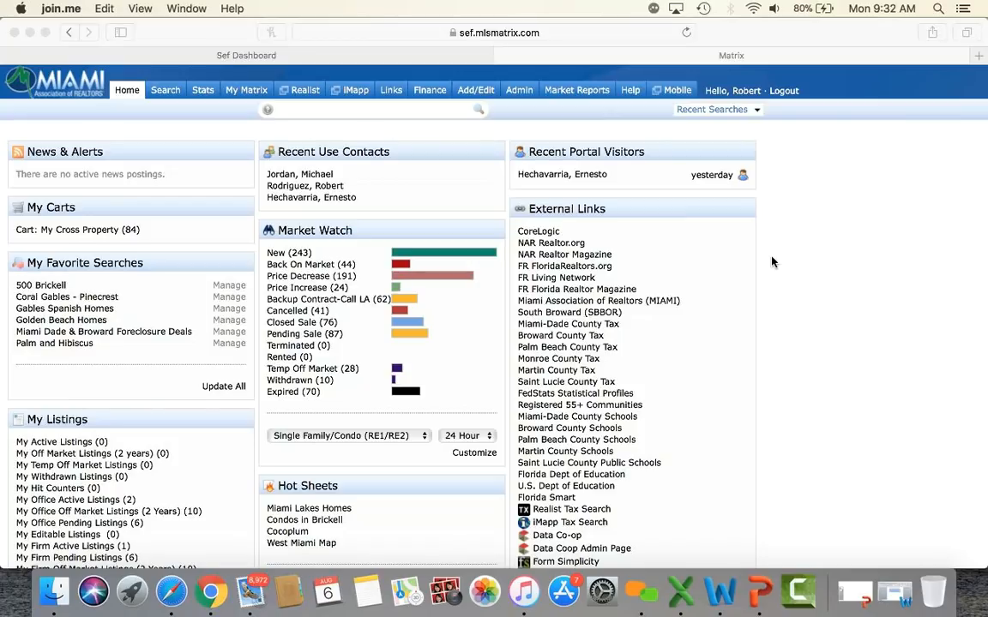
Step: Visit the Miami Realtors portal dashboard and the Matrix mobile version, then return to the full Matrix home page
left_click(249, 57)
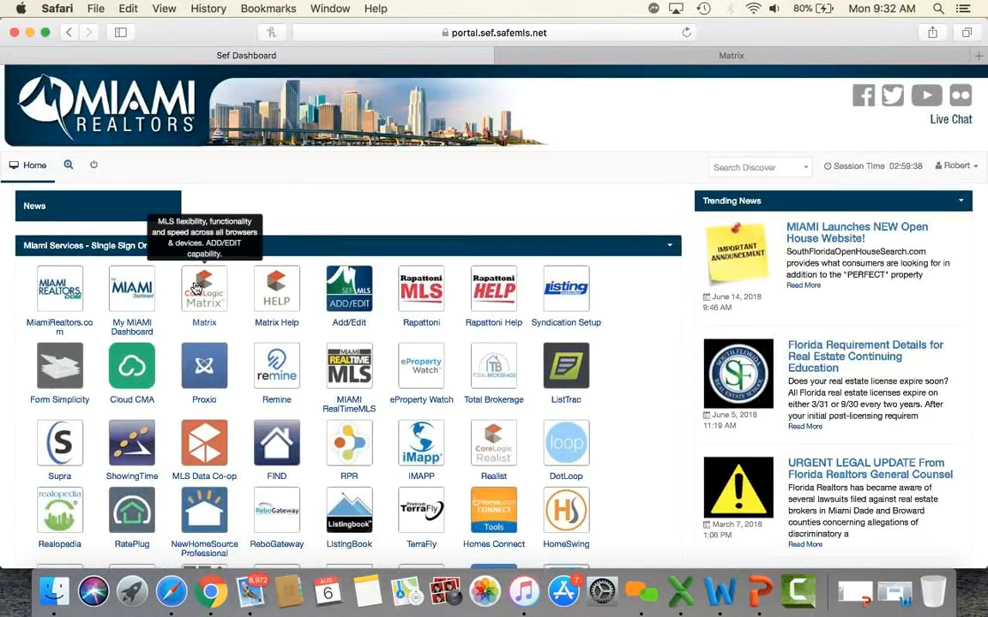
left_click(738, 57)
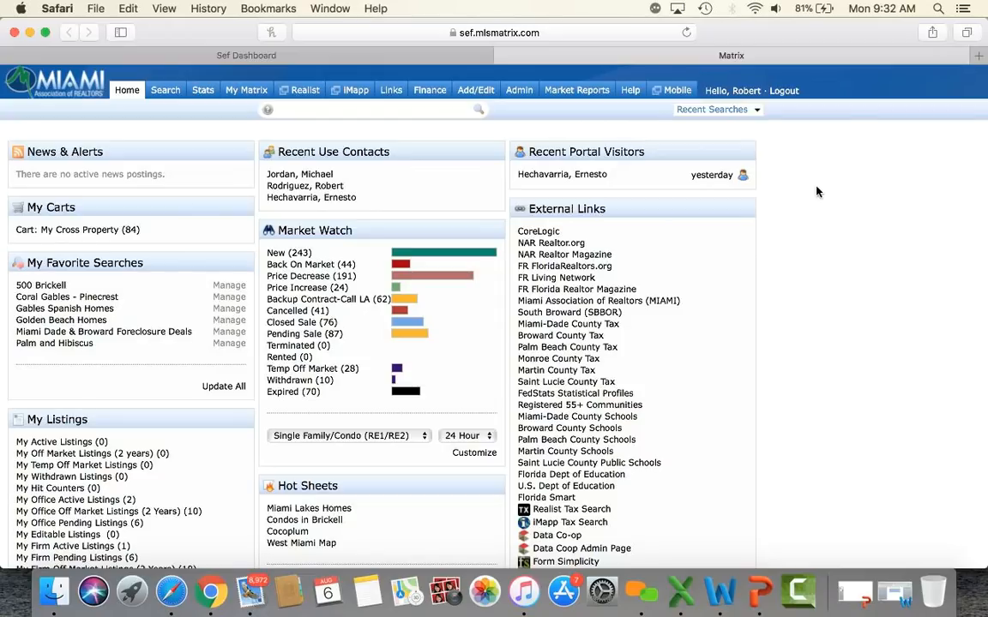
left_click(578, 24)
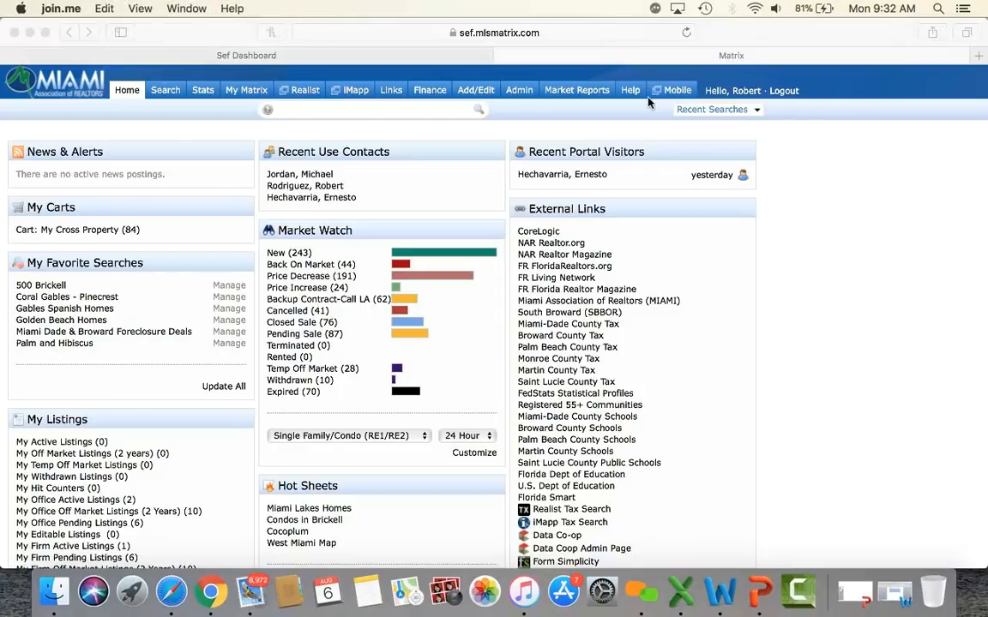
left_click(685, 95)
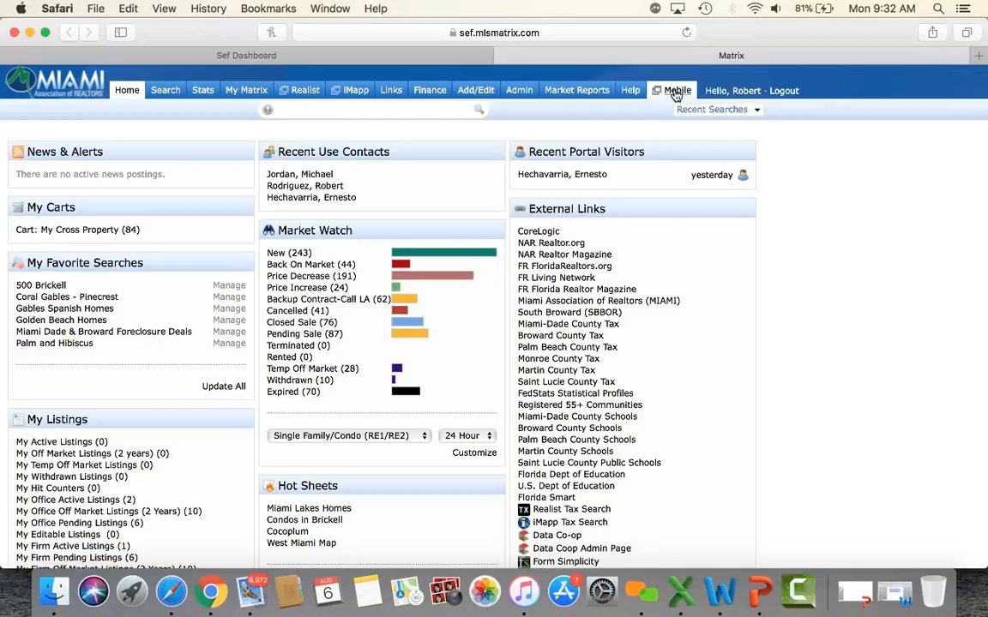
left_click(676, 91)
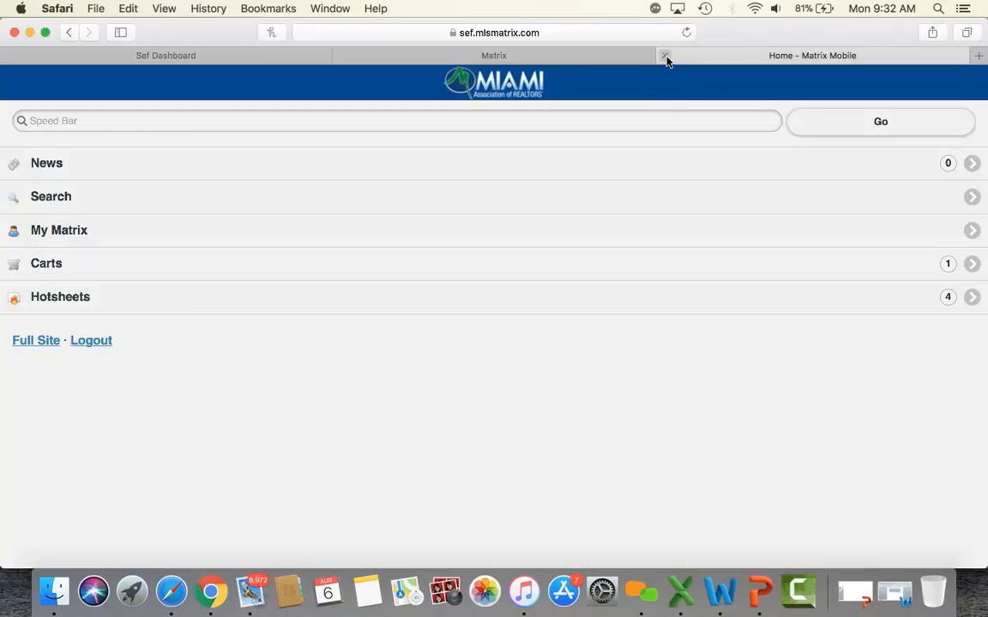
left_click(667, 59)
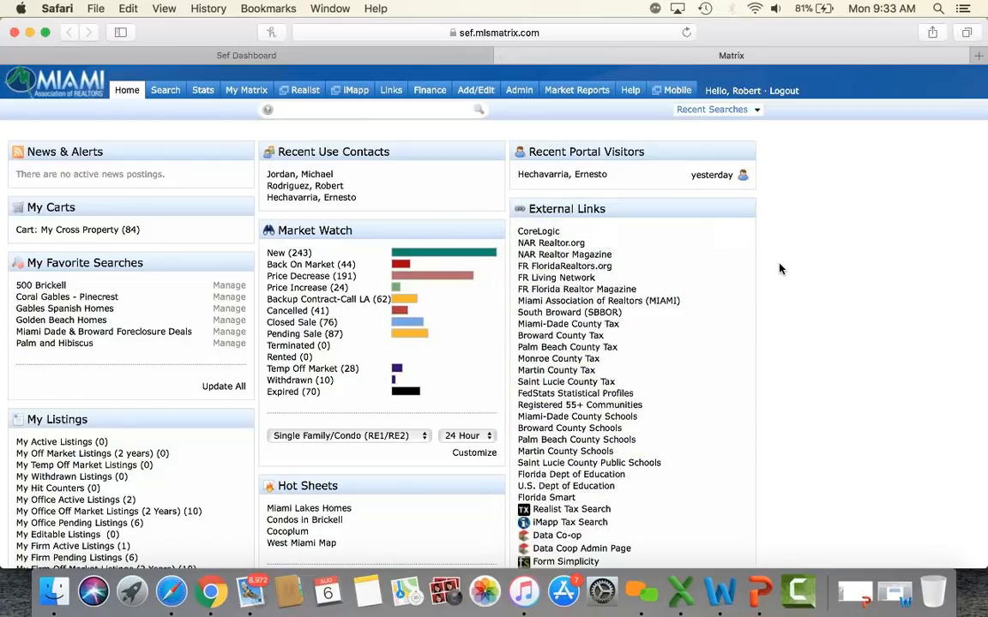
Step: Lower the volume, nudge the External Links widget back in place, and close the Hot Sheets panel
key("XF86AudioLowerVolume")
key("XF86AudioLowerVolume")
key("XF86AudioLowerVolume")
key("XF86AudioLowerVolume")
scroll(779, 270, "down", 2)
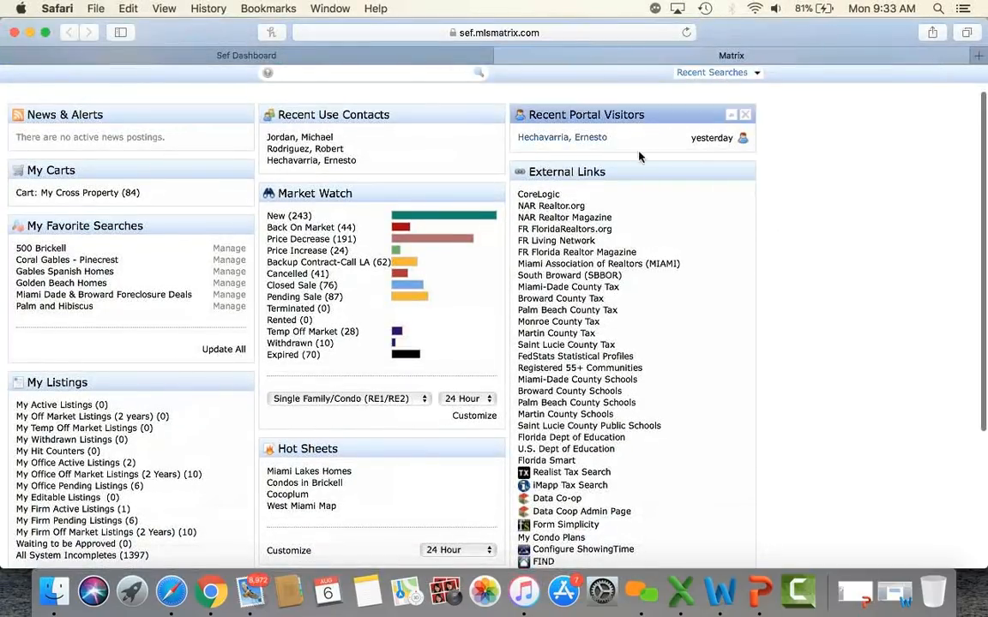
mouse_move(638, 171)
left_mouse_down()
mouse_move(351, 209)
mouse_move(622, 169)
left_mouse_up()
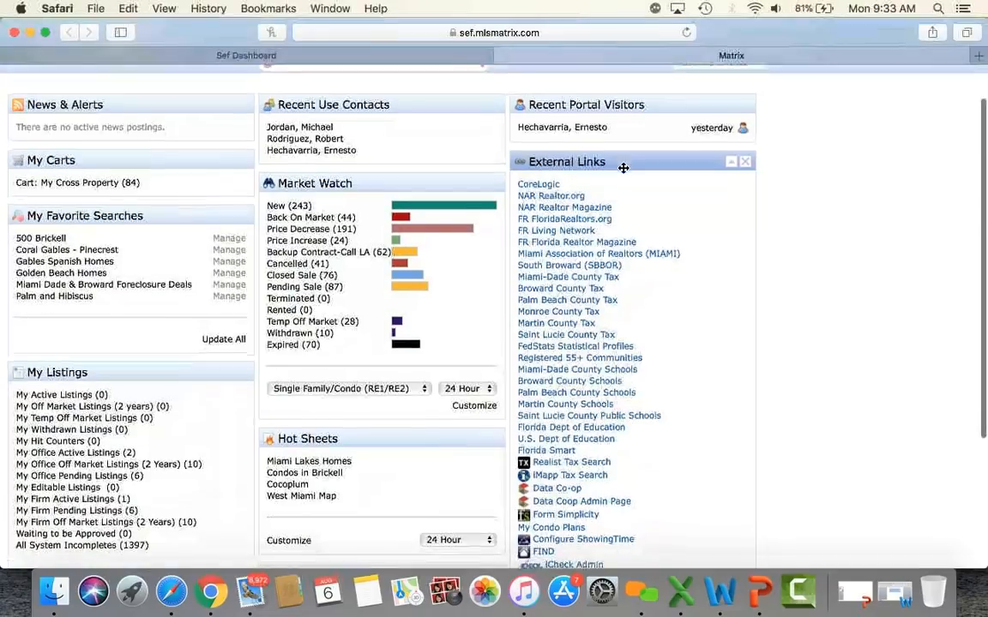
scroll(793, 280, "down", 5)
scroll(793, 280, "down", 4)
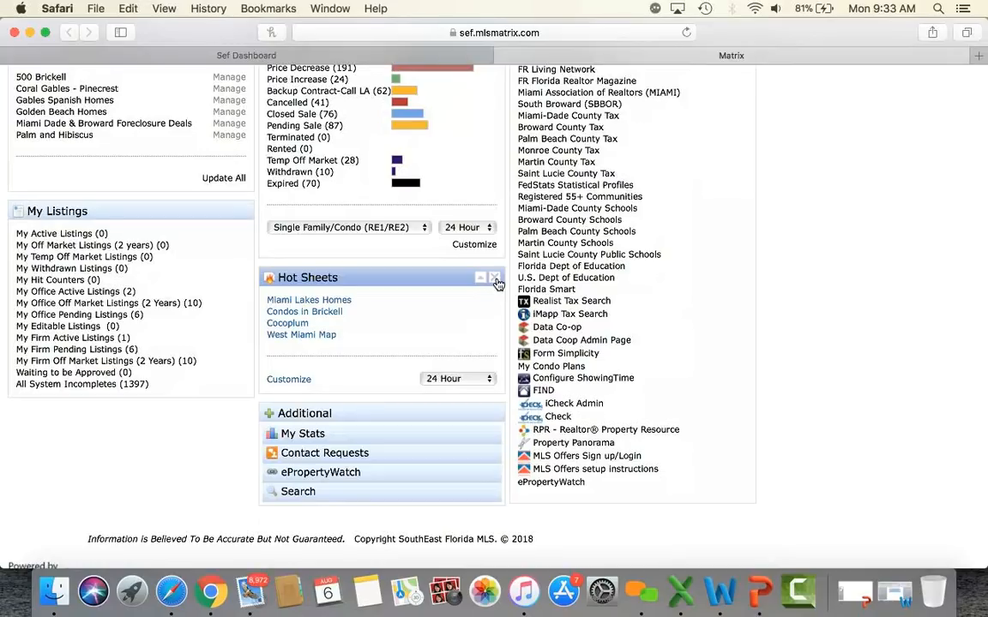
left_click(495, 279)
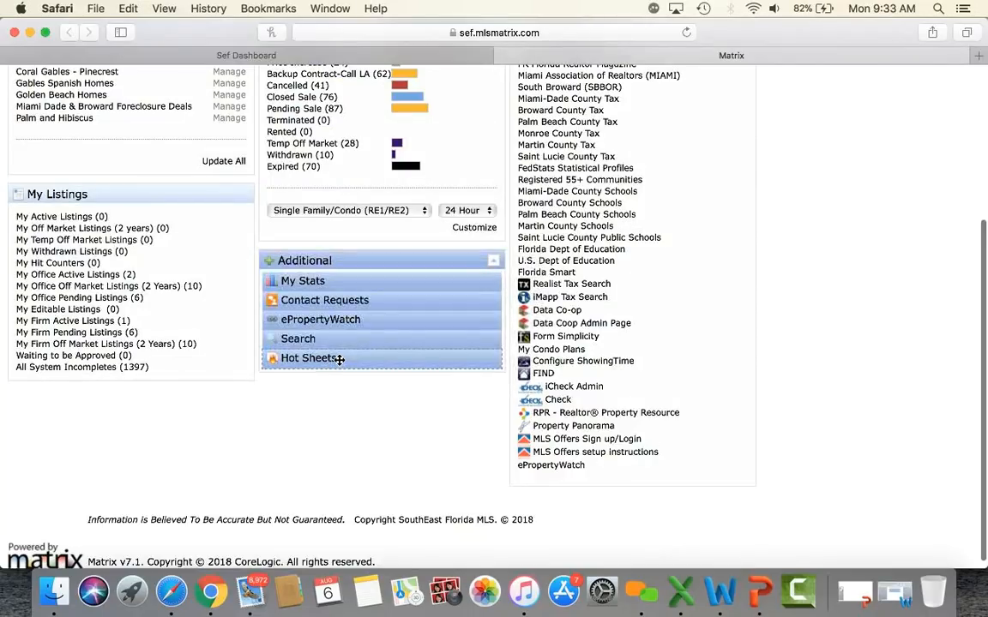
Step: Drag Hot Sheets from the Additional list onto the dashboard and scroll back to the top
left_click_drag(339, 361, 361, 257)
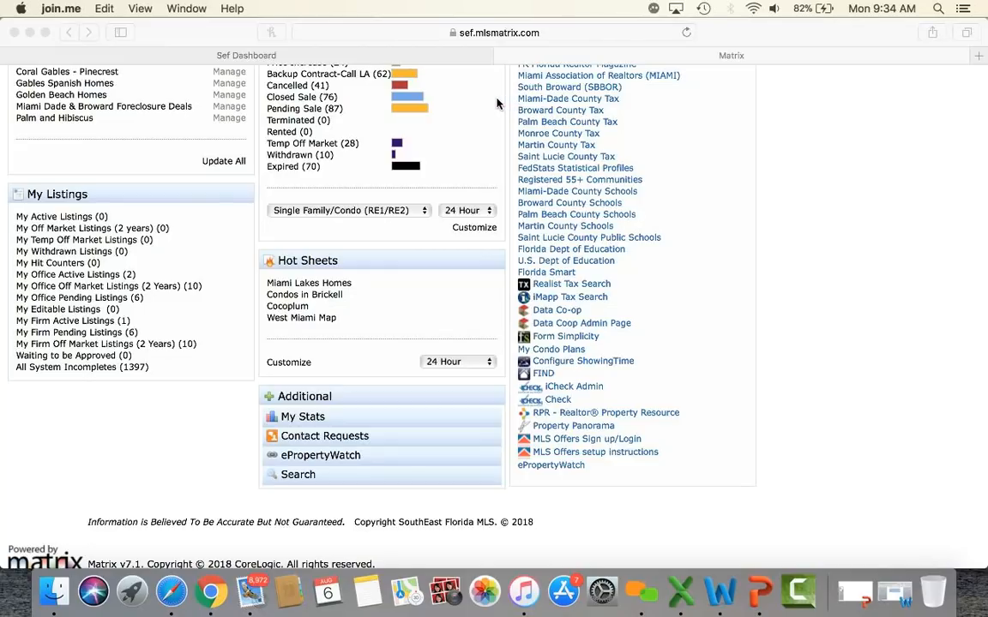
scroll(795, 361, "up", 5)
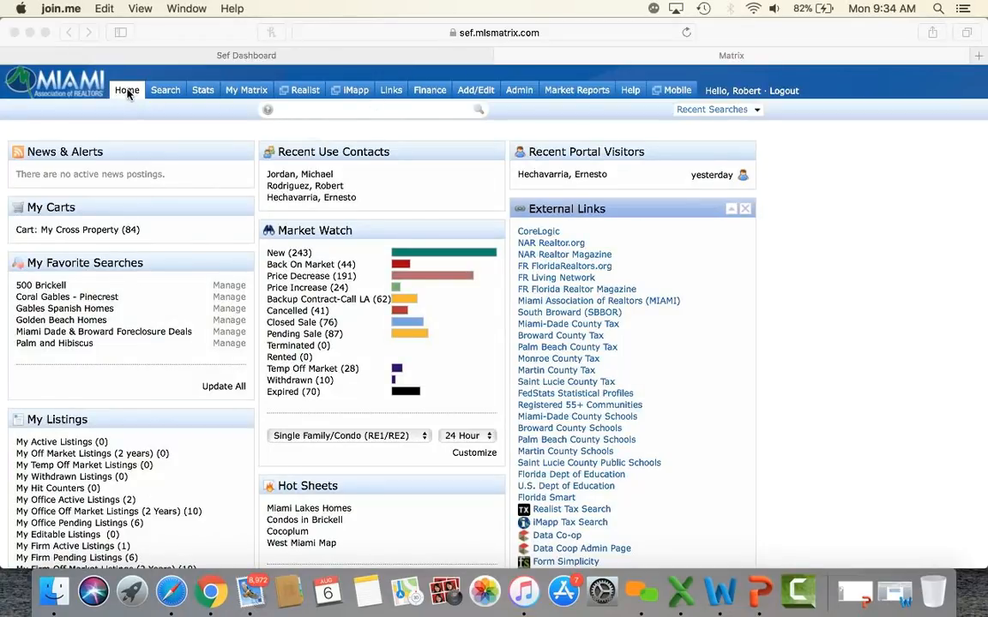
Step: Open the Search tab dropdown of property search types
left_click(170, 111)
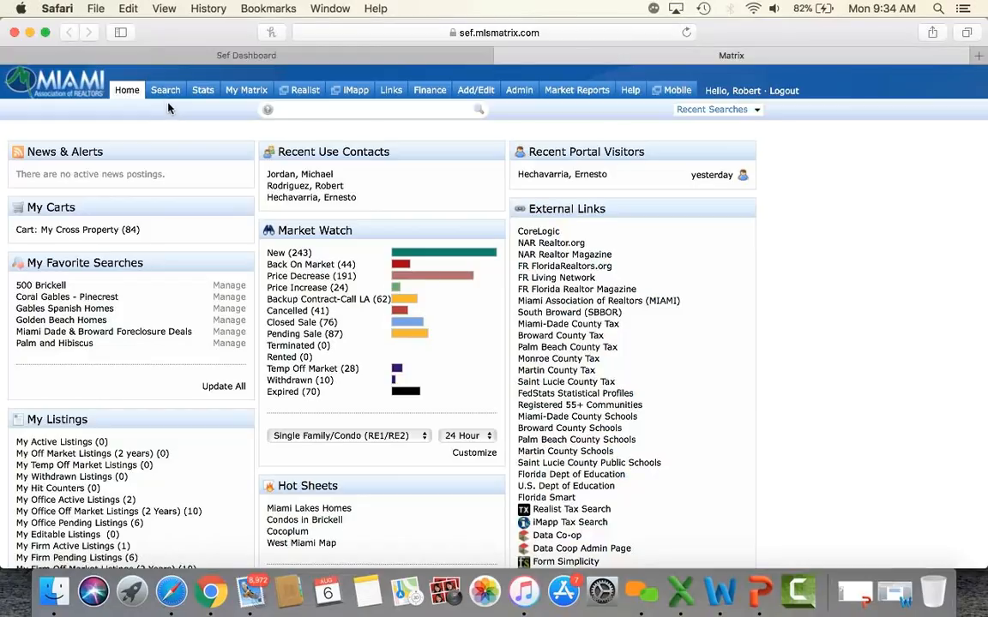
left_click(166, 93)
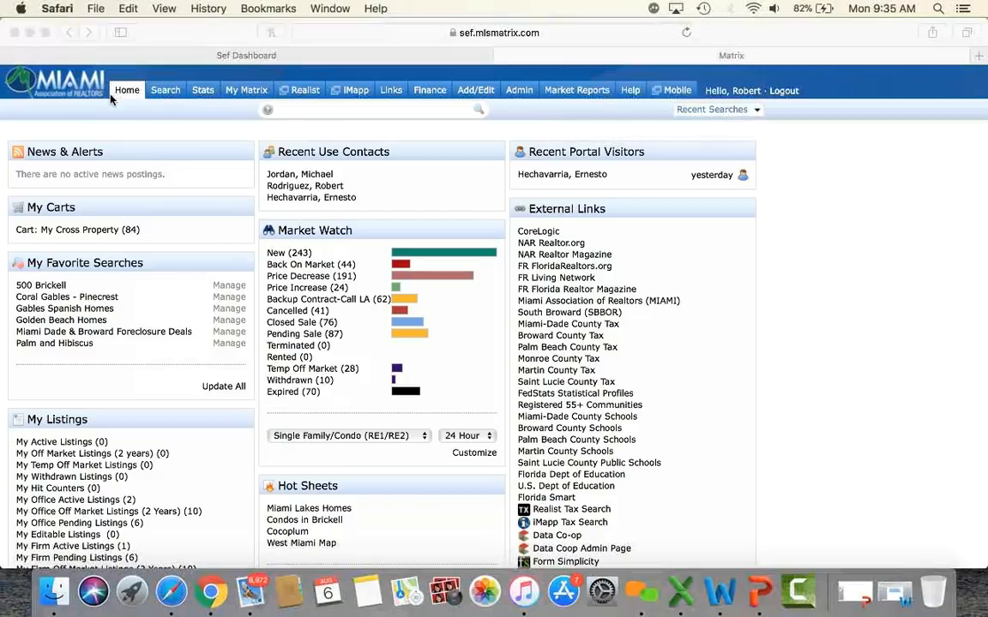
left_click(152, 95)
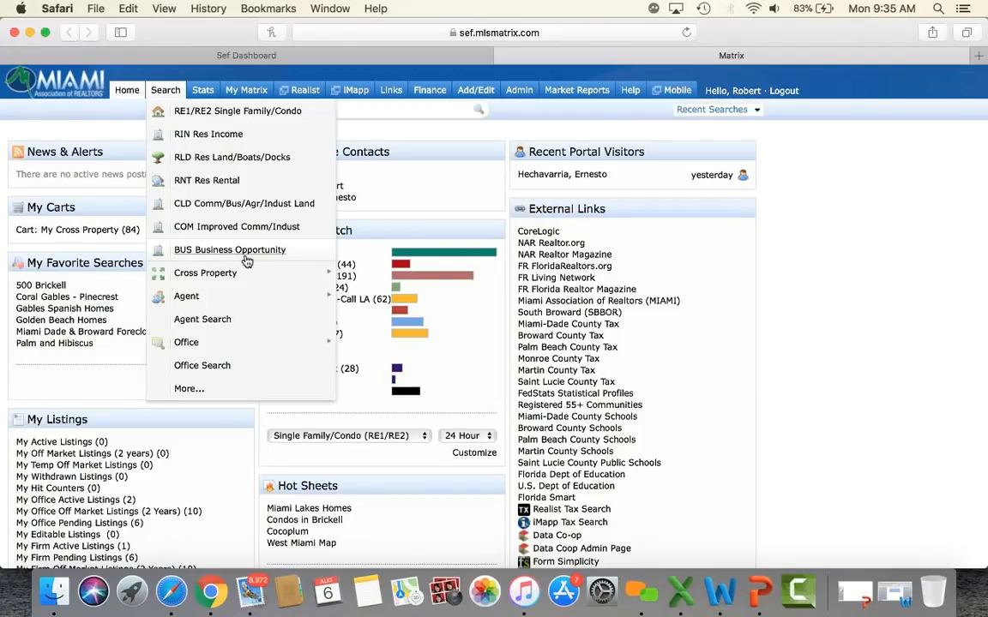
Step: Preview the Cross Property, Agent and Office submenus in the Search dropdown, then dismiss it
mouse_move(218, 274)
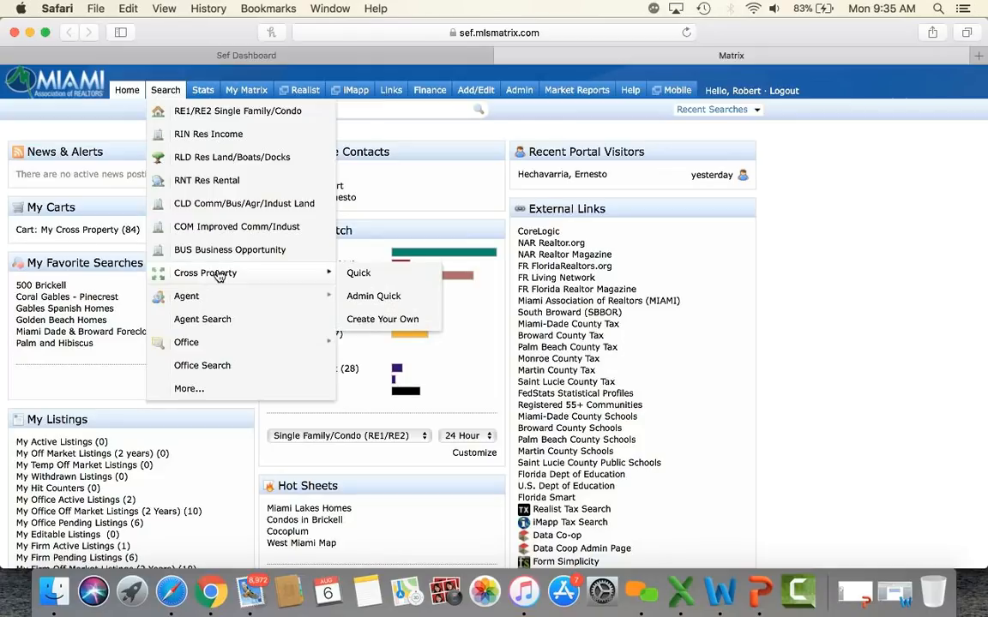
mouse_move(193, 299)
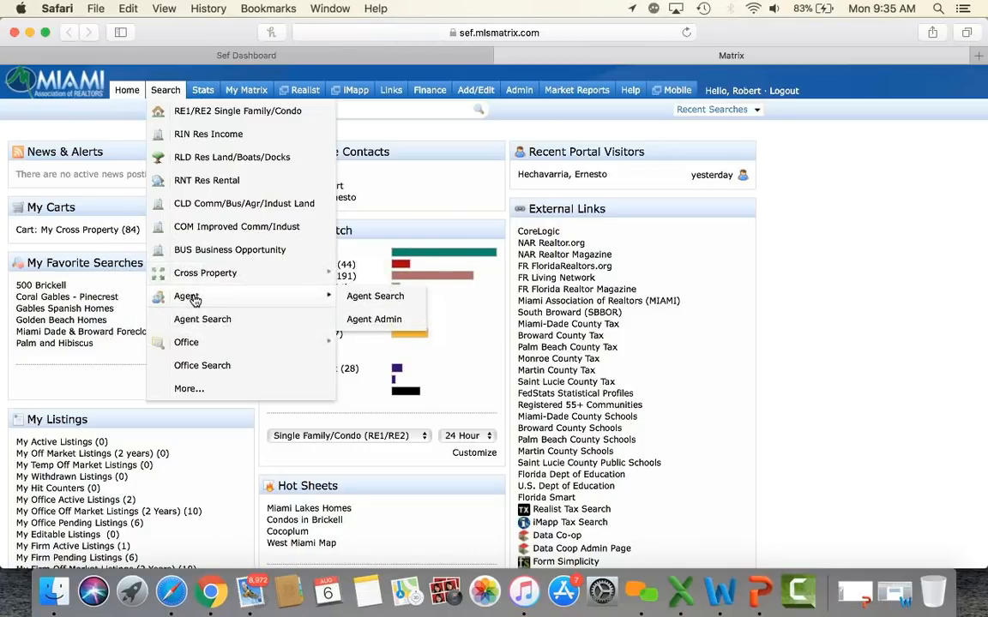
mouse_move(202, 345)
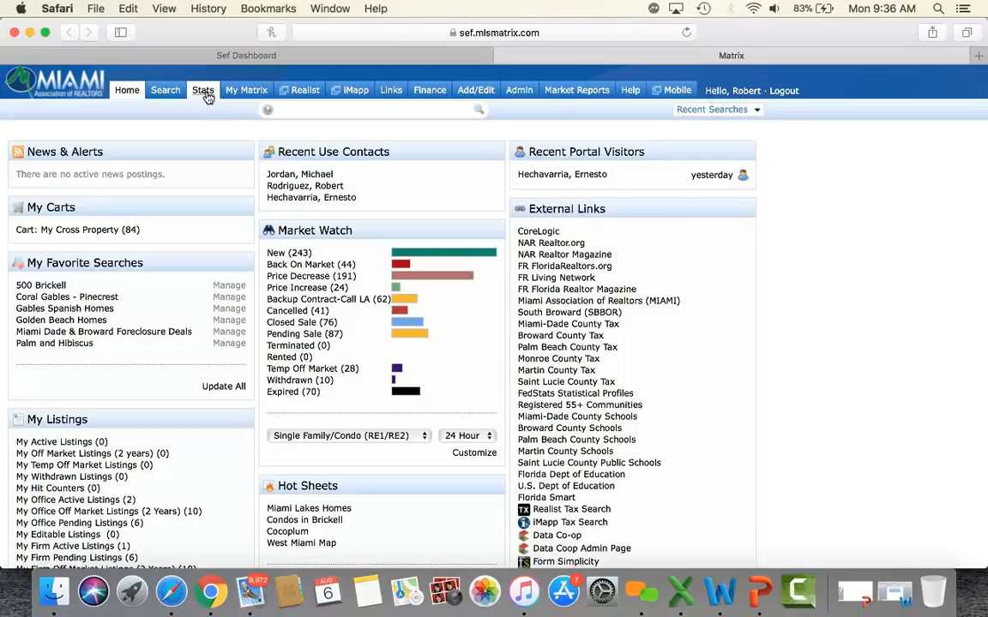
left_click(245, 93)
mouse_move(429, 95)
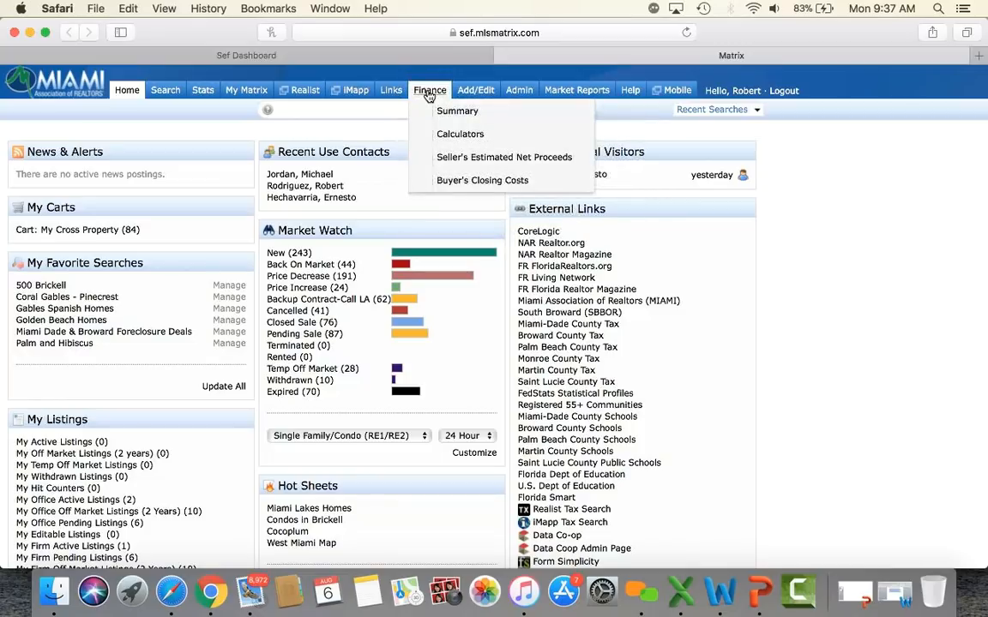
mouse_move(474, 94)
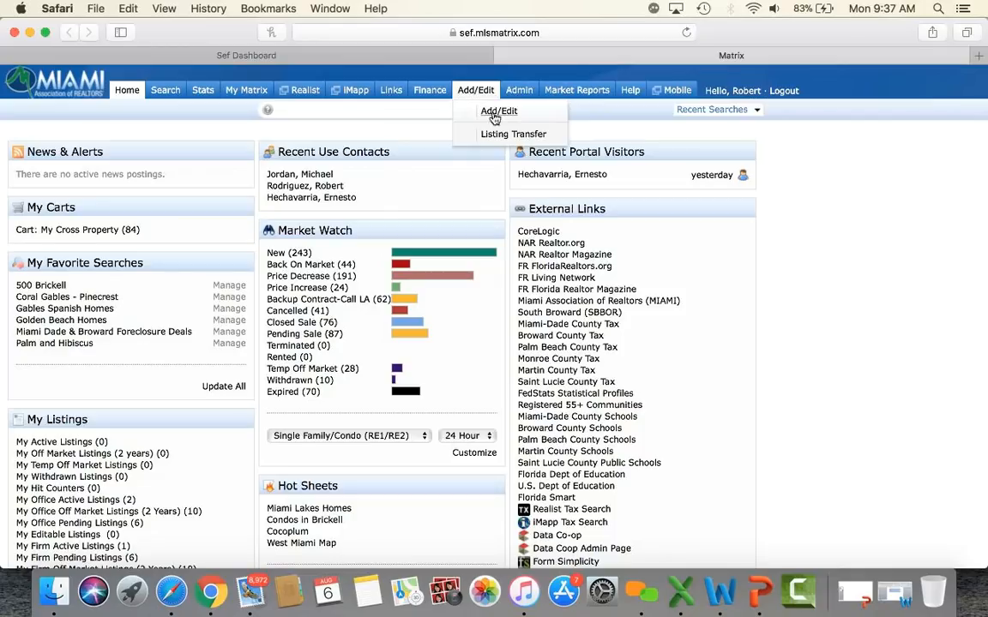
mouse_move(583, 95)
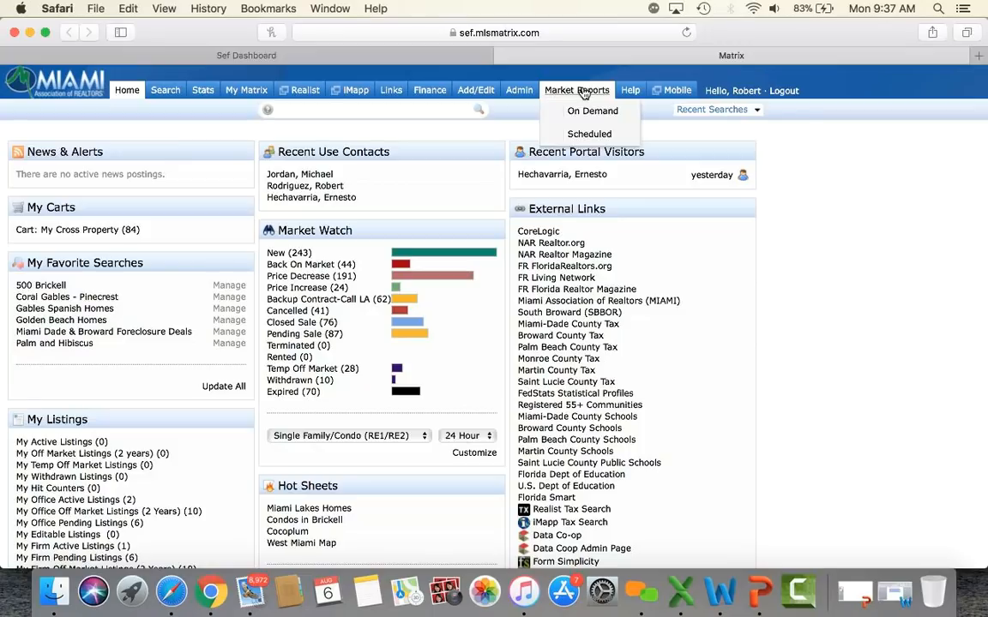
Step: In Matrix Help, view the Paper Input Forms list under Data Input Form, then collapse that topic
left_click(631, 91)
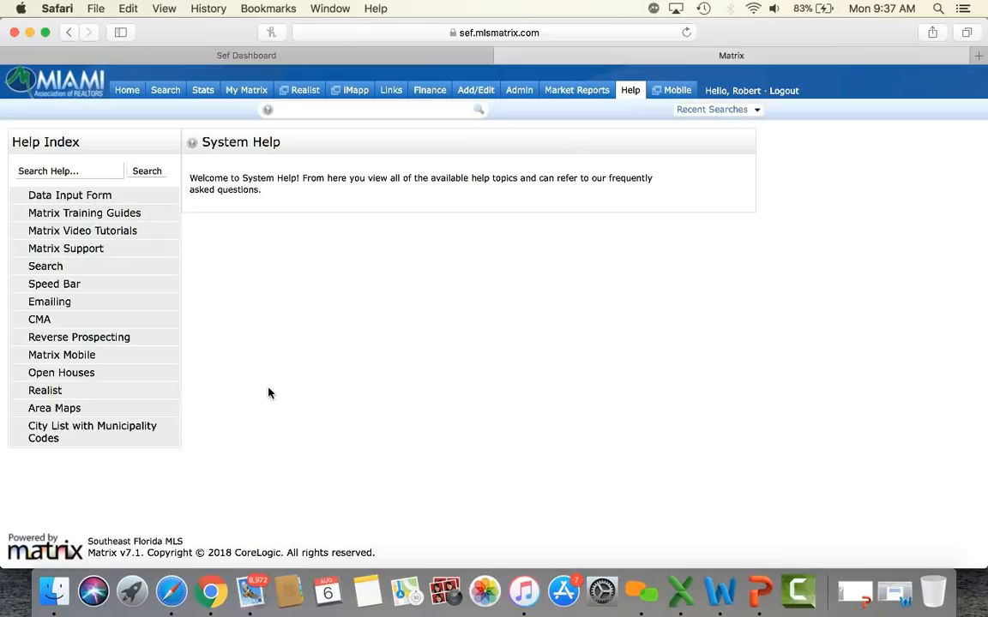
left_click(87, 196)
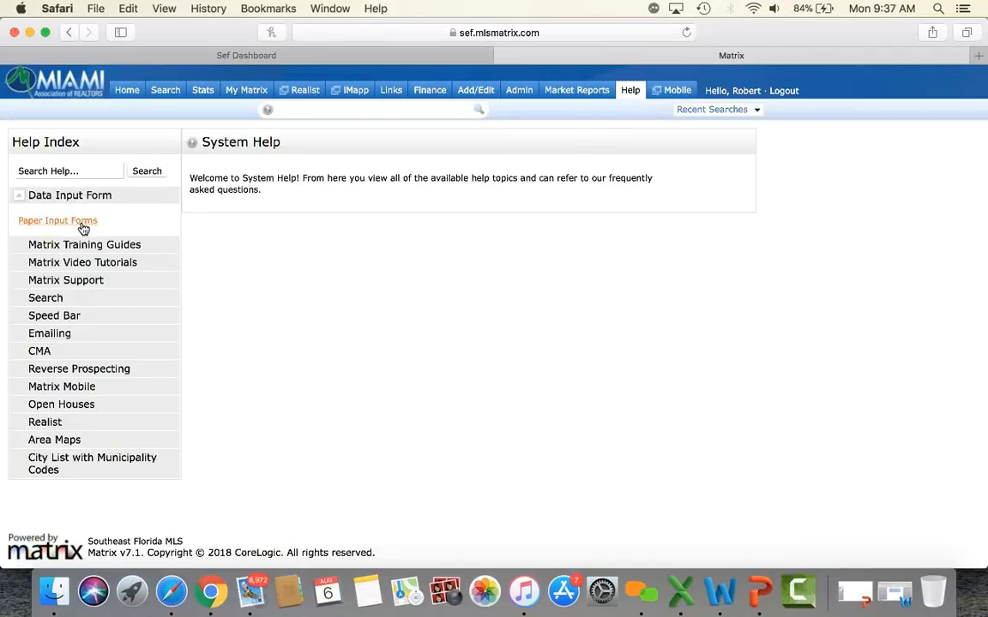
left_click(83, 224)
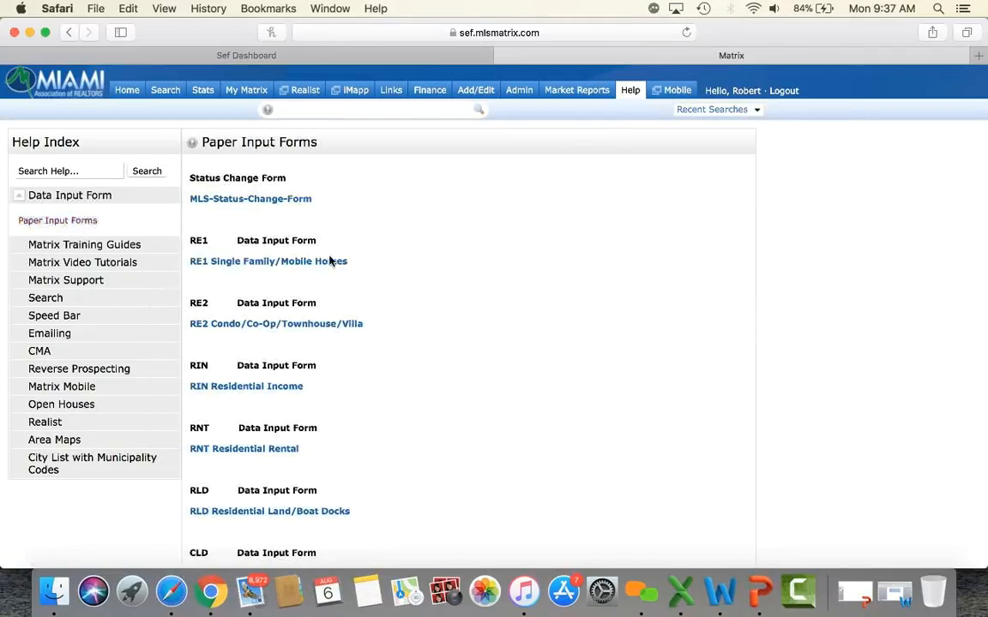
scroll(329, 273, "down", 2)
scroll(328, 273, "down", 8)
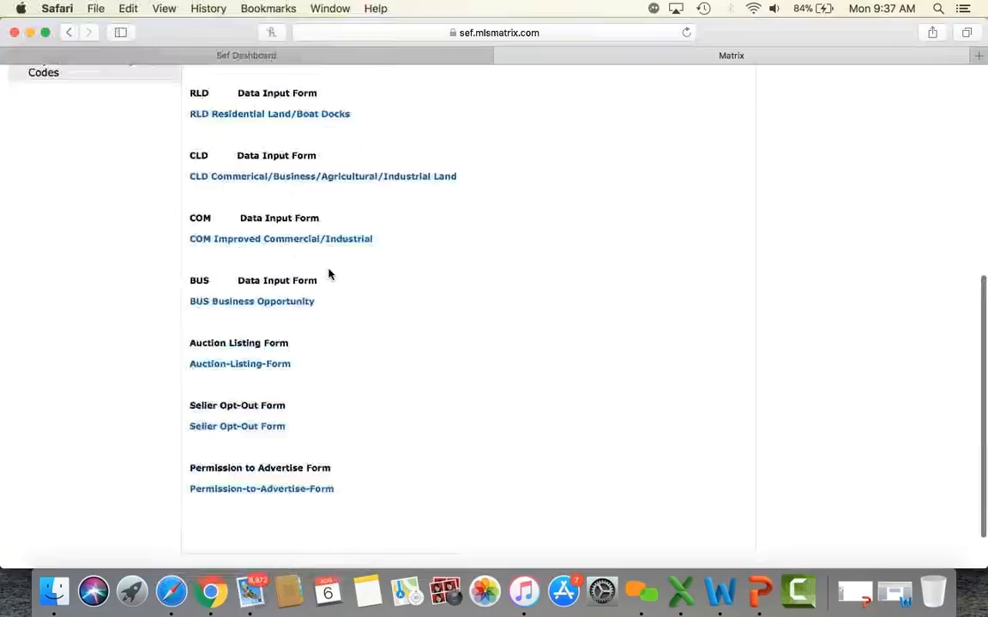
scroll(329, 274, "up", 10)
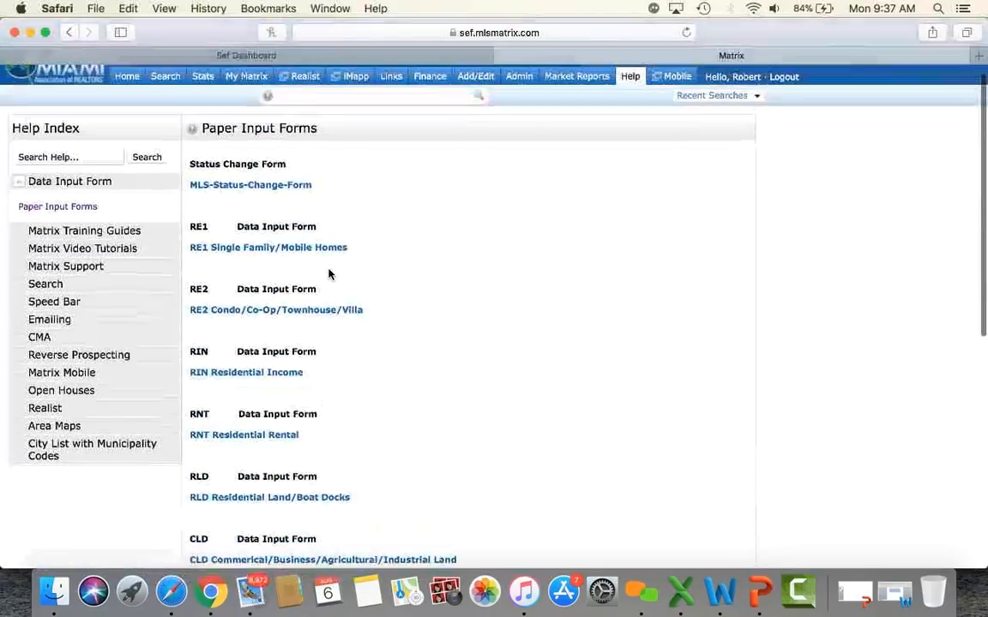
left_click(55, 194)
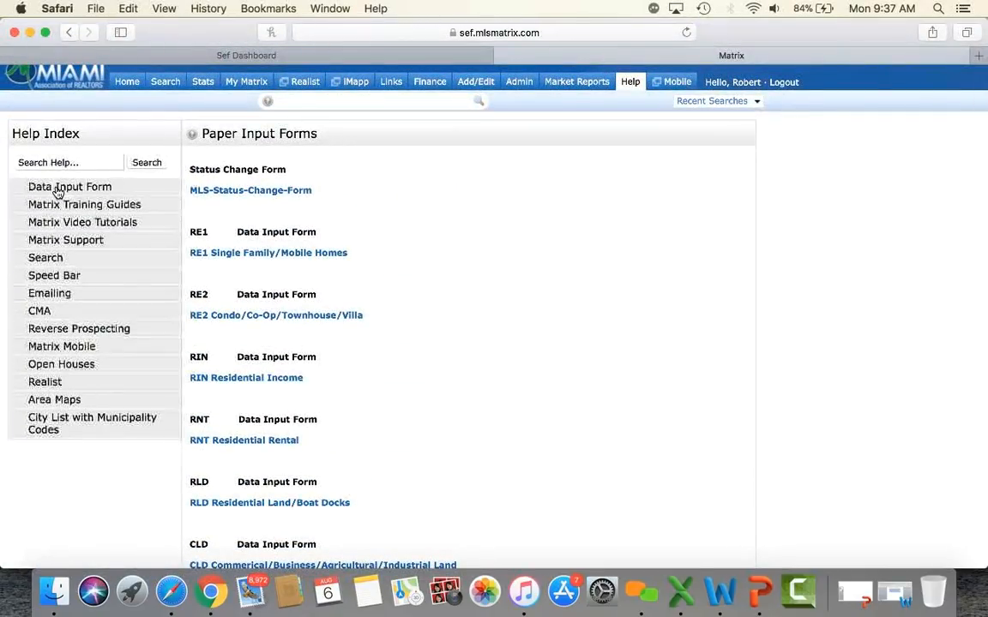
Step: Expand and collapse the Matrix Training Guides and Matrix Video Tutorials help topics
left_click(111, 206)
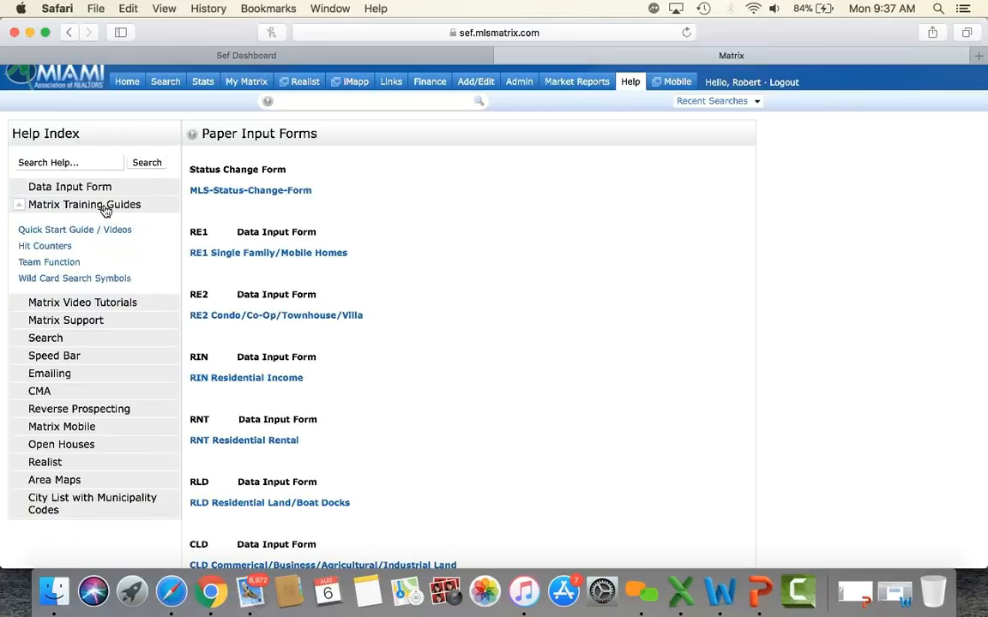
left_click(104, 209)
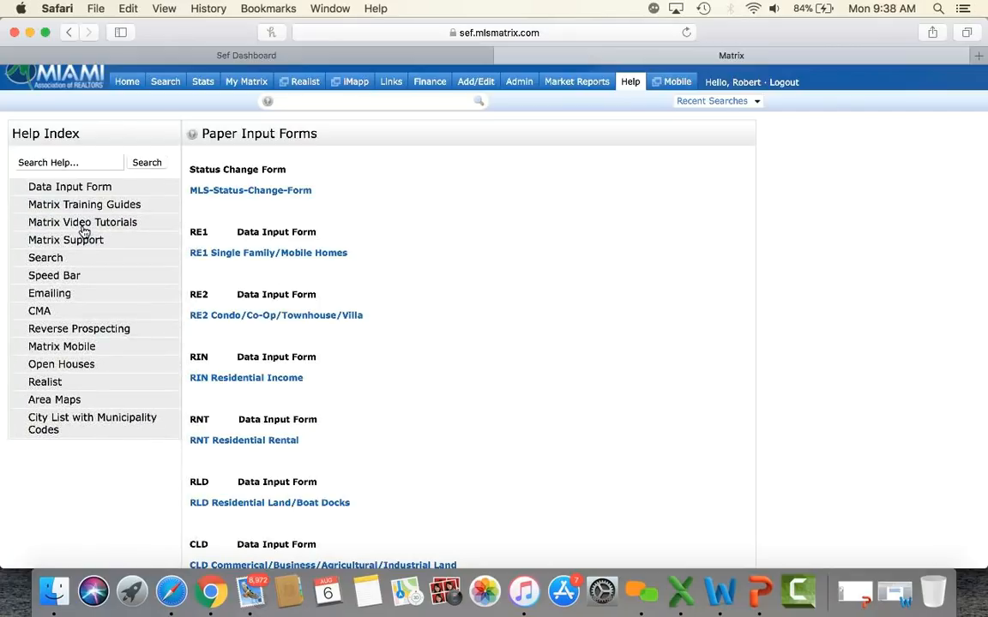
left_click(82, 224)
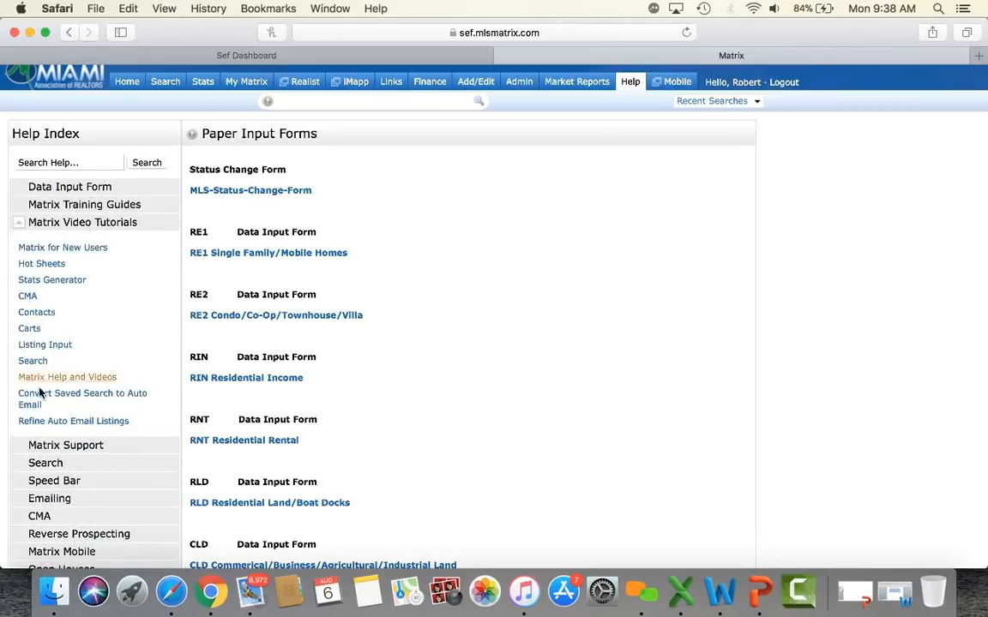
left_click(82, 222)
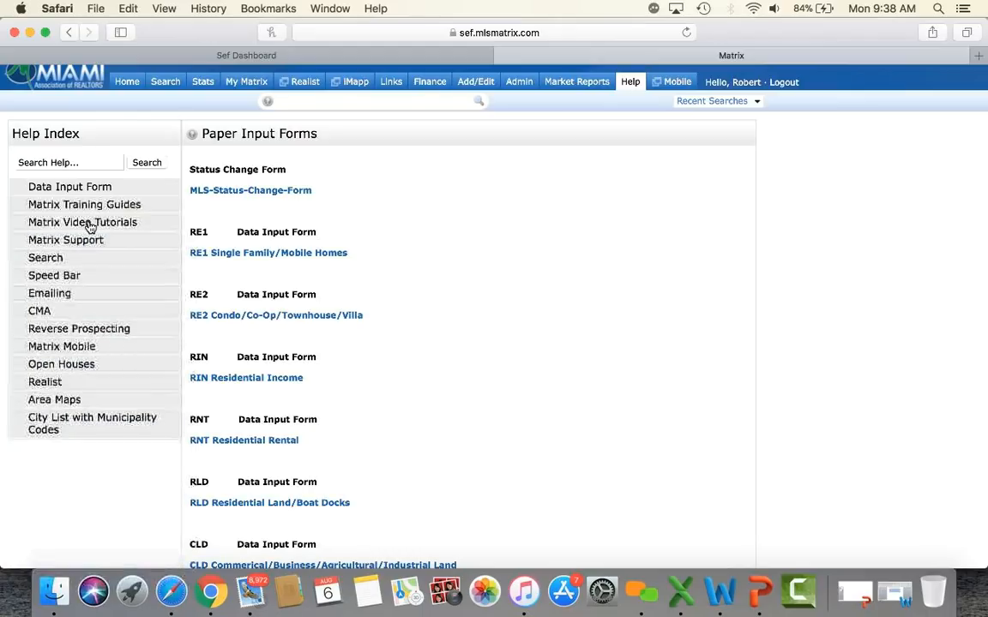
Step: Show the Support page with the support phone line and hours, then collapse Matrix Support
left_click(85, 241)
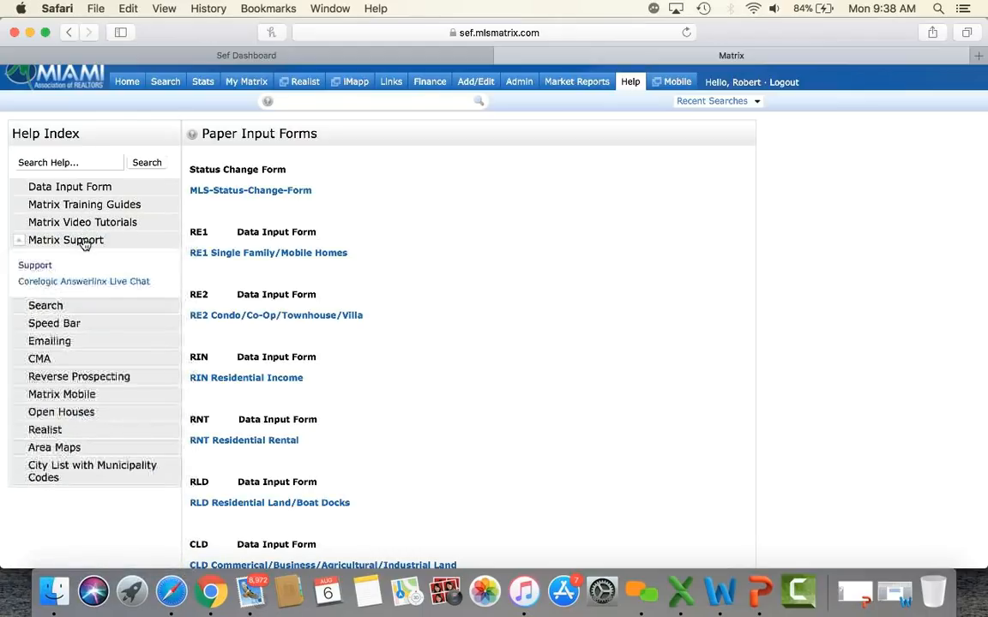
left_click(36, 266)
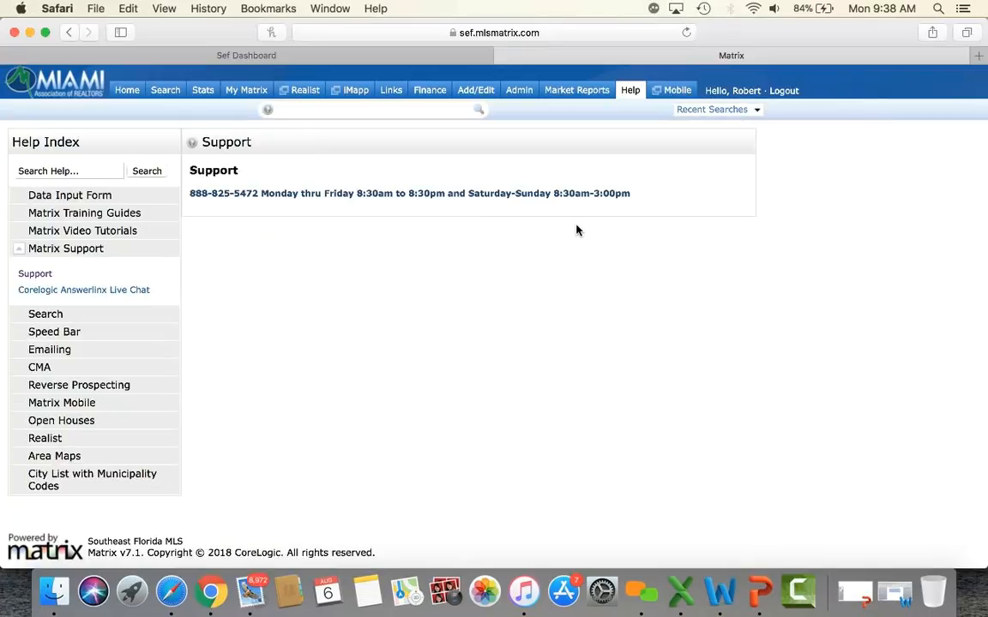
left_click(88, 251)
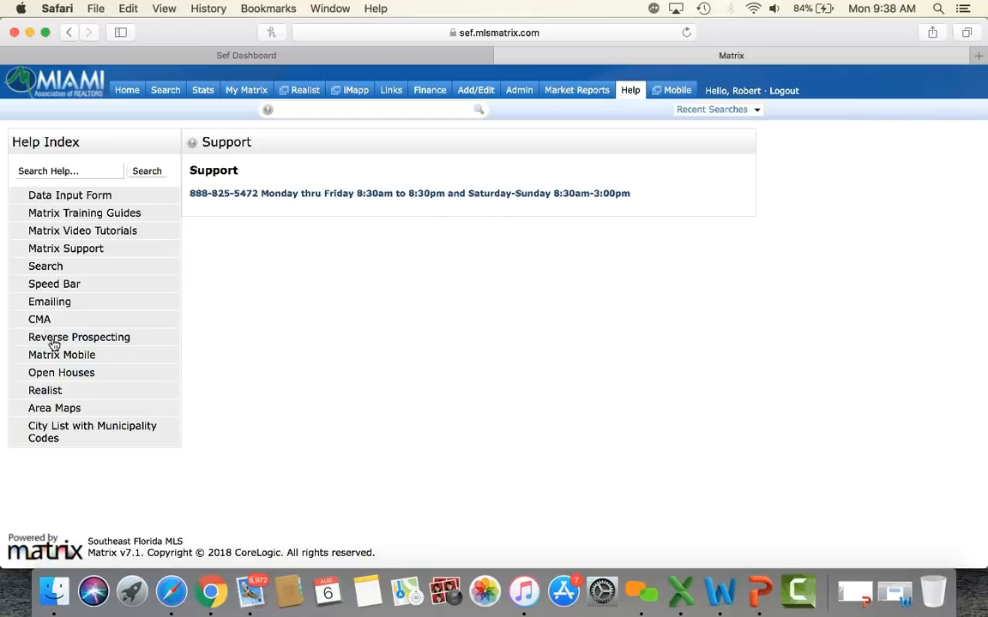
Step: Expand the Area Maps list in the Help Index
left_click(68, 411)
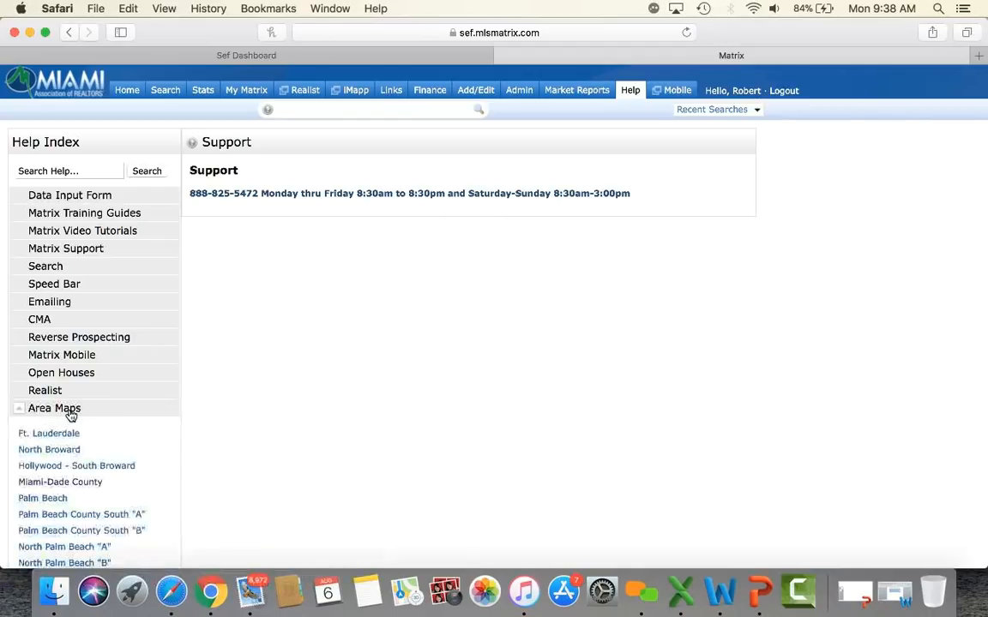
scroll(71, 416, "down", 2)
scroll(70, 415, "down", 2)
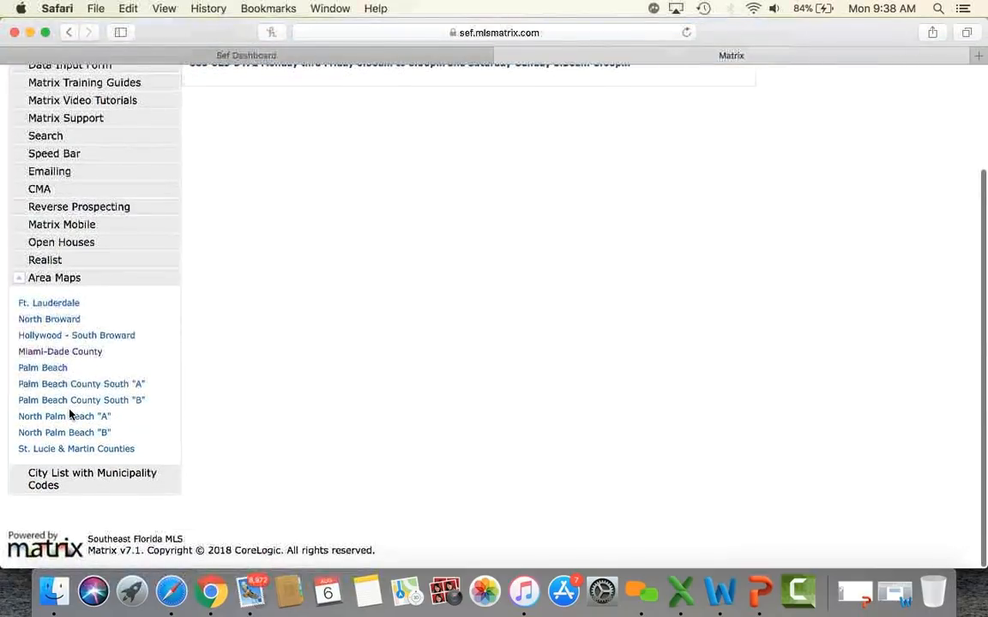
Step: Open the Miami-Dade County area map, scroll through it, and expand City List with Municipality Codes
left_click(75, 355)
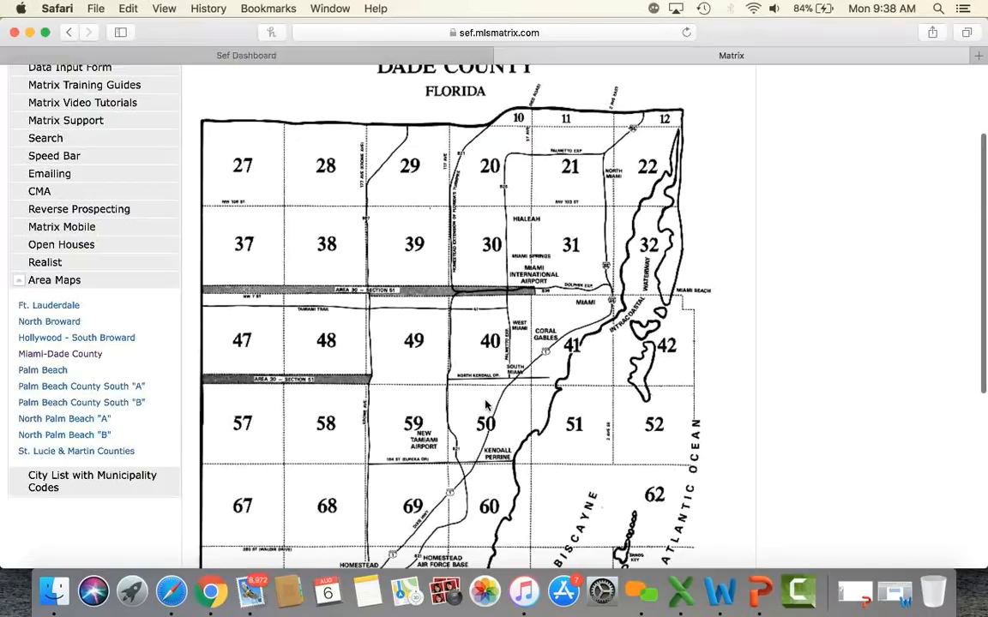
scroll(485, 416, "down", 3)
scroll(485, 416, "down", 7)
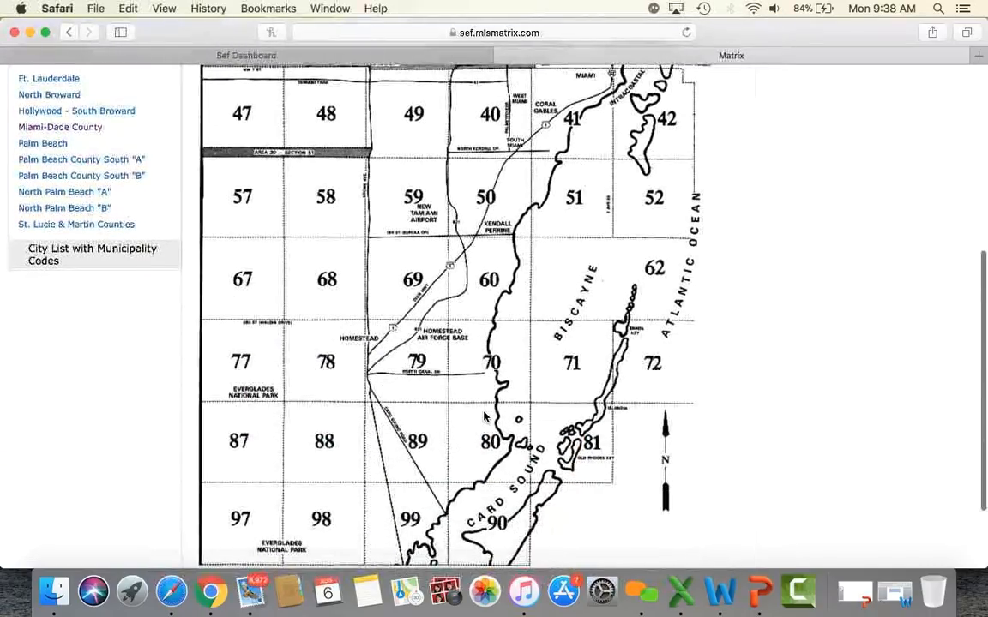
scroll(484, 416, "up", 6)
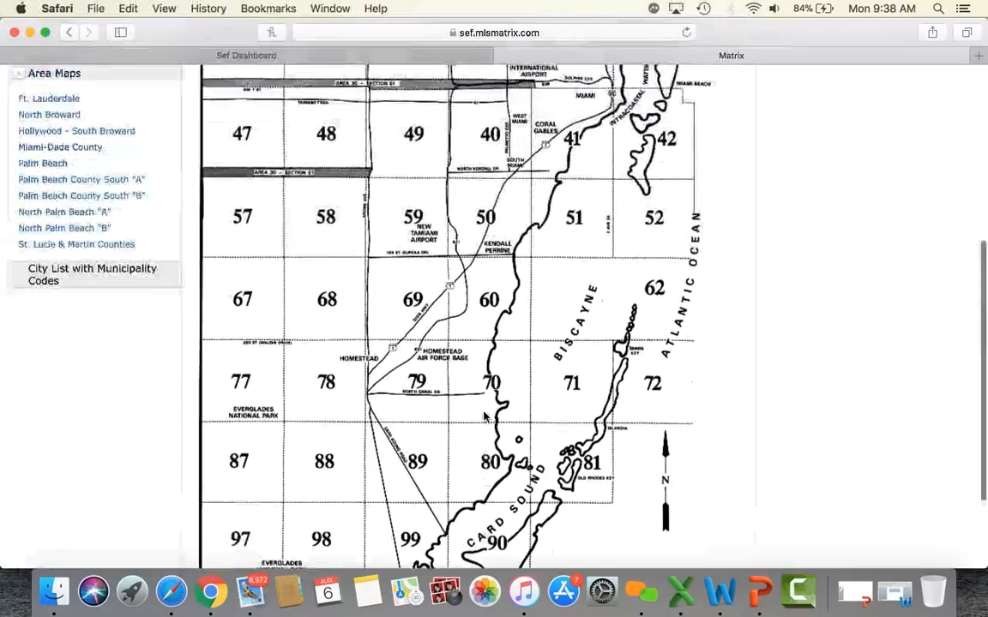
scroll(484, 415, "up", 3)
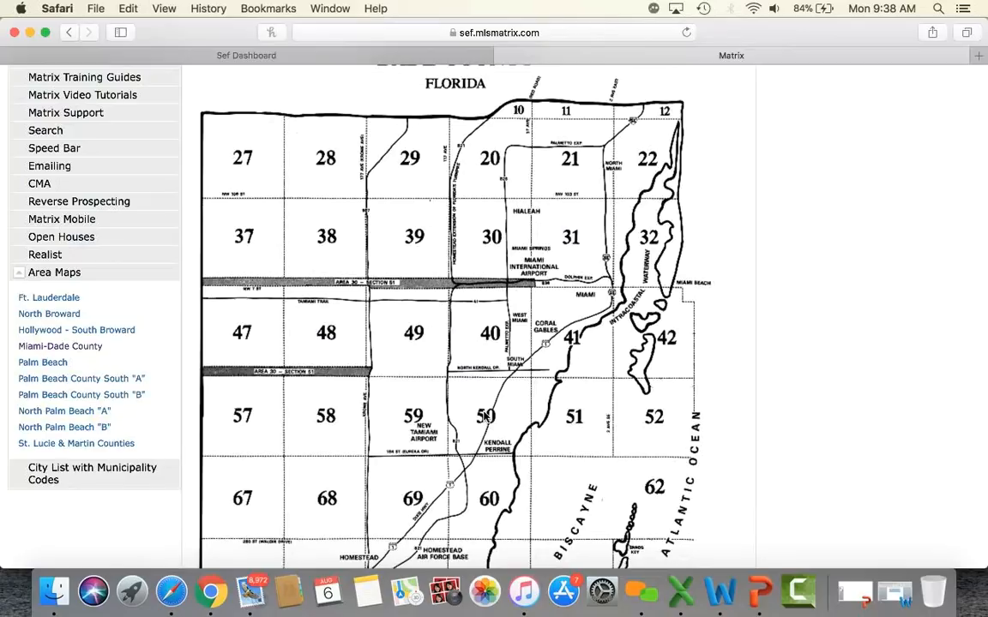
scroll(484, 416, "down", 6)
scroll(485, 416, "up", 5)
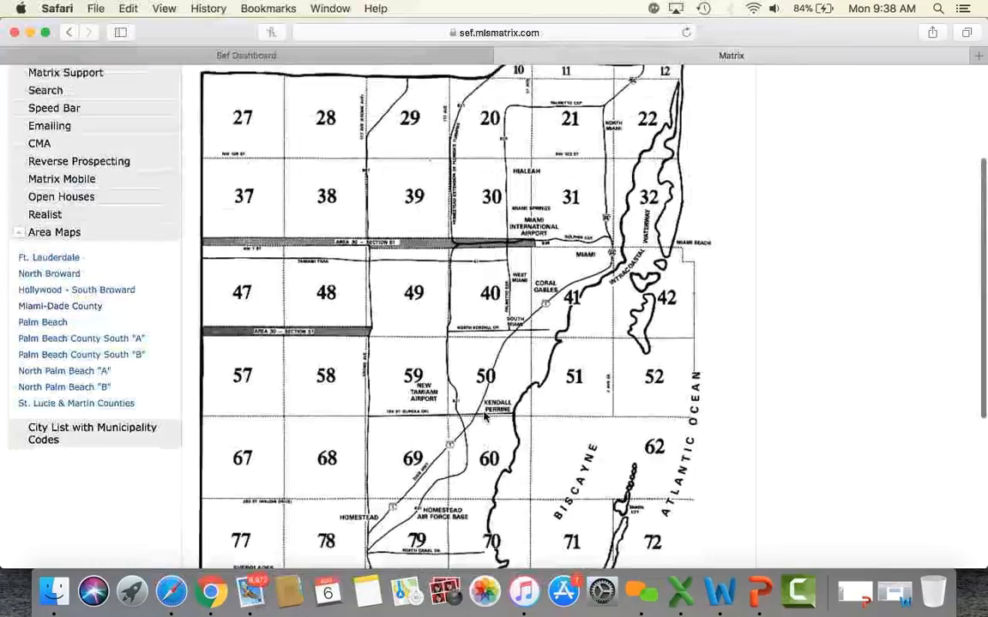
scroll(485, 416, "down", 3)
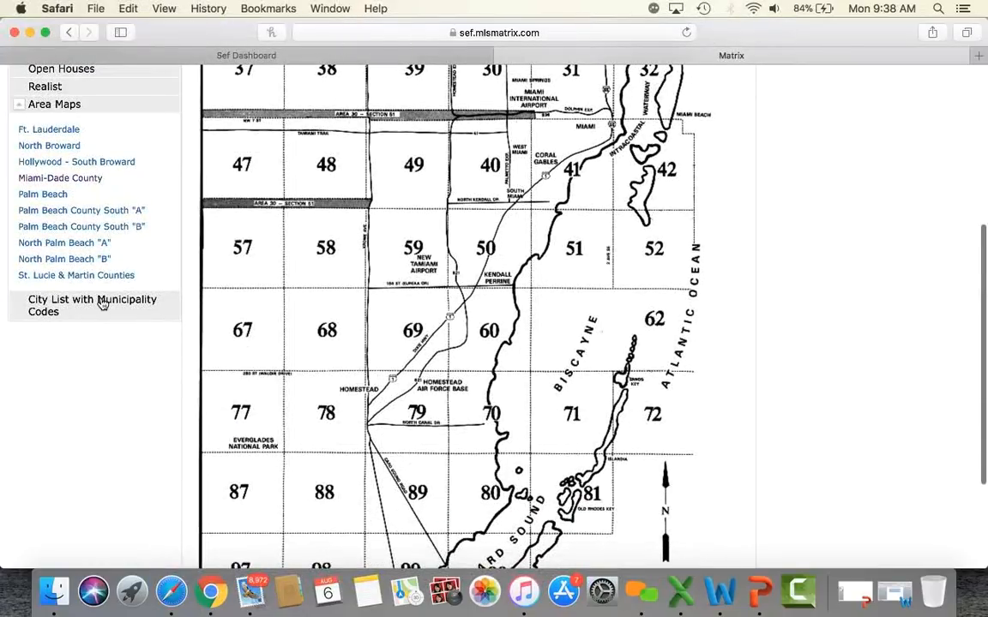
left_click(94, 306)
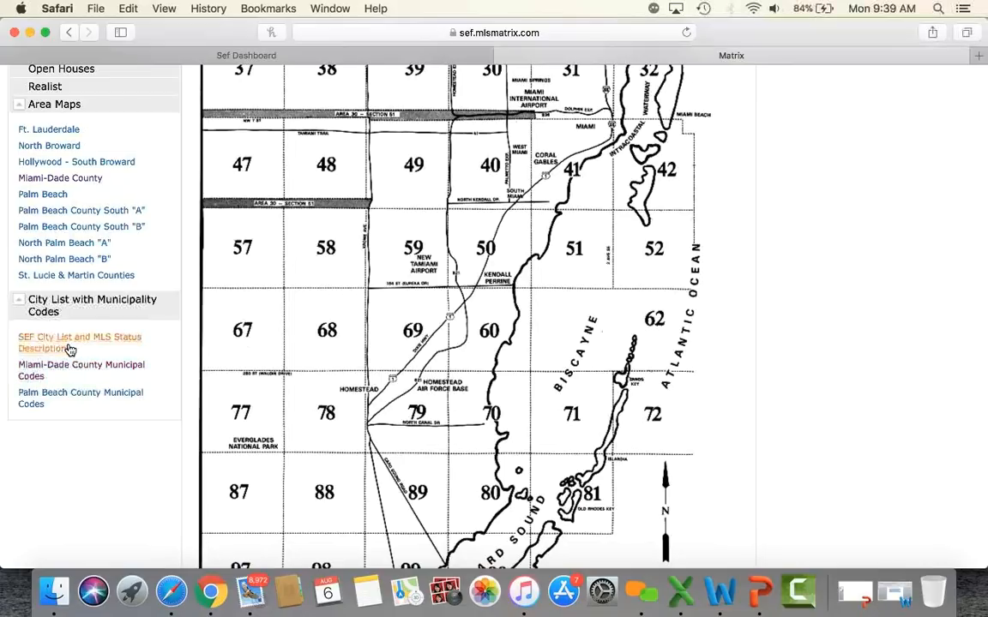
scroll(70, 350, "up", 10)
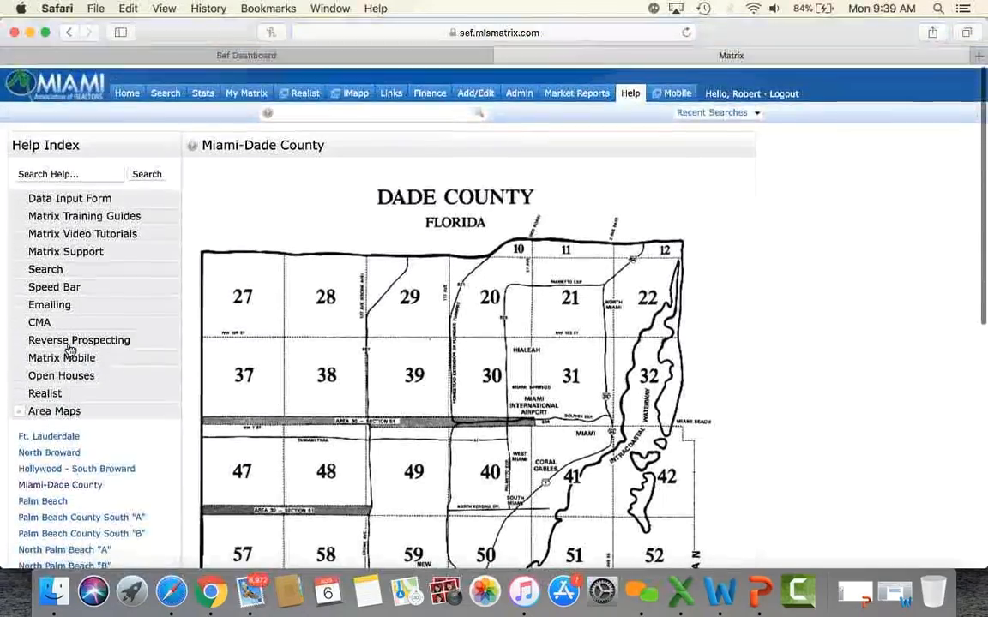
Step: From the Home dashboard, choose Contacts under My Matrix to list the six active contacts
left_click(124, 94)
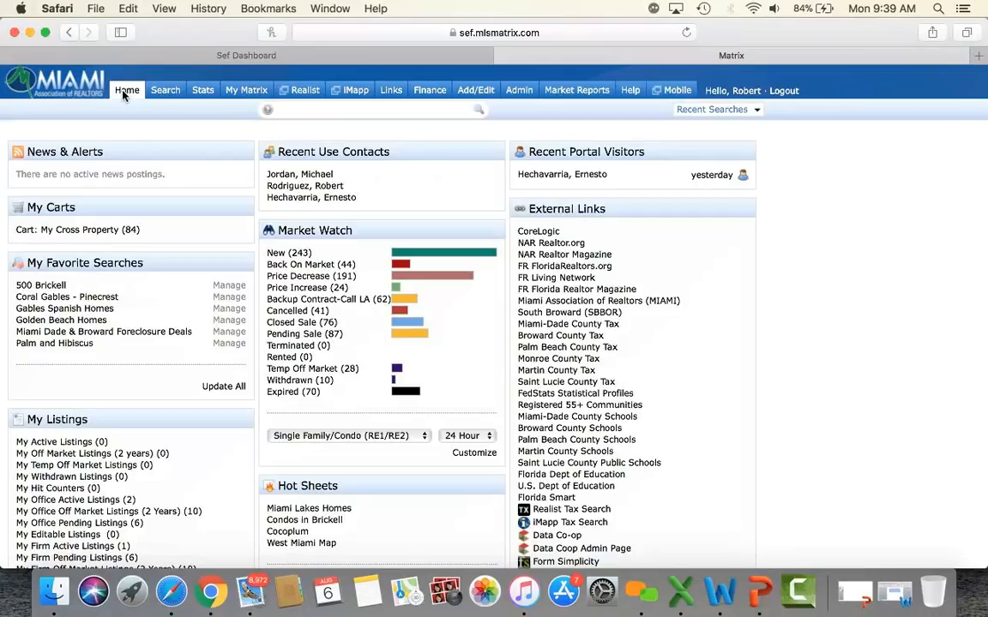
mouse_move(248, 94)
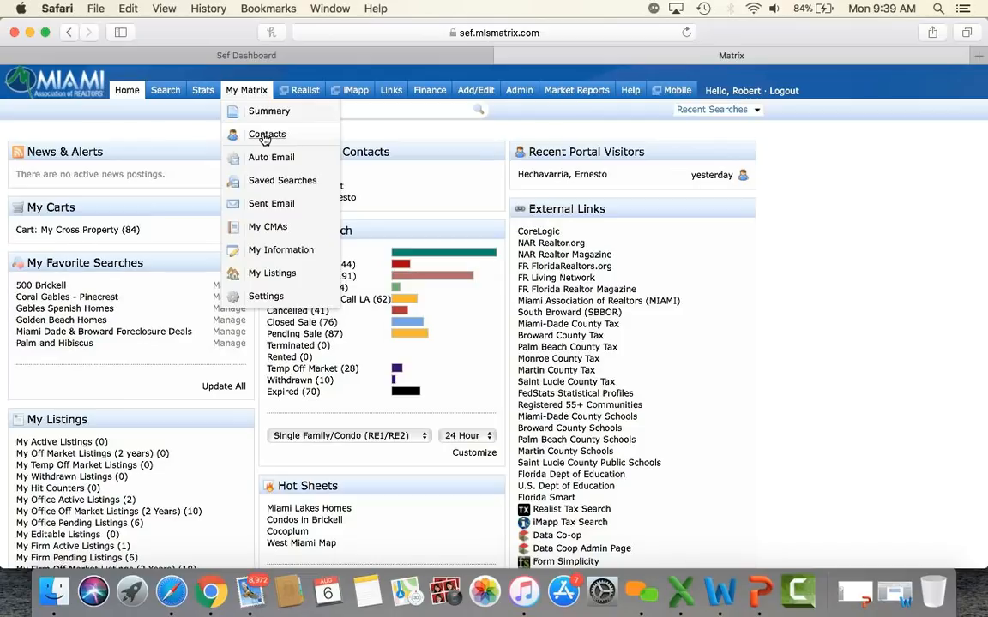
left_click(265, 137)
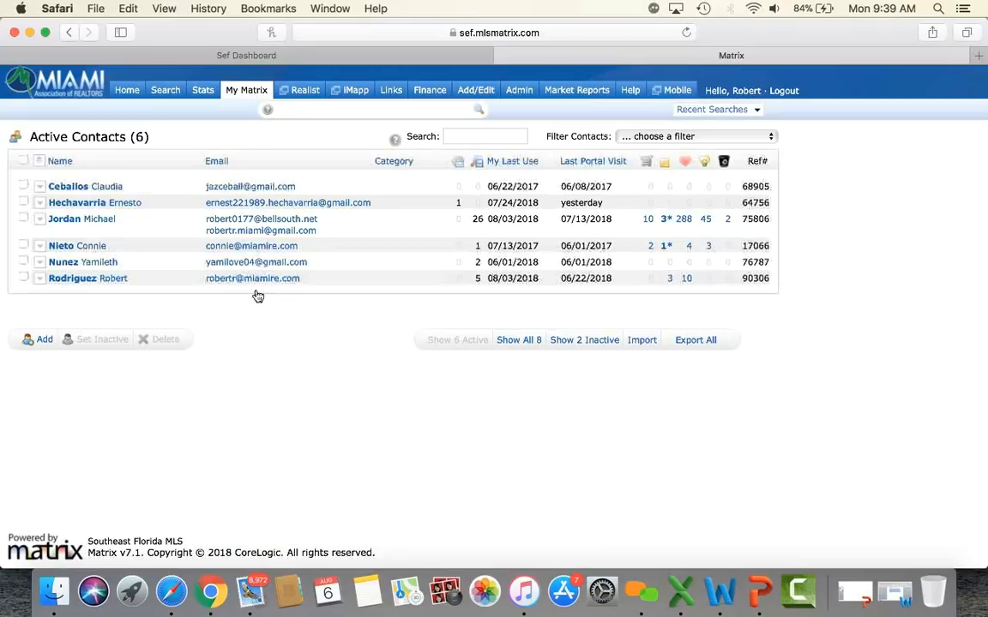
Step: Open and cancel the new-contact Personal Information form, then go to the contact Import page
left_click(44, 341)
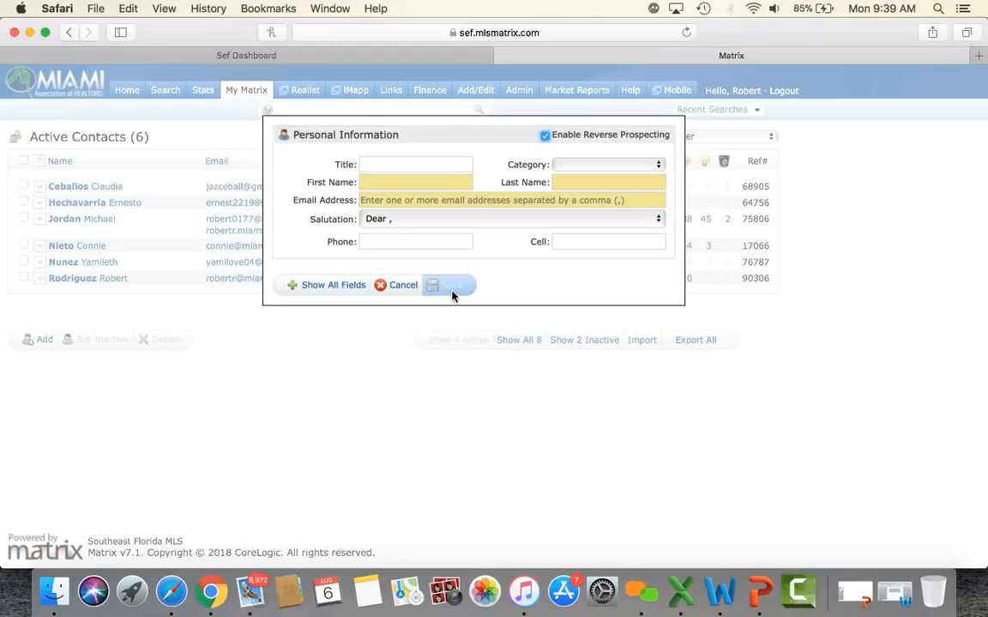
left_click(400, 287)
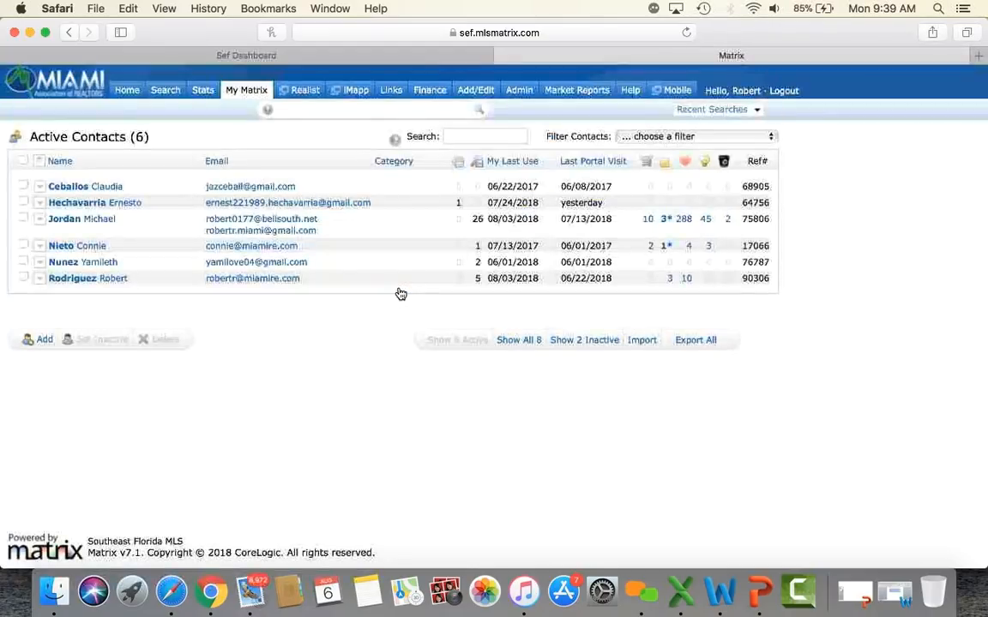
left_click(643, 342)
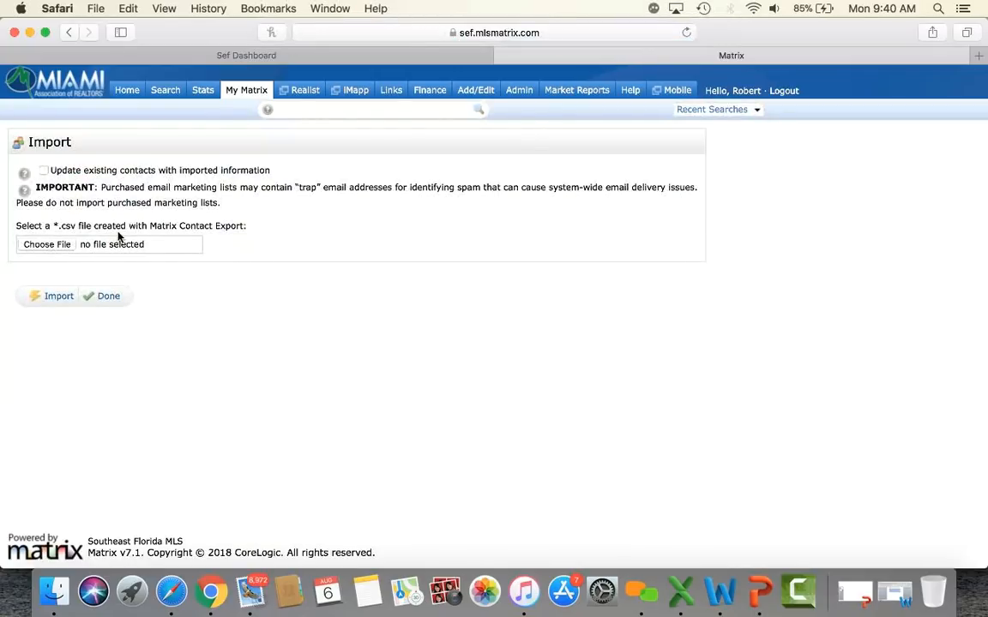
Step: Click Done to leave the Import page without importing any contacts
left_click(106, 297)
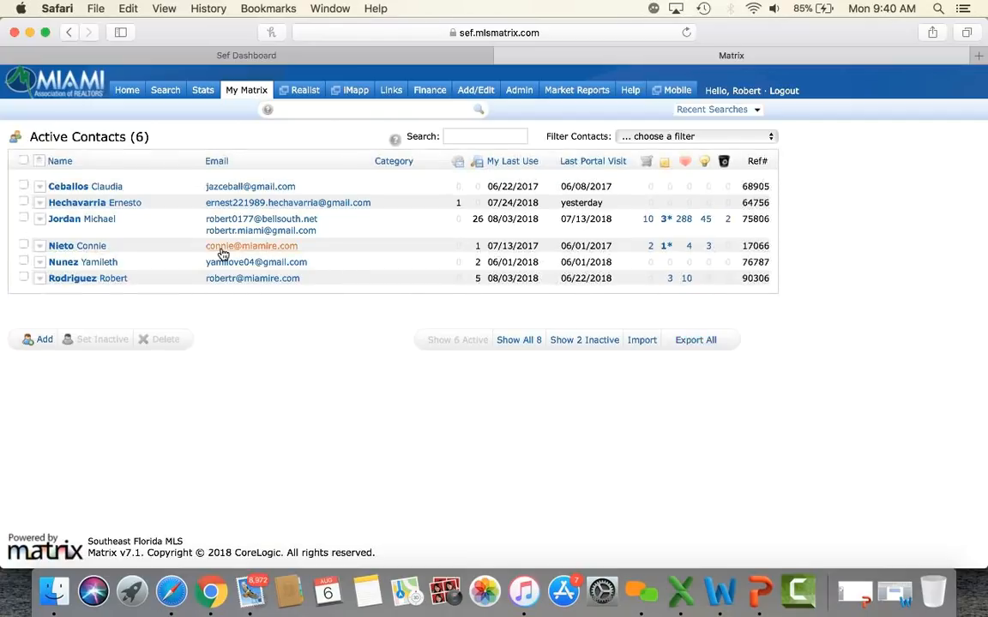
Step: Mark the first contact inactive, view the 3 inactive contacts, then show all 8
left_click(23, 186)
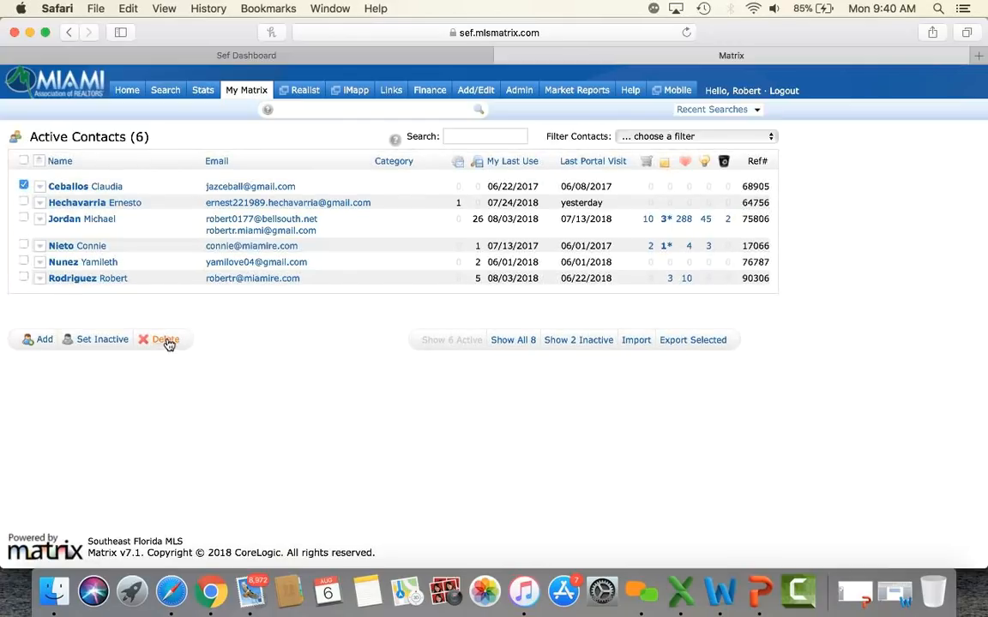
left_click(107, 341)
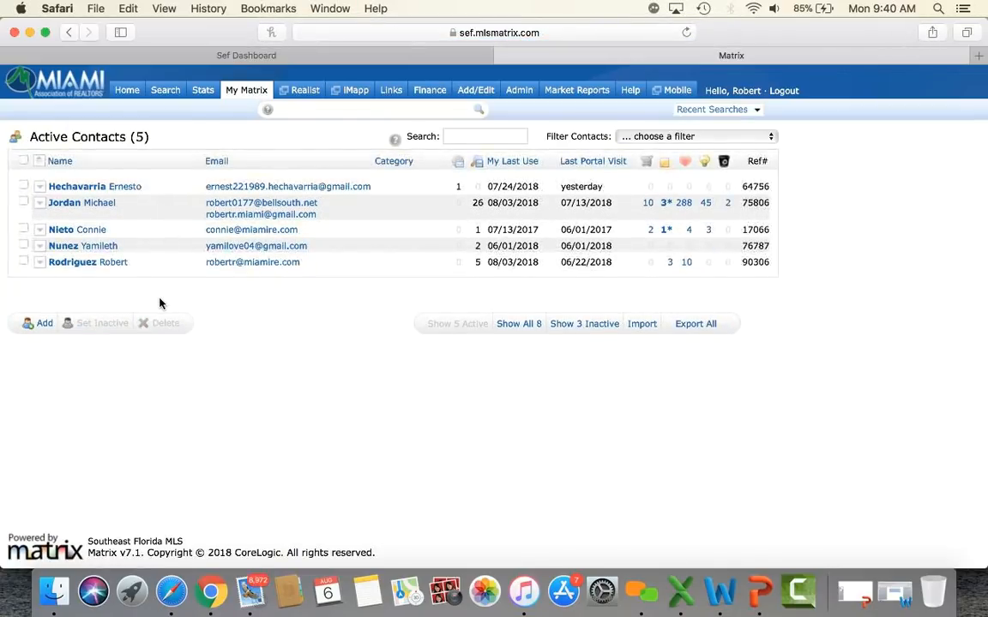
left_click(572, 326)
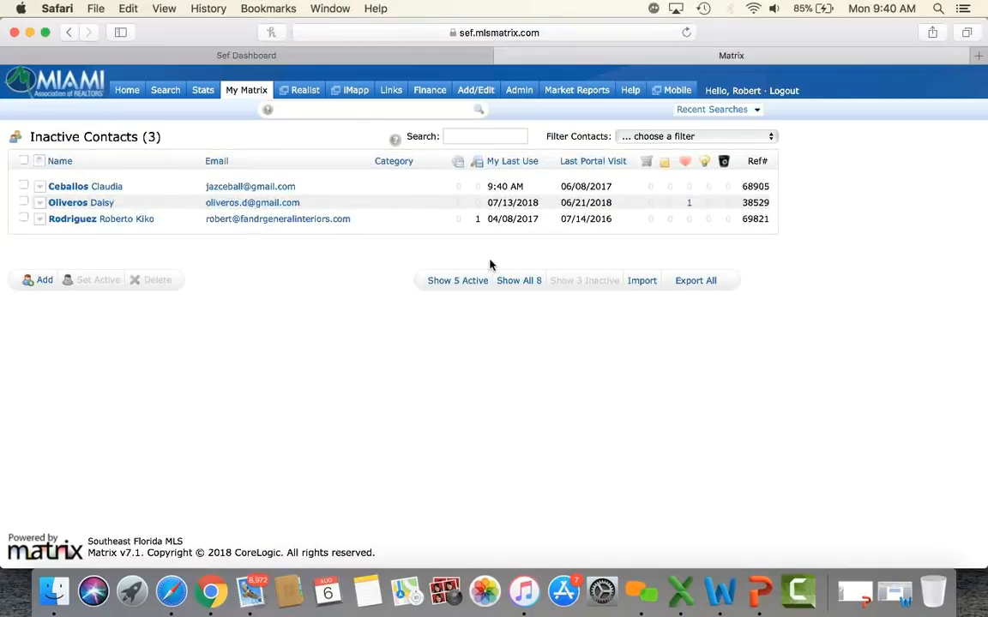
left_click(515, 282)
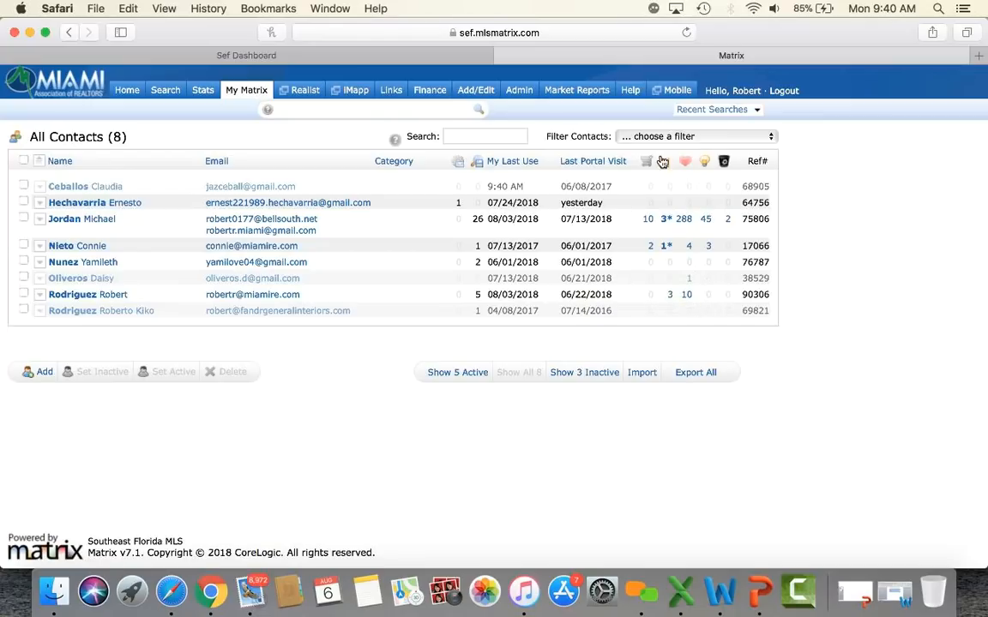
mouse_move(237, 97)
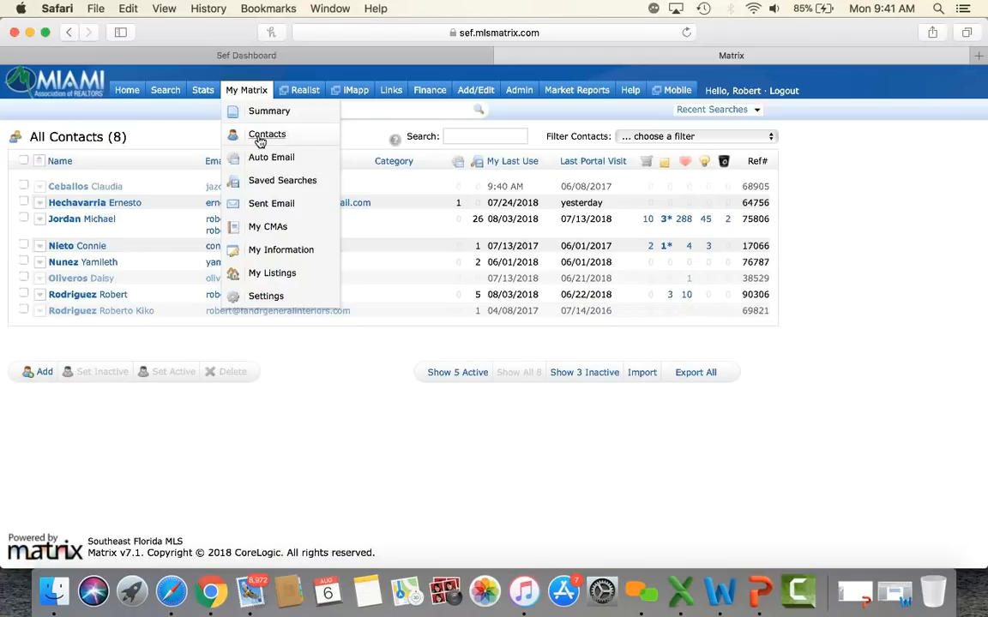
Step: In personal information settings, try overriding the public email, then revert it to the roster value
left_click(279, 255)
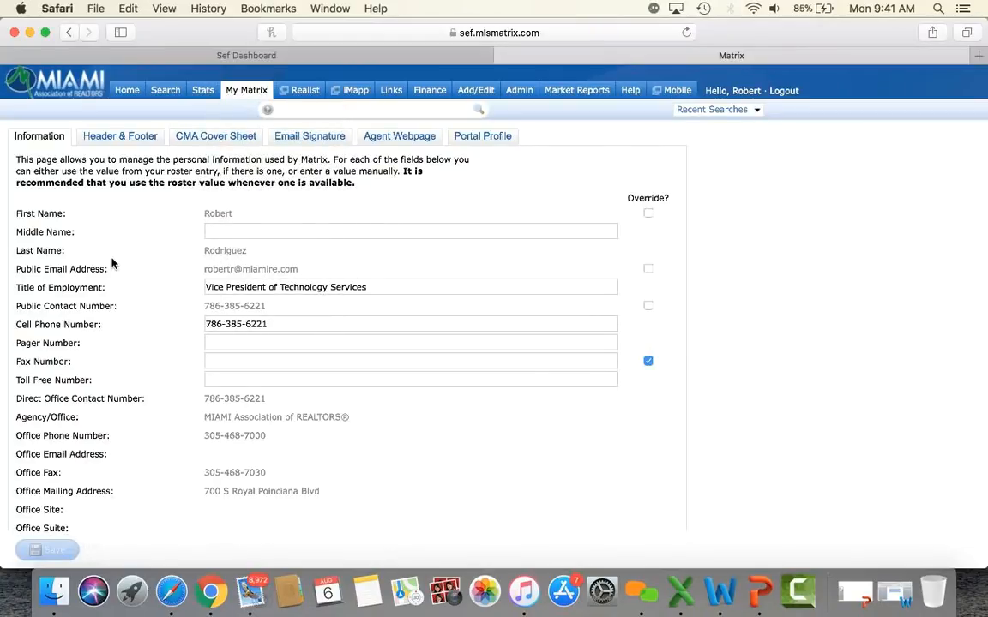
scroll(188, 252, "down", 2)
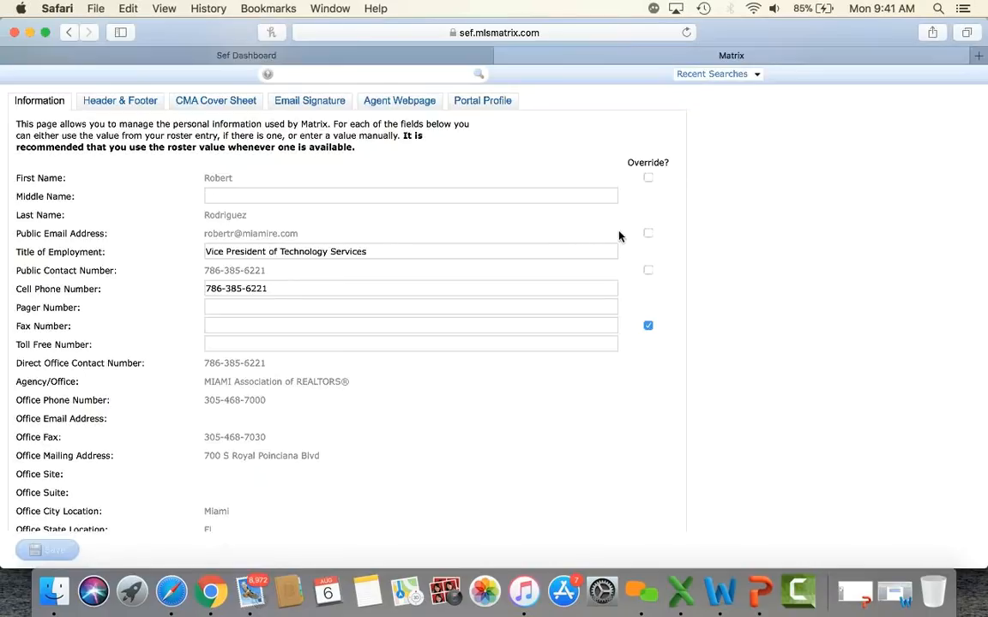
left_click(648, 234)
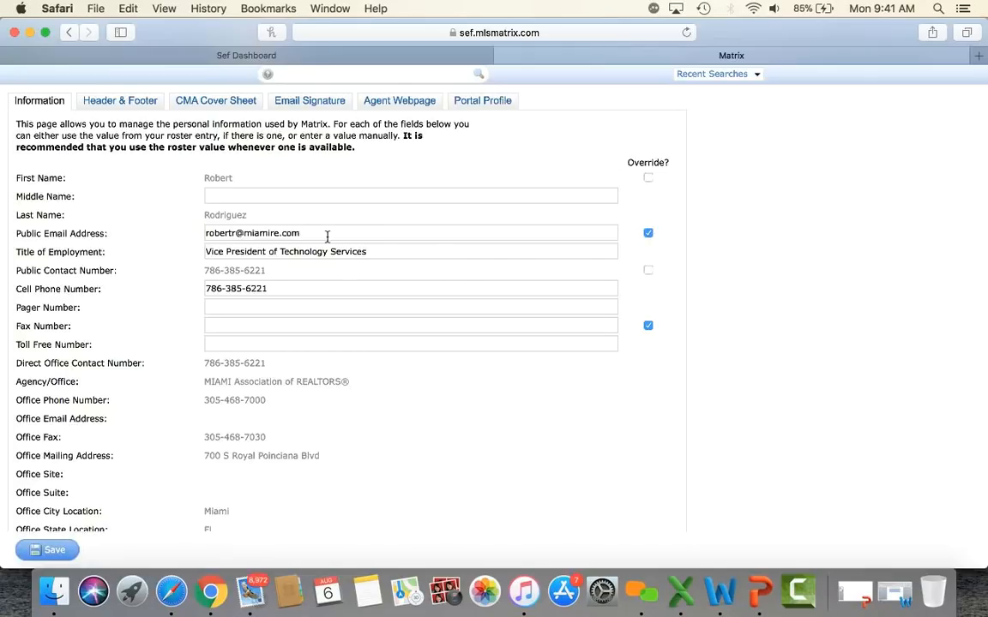
left_click_drag(321, 234, 229, 230)
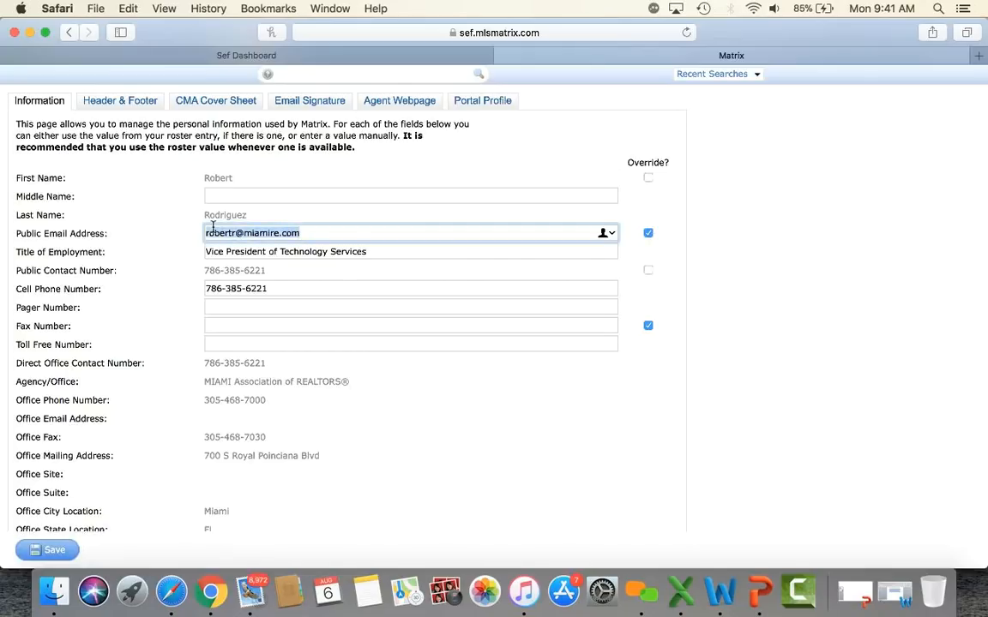
left_click(315, 233)
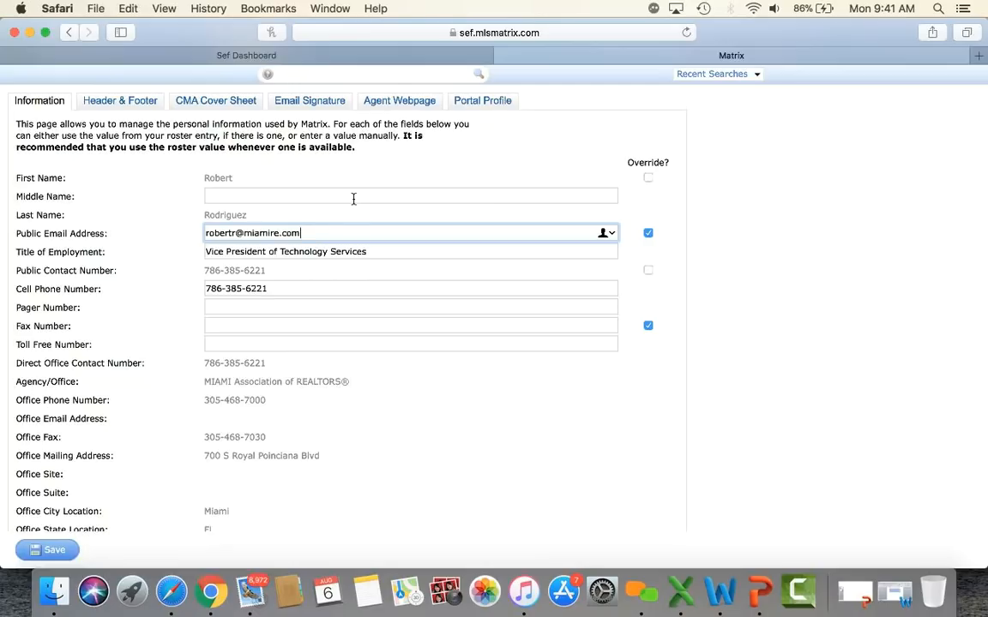
left_click(647, 234)
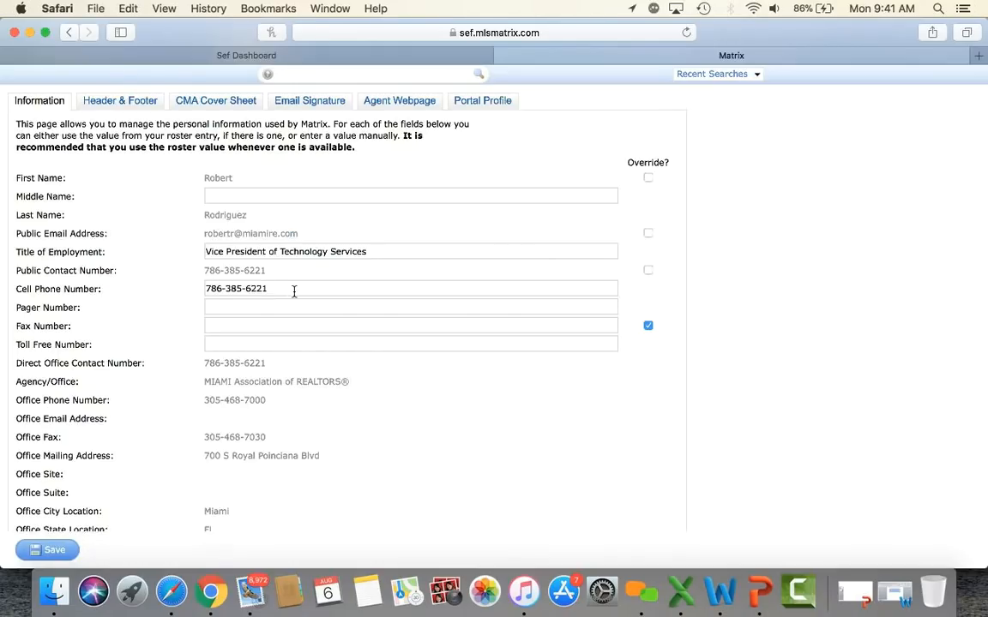
Step: Make the public contact number follow the roster value and save the profile
left_click(647, 271)
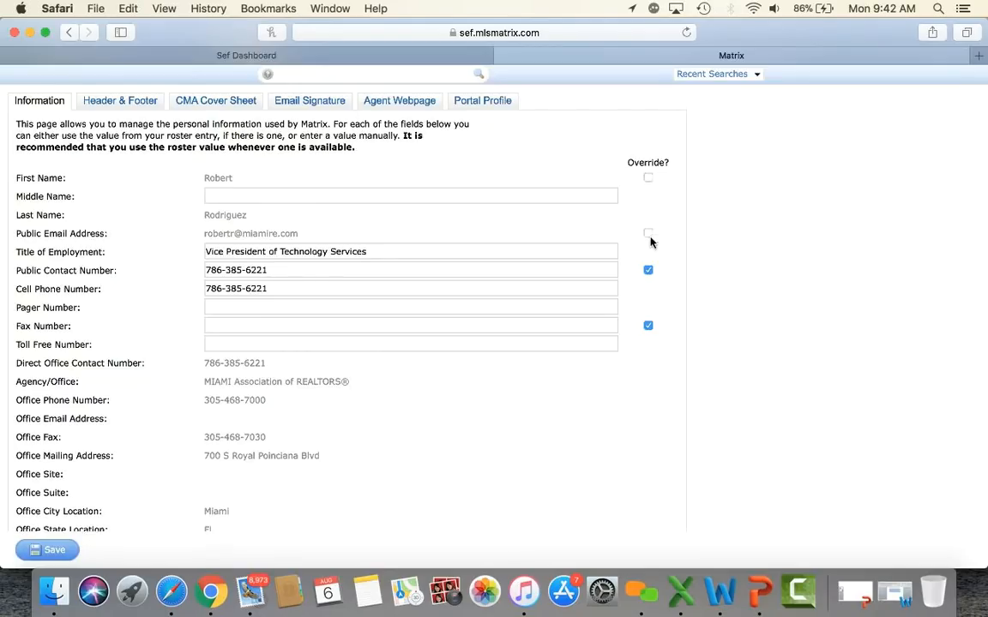
left_click(649, 270)
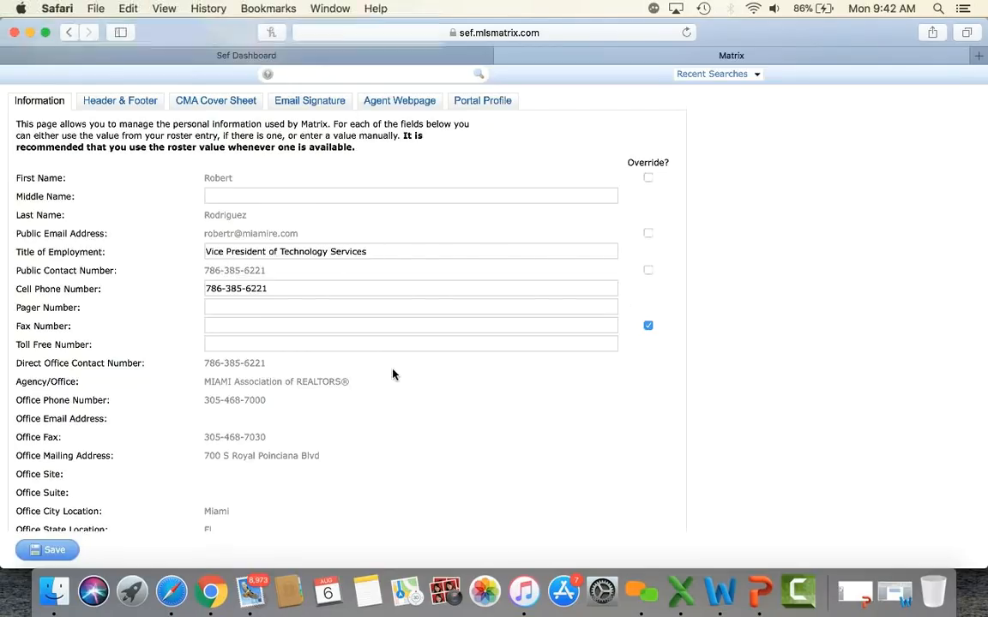
scroll(392, 374, "down", 3)
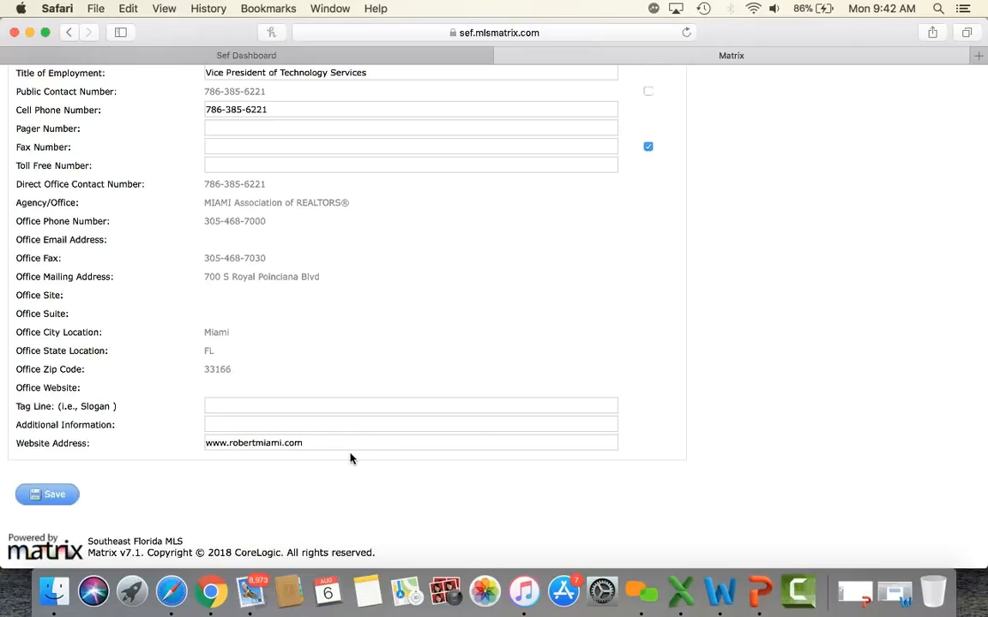
left_click(53, 497)
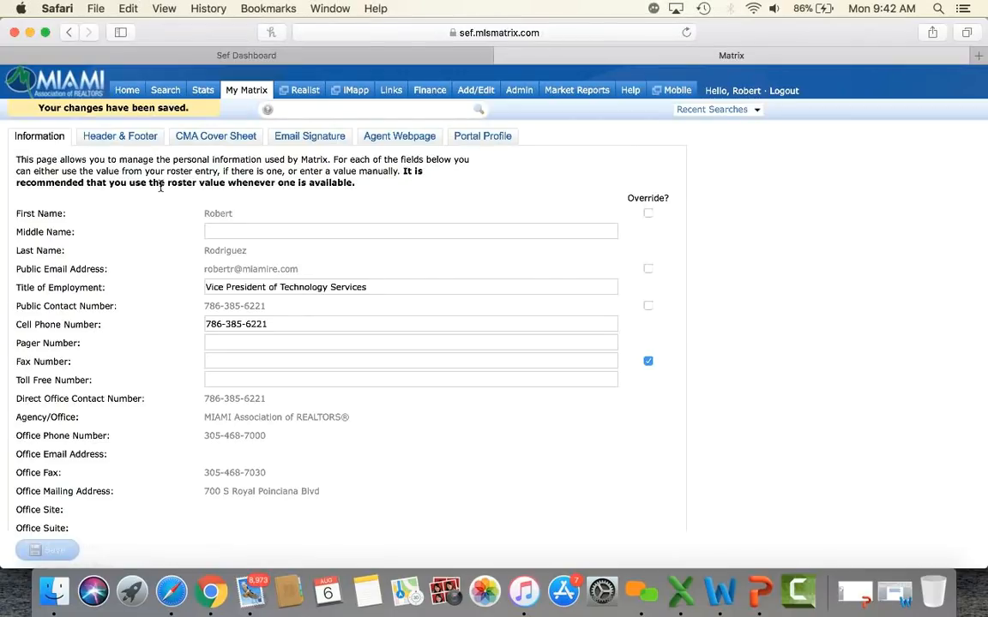
Step: On the Header & Footer page, switch the banner to No Photo, then back to Use Custom Photo
left_click(143, 140)
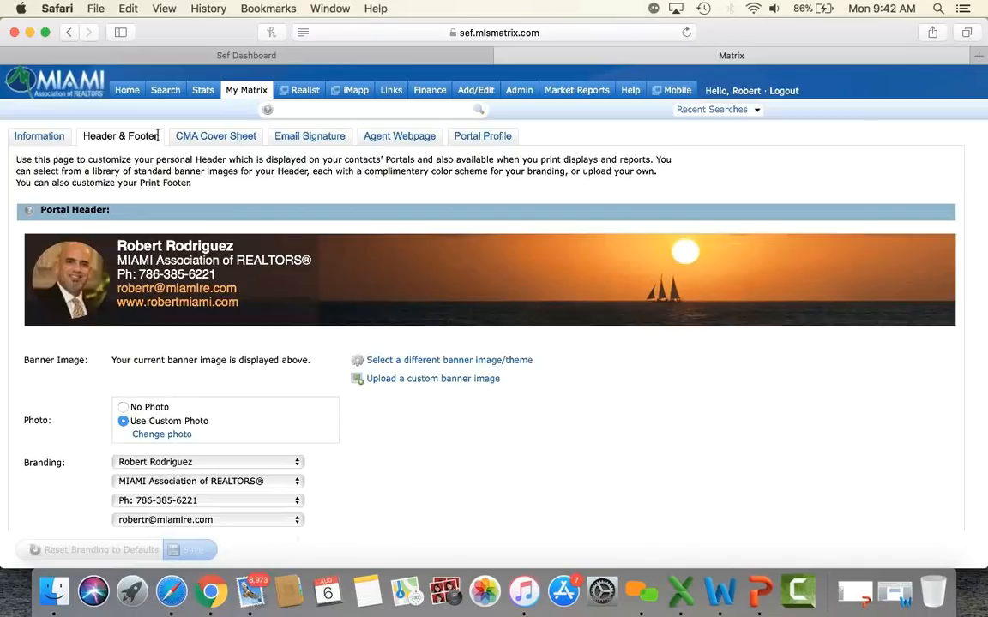
scroll(298, 215, "down", 3)
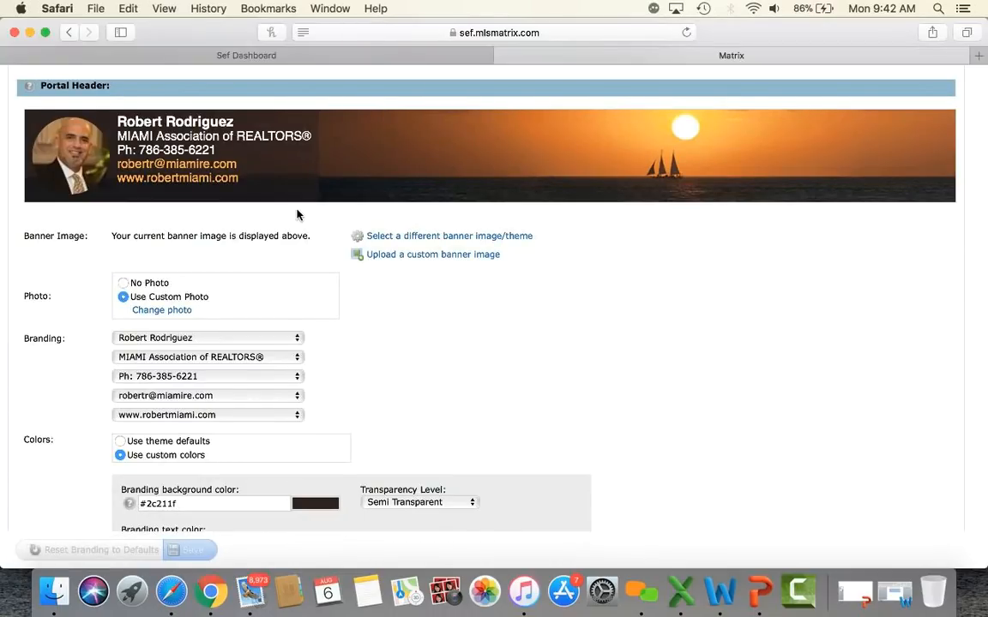
scroll(297, 215, "up", 1)
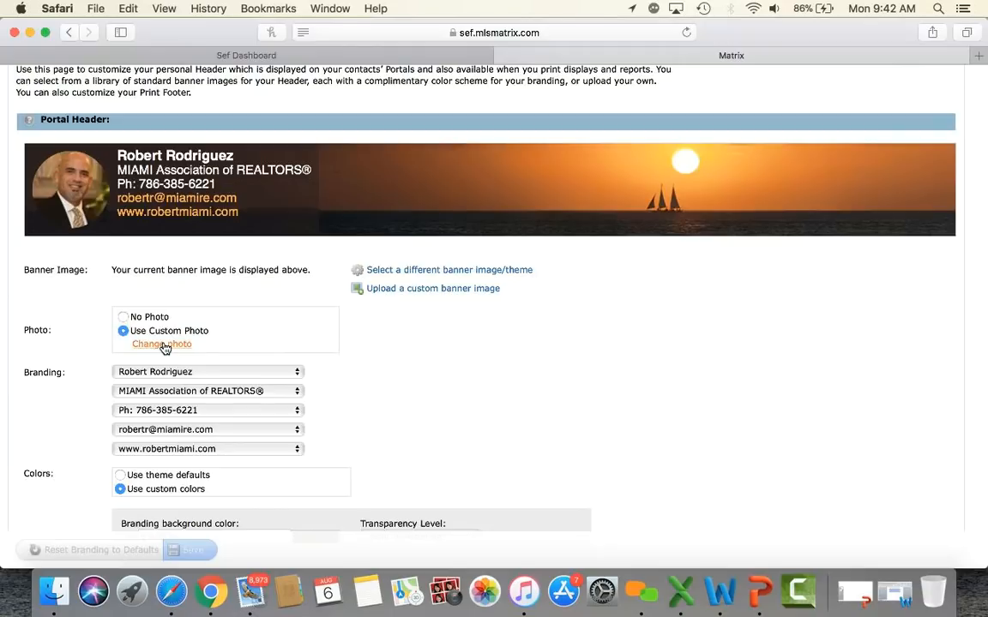
left_click(123, 318)
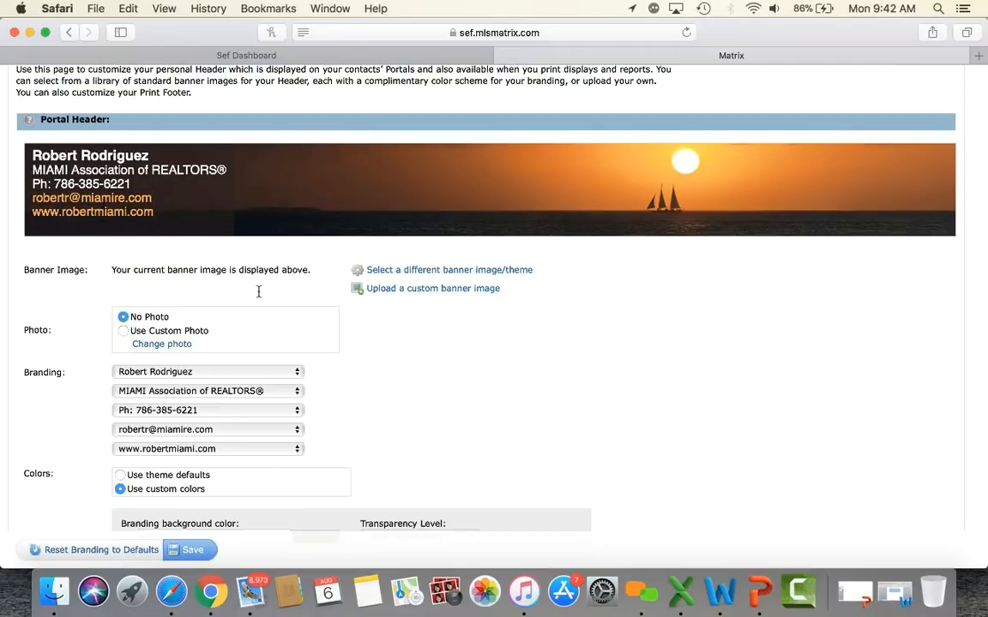
left_click(123, 335)
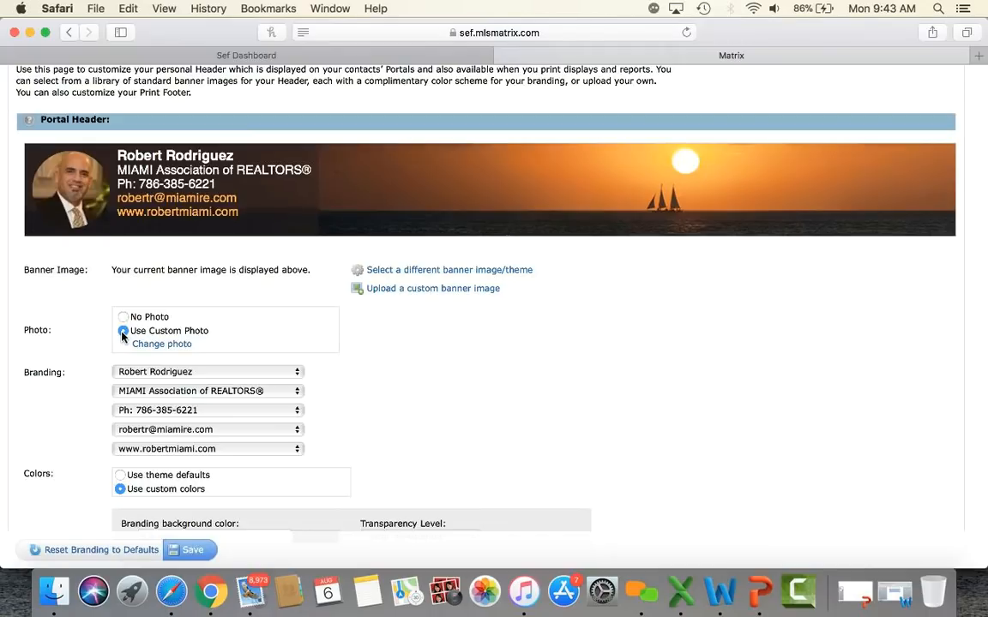
Step: Browse the banner templates, from Basic Template down to Sofa & Tulips
left_click(463, 273)
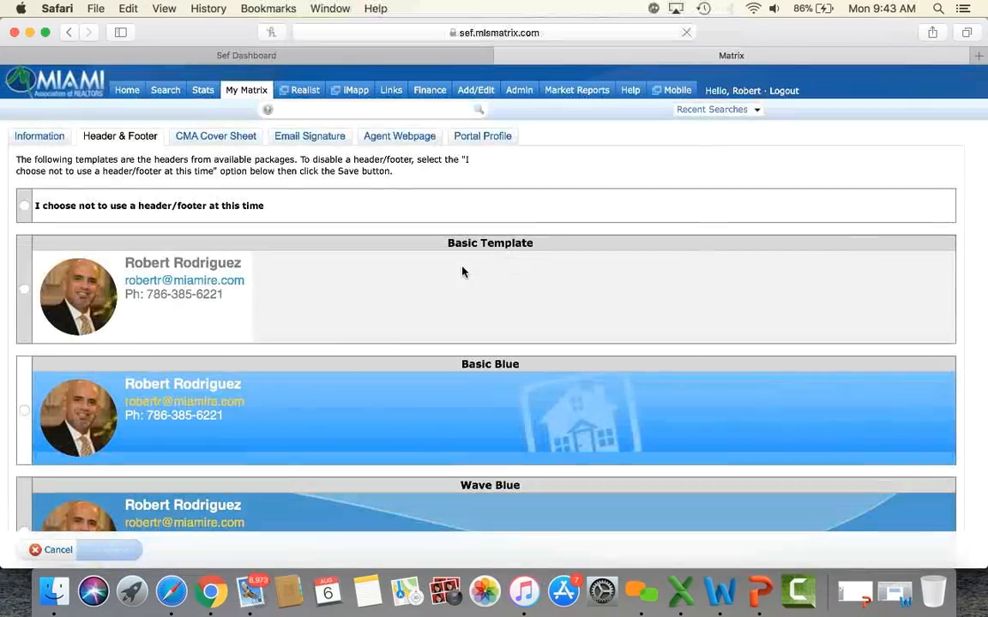
scroll(462, 273, "down", 15)
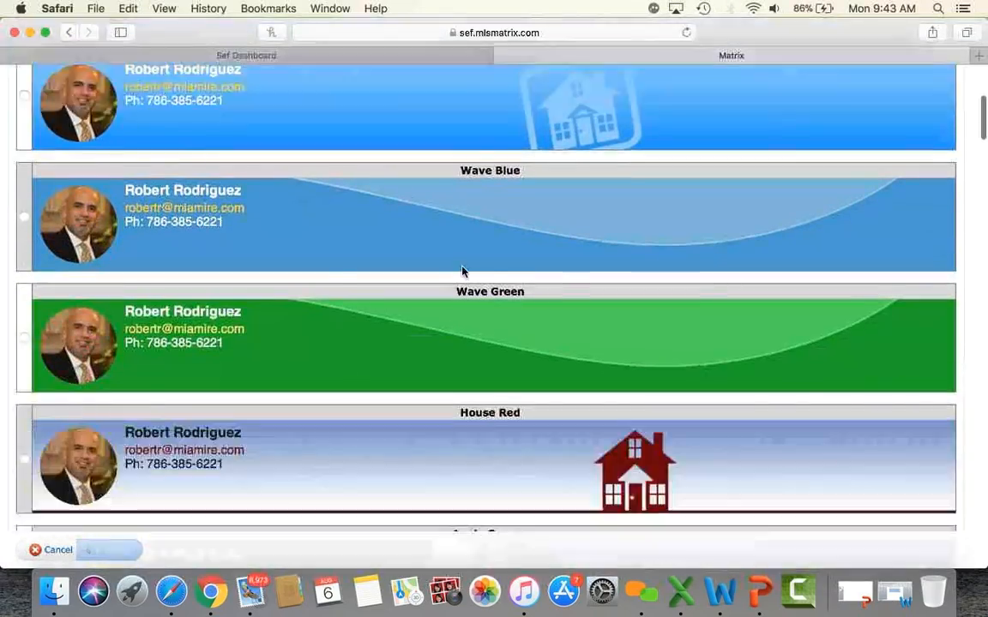
scroll(462, 273, "down", 10)
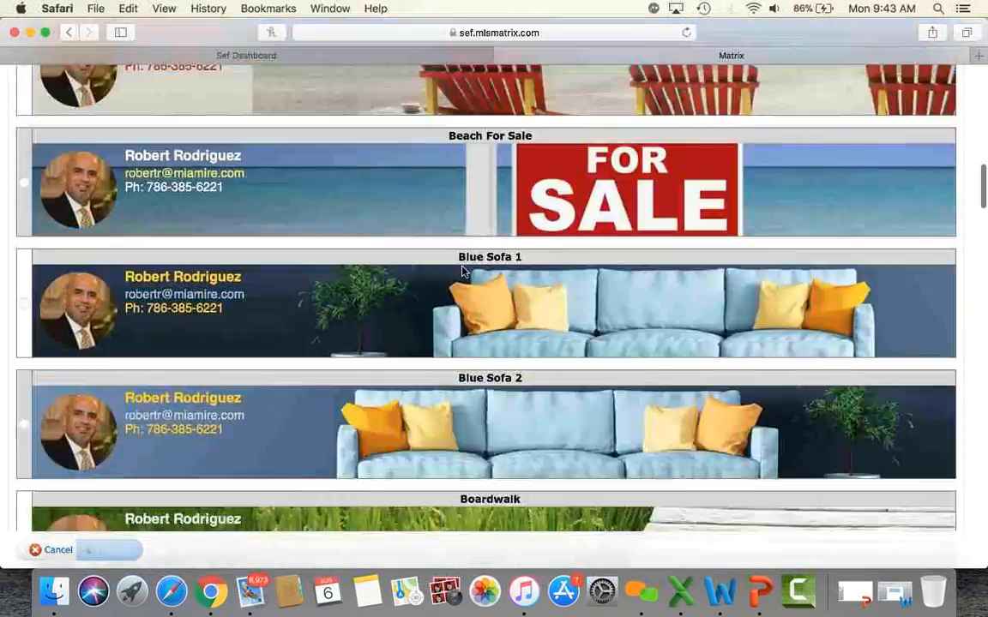
scroll(462, 272, "down", 10)
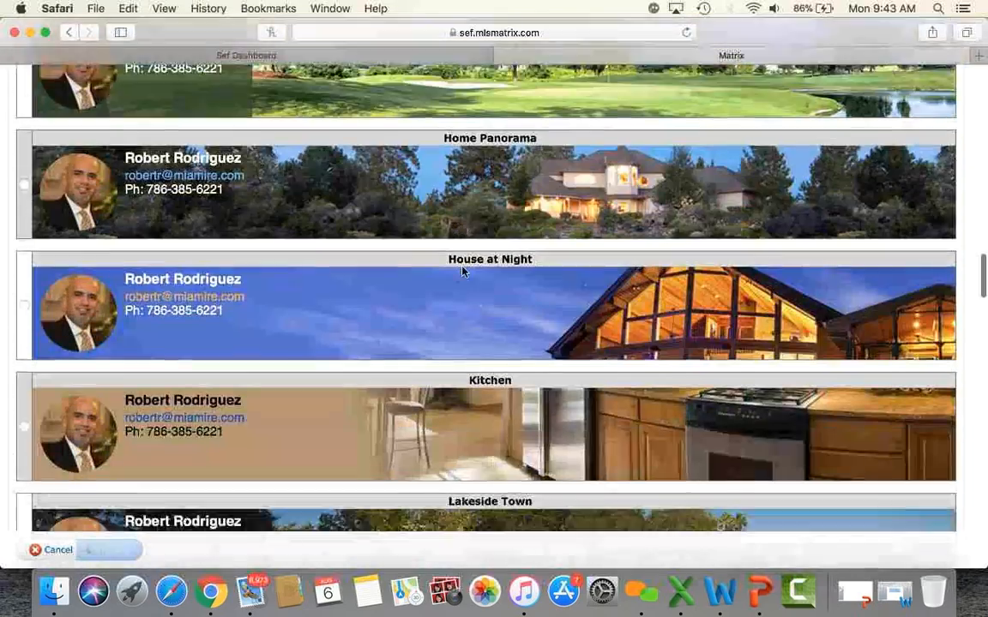
scroll(462, 273, "down", 10)
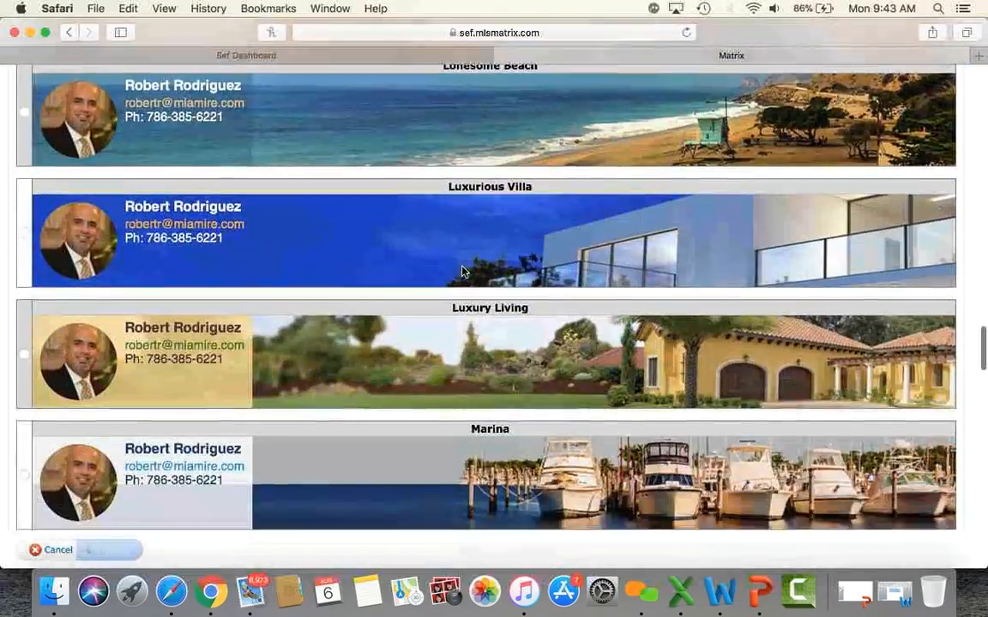
scroll(462, 272, "down", 10)
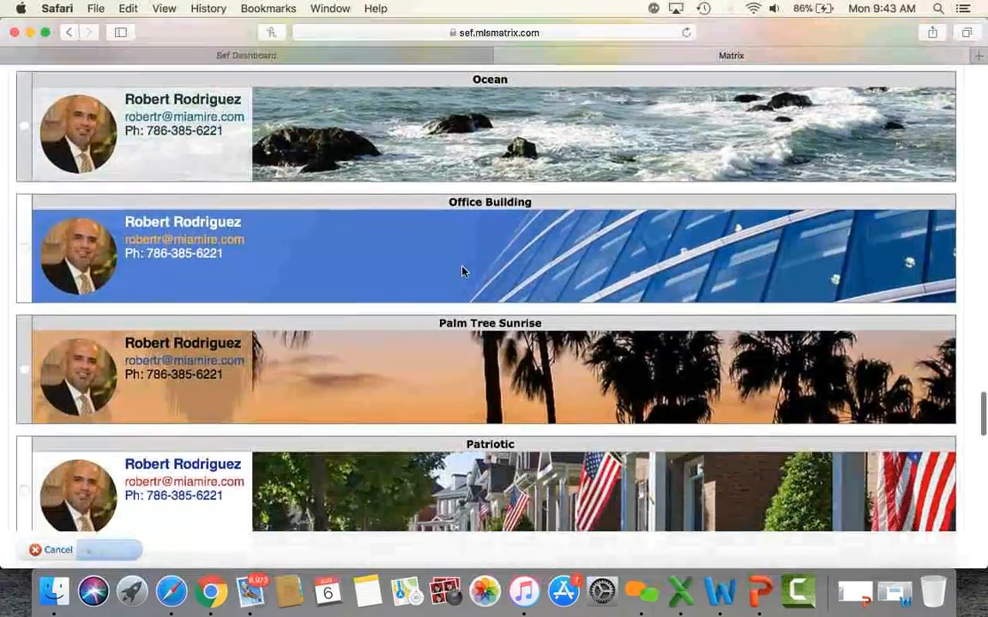
scroll(463, 272, "down", 10)
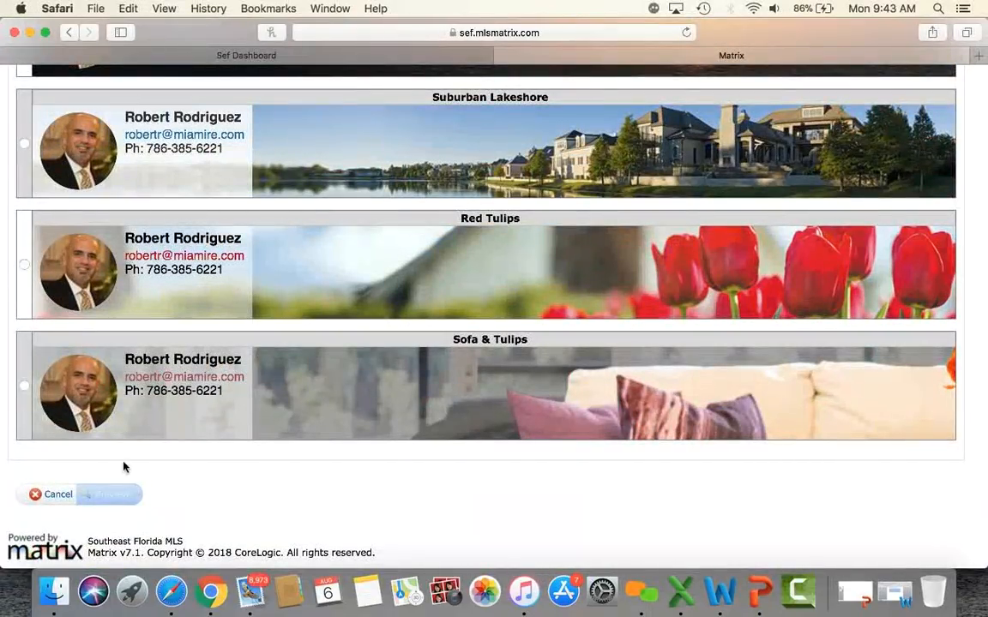
Step: Cancel the template list and look over the Print Header and Print Footer settings
left_click(58, 497)
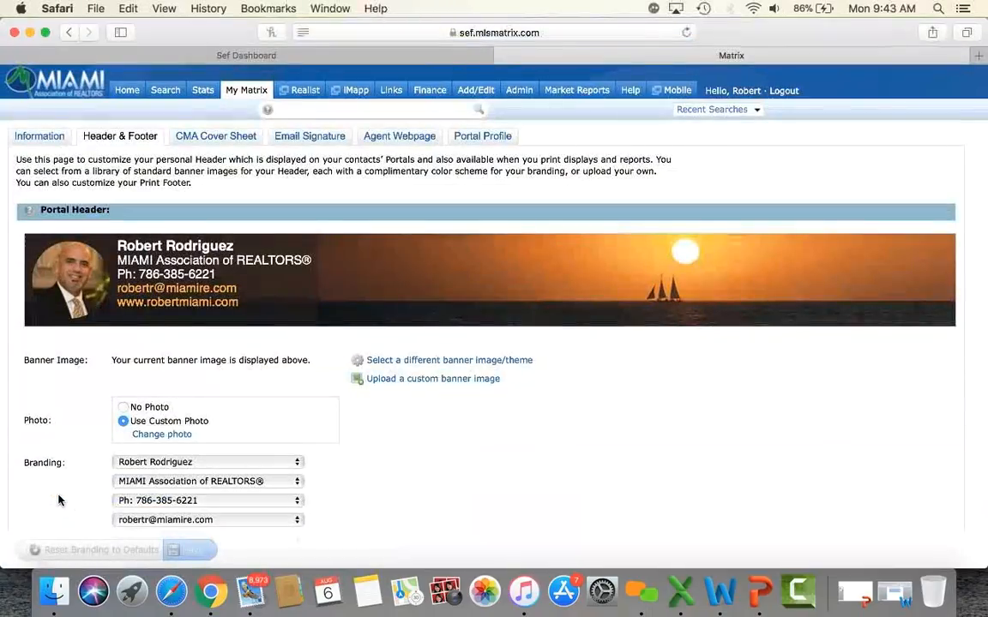
scroll(422, 481, "down", 3)
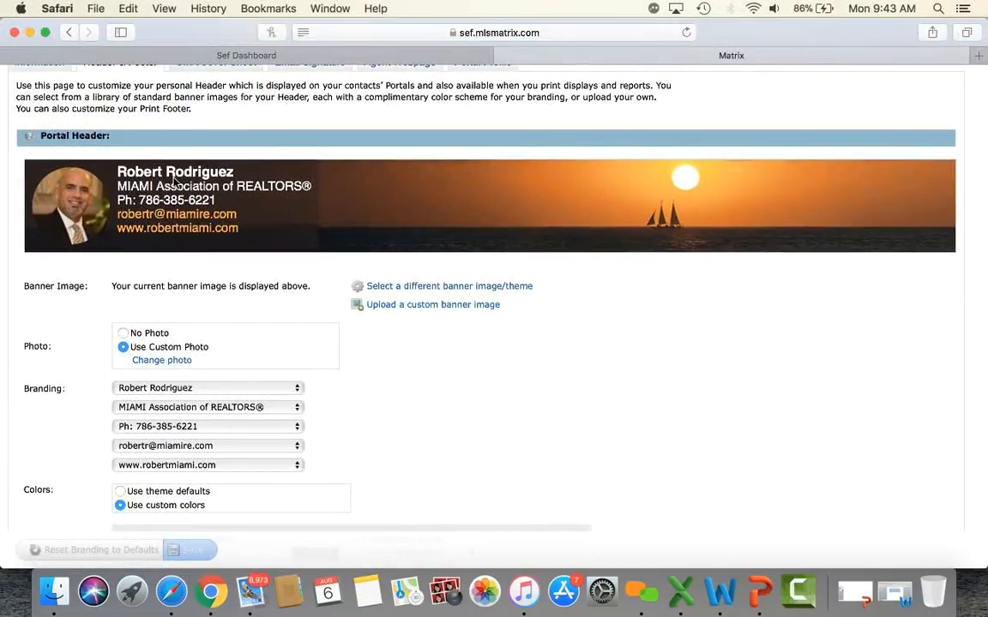
scroll(462, 452, "down", 2)
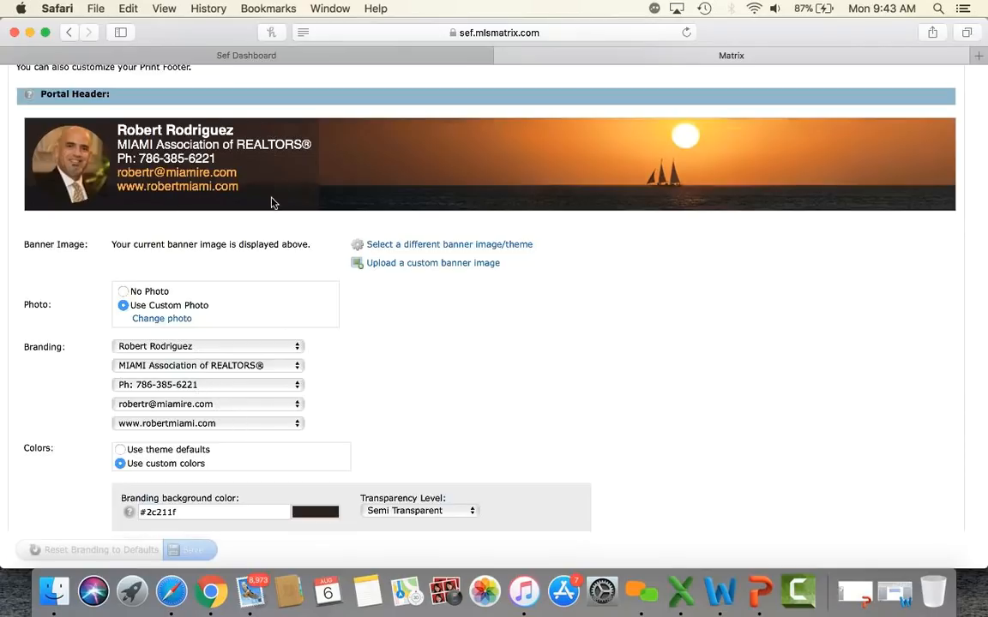
scroll(528, 347, "down", 10)
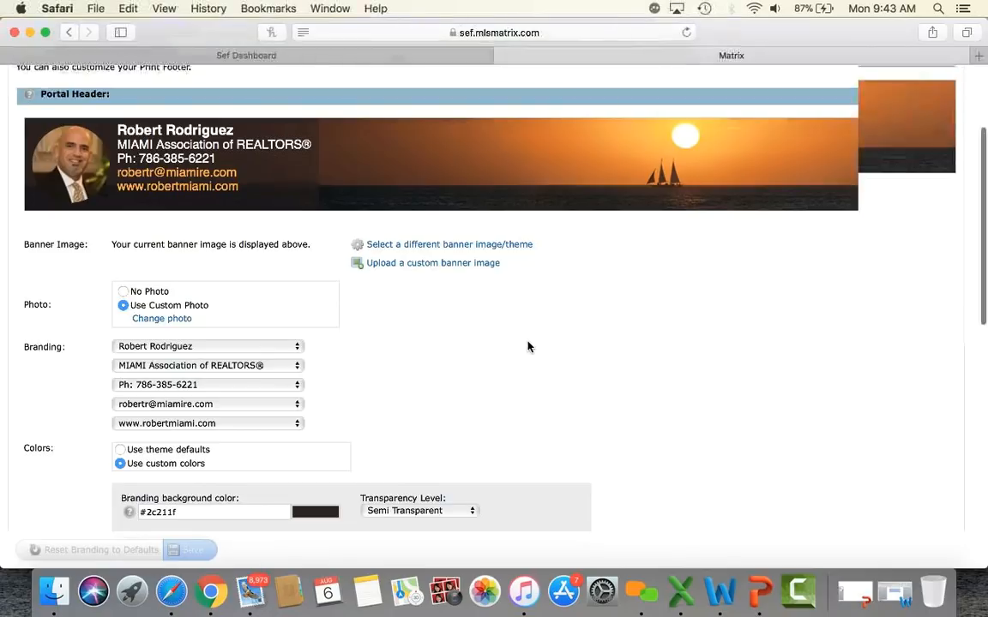
scroll(528, 346, "up", 2)
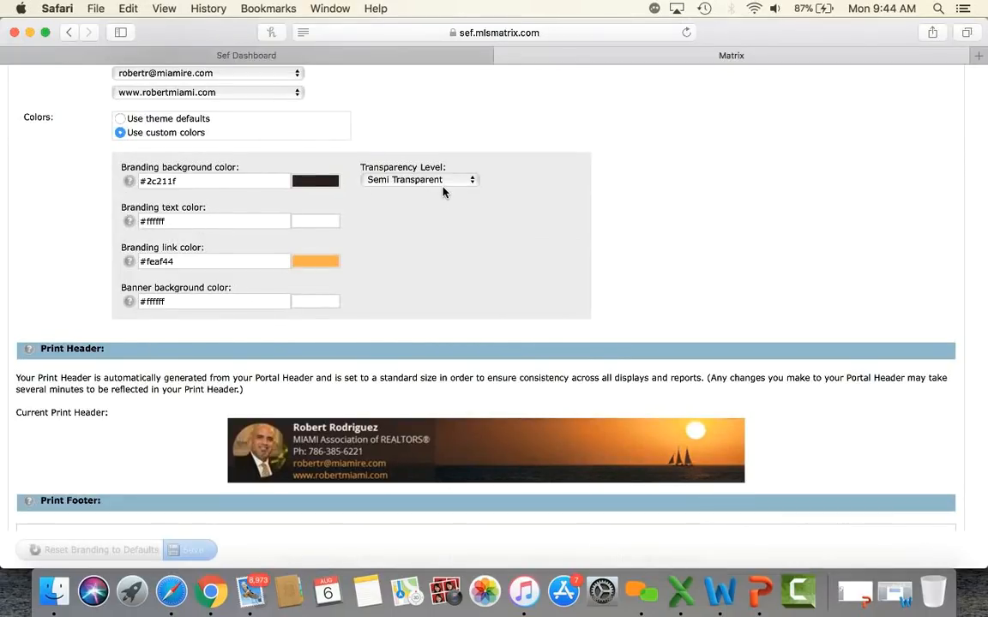
scroll(443, 192, "down", 5)
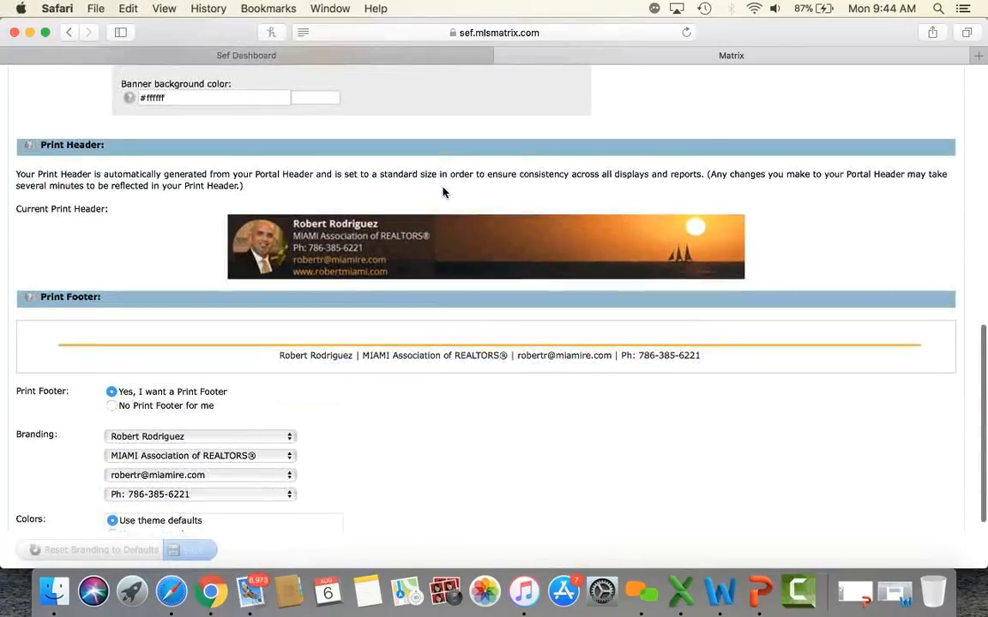
scroll(443, 192, "down", 2)
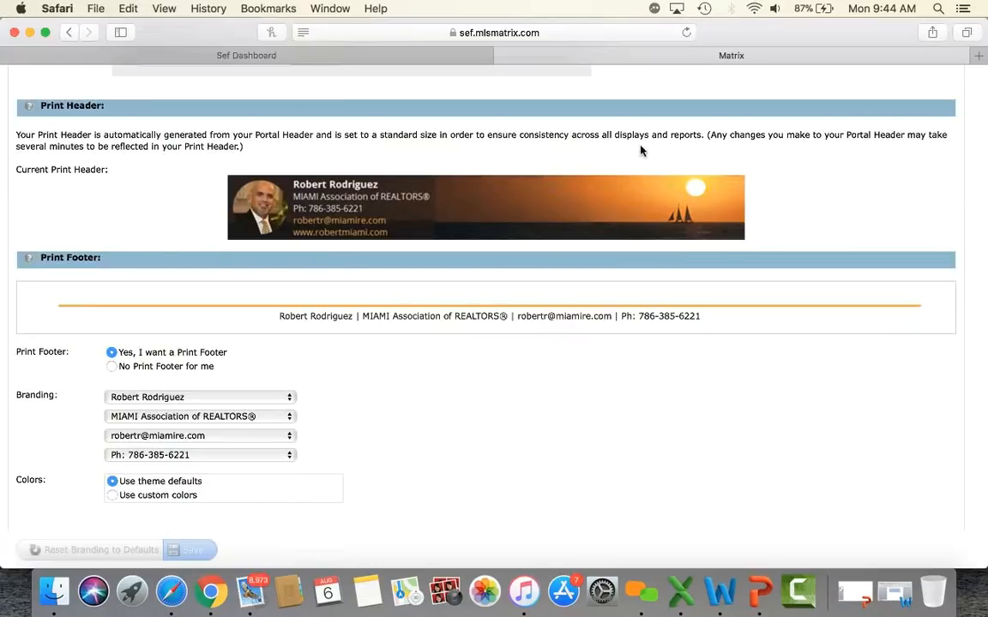
scroll(419, 265, "down", 2)
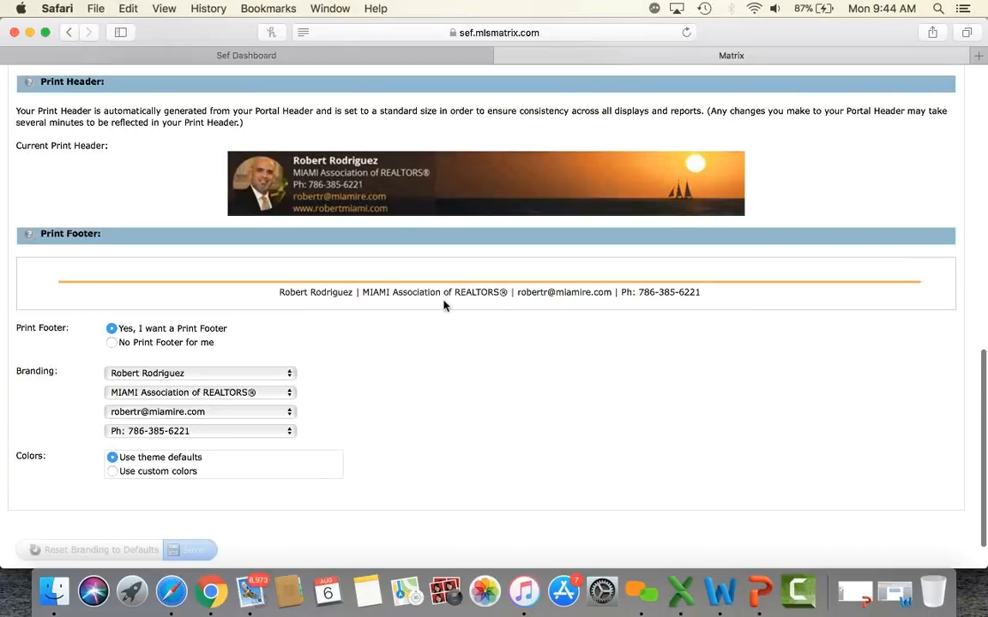
scroll(446, 345, "down", 4)
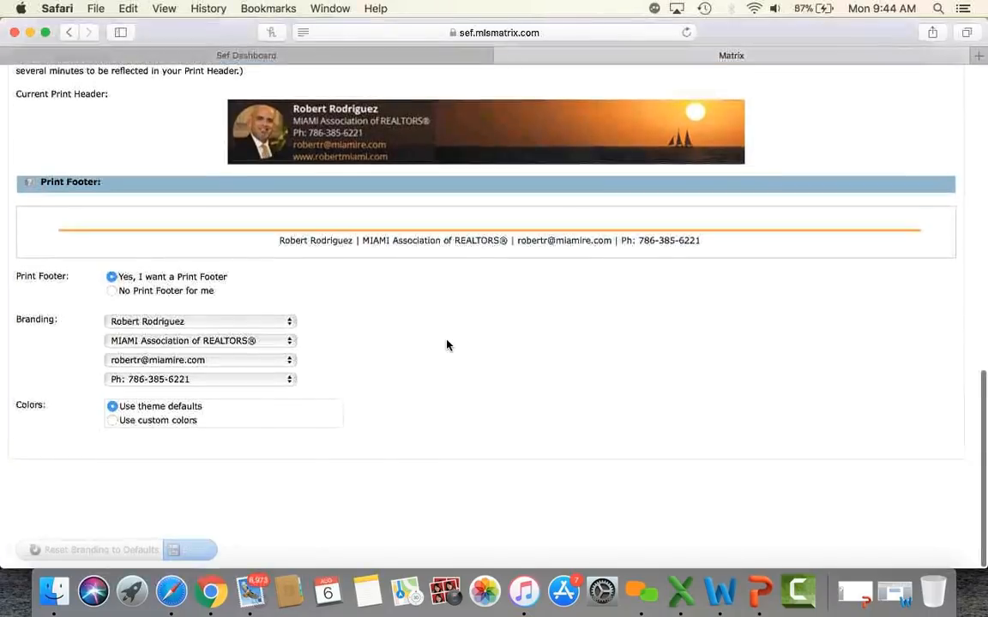
scroll(446, 344, "up", 15)
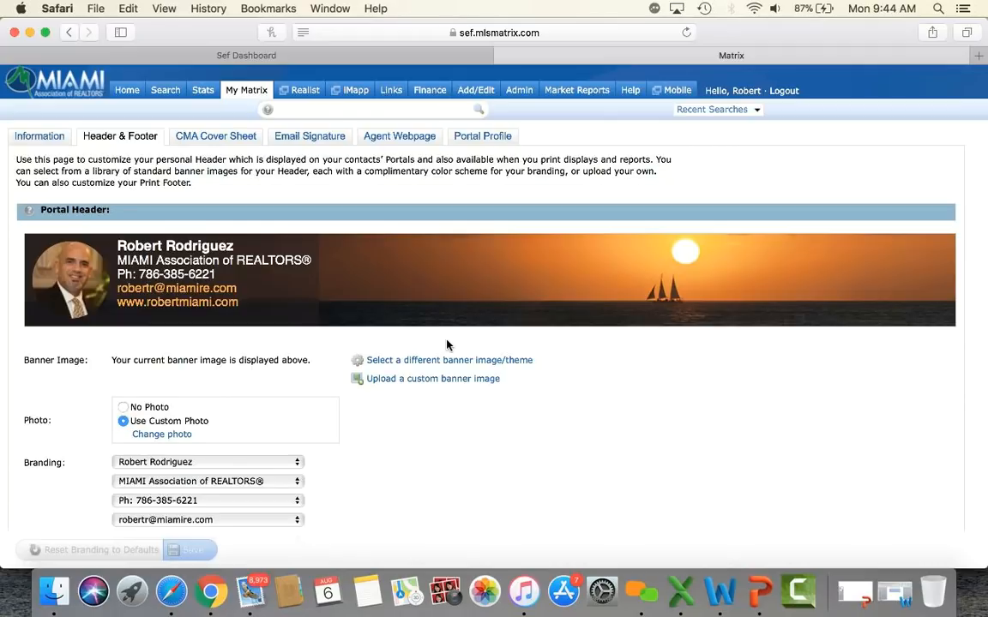
Step: Look over the Email Signature editor, then go back to the Home dashboard
left_click(314, 144)
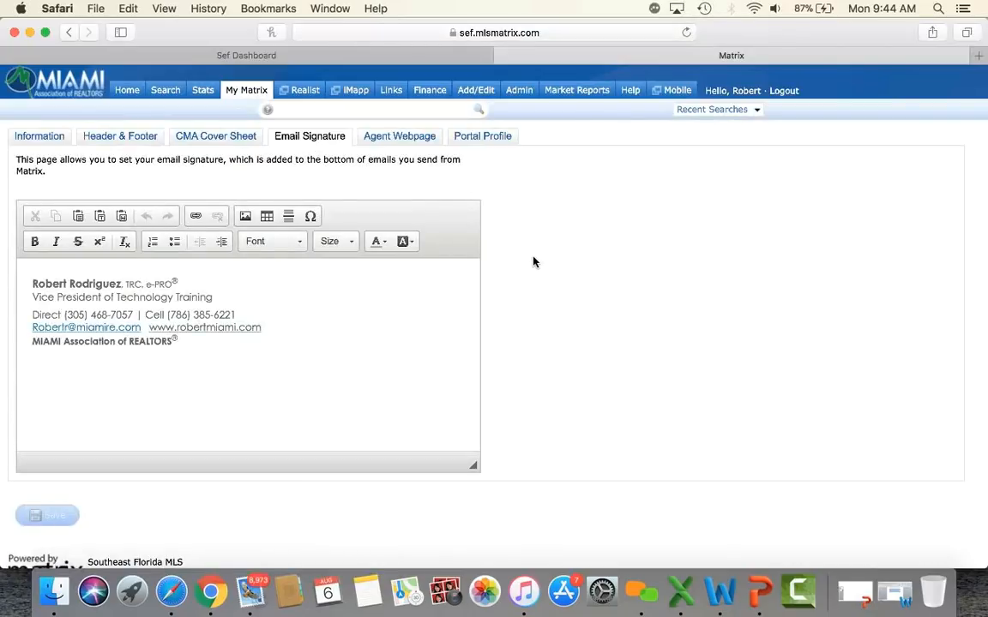
scroll(533, 261, "down", 1)
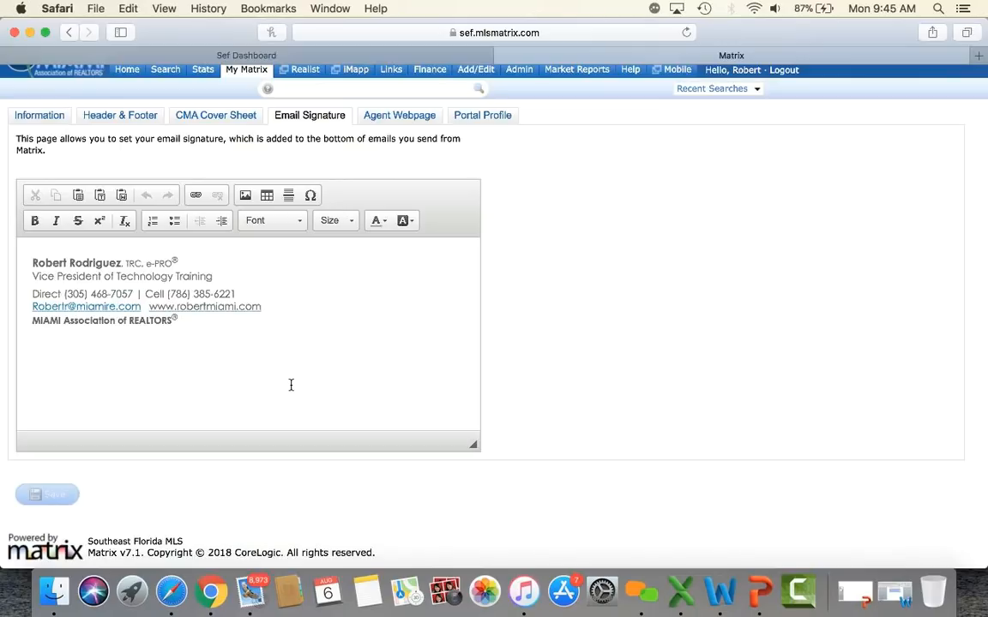
scroll(290, 385, "up", 2)
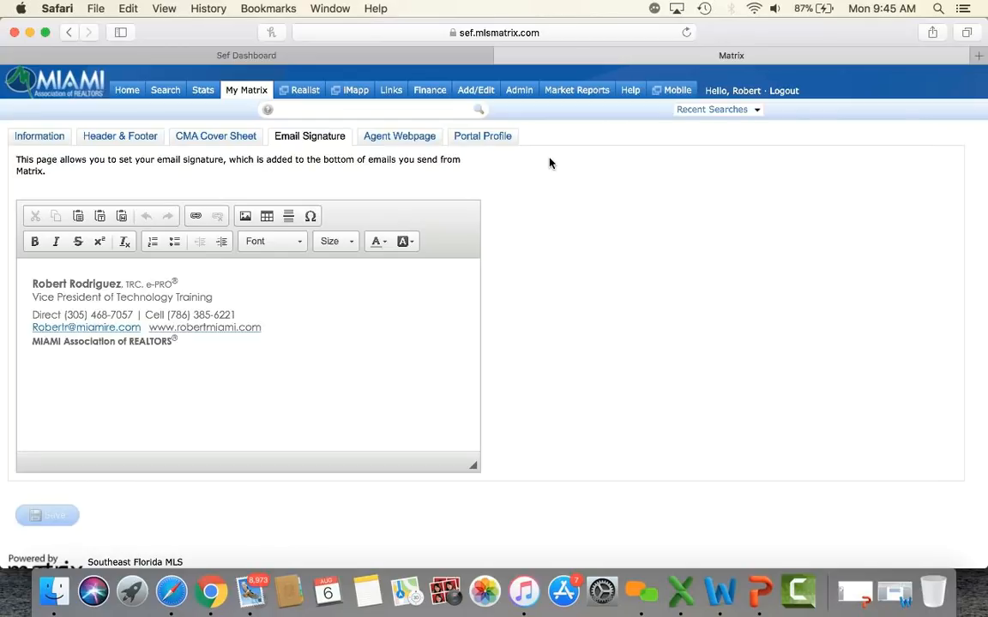
left_click(131, 92)
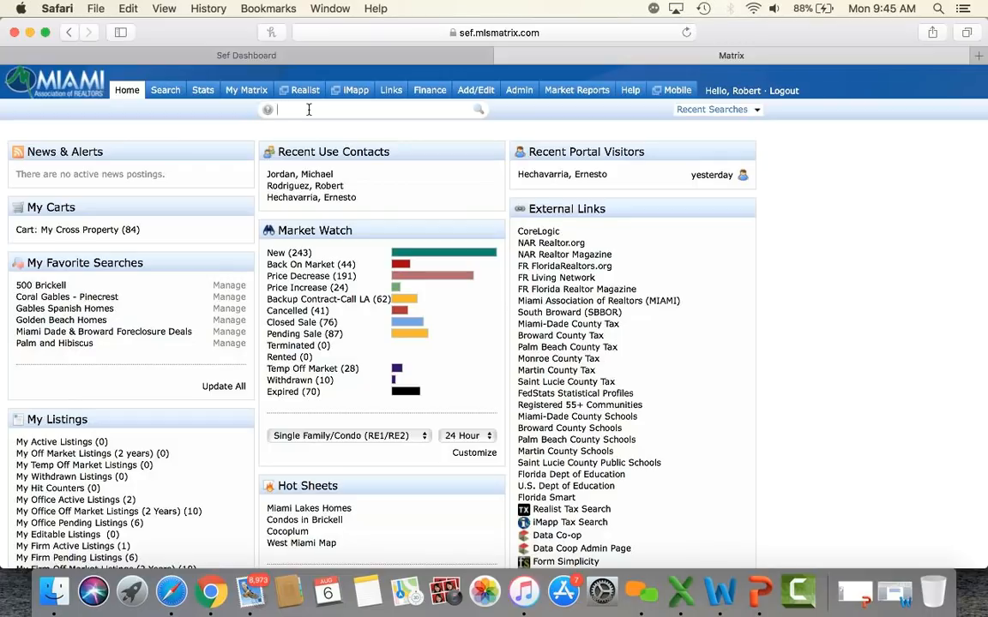
type("A")
type("100")
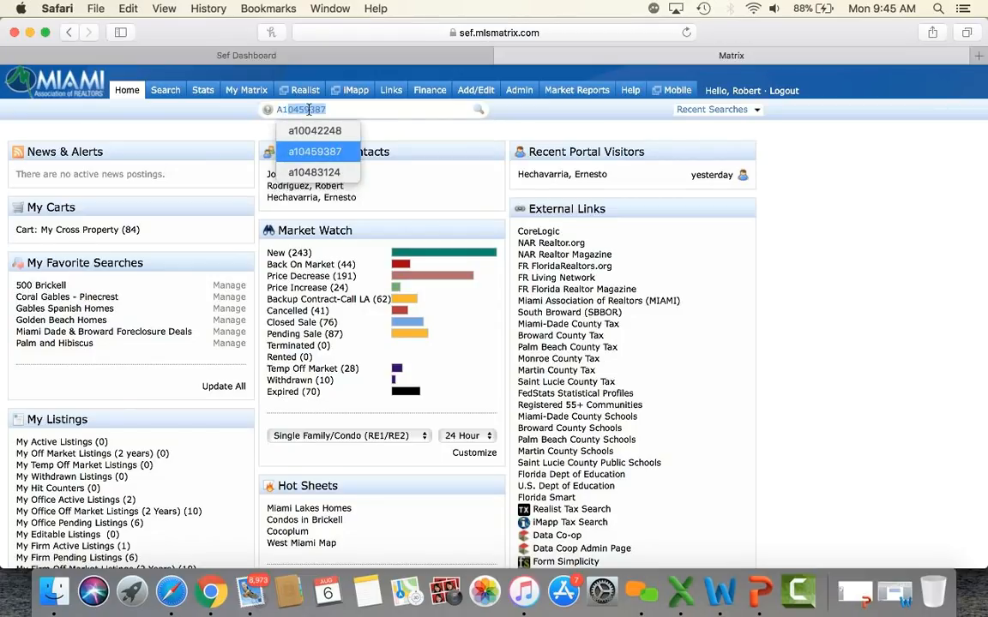
type("4224")
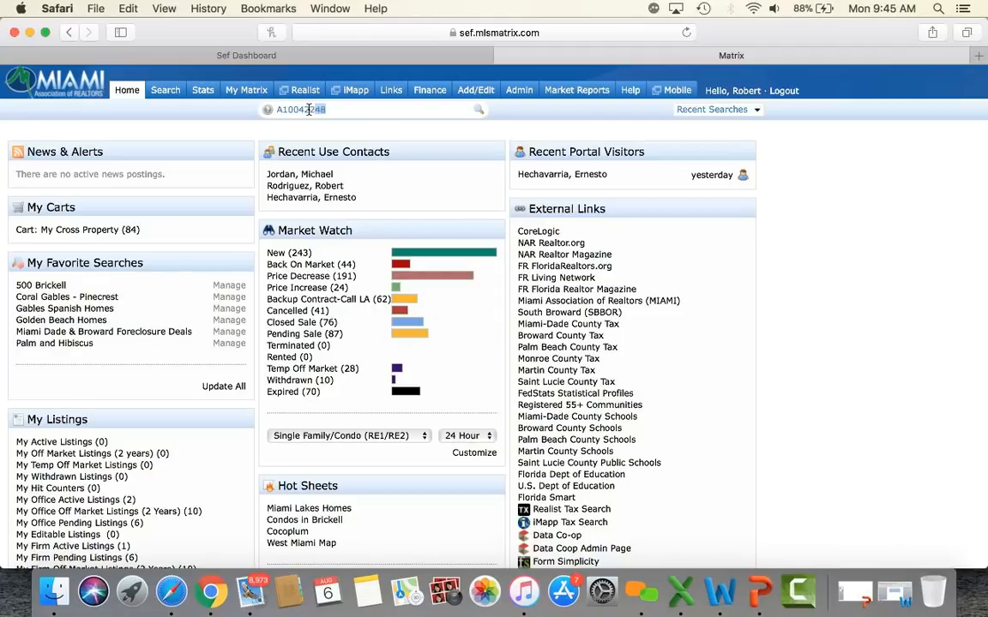
type("8")
key("Return")
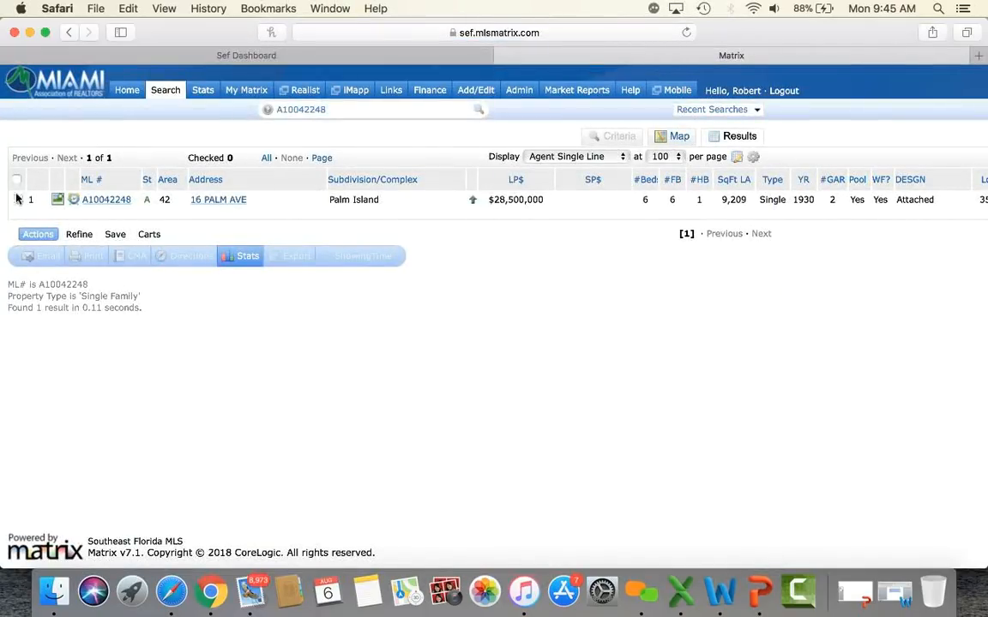
left_click(119, 202)
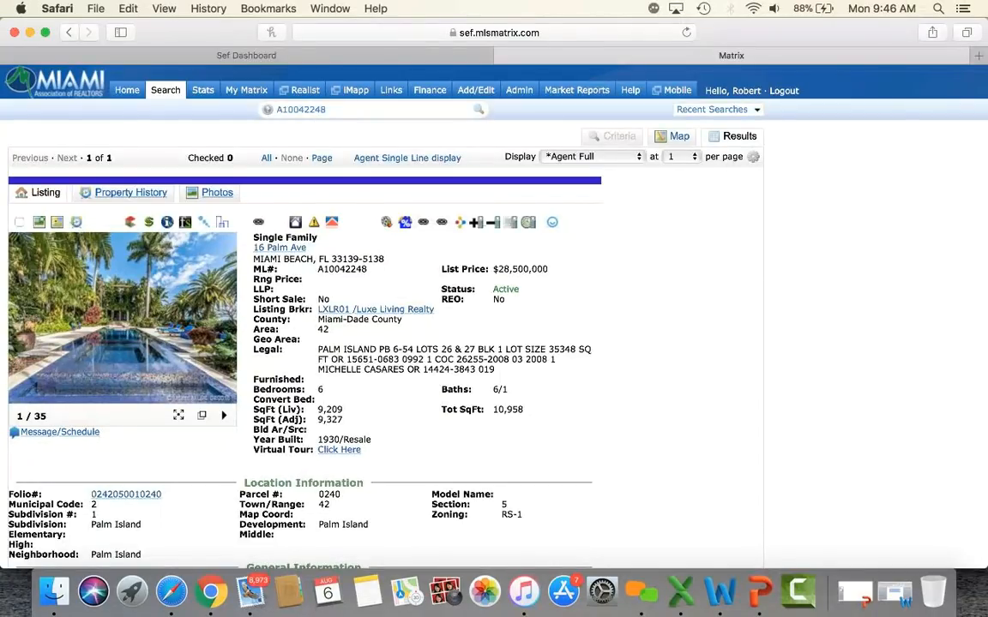
double_click(342, 113)
key("BackSpace")
key("Return")
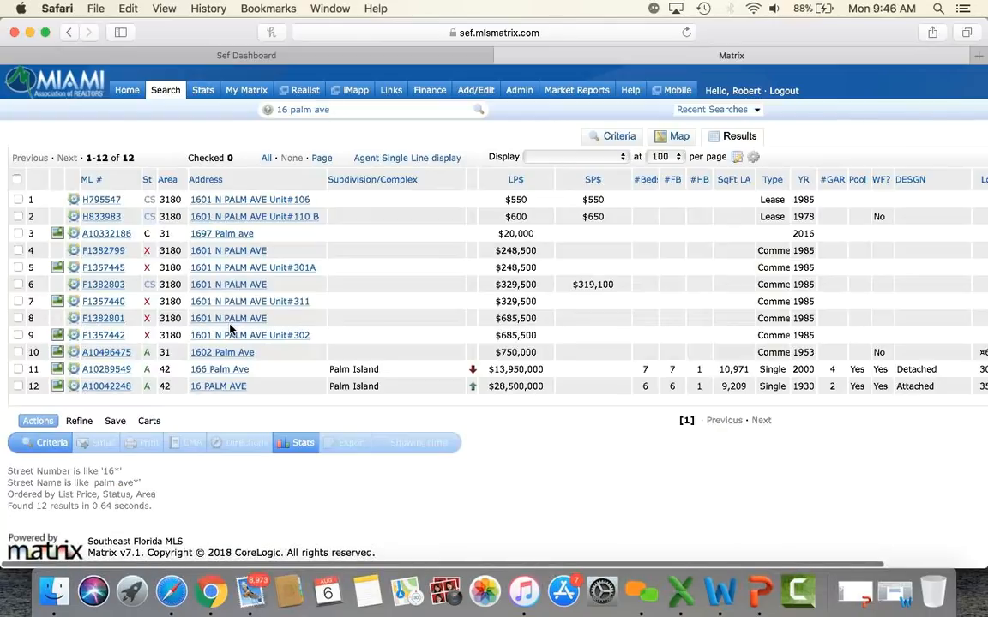
left_click(216, 370)
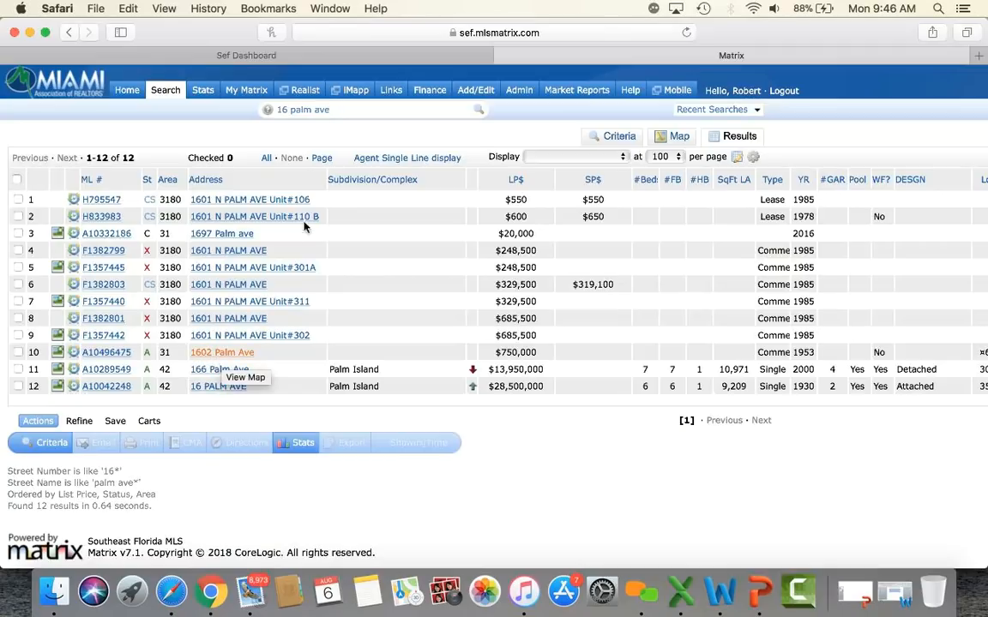
left_click(352, 112)
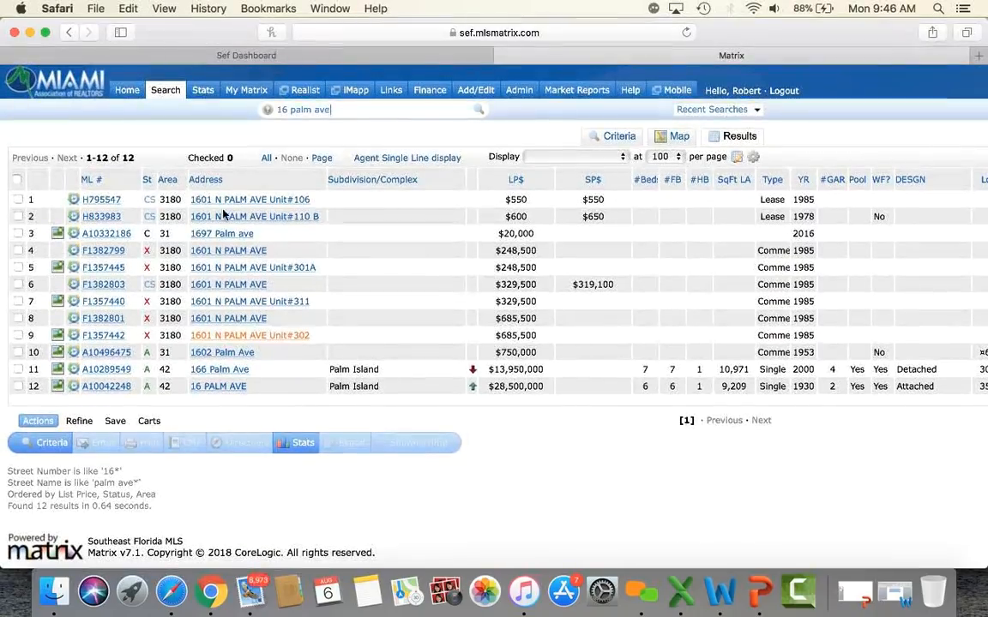
left_click(125, 94)
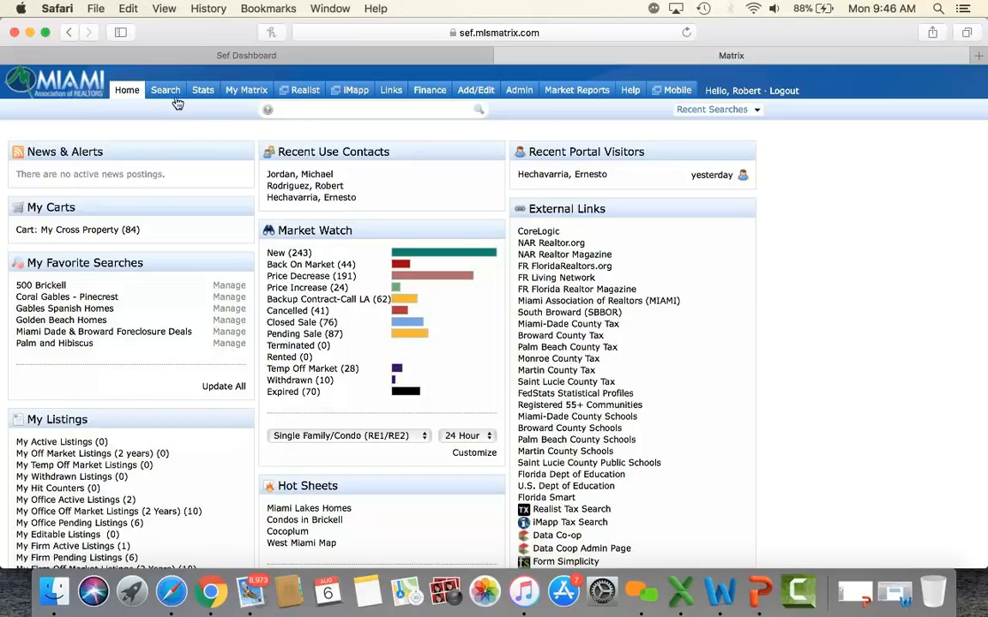
Step: Open the RE1/RE2 Single Family/Condo search form and scroll through its criteria
mouse_move(172, 98)
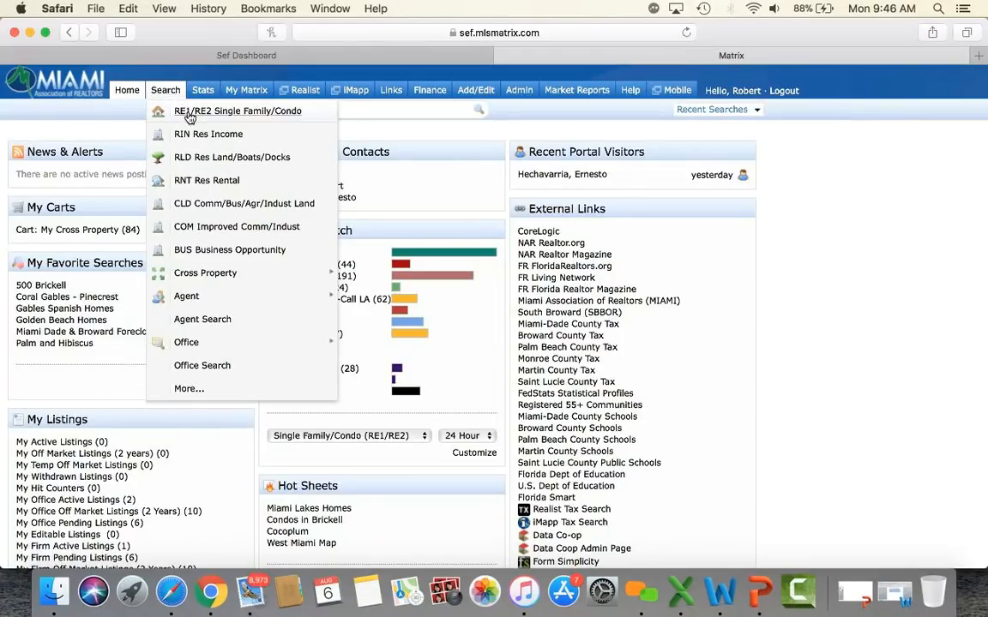
left_click(189, 115)
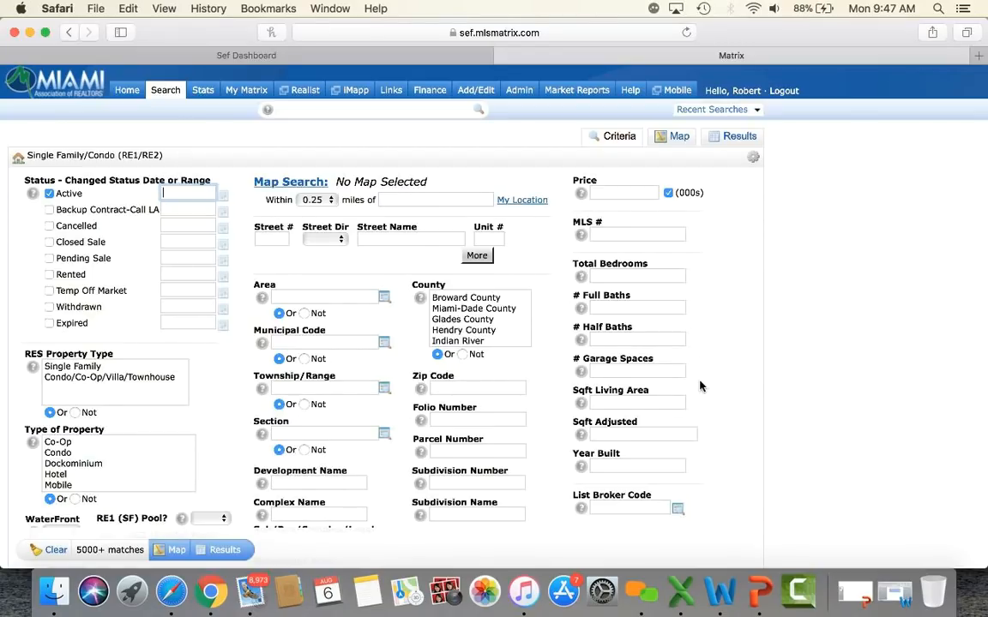
scroll(700, 387, "down", 10)
scroll(700, 386, "down", 5)
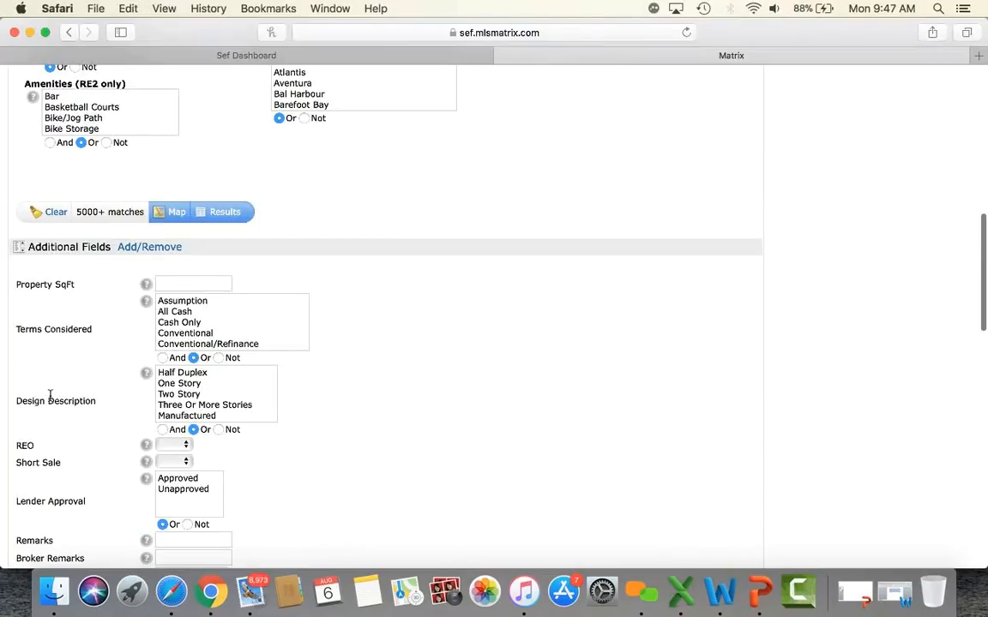
scroll(50, 400, "down", 1)
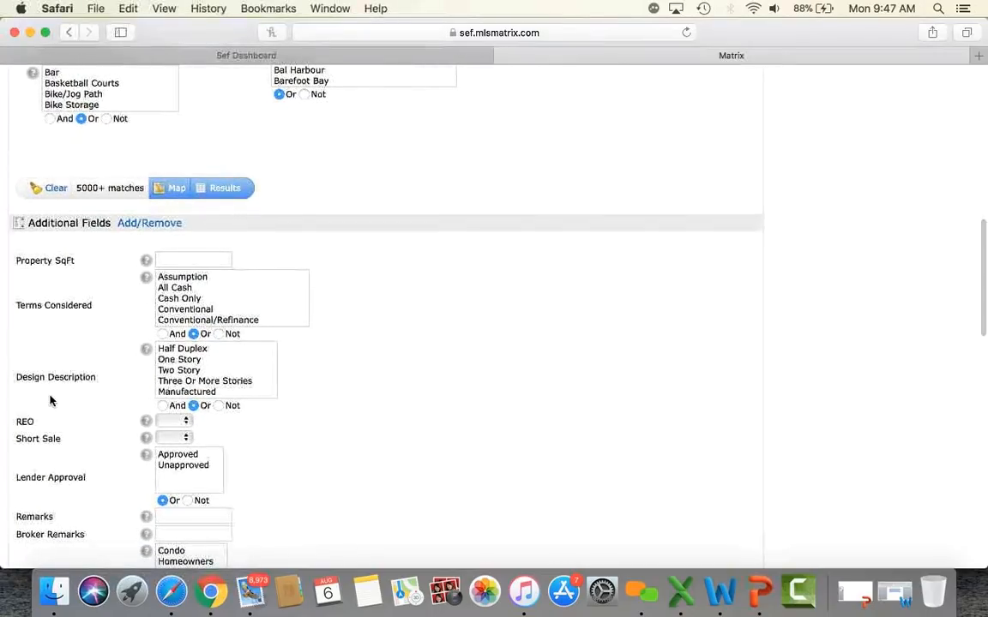
scroll(50, 401, "up", 15)
scroll(49, 401, "down", 3)
scroll(234, 377, "down", 5)
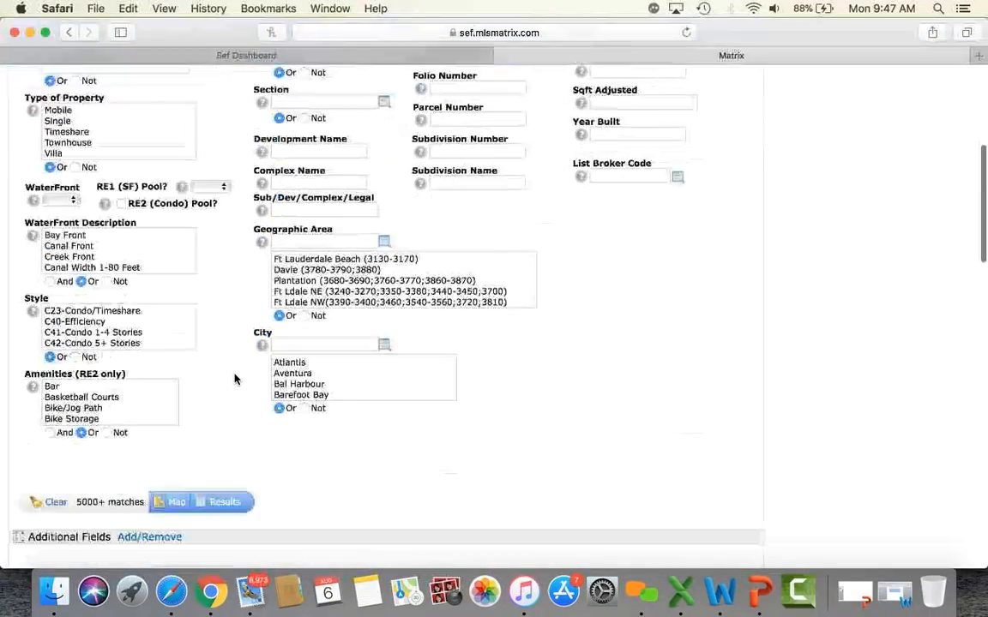
scroll(234, 377, "down", 8)
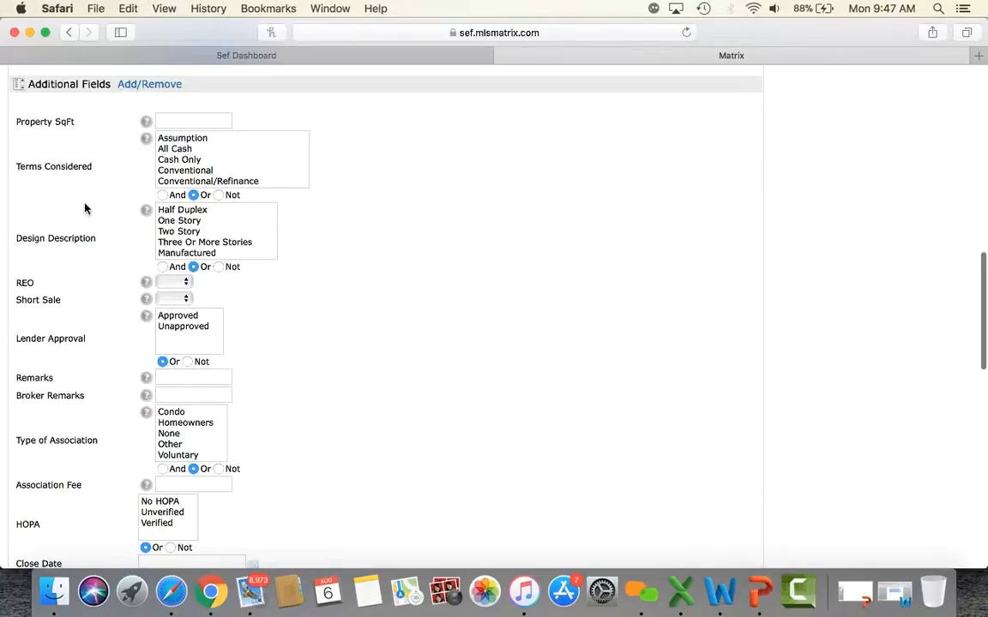
scroll(85, 205, "up", 1)
scroll(93, 148, "down", 1)
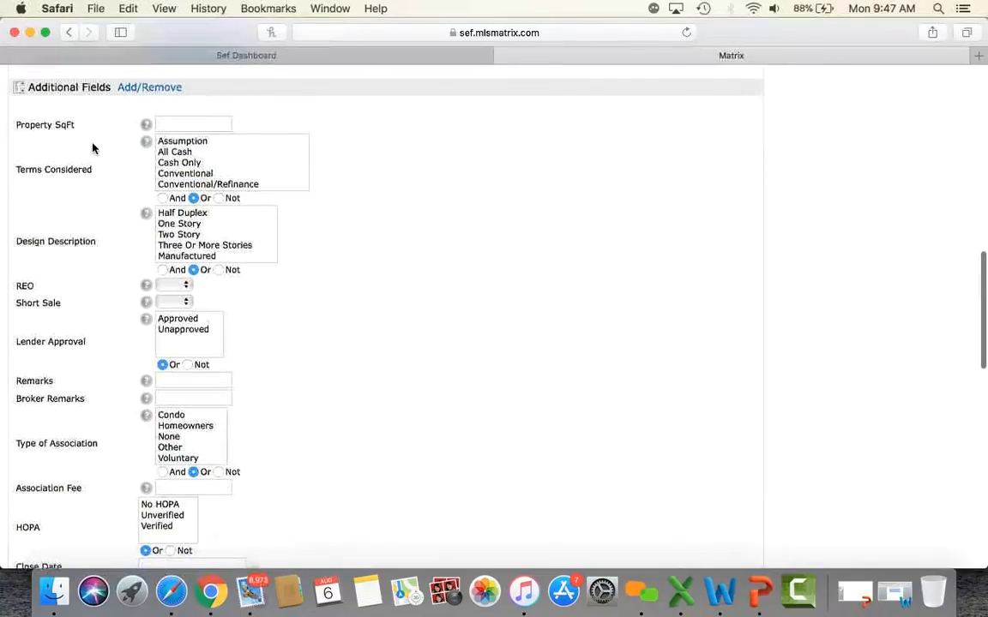
Step: Show help for the Property SqFt criterion and scroll down to the Additional Fields section
left_click(182, 125)
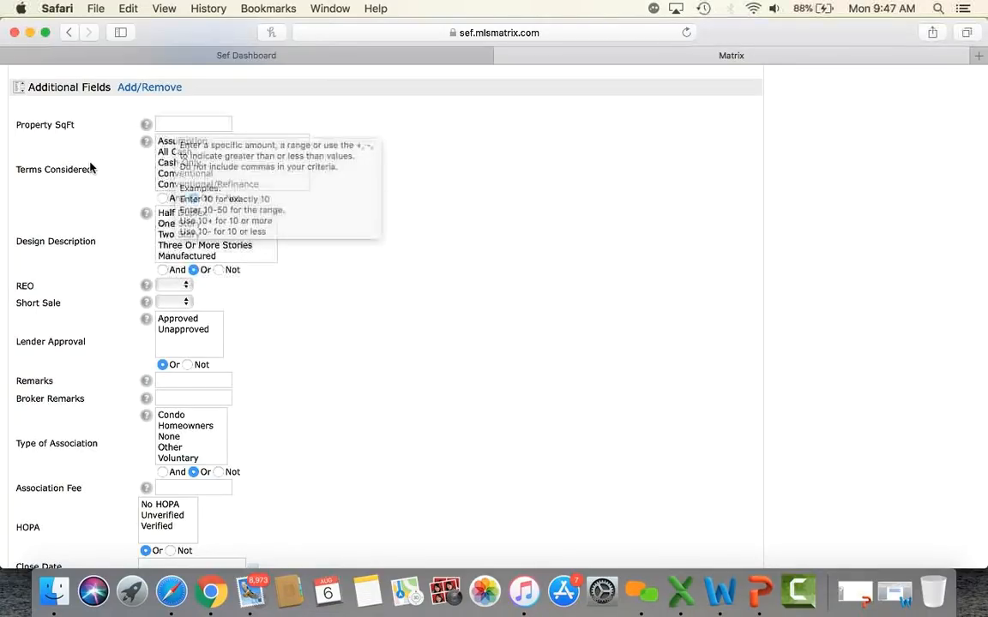
scroll(90, 163, "down", 3)
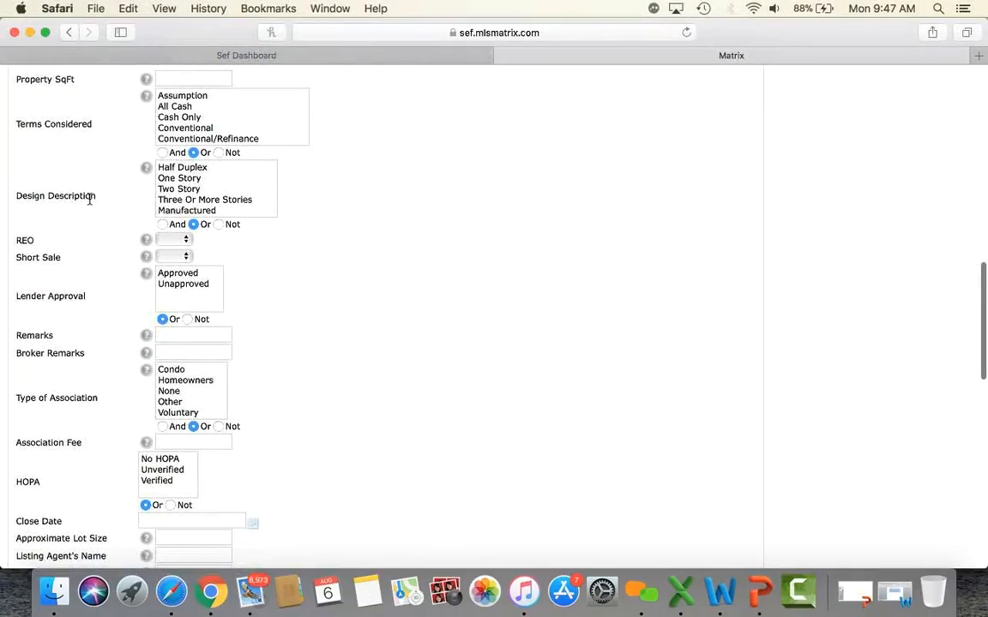
scroll(89, 199, "down", 2)
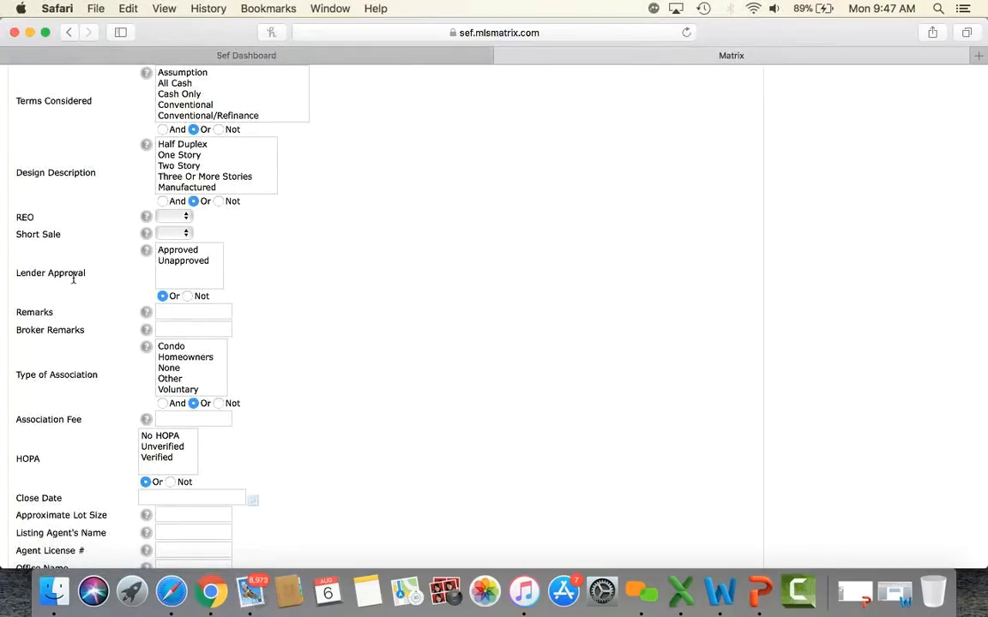
scroll(86, 282, "down", 10)
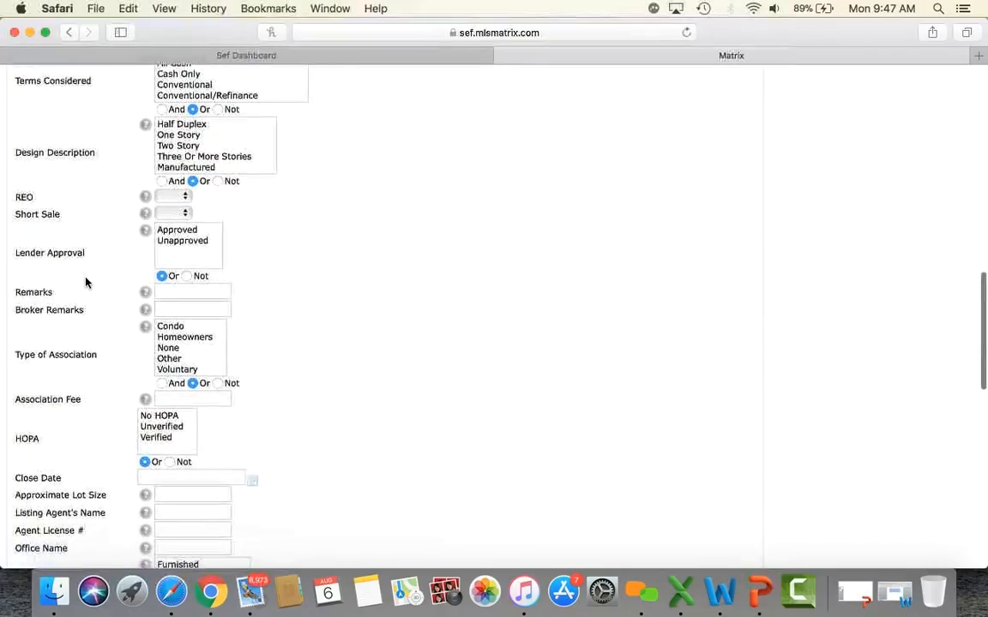
scroll(86, 282, "down", 15)
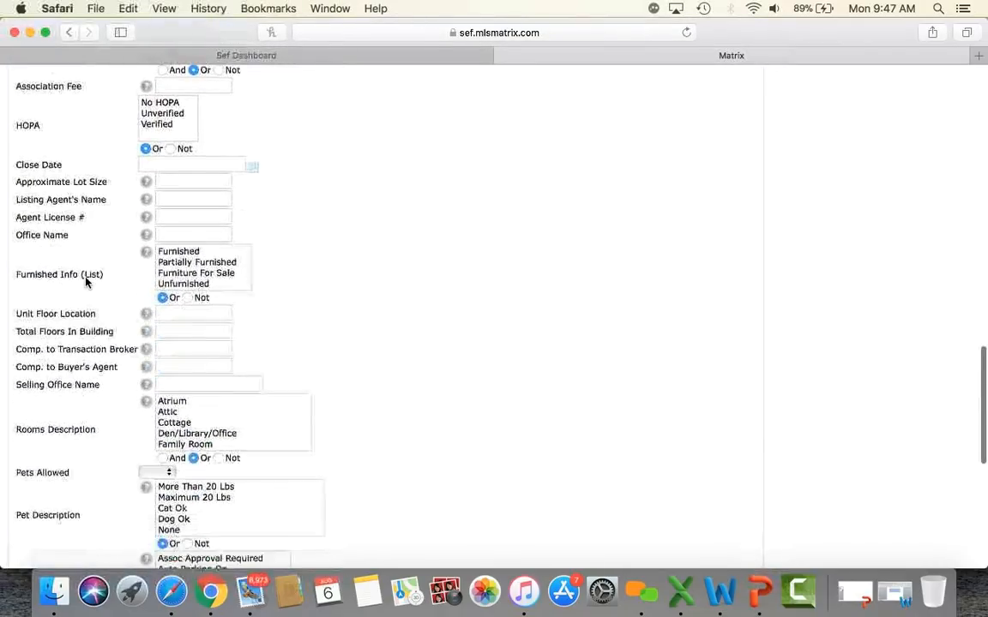
scroll(85, 282, "down", 12)
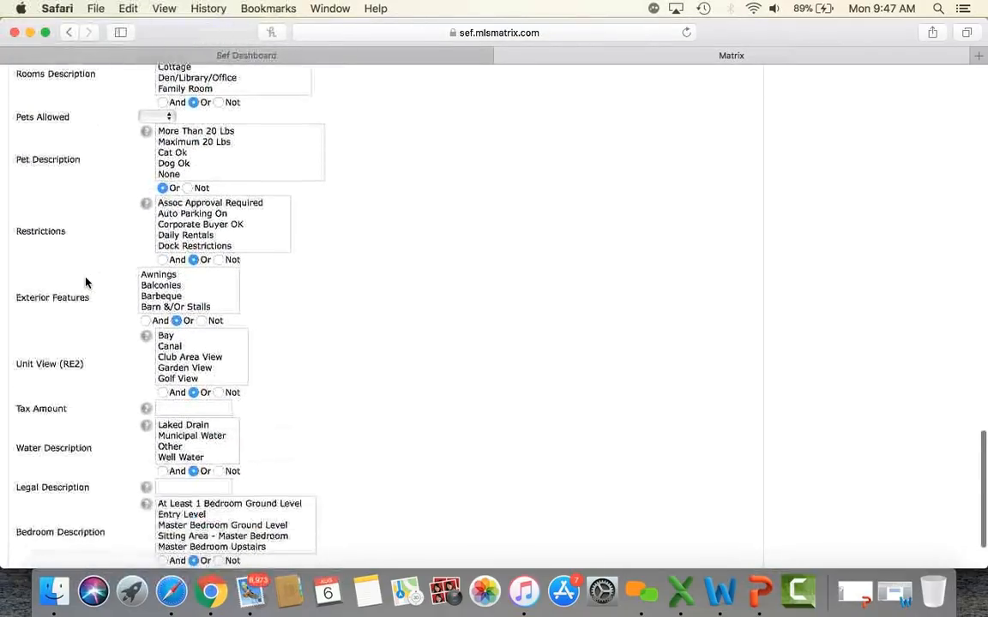
scroll(86, 282, "up", 20)
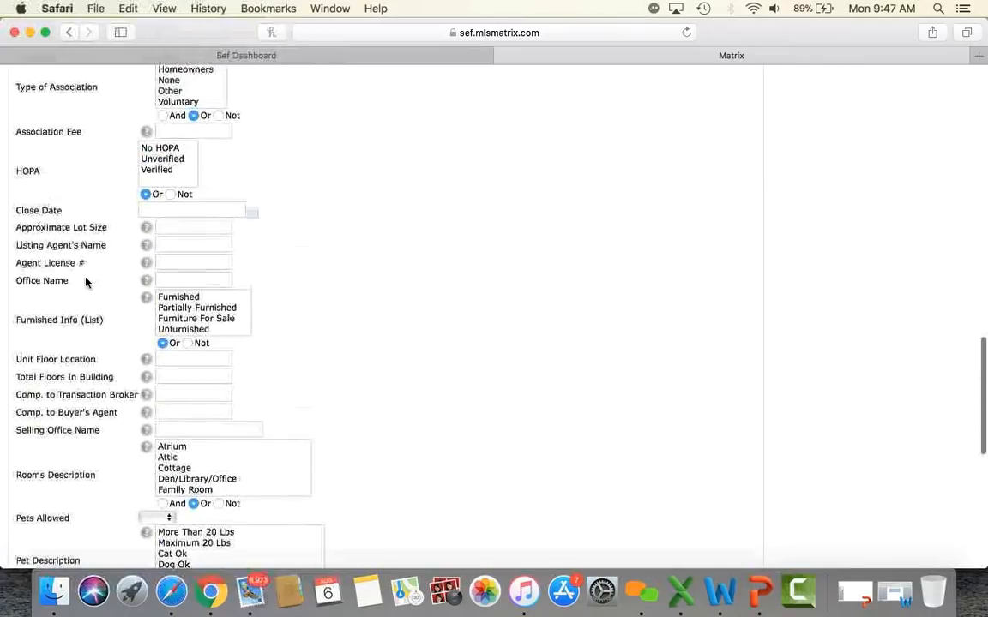
scroll(86, 282, "up", 12)
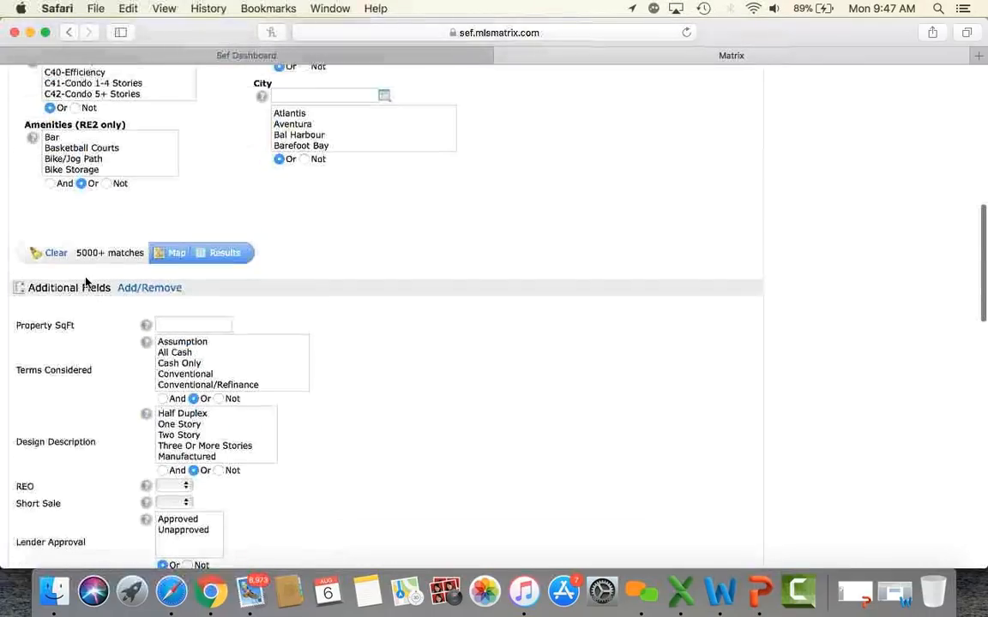
Step: In the Add/Remove editor, filter available fields by 'design' and add Design to the selected fields
left_click(144, 289)
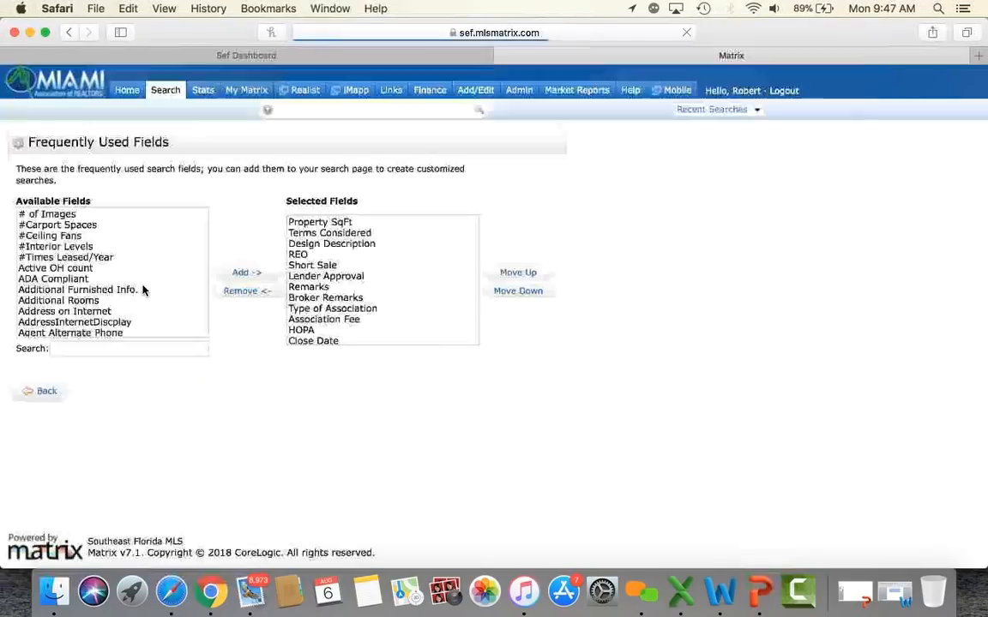
scroll(125, 231, "down", 15)
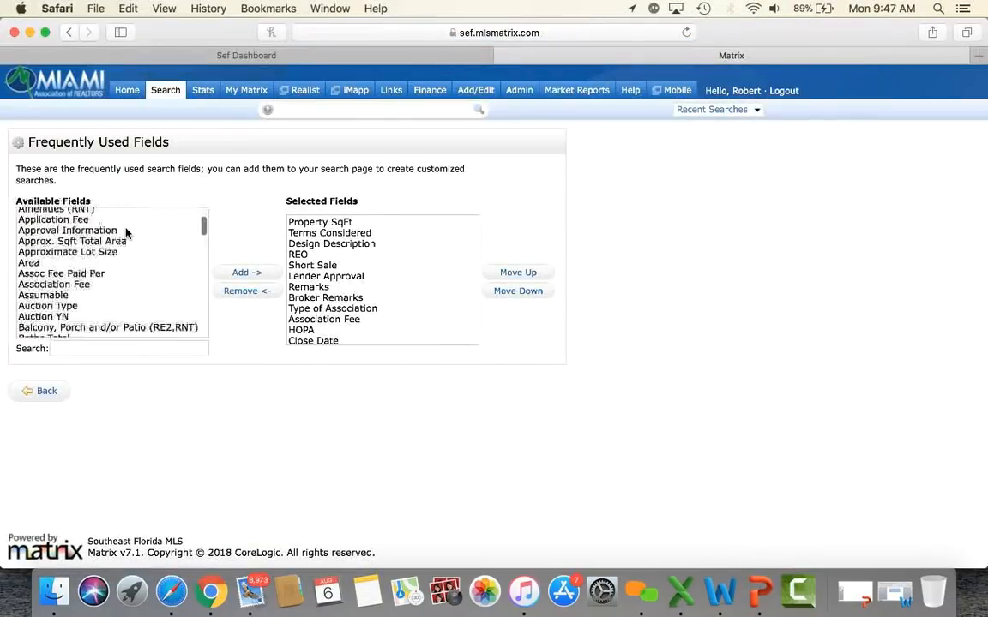
scroll(125, 231, "down", 10)
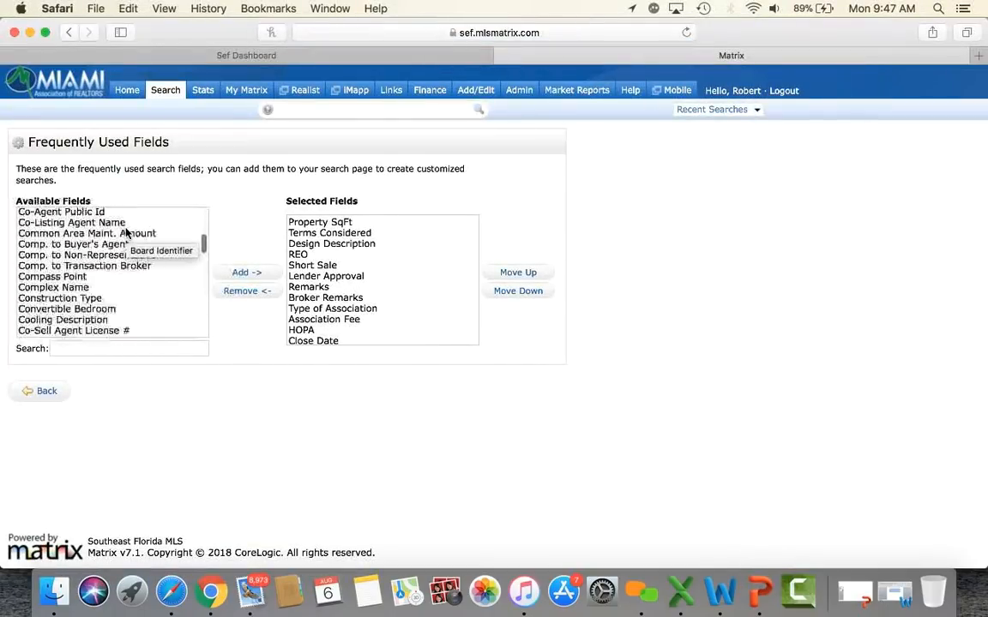
left_click(71, 349)
type("design")
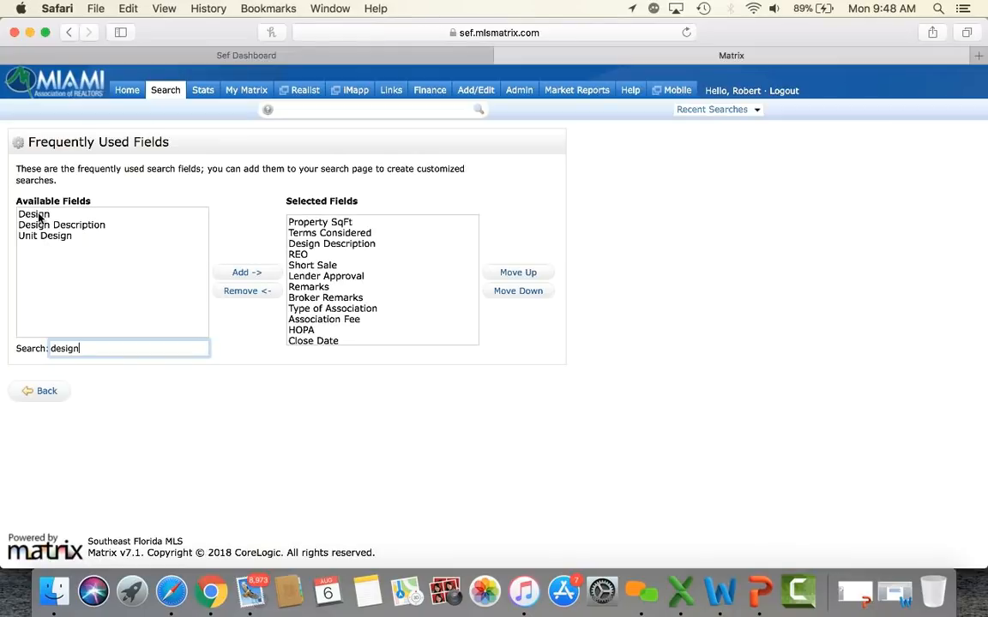
left_click(39, 215)
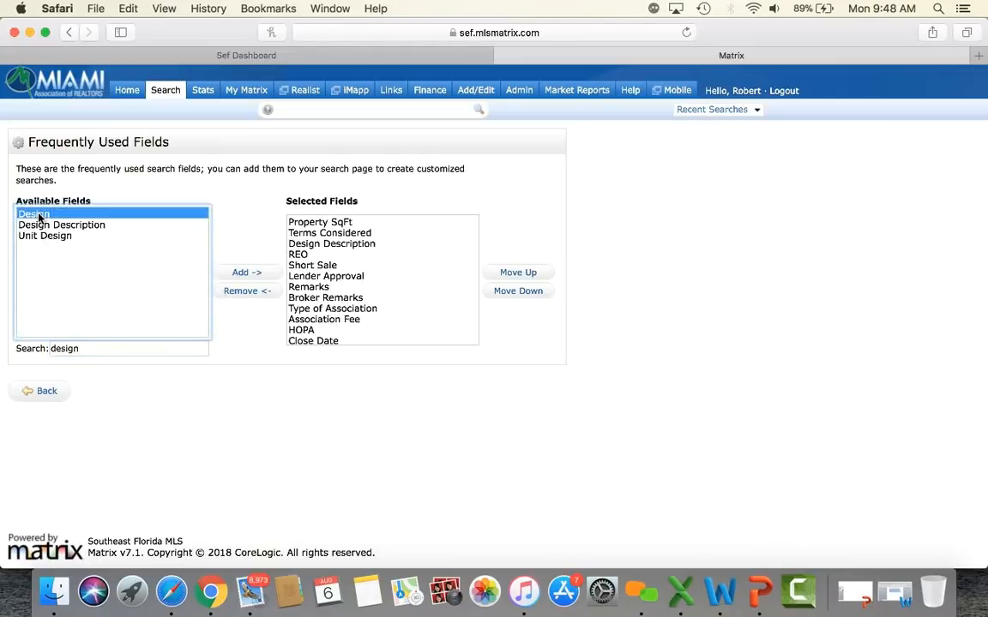
left_click(249, 273)
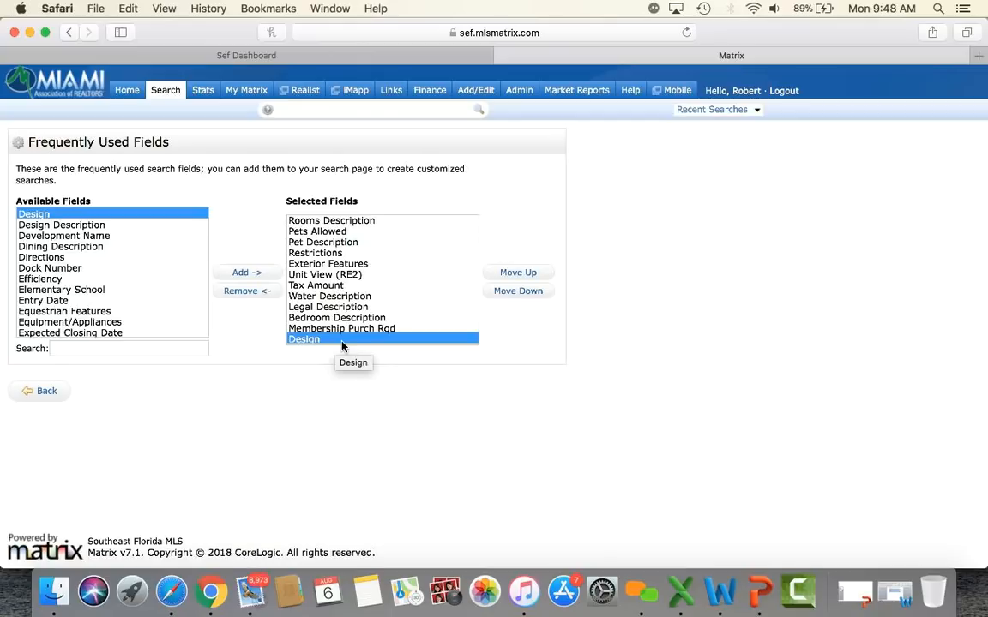
left_click(326, 341)
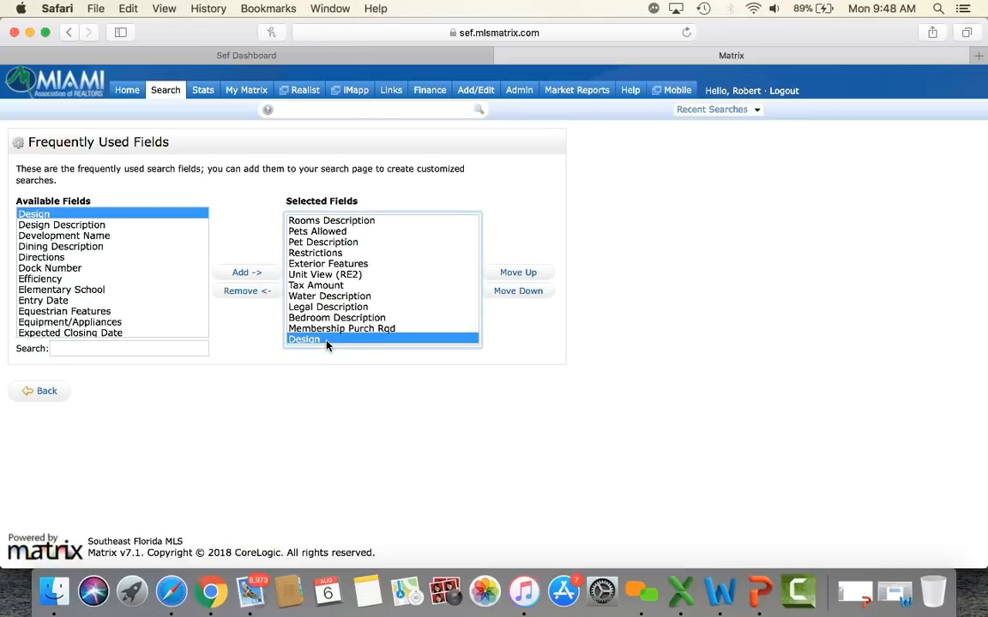
left_click(254, 292)
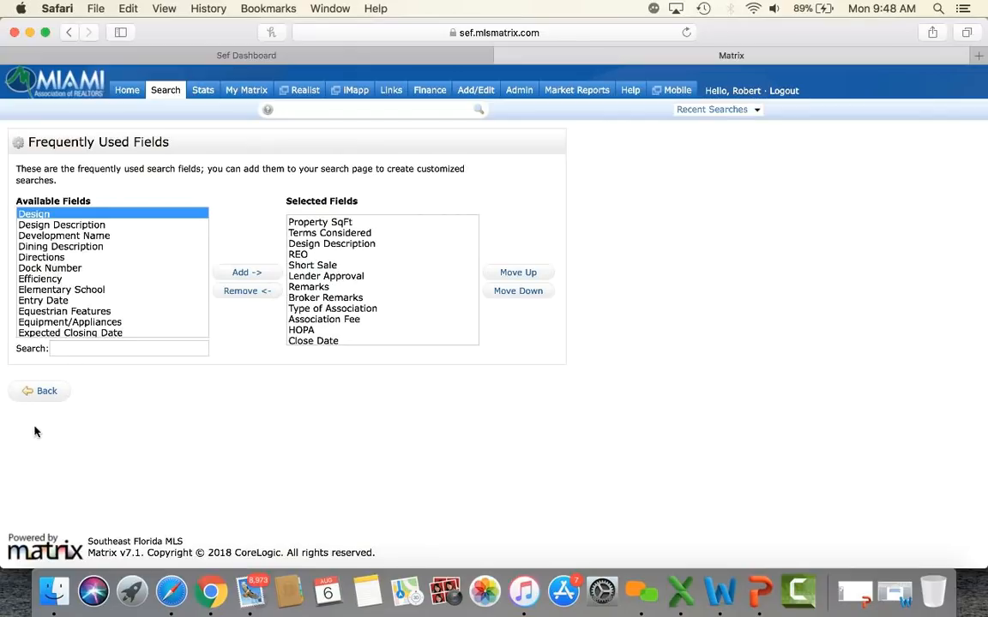
Step: Back on the search form, try Single Family with Single, then Condo/Co-Op/Villa/Townhouse with Condo
left_click(43, 394)
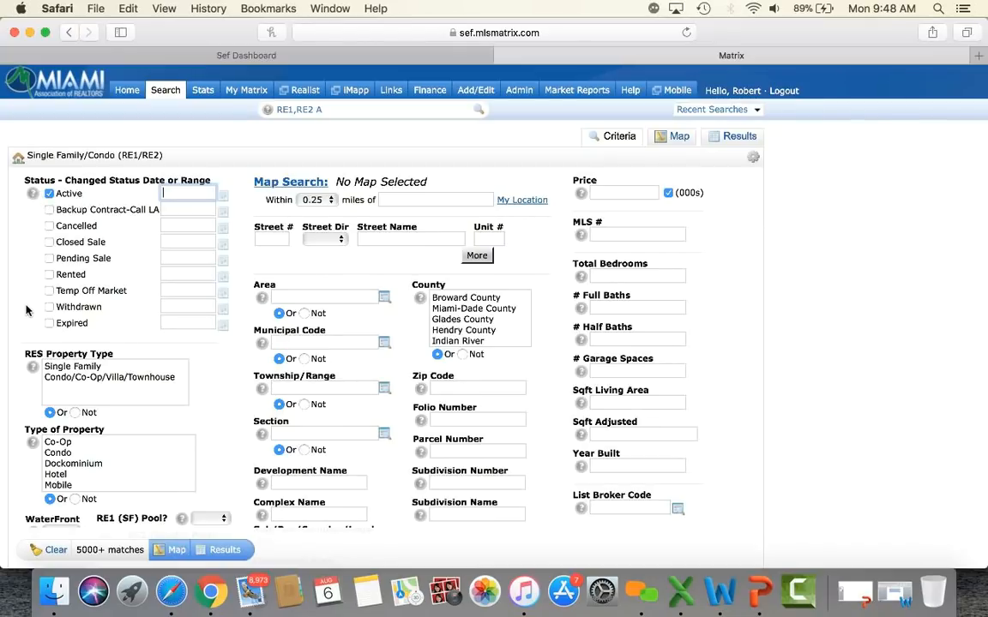
scroll(26, 322, "down", 3)
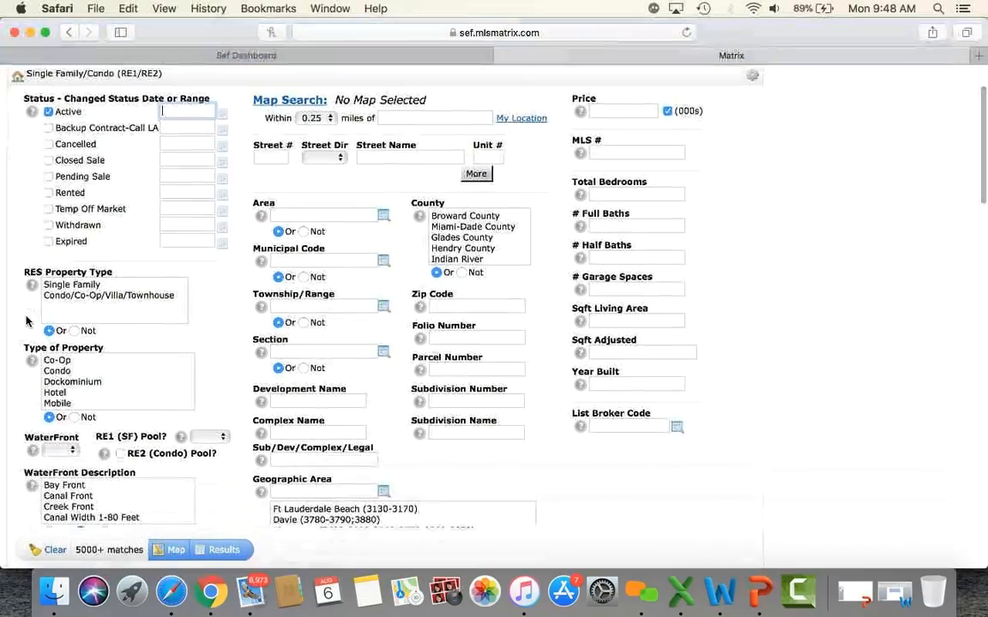
left_click(82, 288)
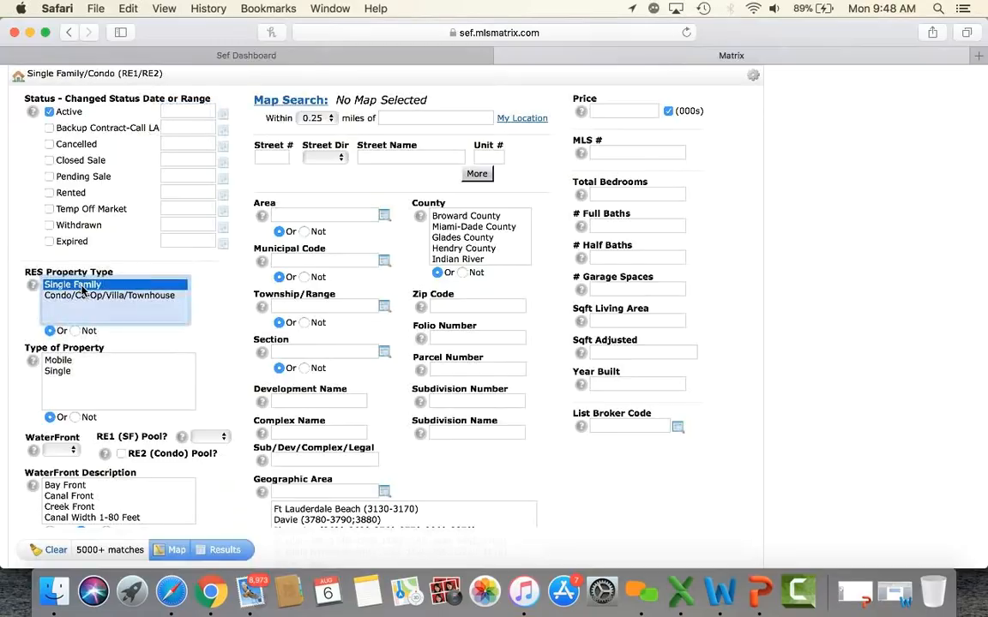
left_click(63, 376)
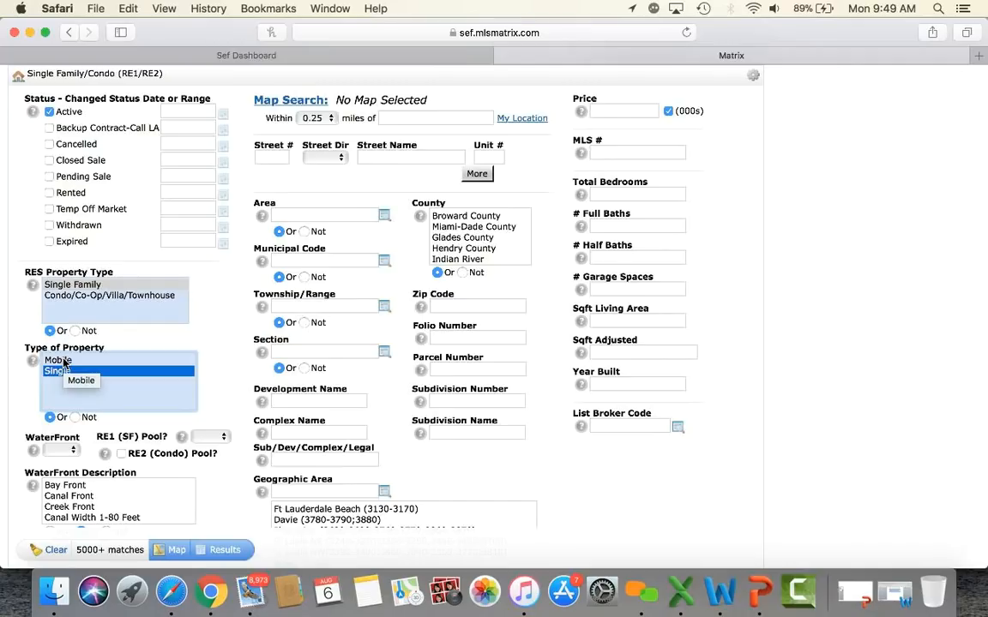
left_click(110, 296)
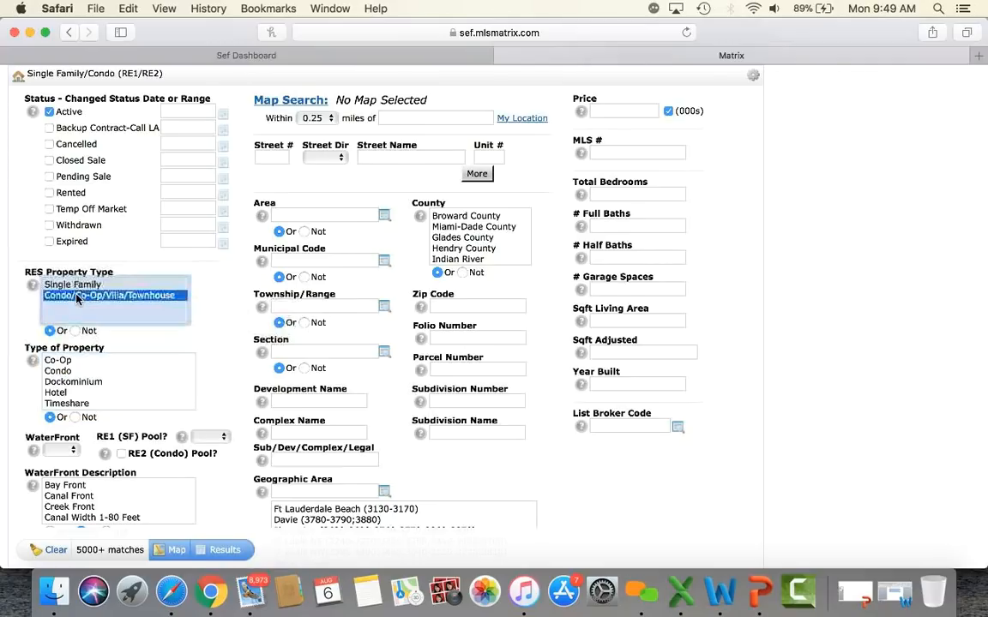
left_click(68, 374)
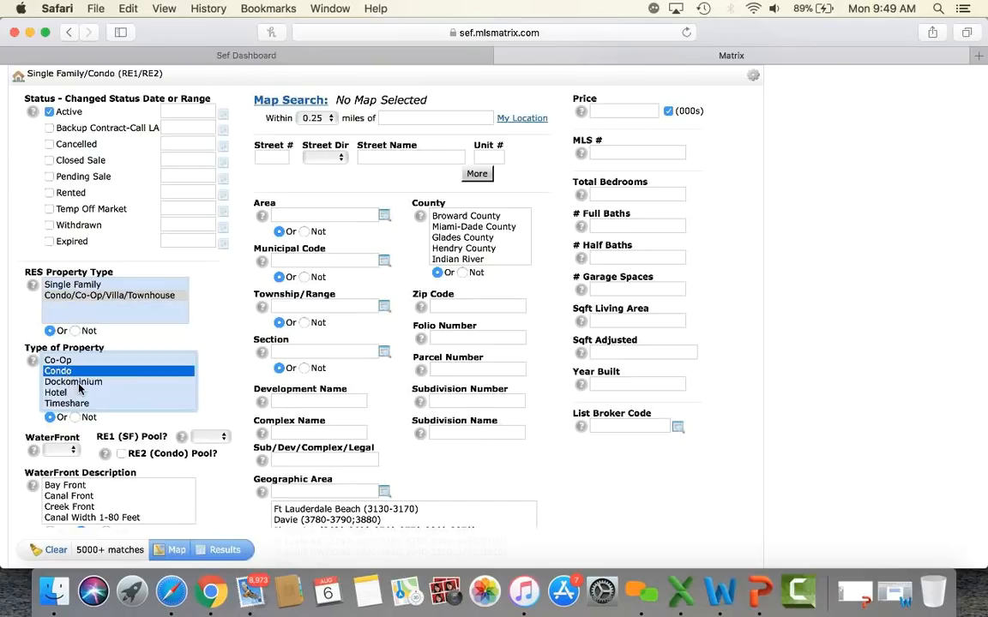
Step: Toggle Townhouse, Villa and Condo as property types, then set RES Property Type to Single Family
scroll(79, 389, "down", 2)
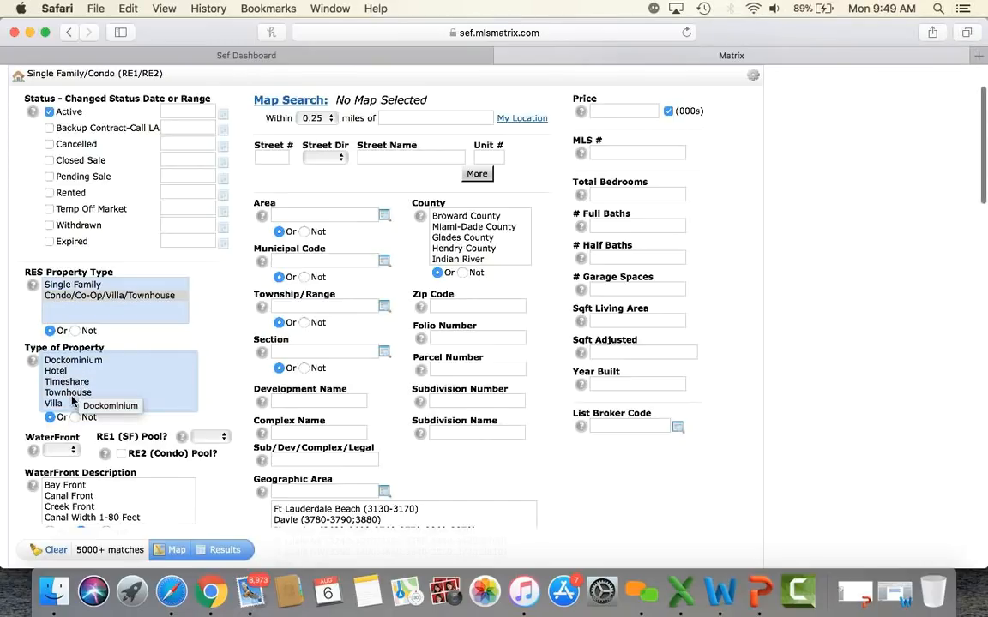
left_click(72, 394)
left_click(60, 404)
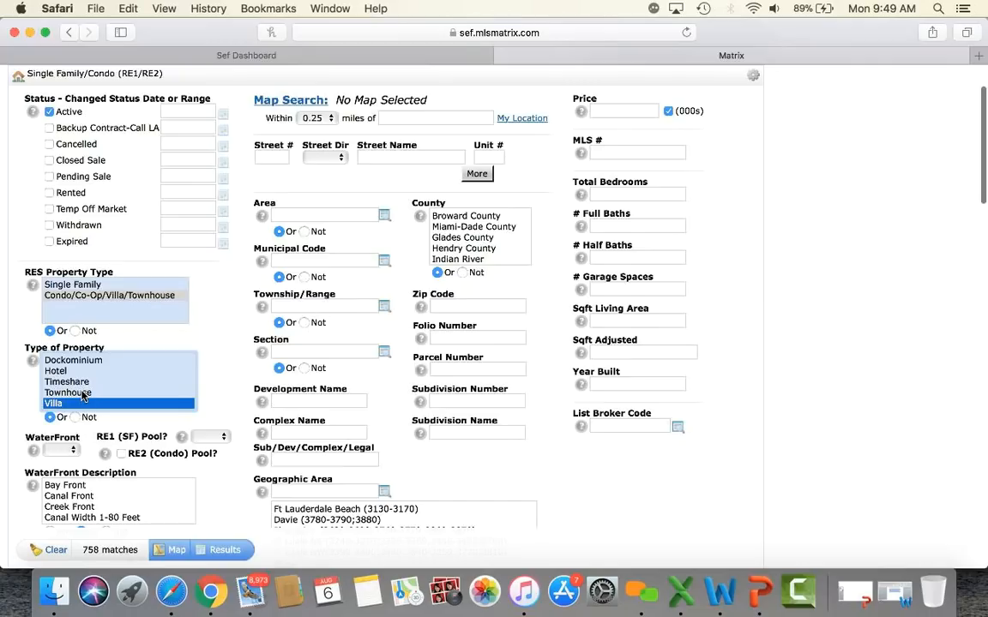
left_click(82, 393, "super")
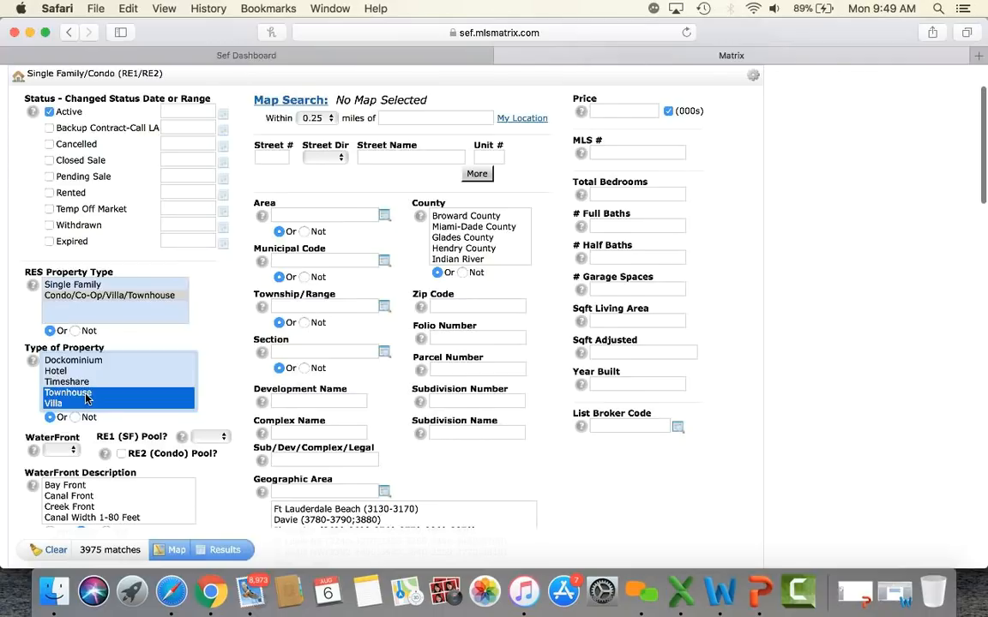
scroll(86, 397, "up", 2)
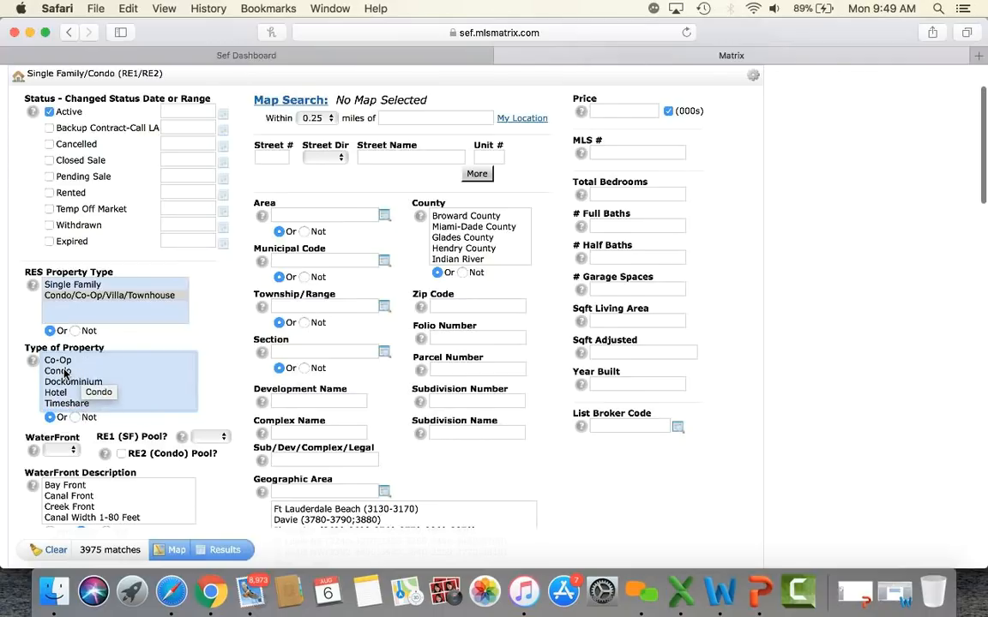
left_click(64, 373, "super")
scroll(65, 373, "down", 2)
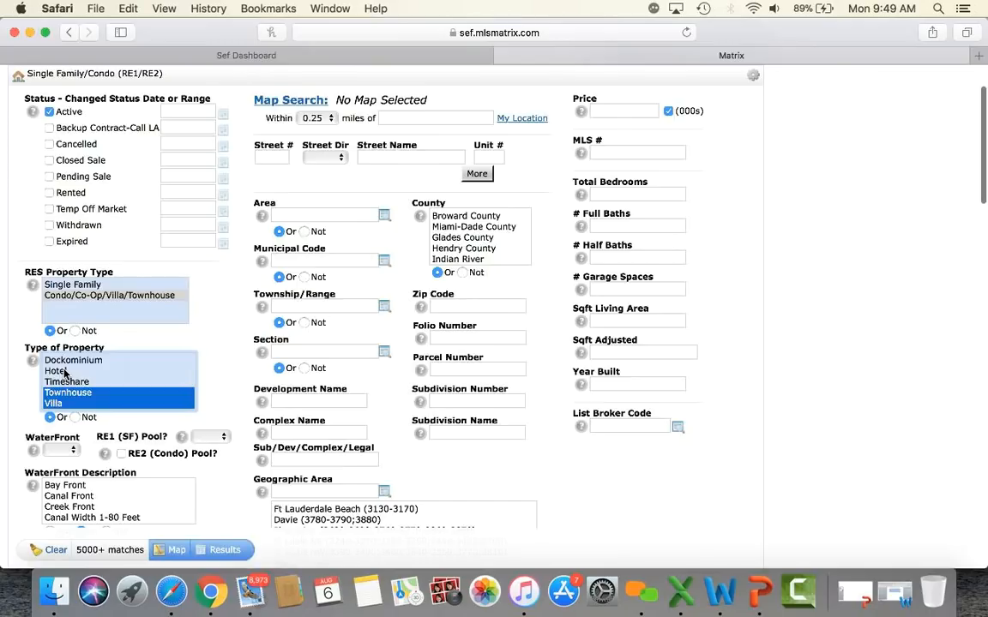
scroll(64, 373, "up", 2)
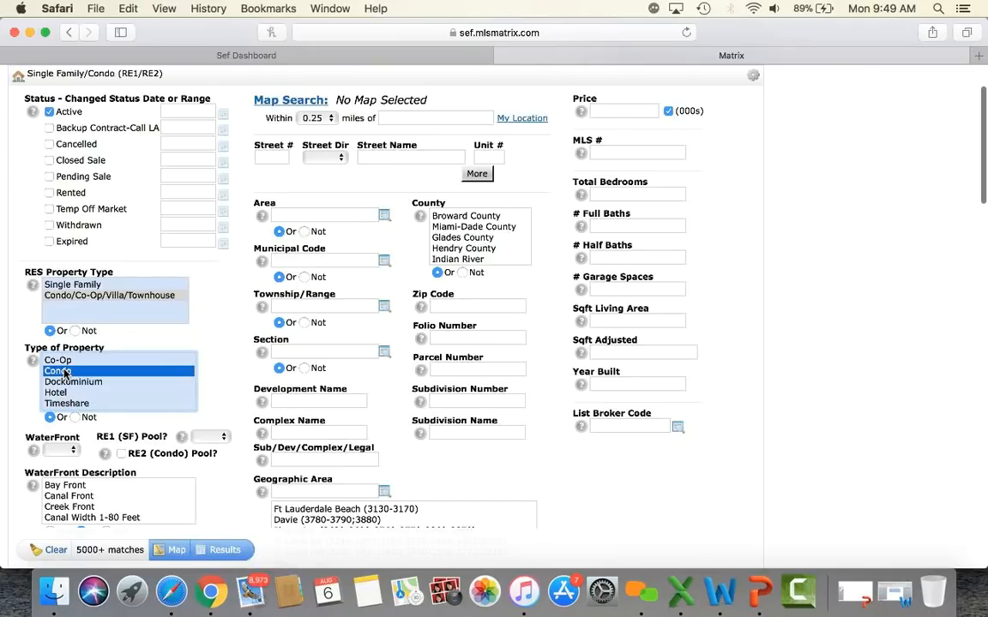
left_click(64, 373, "super")
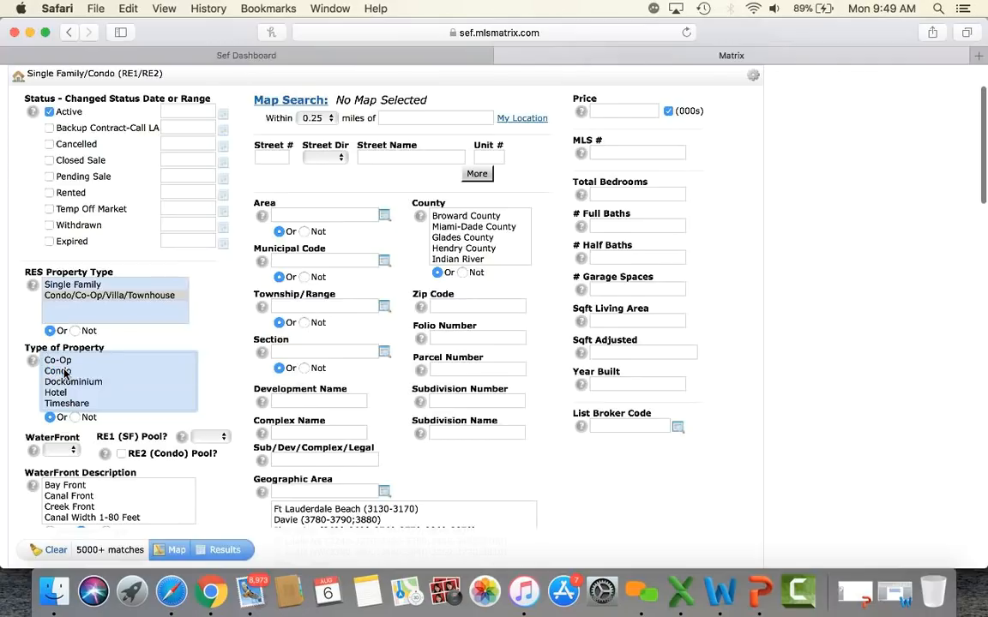
scroll(64, 373, "down", 2)
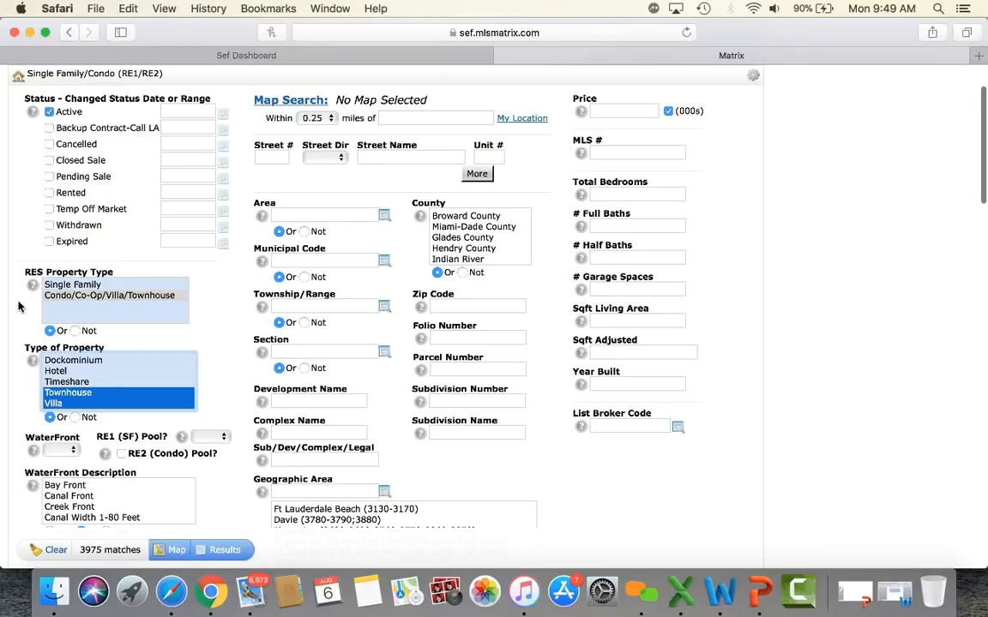
left_click(59, 285)
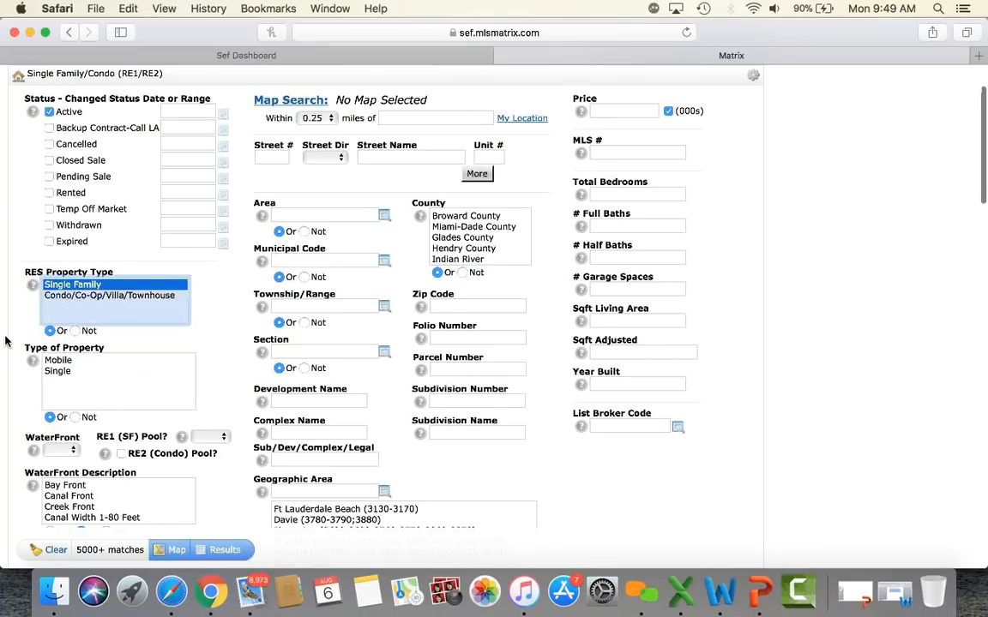
Step: Choose Single as Type of Property, trying WaterFront Yes and No before leaving it blank
scroll(5, 342, "down", 1)
left_click(57, 334)
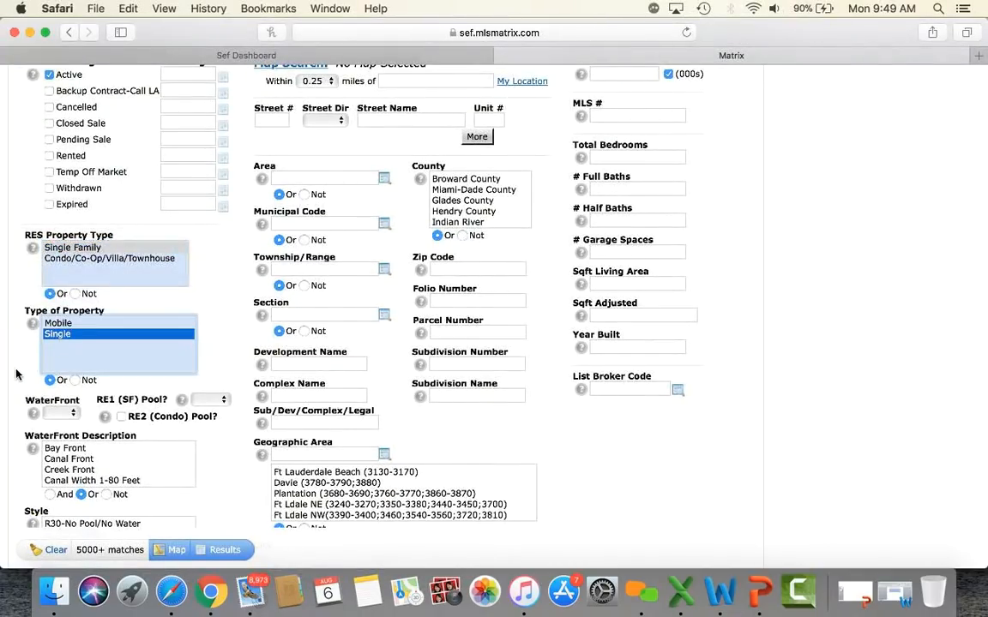
scroll(16, 375, "down", 3)
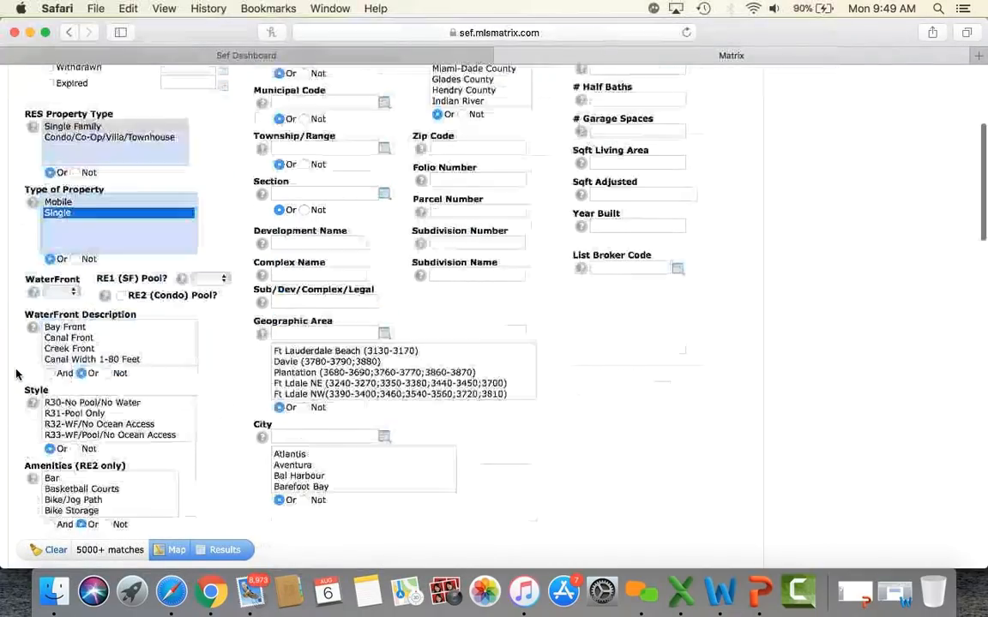
left_click(64, 293)
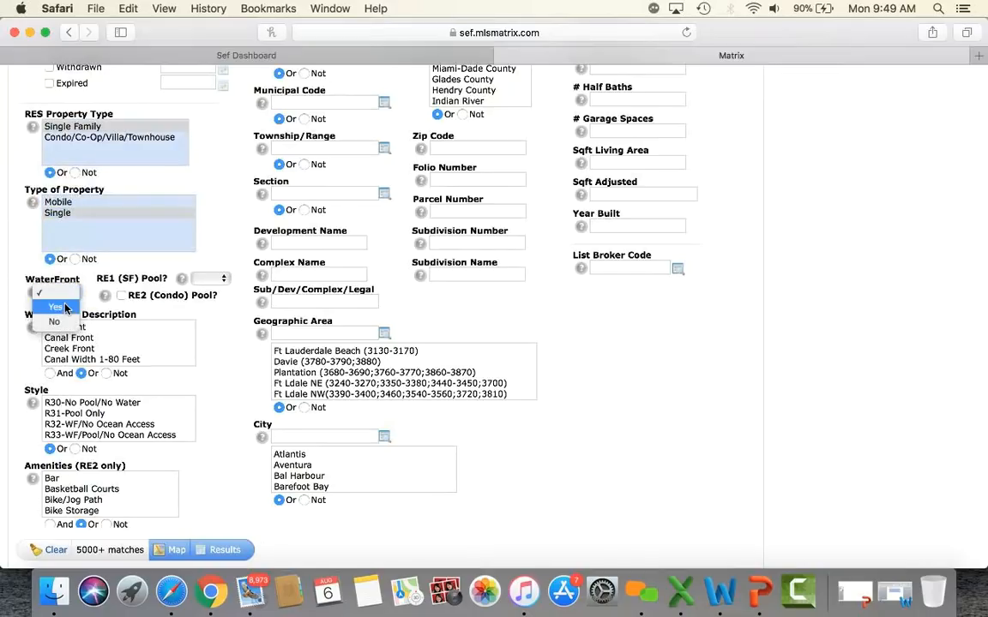
left_click(65, 309)
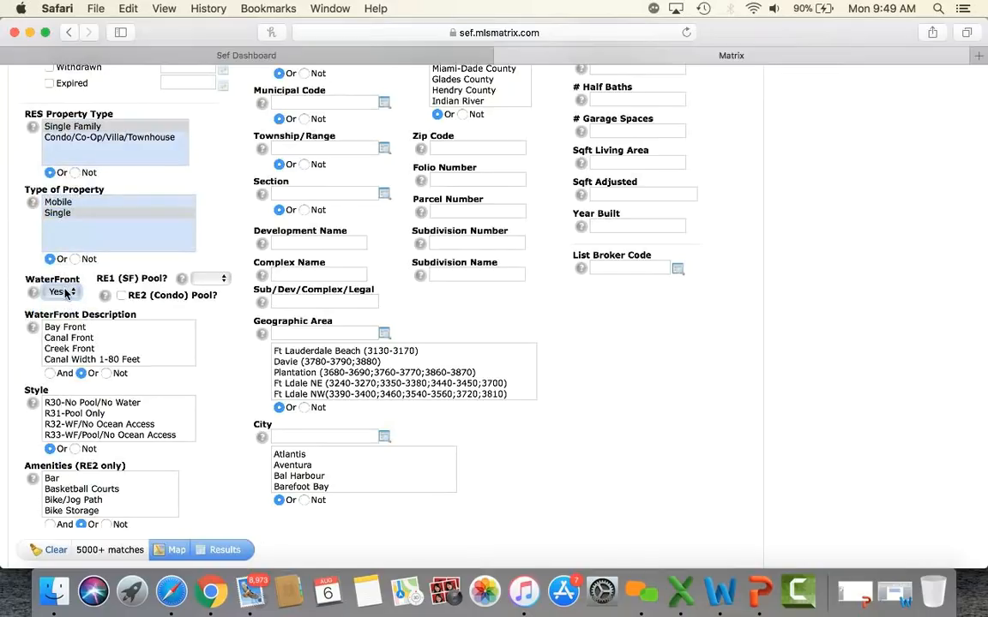
left_click(62, 293)
left_click(64, 309)
left_click(67, 293)
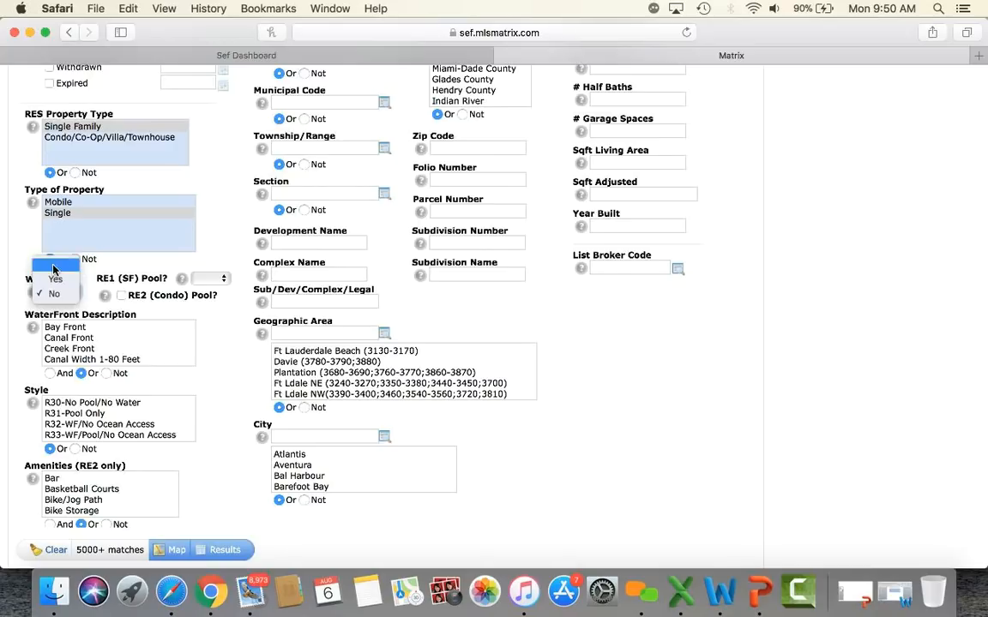
left_click(49, 268)
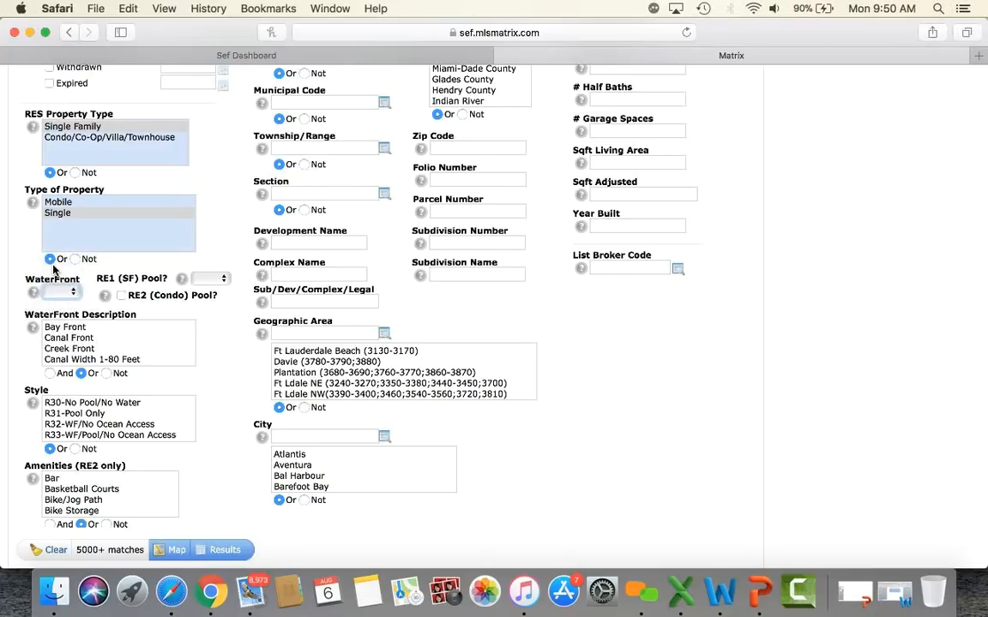
Step: Set RE1 (SF) Pool? to Yes
left_click(210, 281)
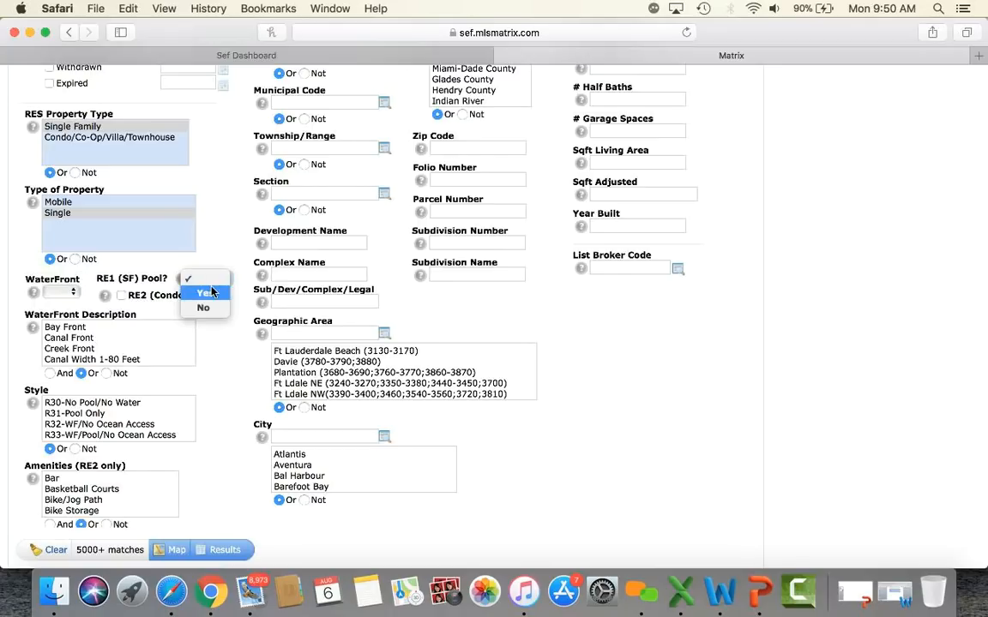
left_click(213, 294)
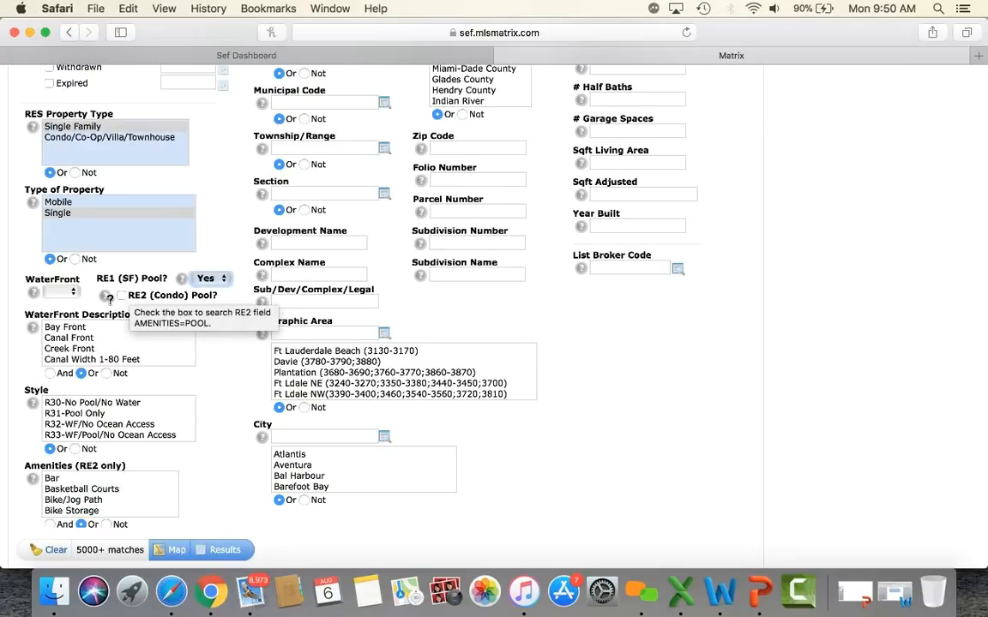
scroll(31, 386, "down", 1)
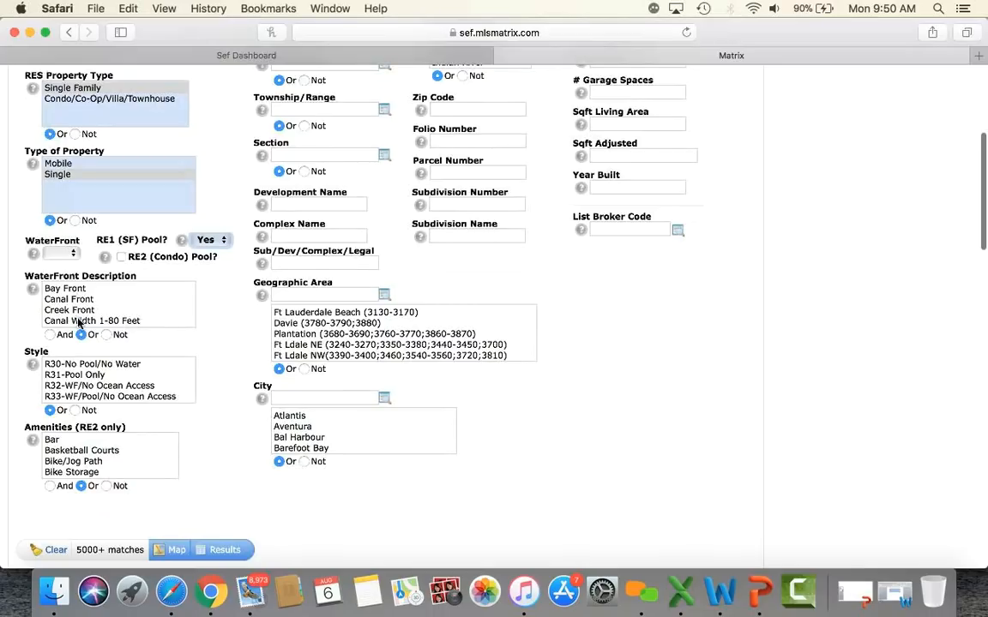
scroll(27, 364, "down", 3)
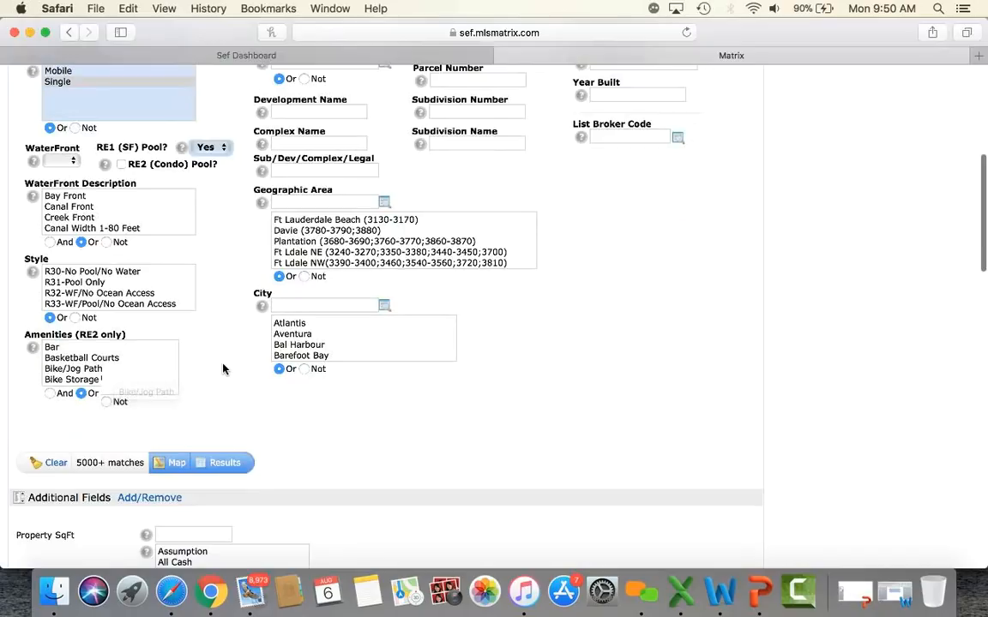
scroll(222, 368, "up", 4)
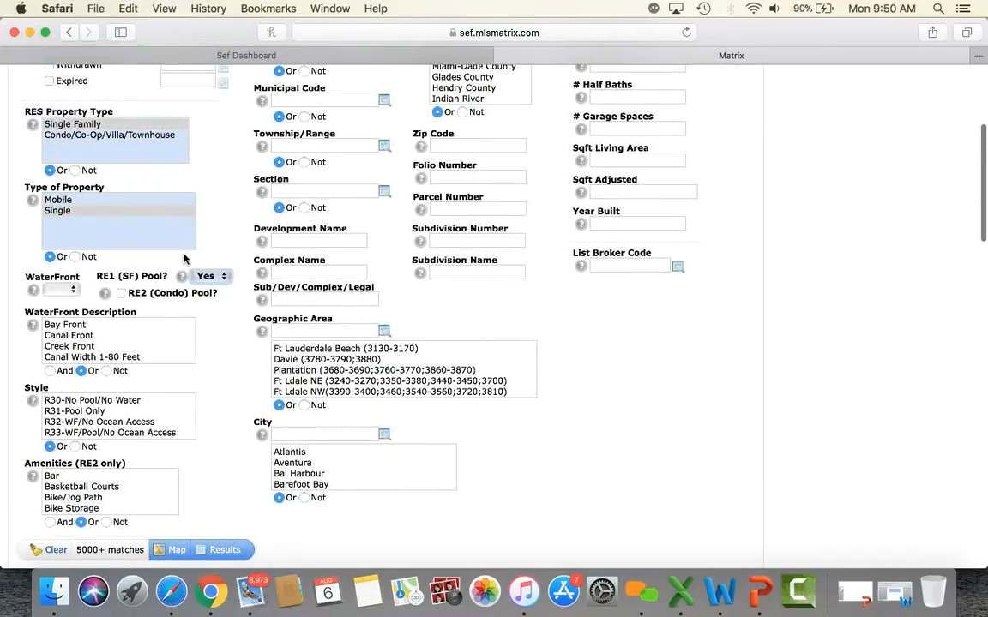
scroll(236, 375, "up", 8)
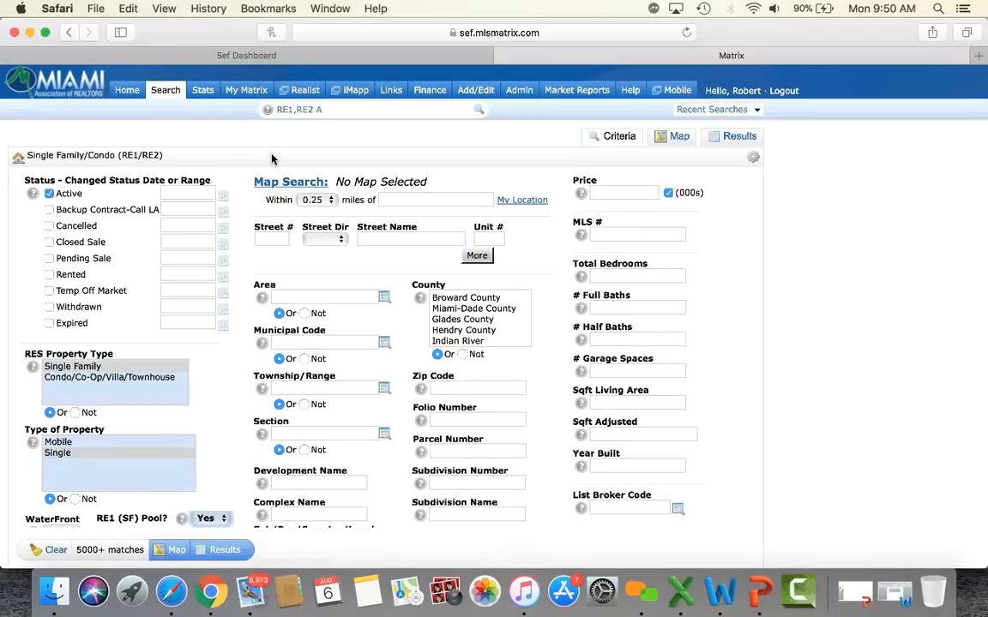
Step: Keep the radius at 0.25 miles and add three more Street address rows
left_click(314, 200)
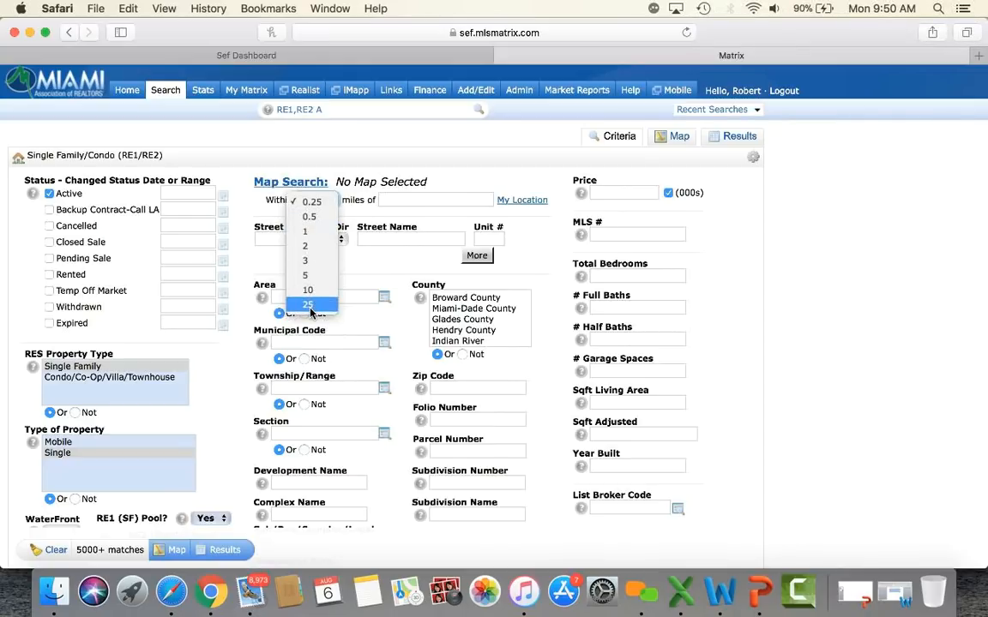
left_click(386, 198)
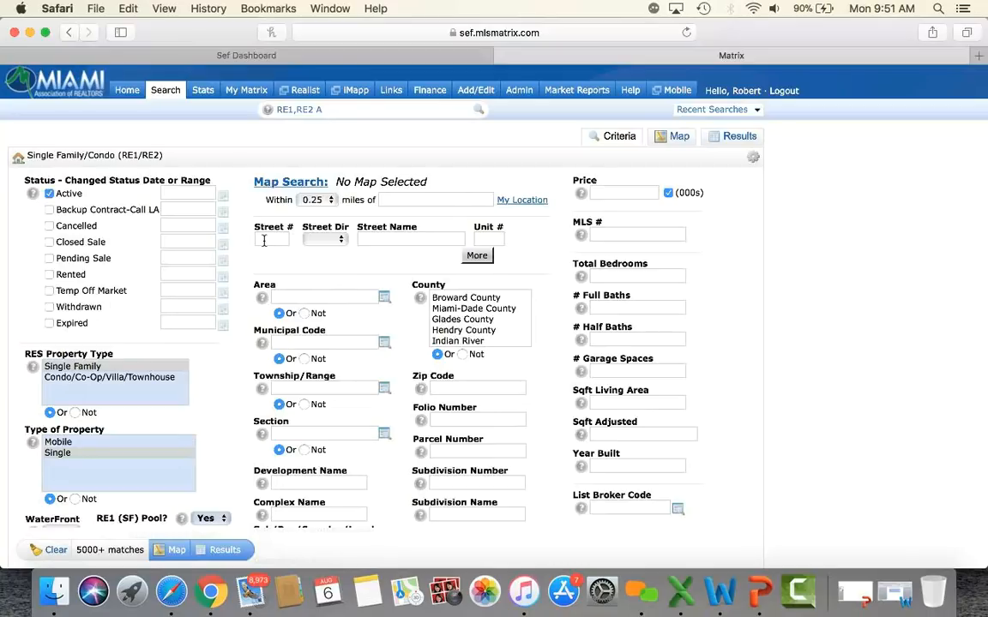
left_click(477, 259)
left_click(478, 271)
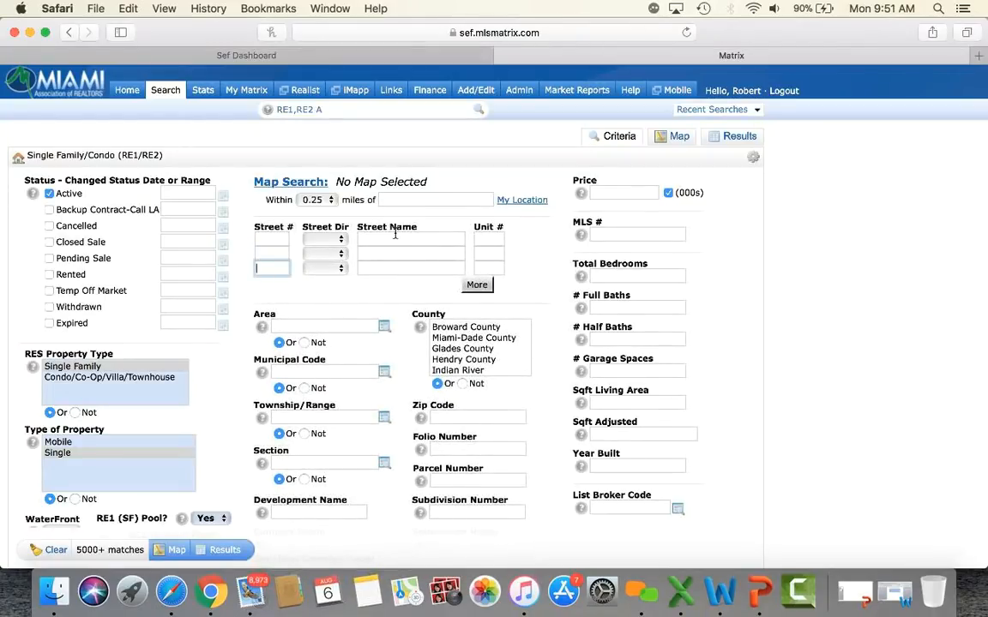
left_click(485, 289)
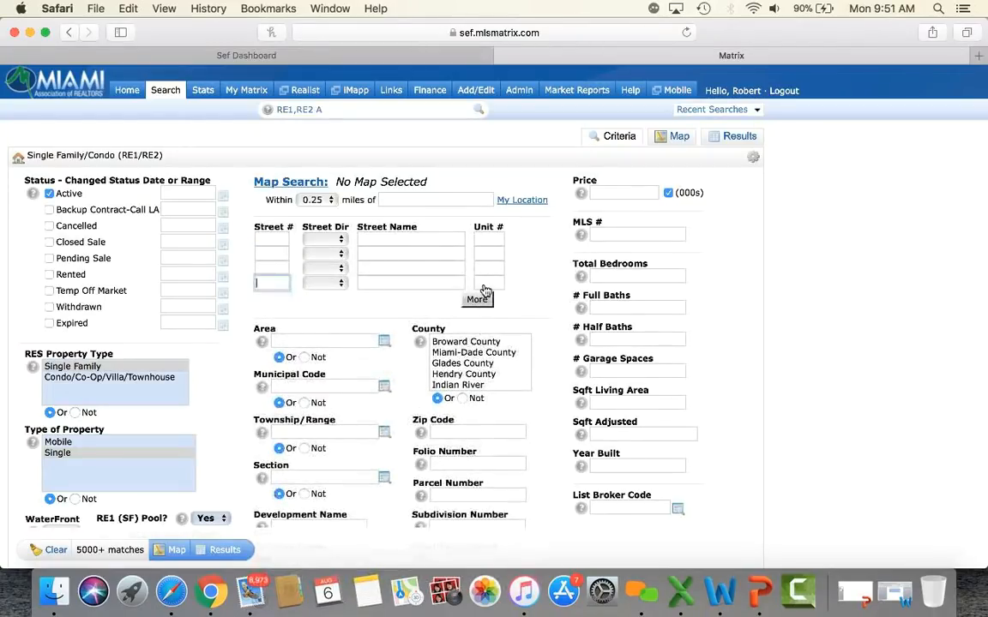
scroll(338, 304, "down", 3)
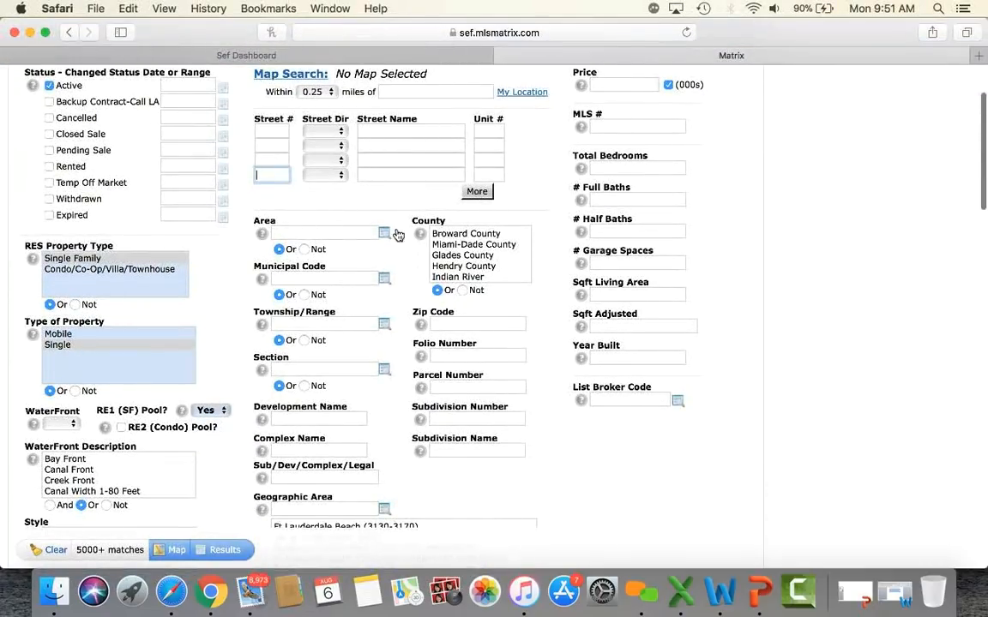
scroll(476, 251, "down", 3)
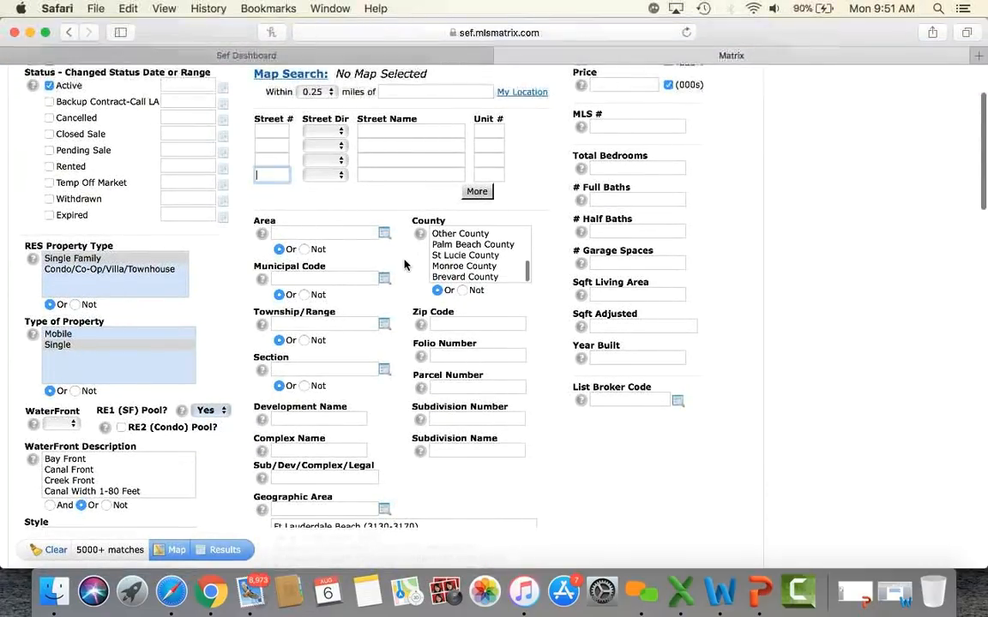
scroll(405, 265, "down", 5)
Step: Enter zip codes 33134,33146, then clear the Zip Code field again
left_click(474, 154)
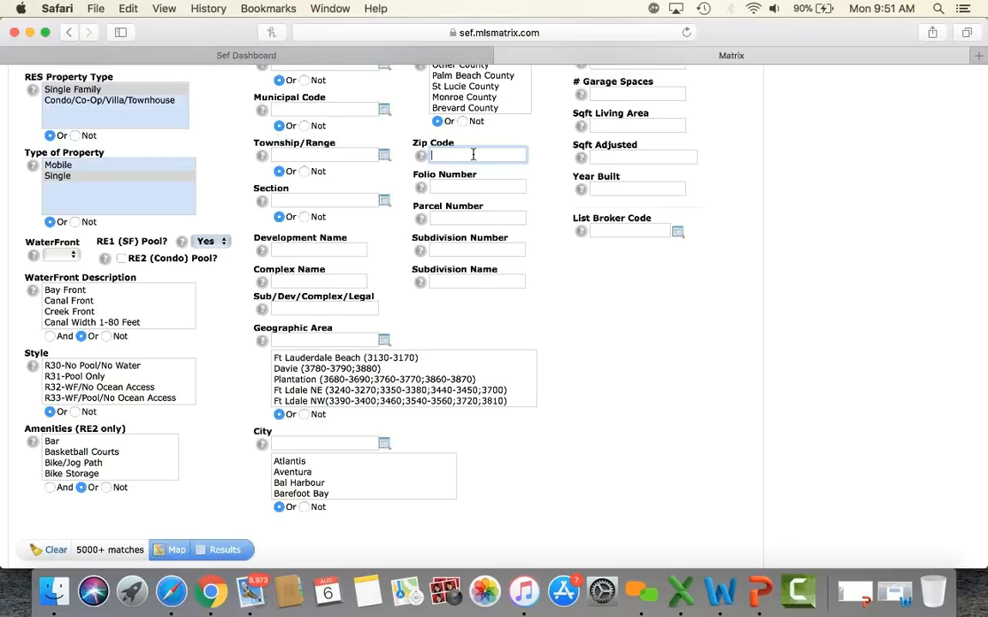
type("33134")
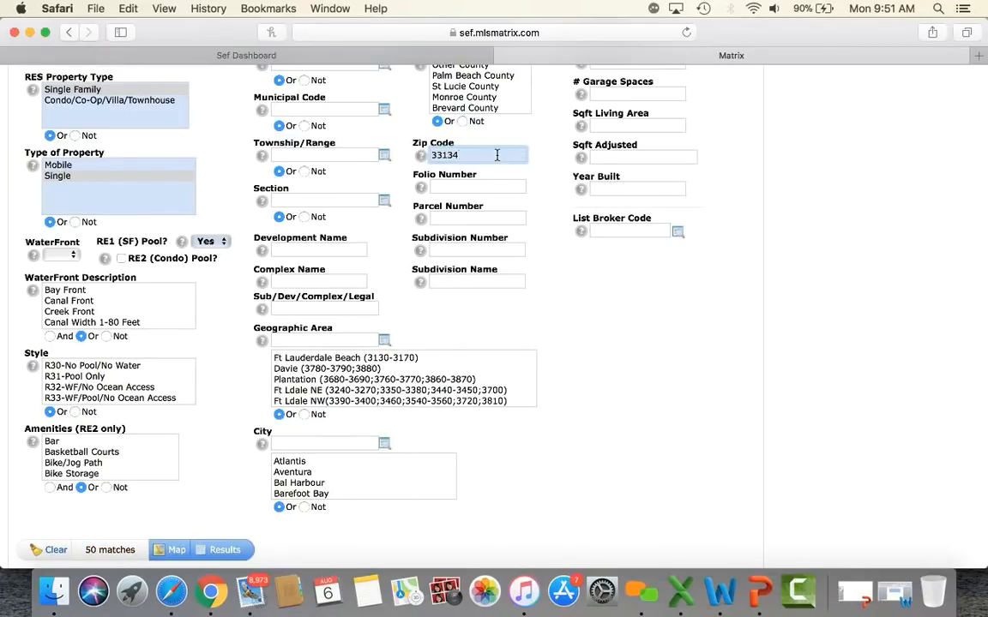
type(",33146")
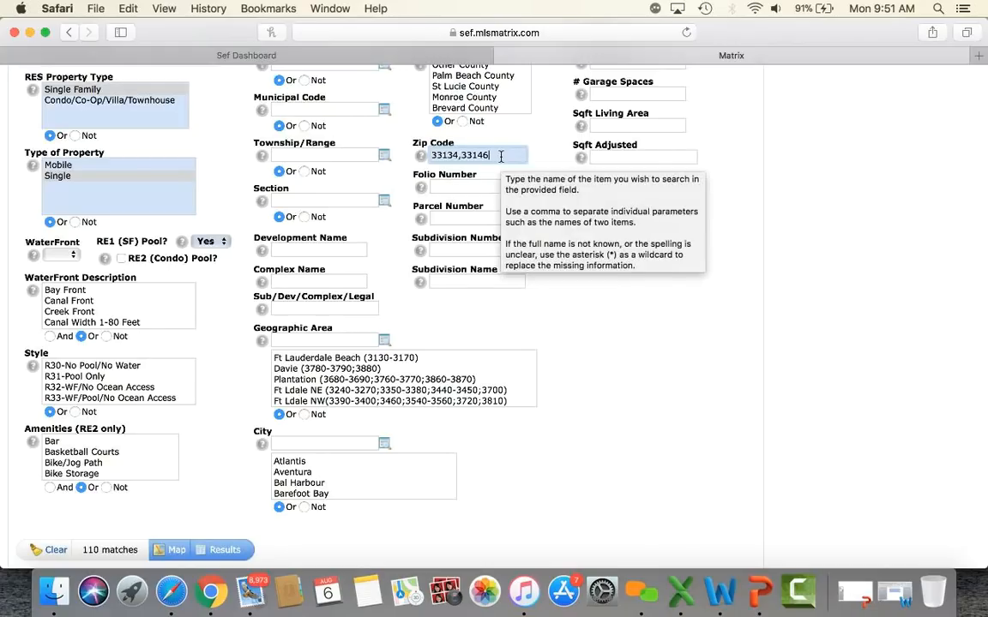
key("super+a")
key("BackSpace")
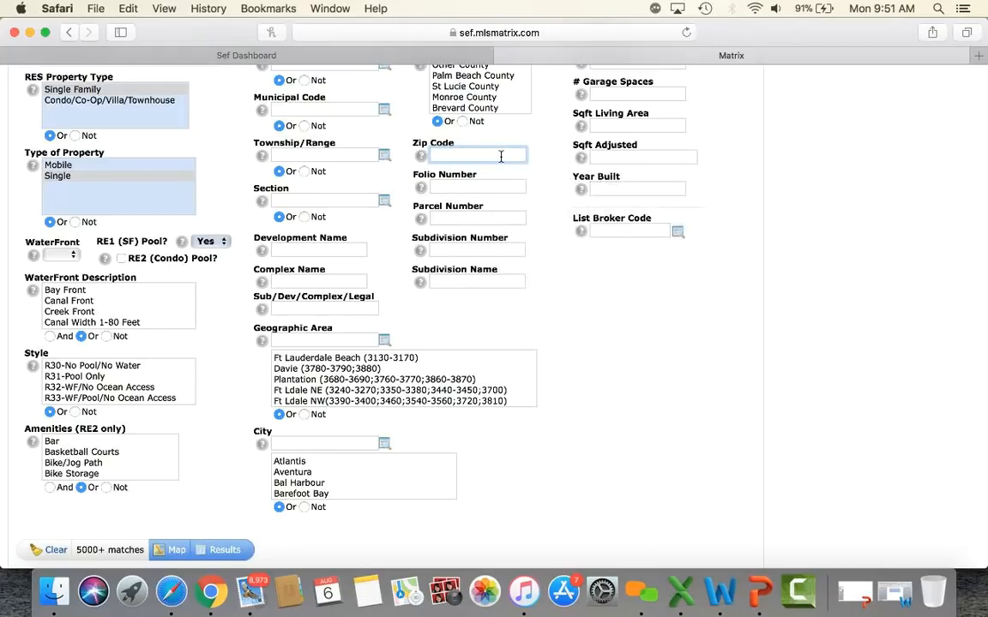
scroll(390, 202, "down", 2)
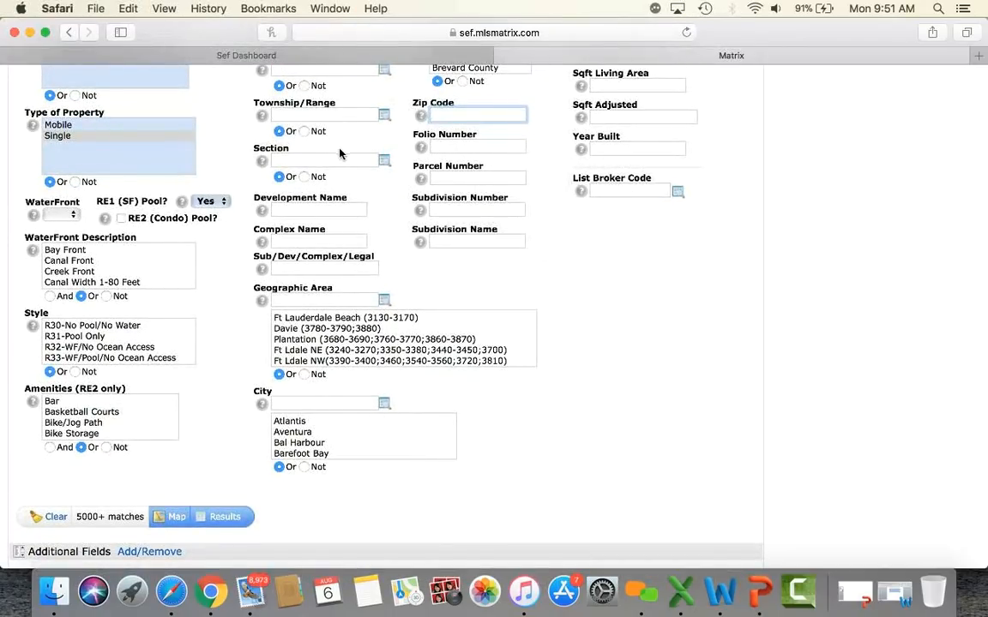
left_click(443, 241)
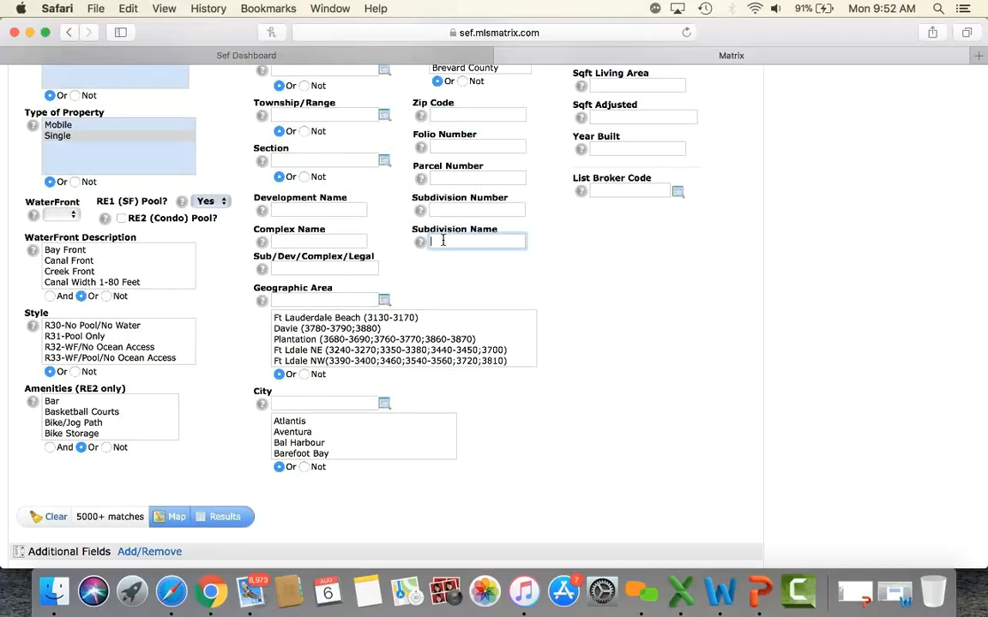
type("dor")
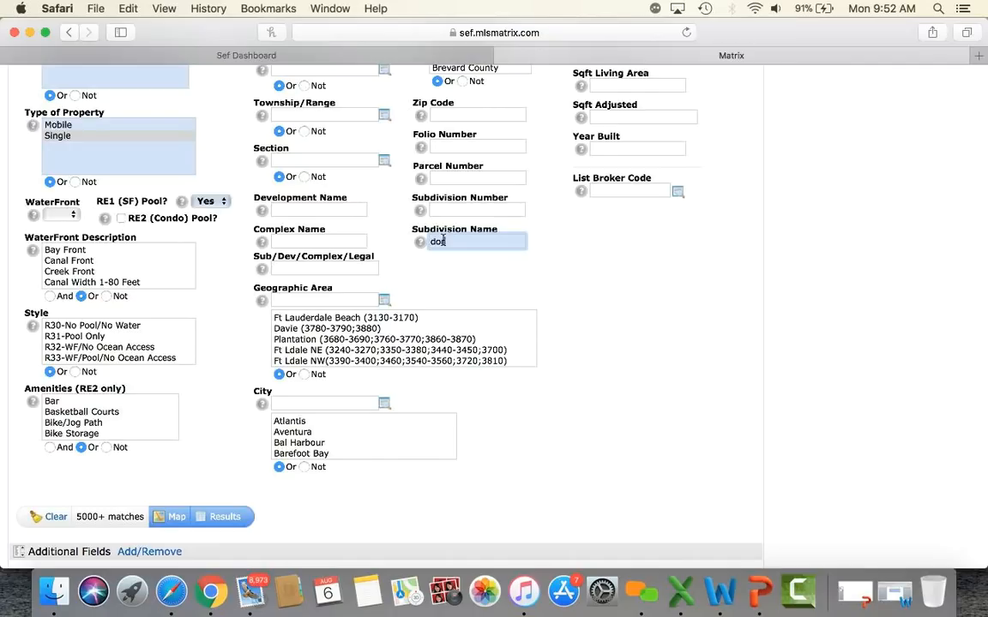
type("al isles")
triple_click(480, 242)
type("cocoplum")
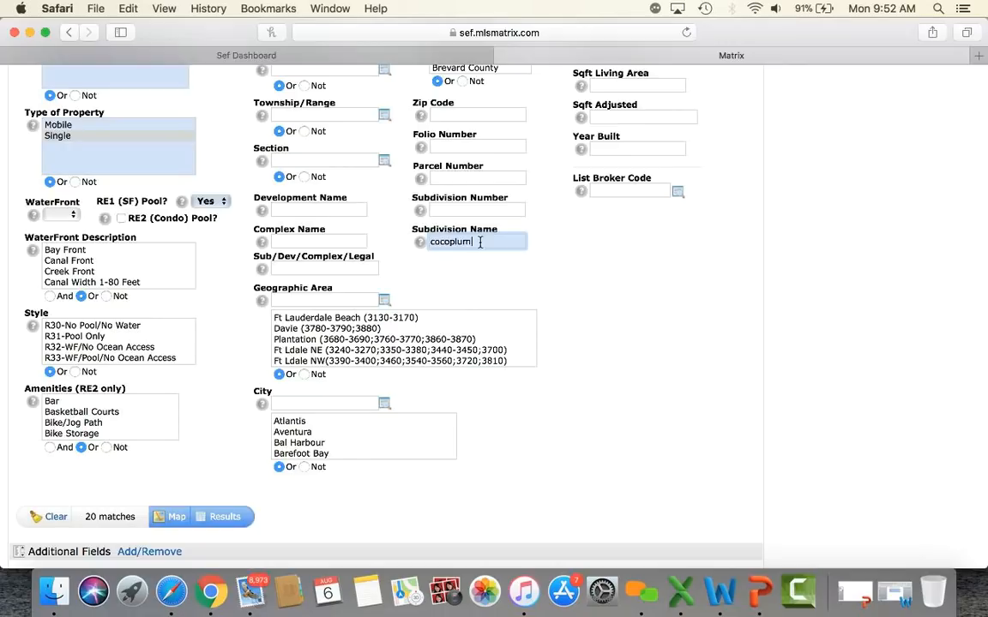
left_click(535, 272)
left_click(488, 241)
key("BackSpace")
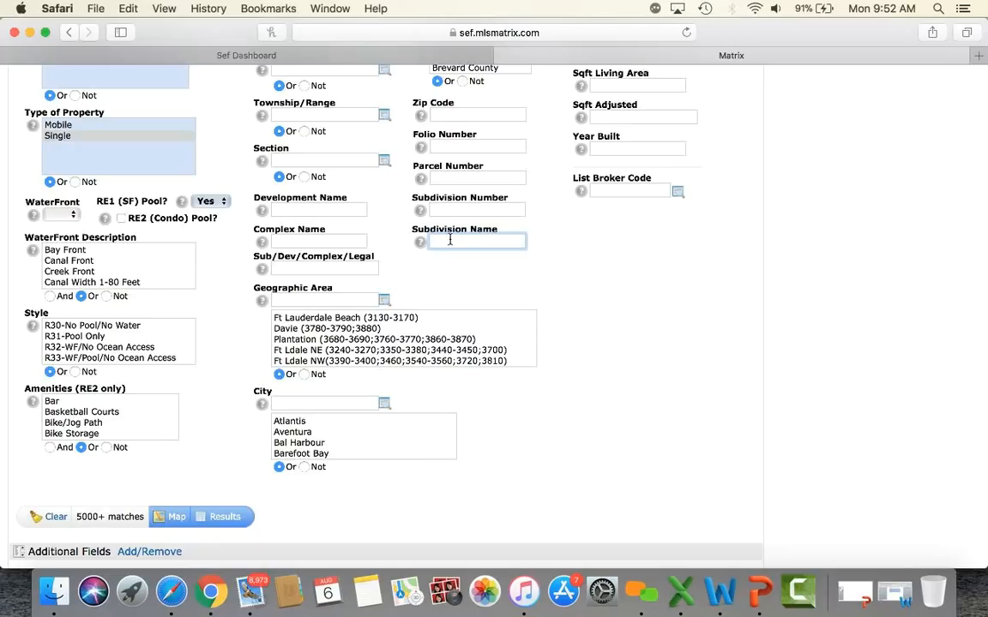
left_click(421, 278)
left_click(282, 241)
mouse_move(301, 241)
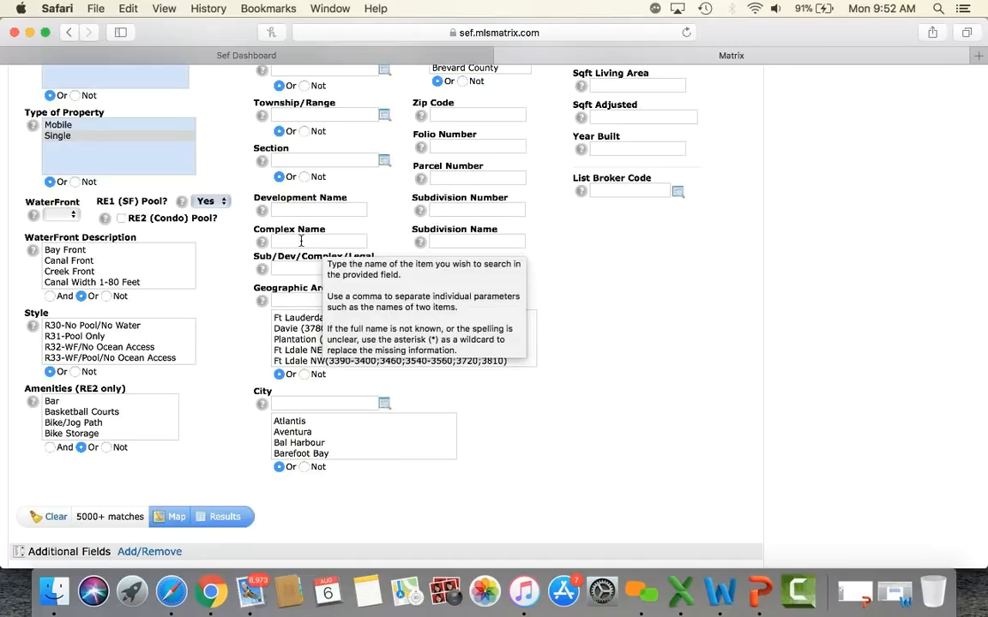
left_click(301, 241)
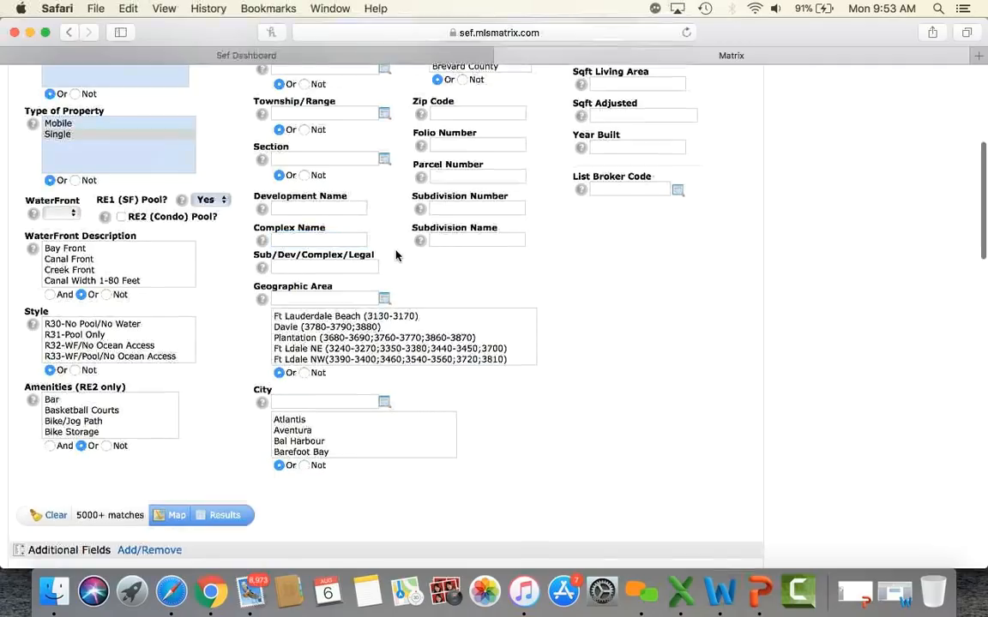
Step: Enter Coral Gables as the City, deleting the extra ',pinecrest' text
scroll(360, 291, "down", 3)
left_click(296, 327)
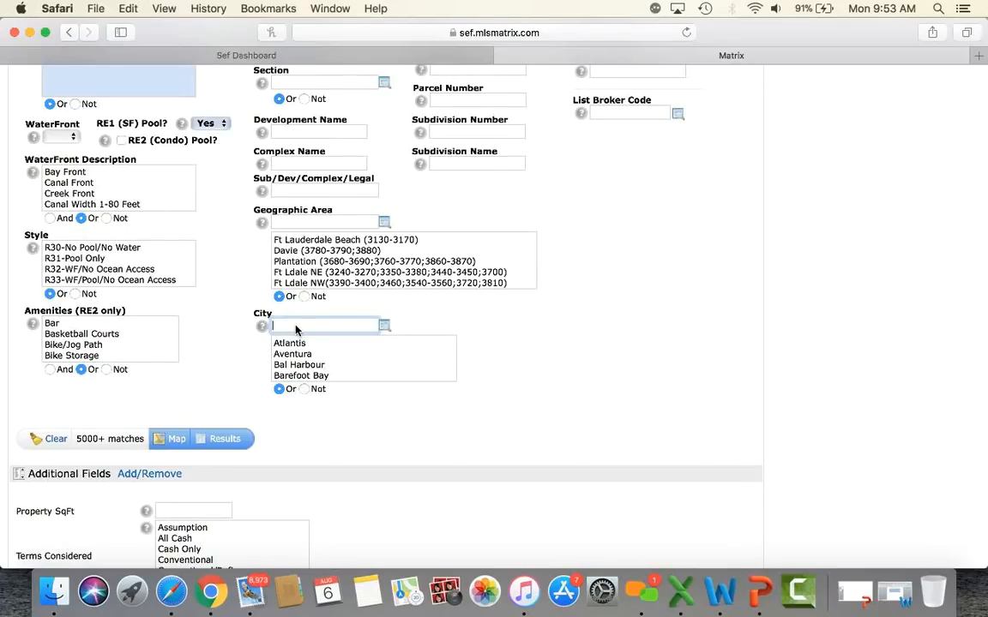
type("Coral Gables")
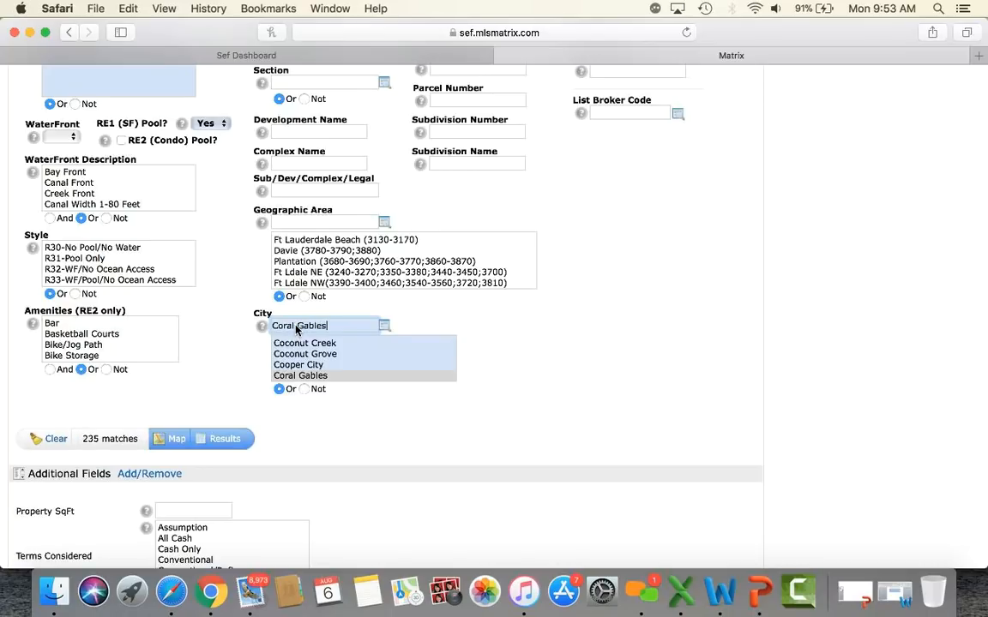
type(",pinecrest")
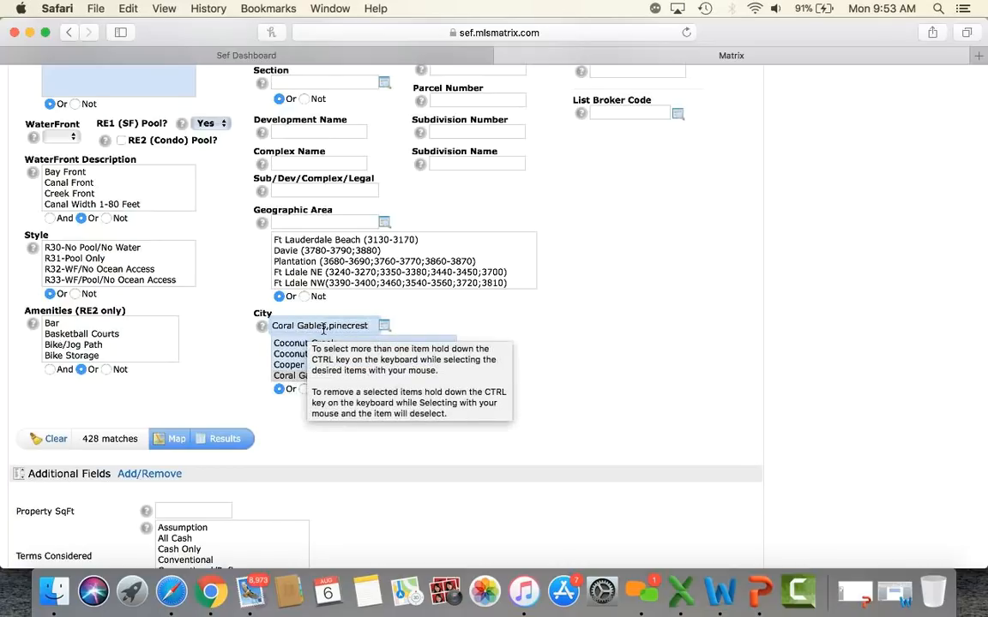
left_click_drag(328, 328, 389, 329)
key("BackSpace")
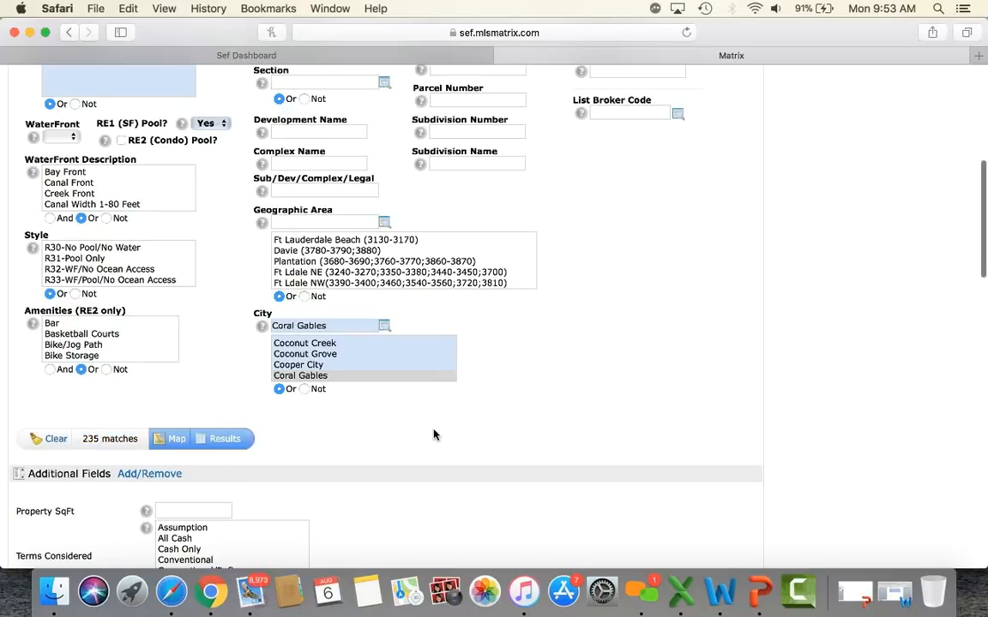
scroll(515, 369, "up", 5)
scroll(631, 379, "up", 5)
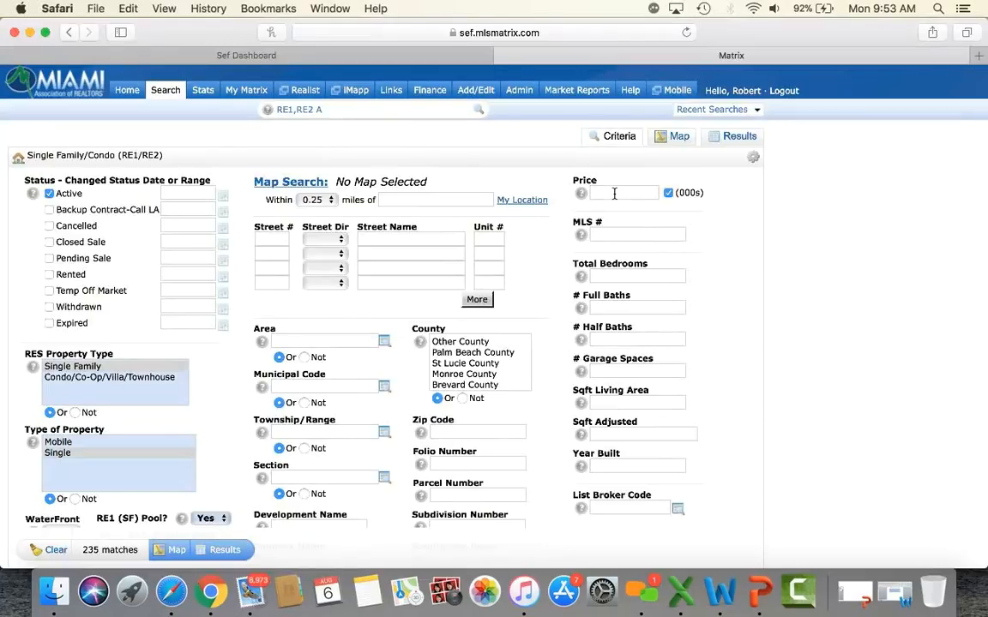
Step: Set Price to 1000-2000 and Total Bedrooms to 4+
mouse_move(614, 194)
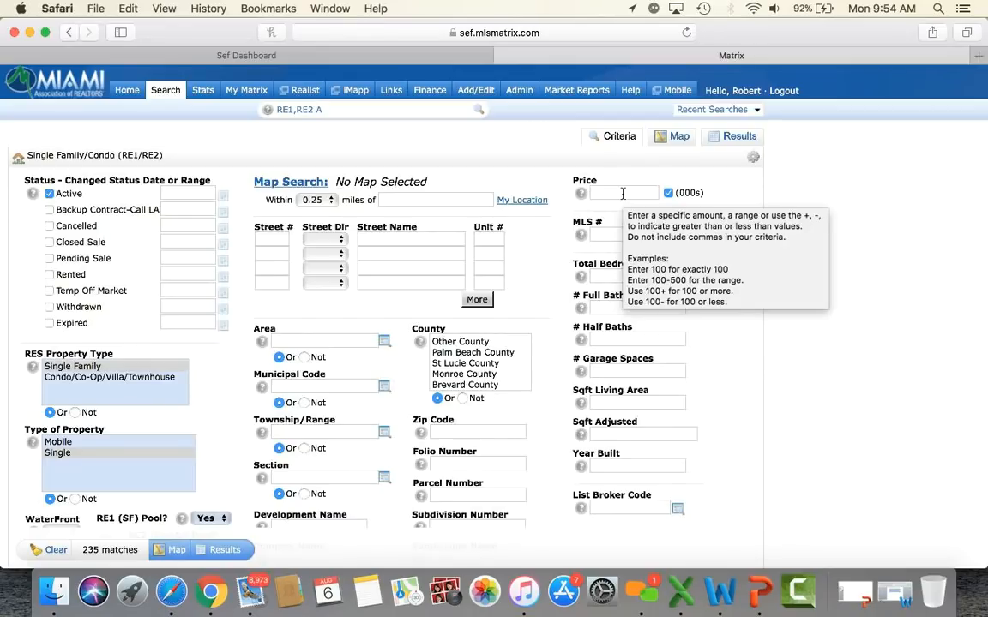
left_click(622, 193)
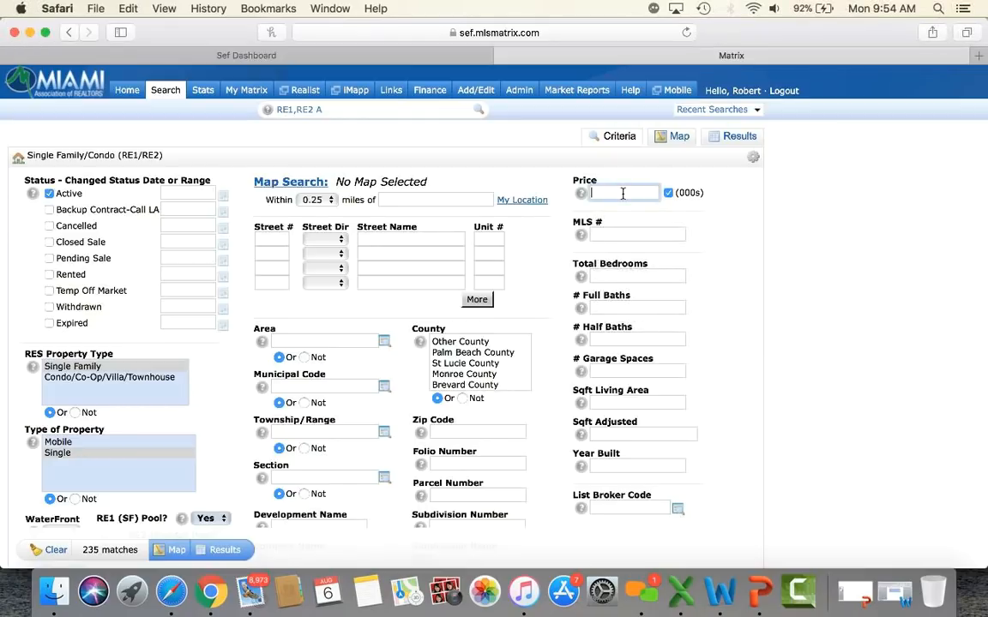
type("1000-")
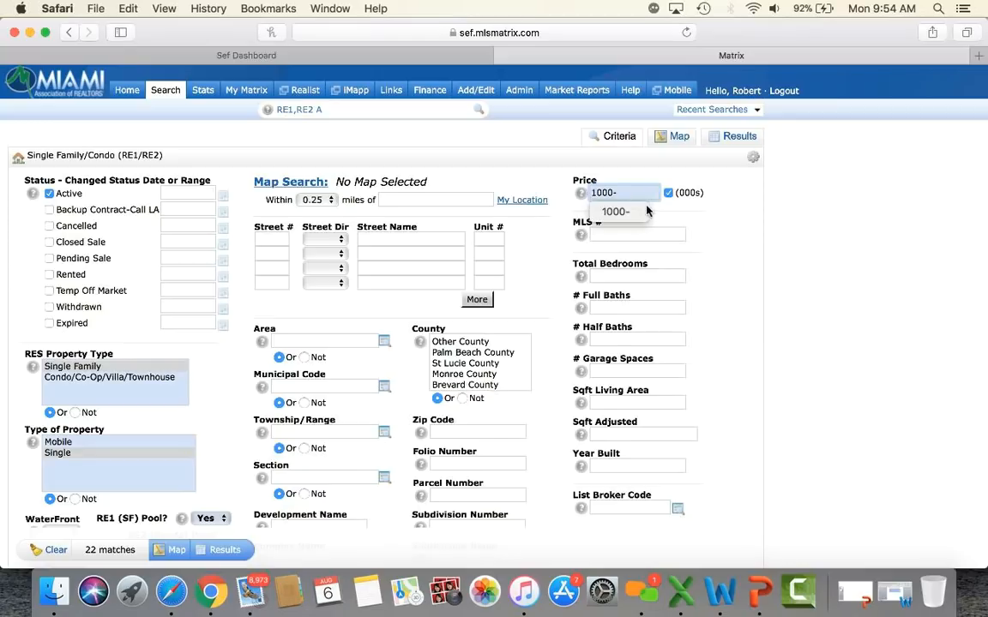
left_click(632, 212)
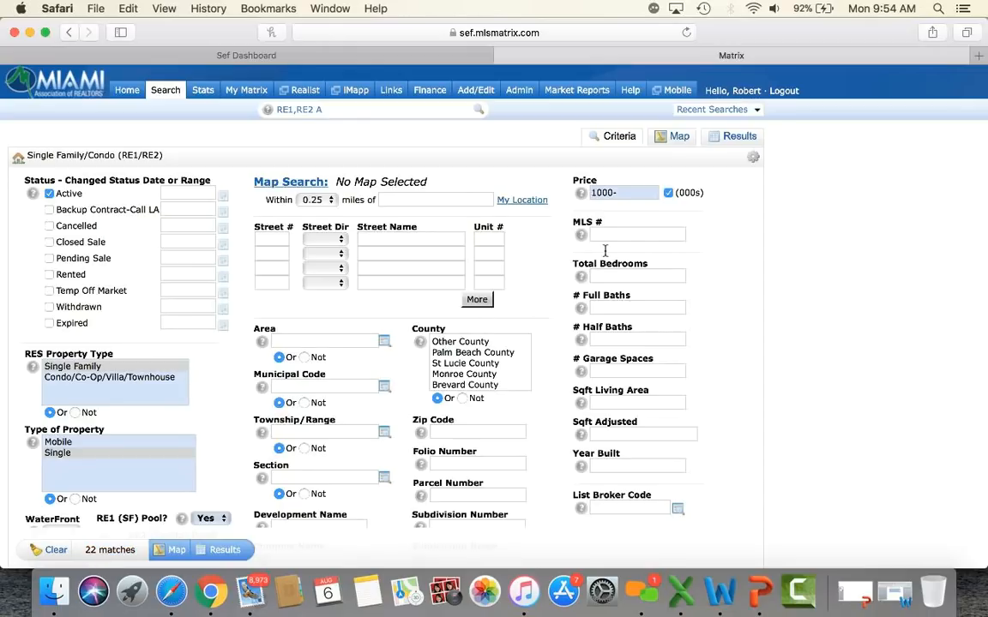
left_click(636, 192)
type("2000")
type("4")
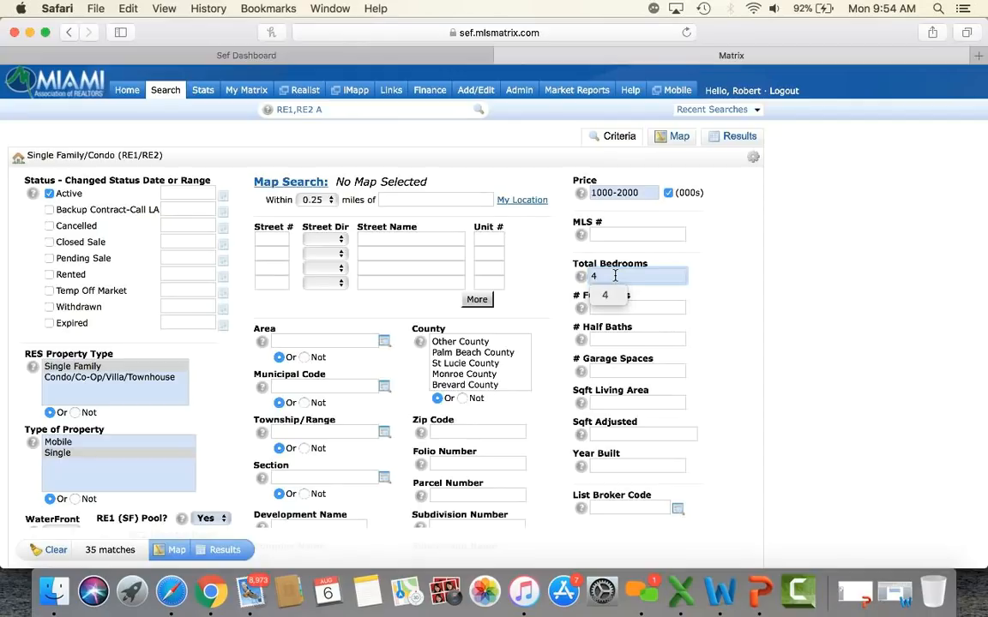
type("+")
Step: Enter 3+ full baths, 2+ garage spaces and 1980+ year built
left_click(634, 309)
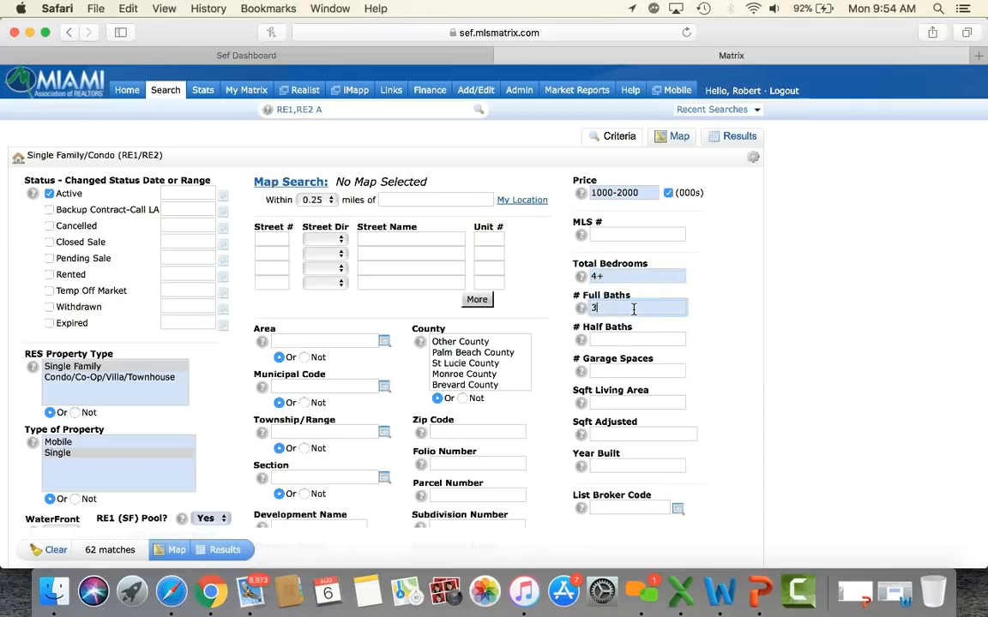
type("3+")
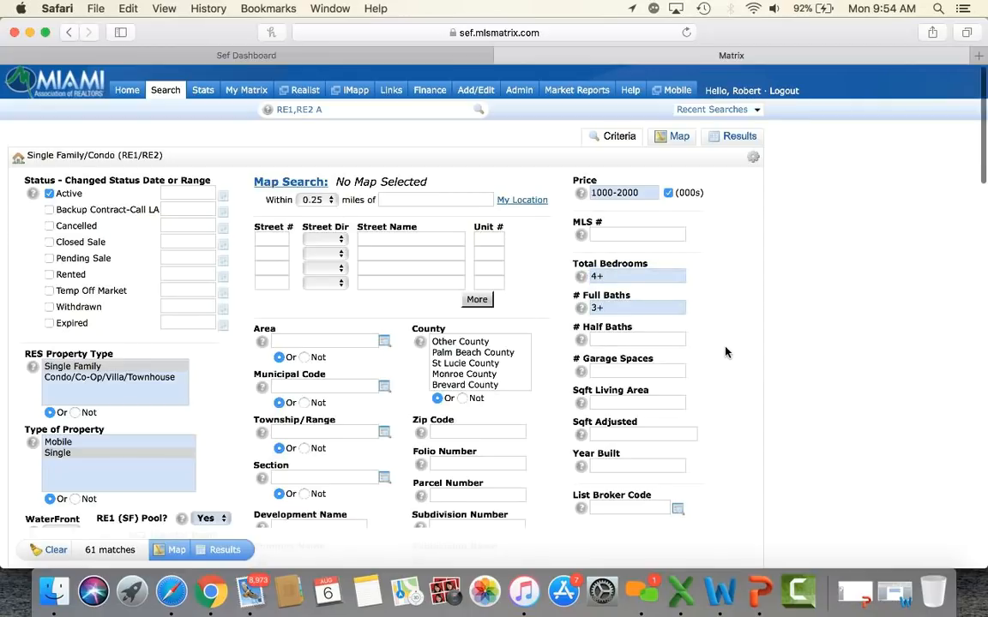
scroll(725, 351, "down", 2)
left_click(634, 327)
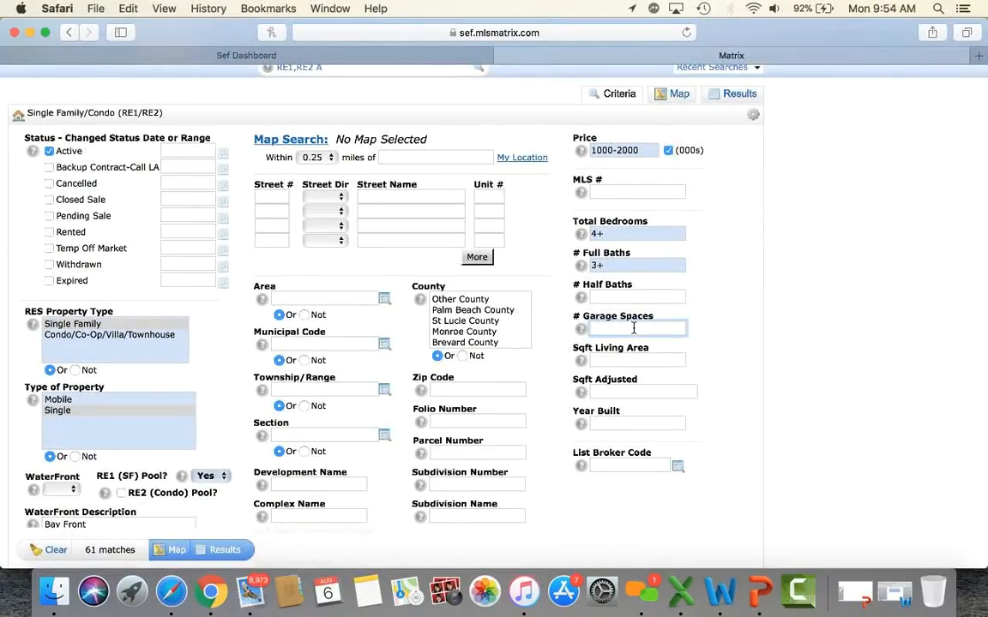
type("2+")
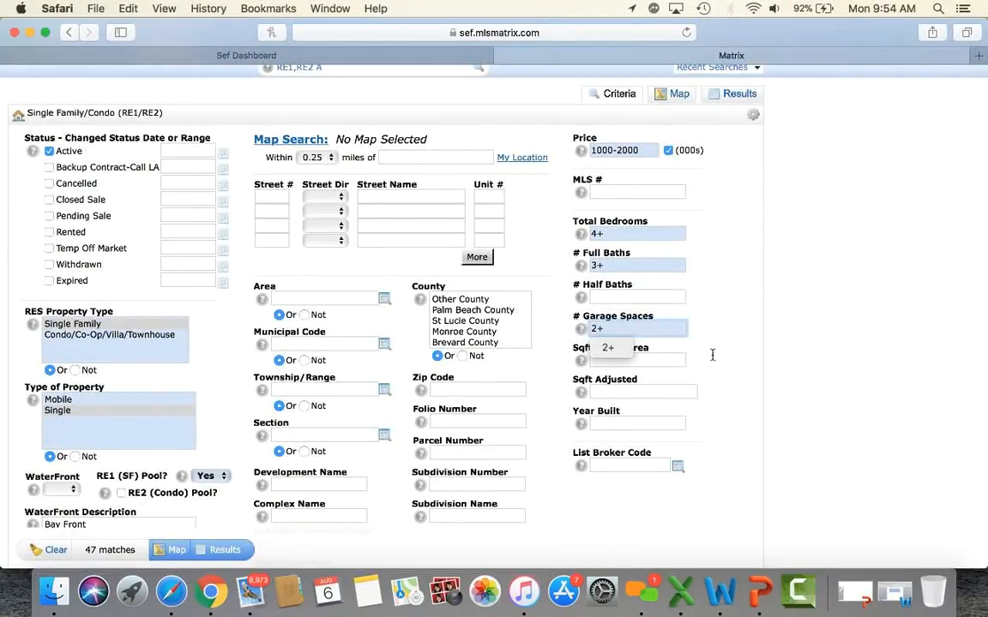
left_click(748, 398)
scroll(748, 399, "down", 1)
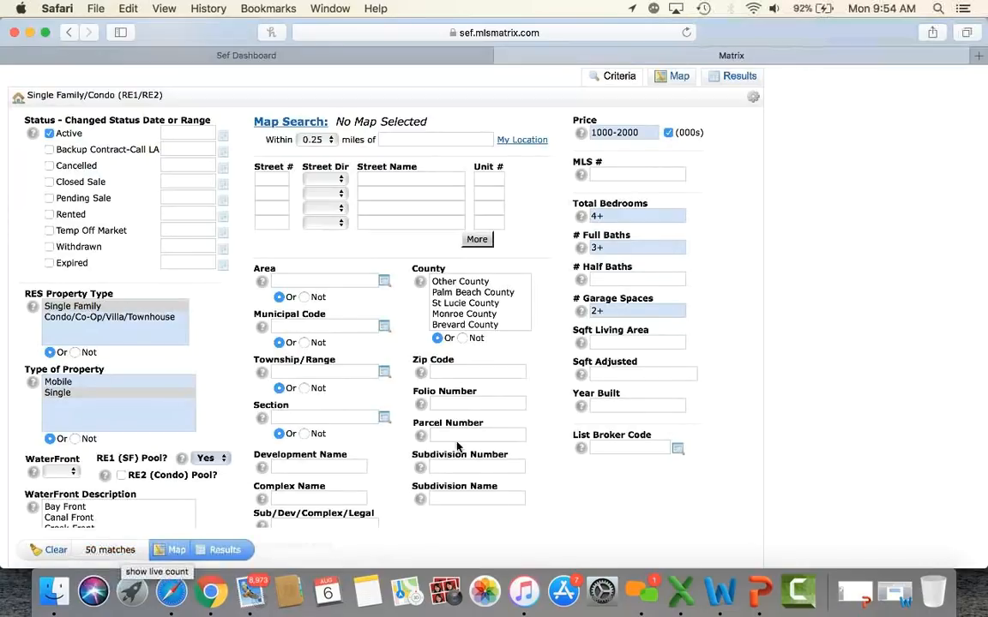
scroll(716, 463, "down", 3)
left_click(635, 342)
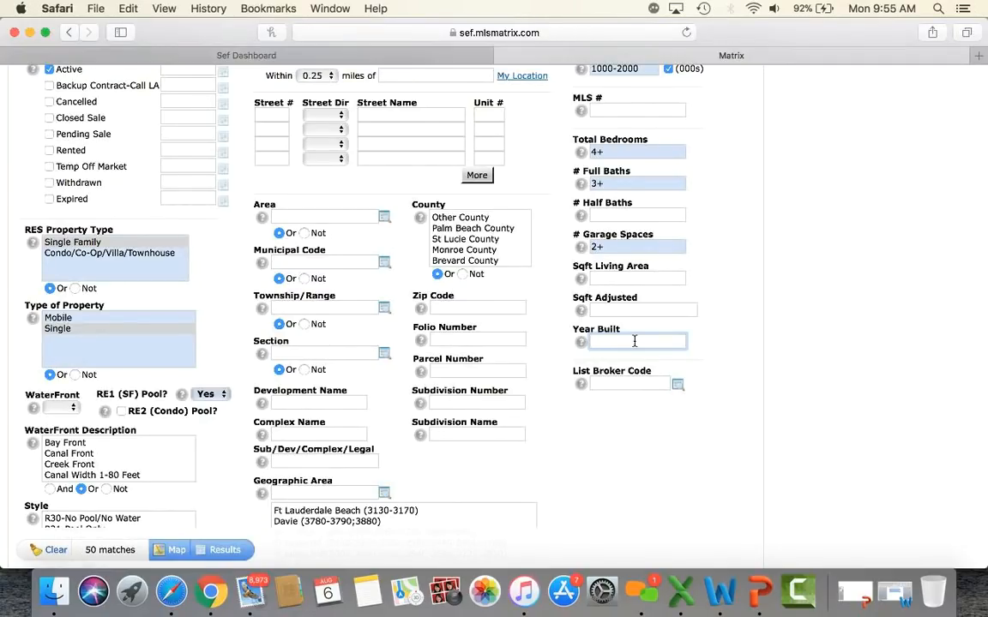
type("1980+")
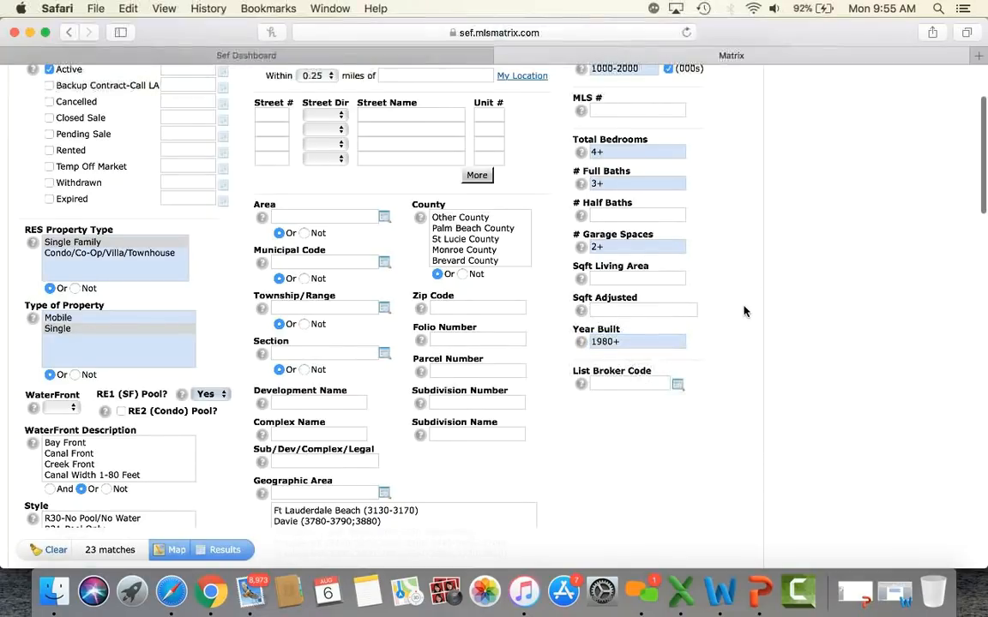
scroll(745, 312, "down", 2)
scroll(744, 312, "down", 8)
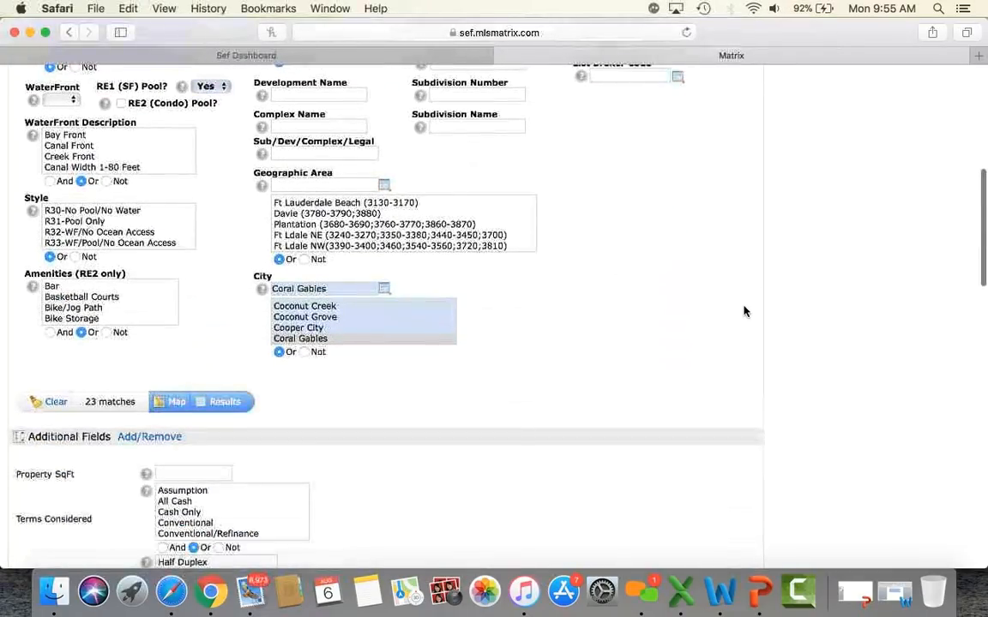
Step: Set property SqFt to 10000+ and select Conventional and All Cash terms
scroll(744, 311, "down", 5)
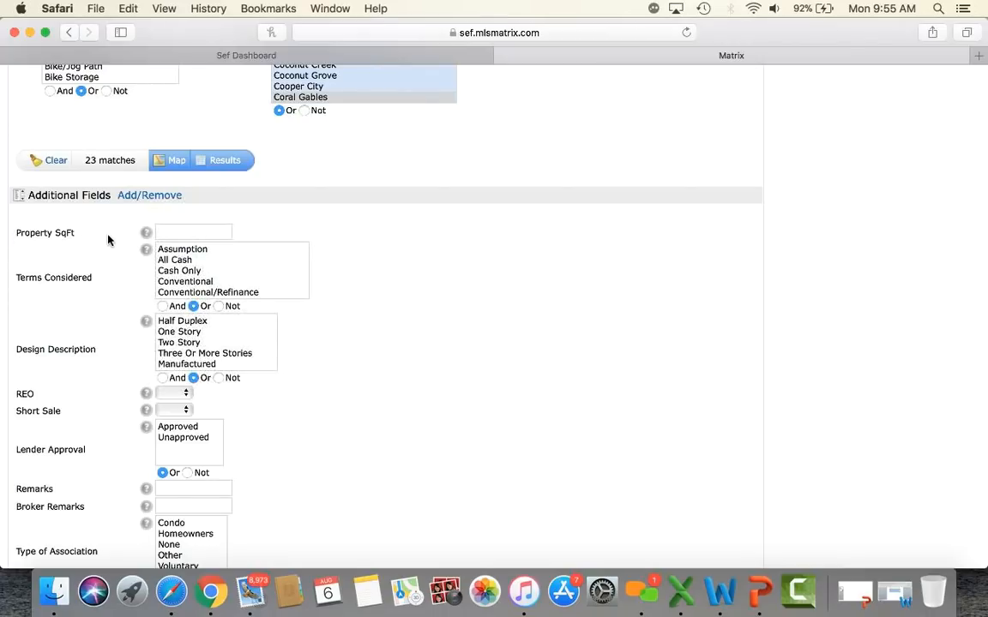
left_click(168, 230)
type("100")
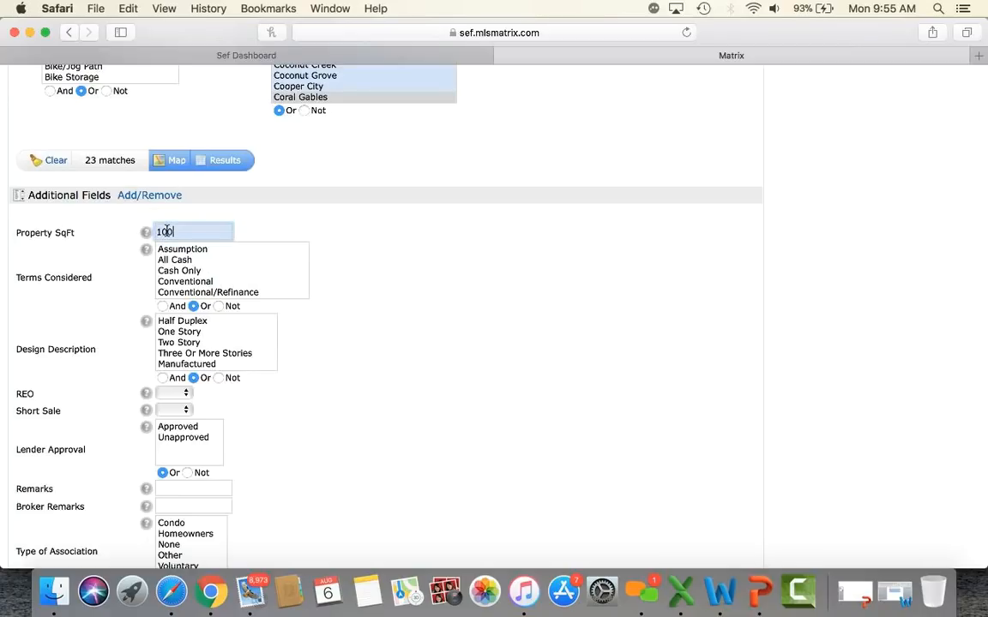
type("00+")
left_click(178, 281)
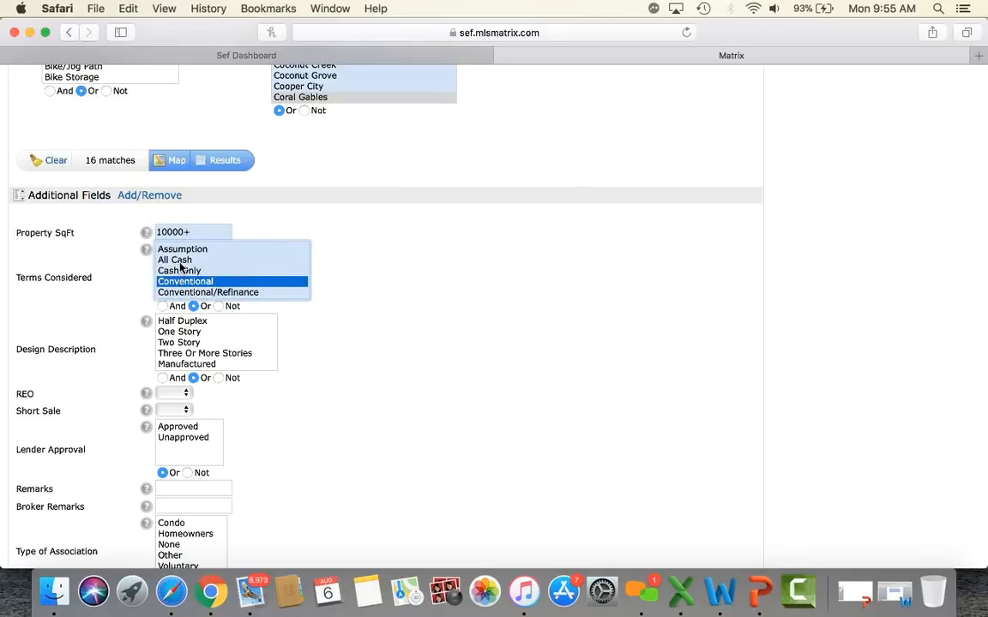
left_click(180, 261, "super")
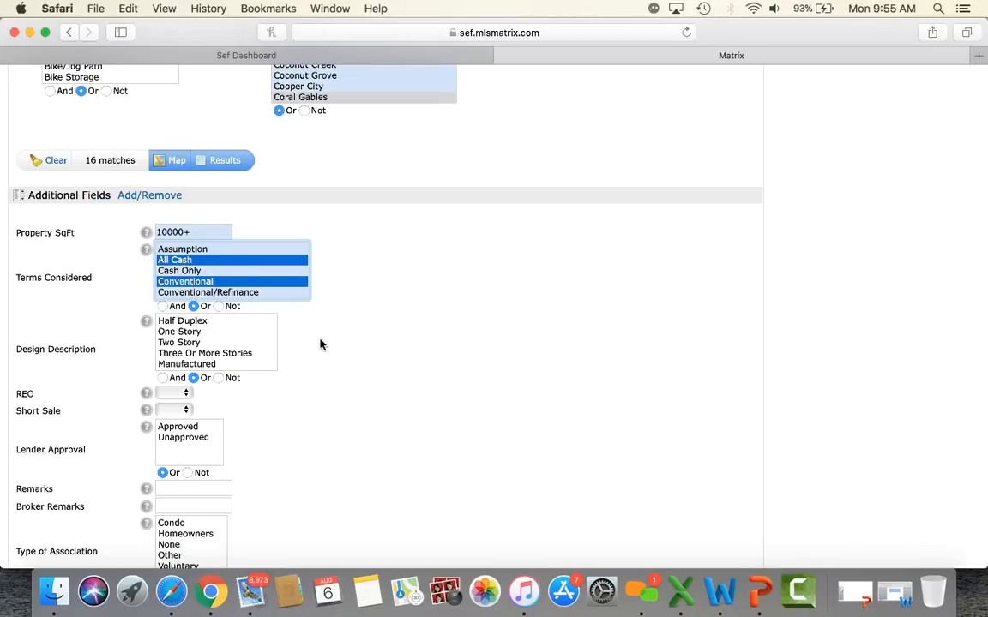
Step: Limit Design Description to One Story and Two Story homes
scroll(320, 344, "down", 2)
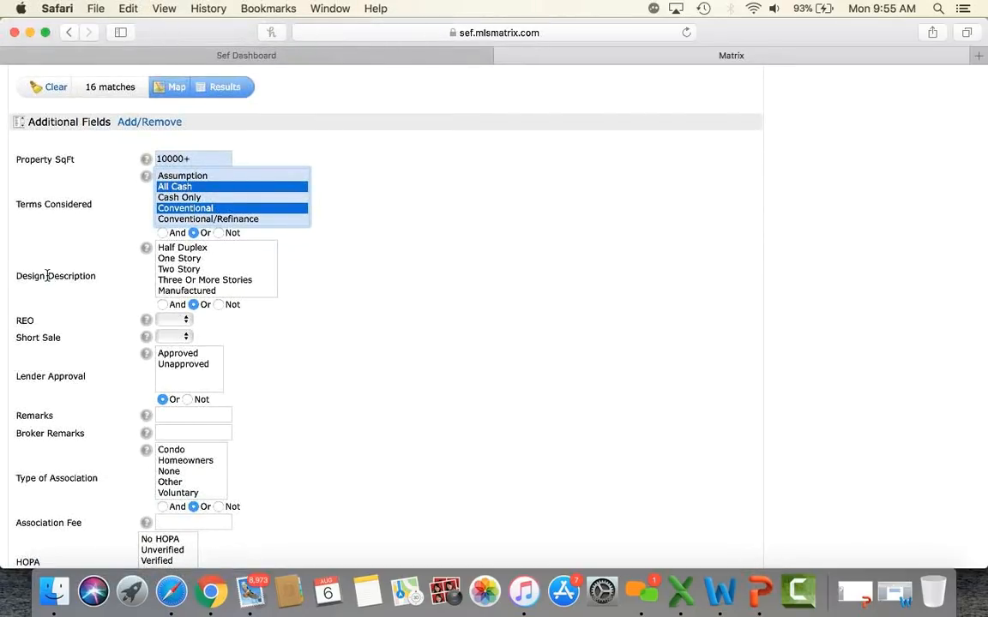
left_click(185, 258)
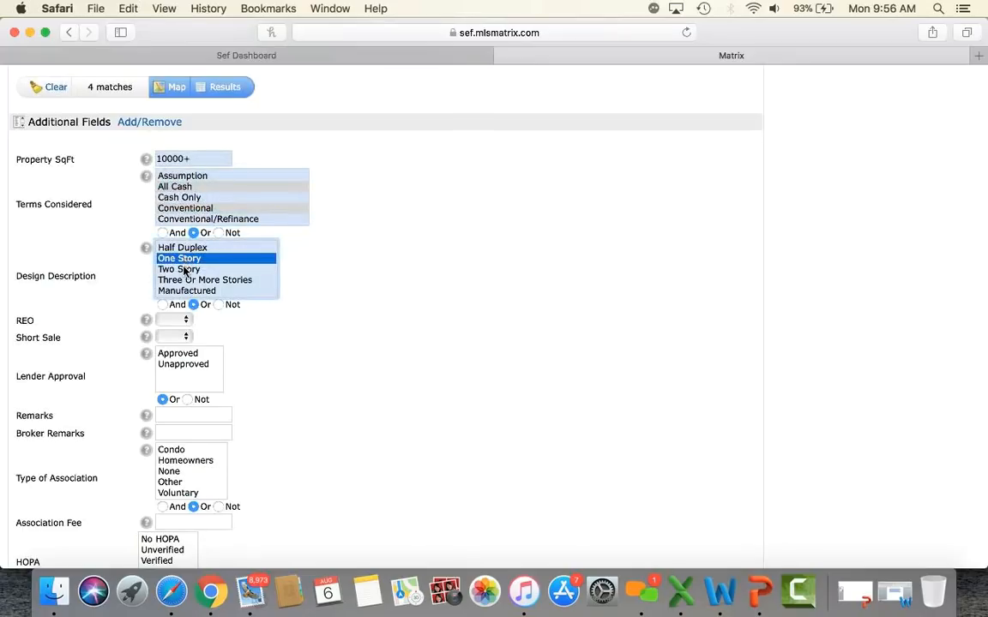
left_click(184, 270)
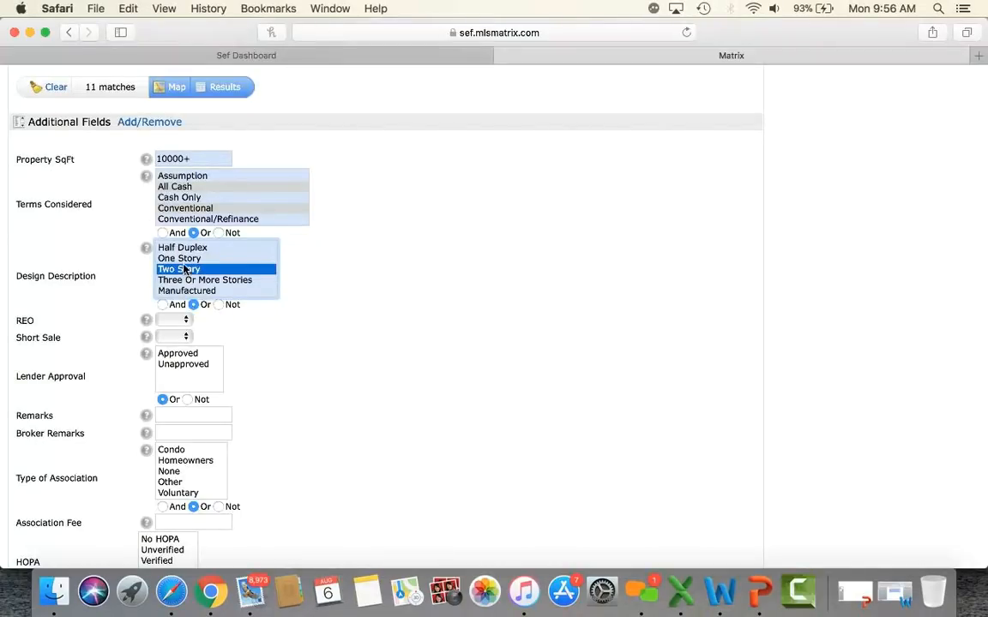
left_click(187, 258, "super")
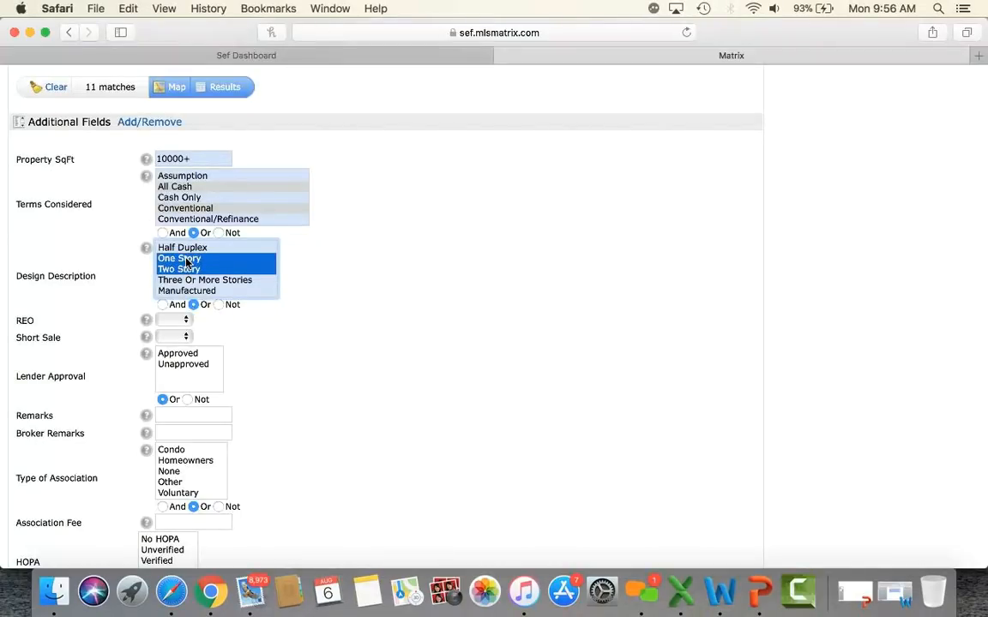
Step: Set both REO and Short Sale to No
left_click(178, 321)
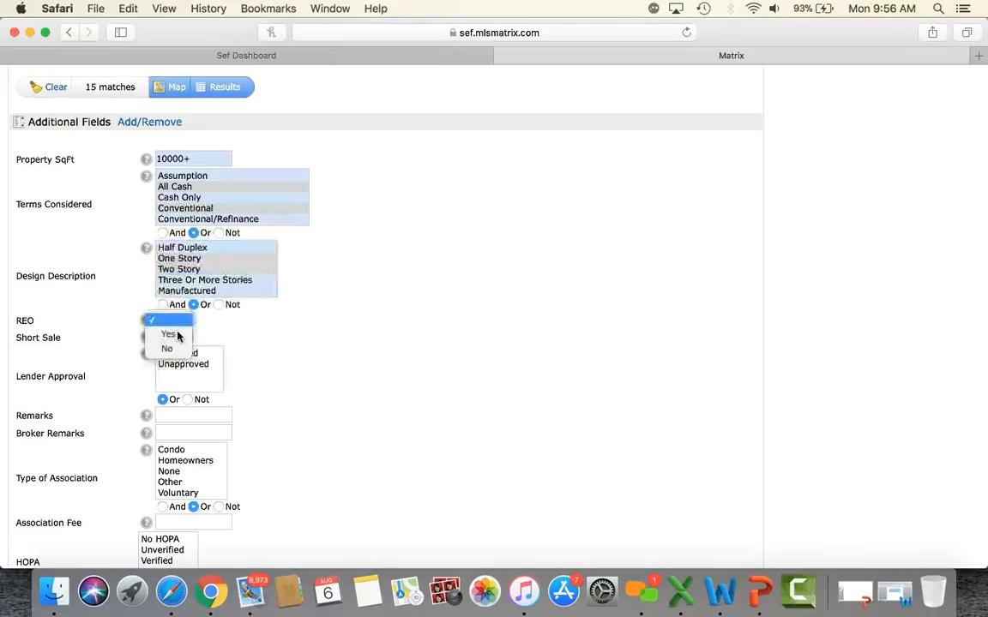
left_click(176, 351)
left_click(176, 338)
left_click(176, 369)
scroll(382, 407, "up", 2)
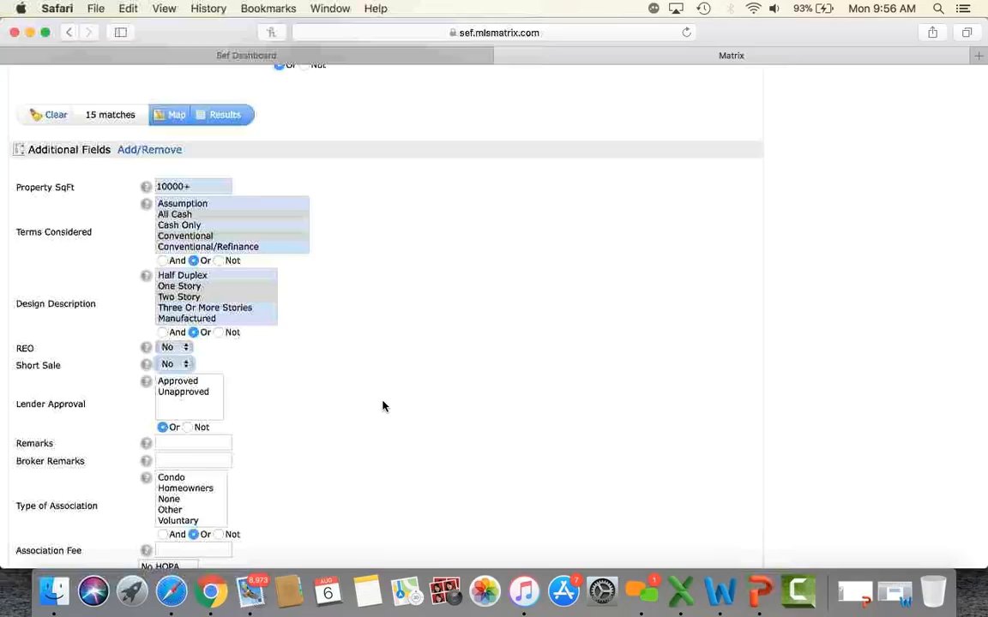
scroll(383, 407, "up", 10)
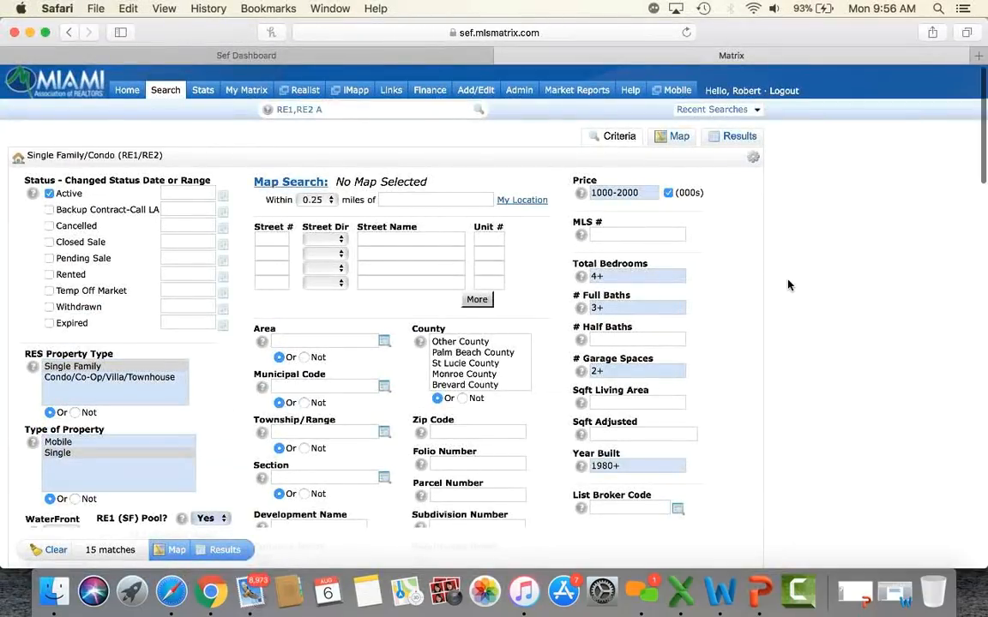
Step: Run the search to list the 15 matching Coral Gables pool homes
scroll(789, 285, "down", 2)
scroll(789, 284, "down", 10)
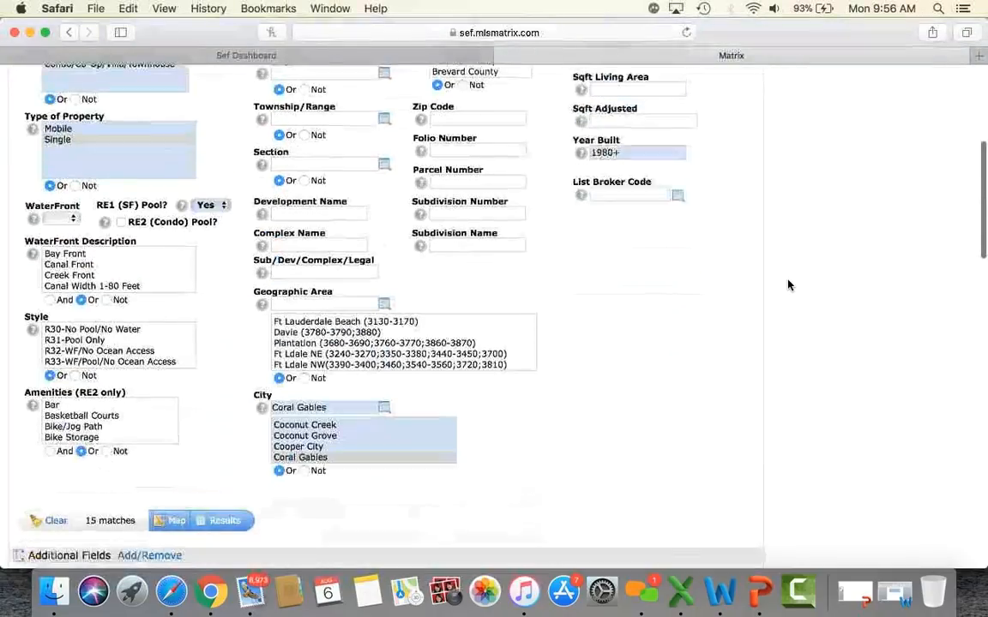
scroll(789, 285, "down", 2)
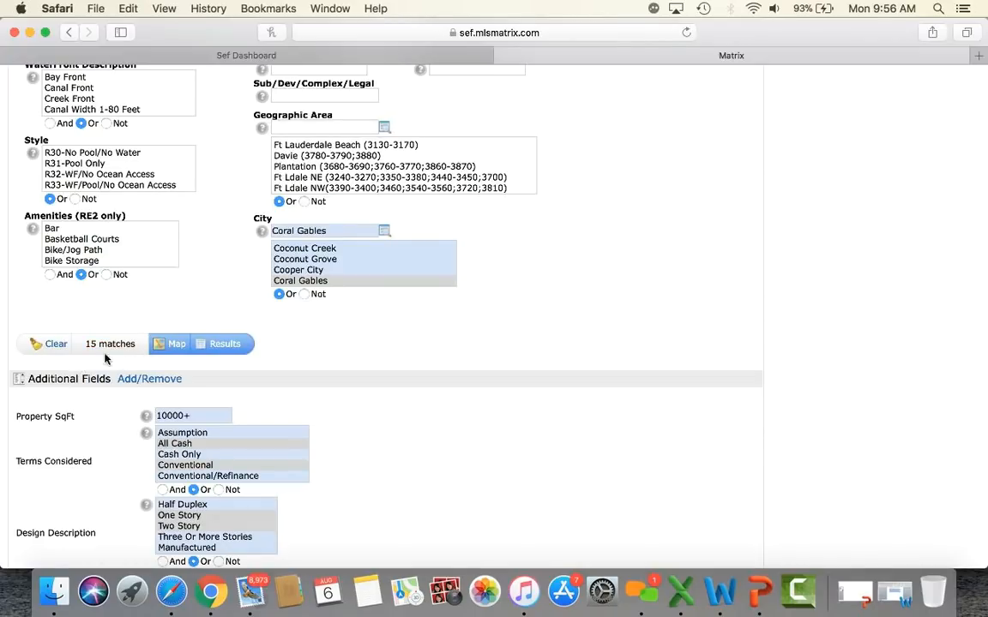
left_click(224, 345)
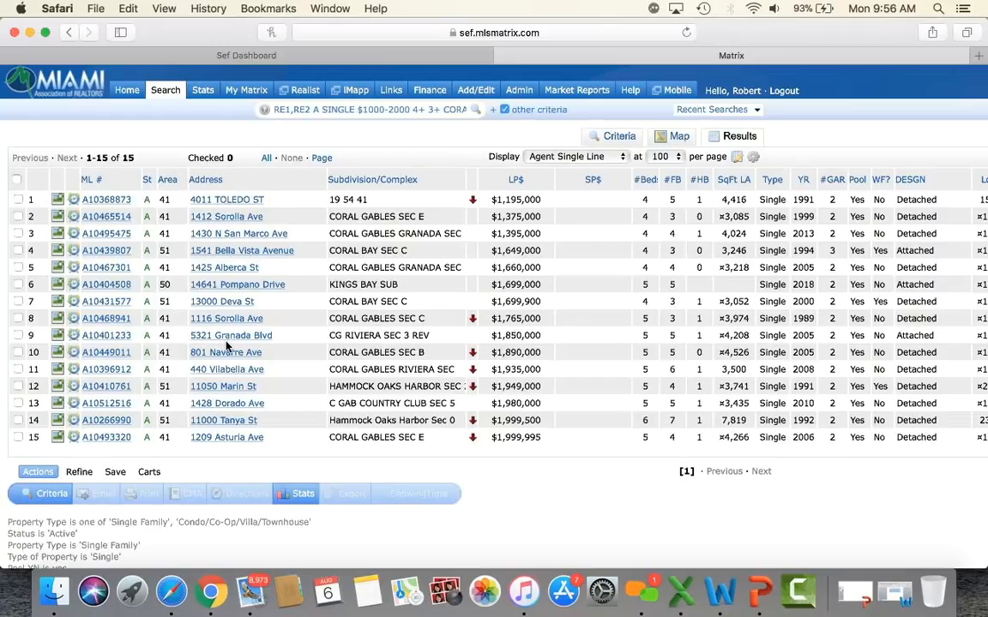
left_click(545, 158)
scroll(547, 149, "up", 4)
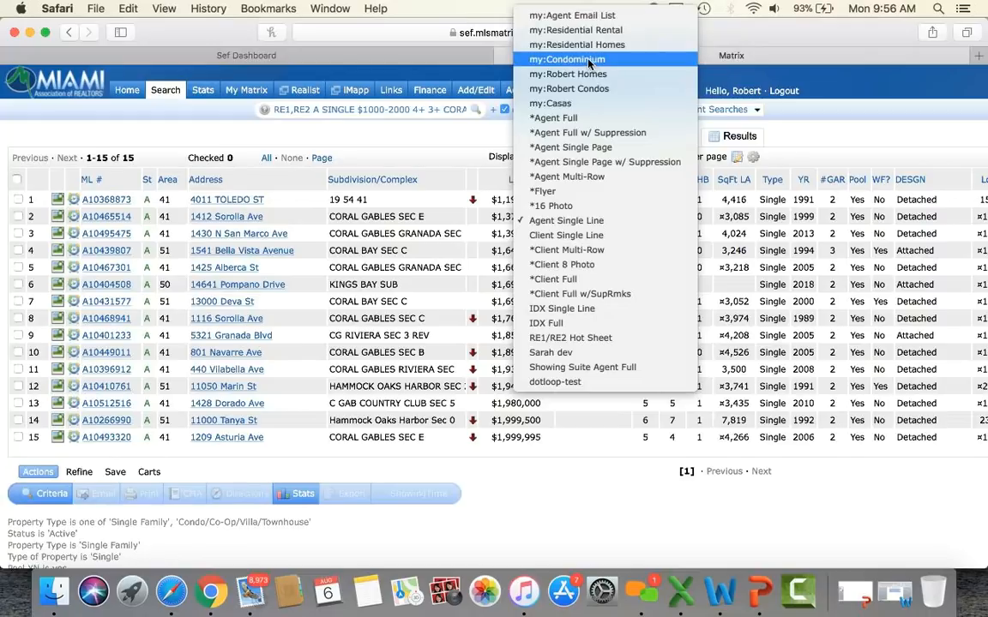
left_click(457, 58)
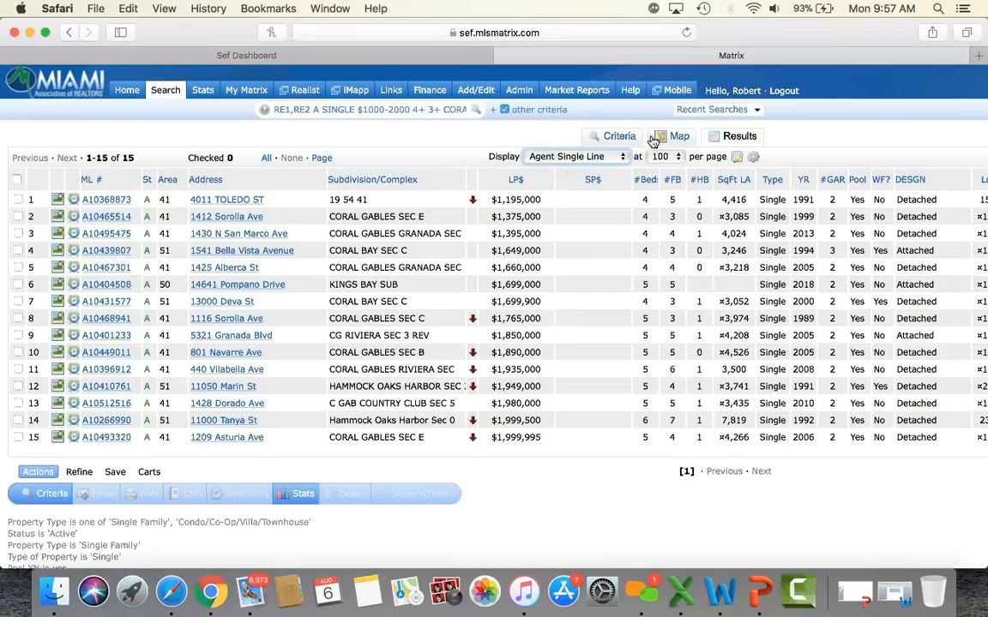
left_click(669, 159)
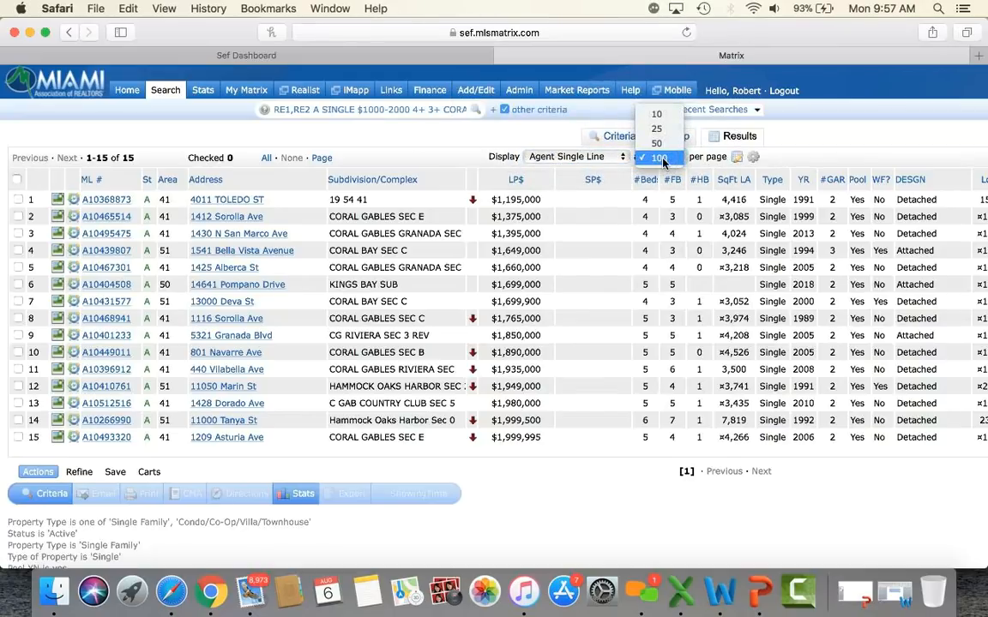
left_click(661, 160)
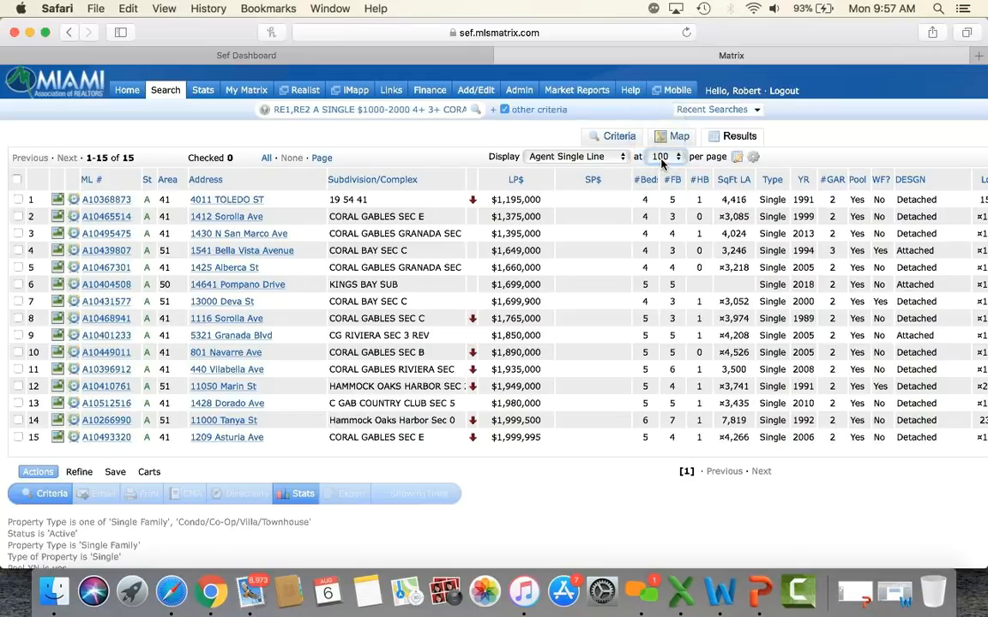
left_click(515, 184)
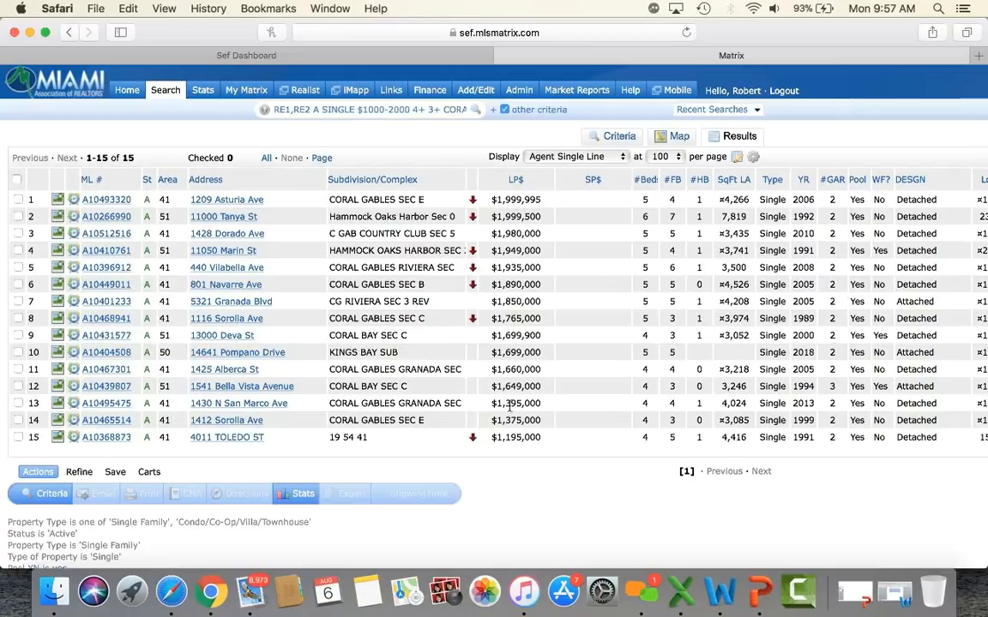
left_click(516, 183)
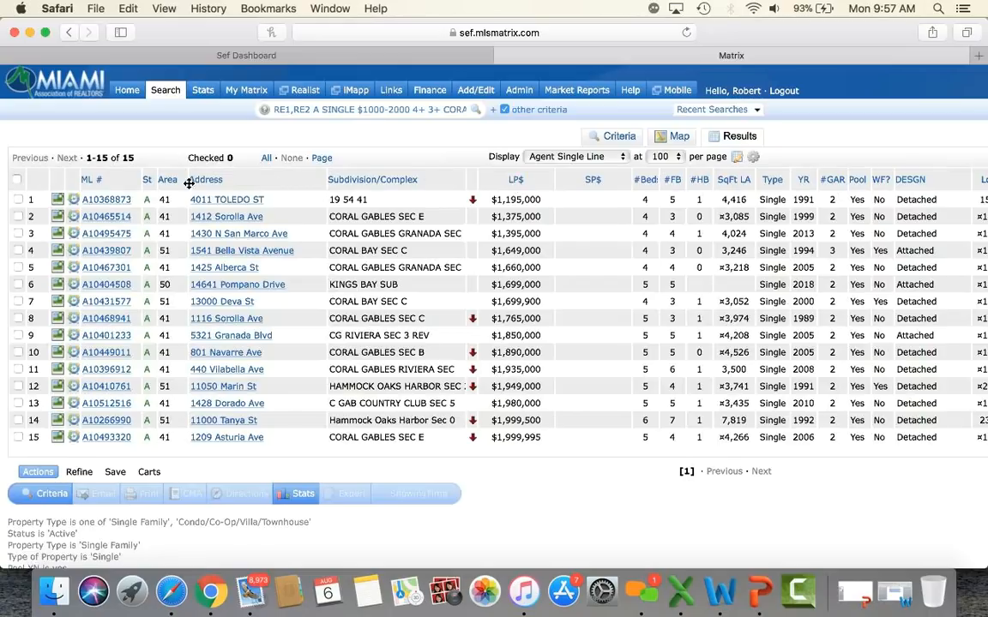
left_click(100, 203)
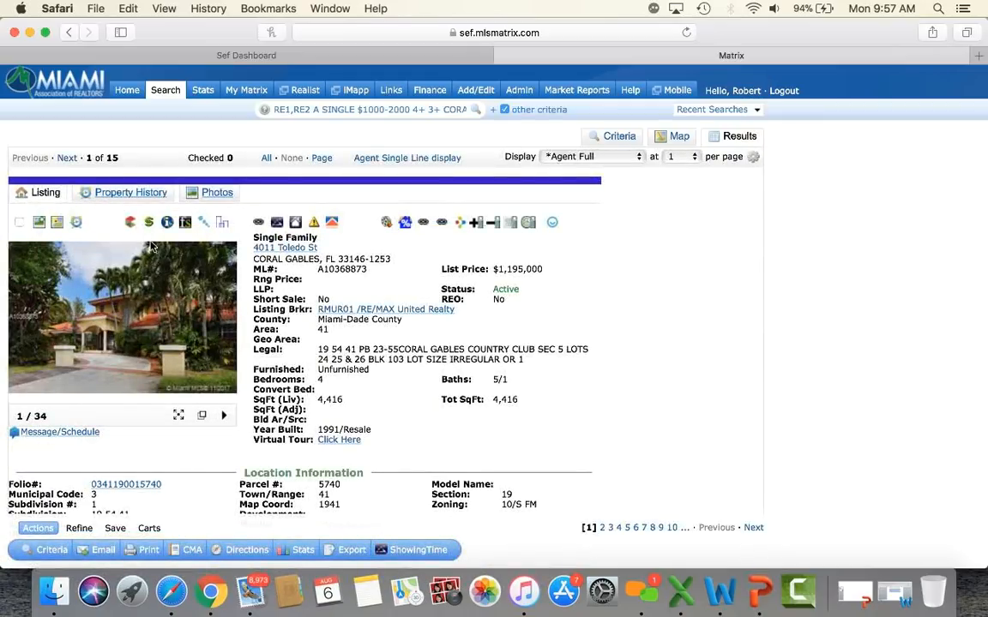
scroll(175, 300, "down", 3)
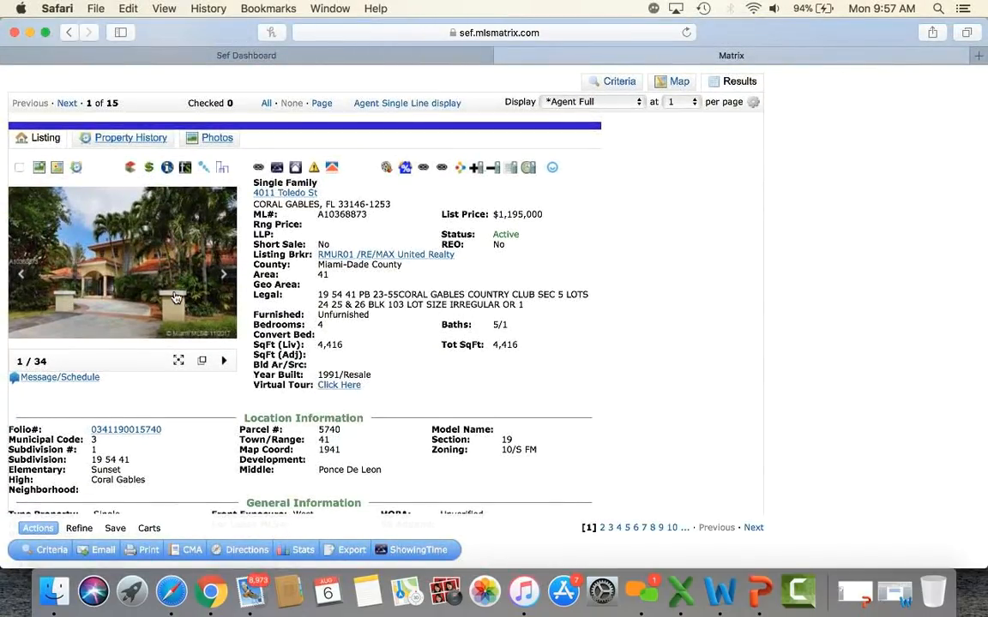
left_click(157, 259)
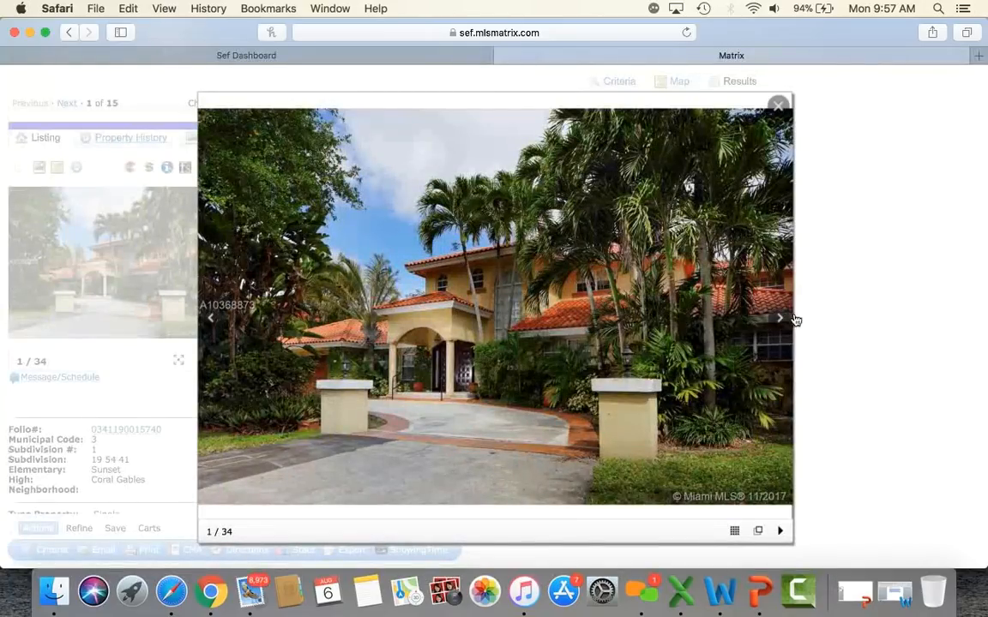
left_click(773, 319)
left_click(773, 319)
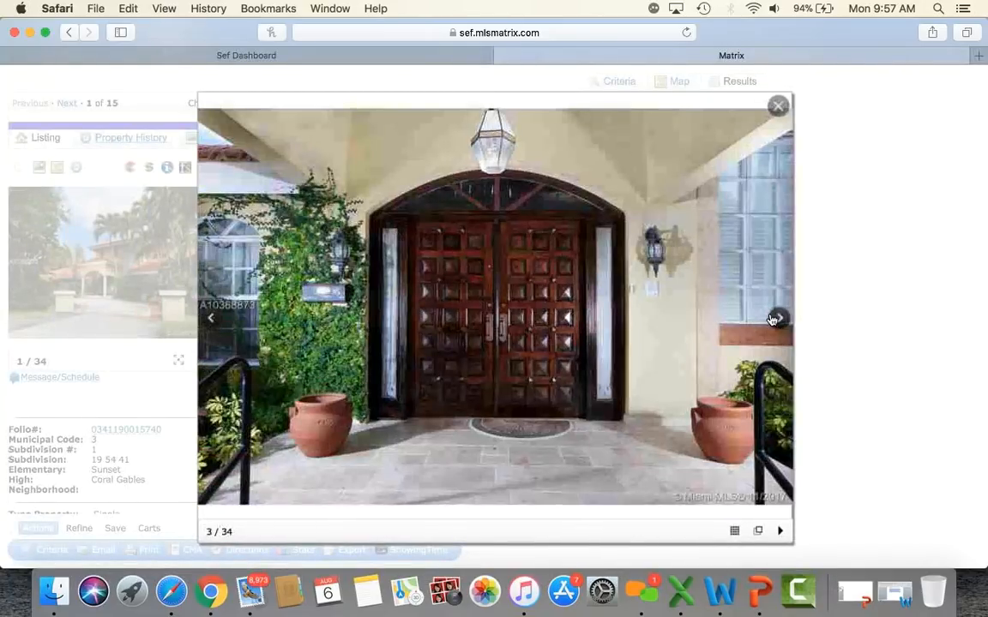
left_click(774, 319)
left_click(773, 319)
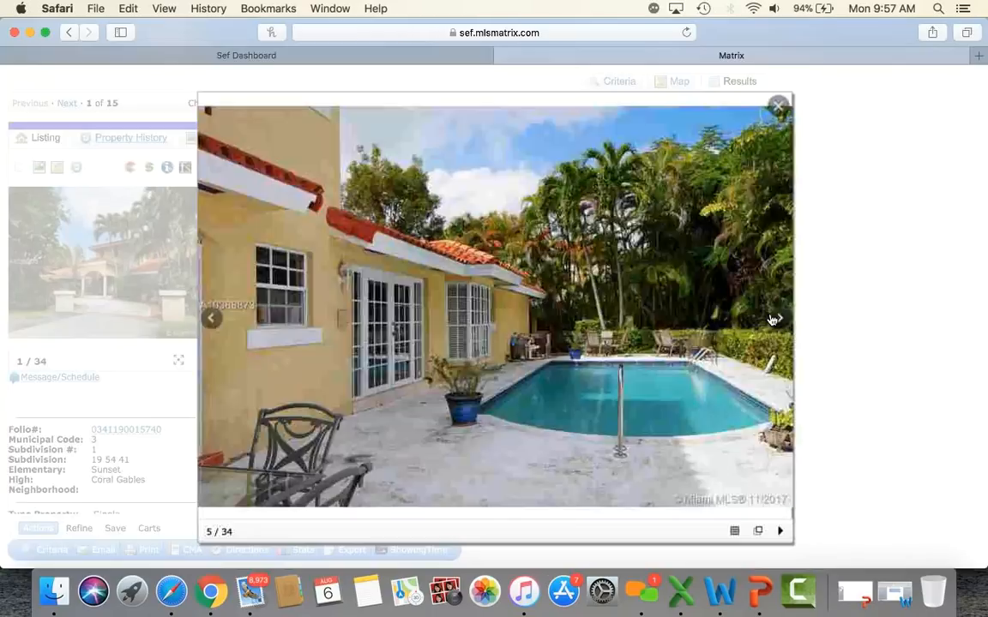
left_click(774, 319)
left_click(779, 106)
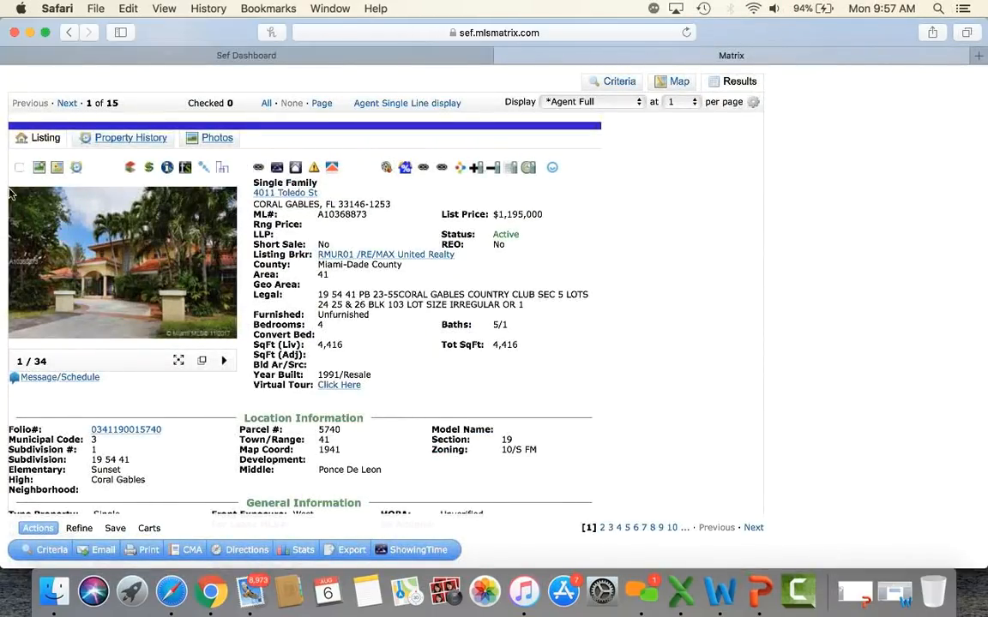
left_click(133, 138)
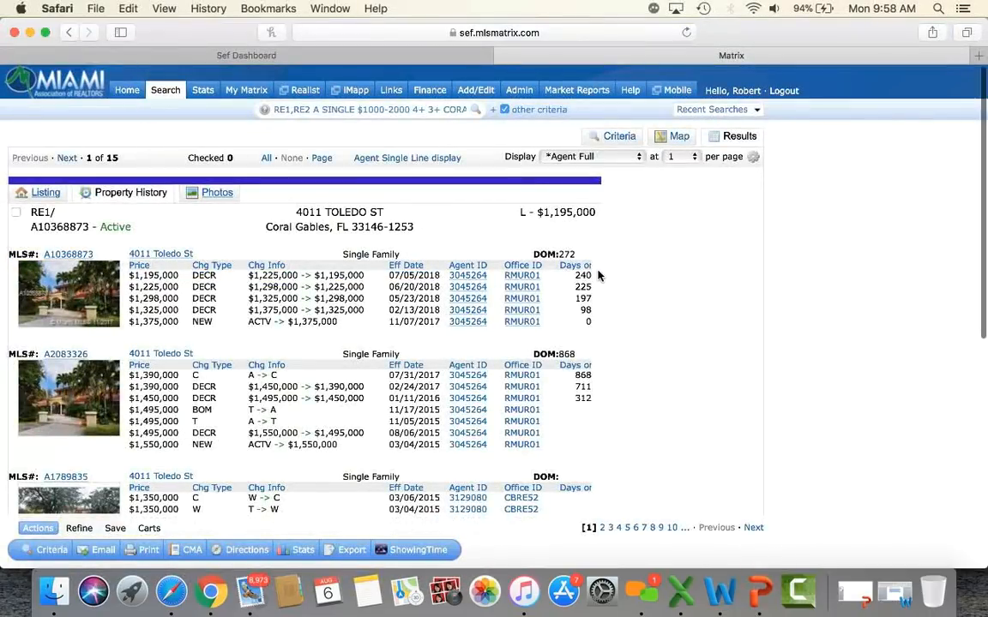
scroll(596, 275, "down", 3)
scroll(598, 276, "down", 1)
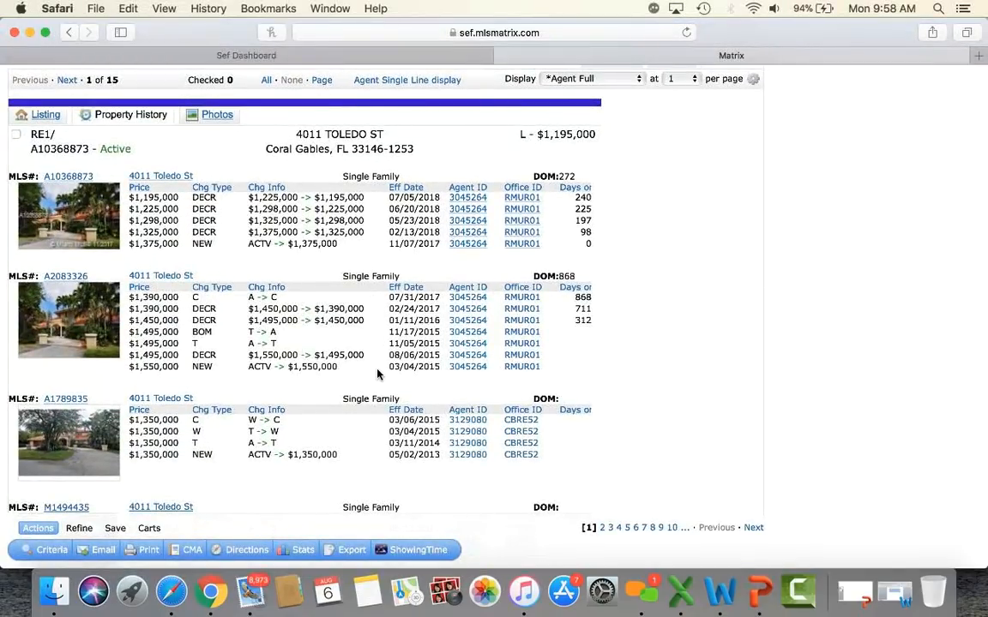
scroll(314, 379, "down", 1)
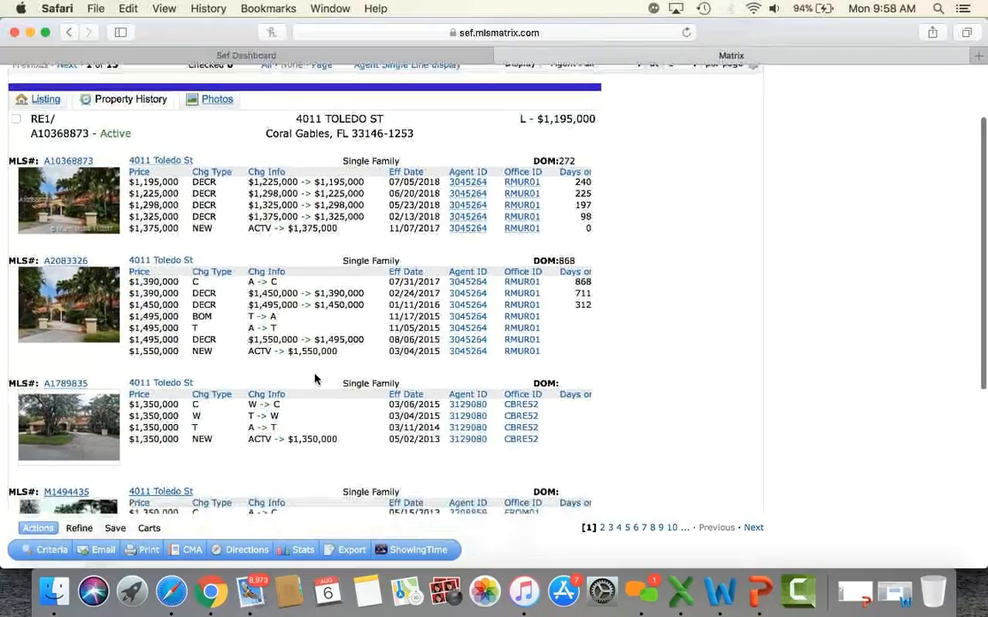
scroll(313, 379, "down", 5)
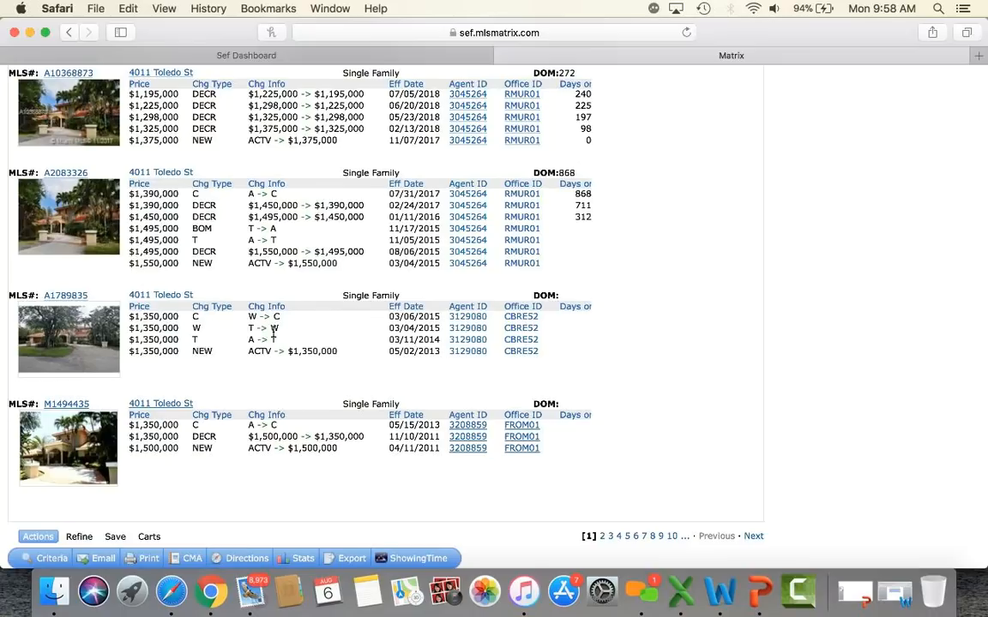
scroll(275, 319, "up", 3)
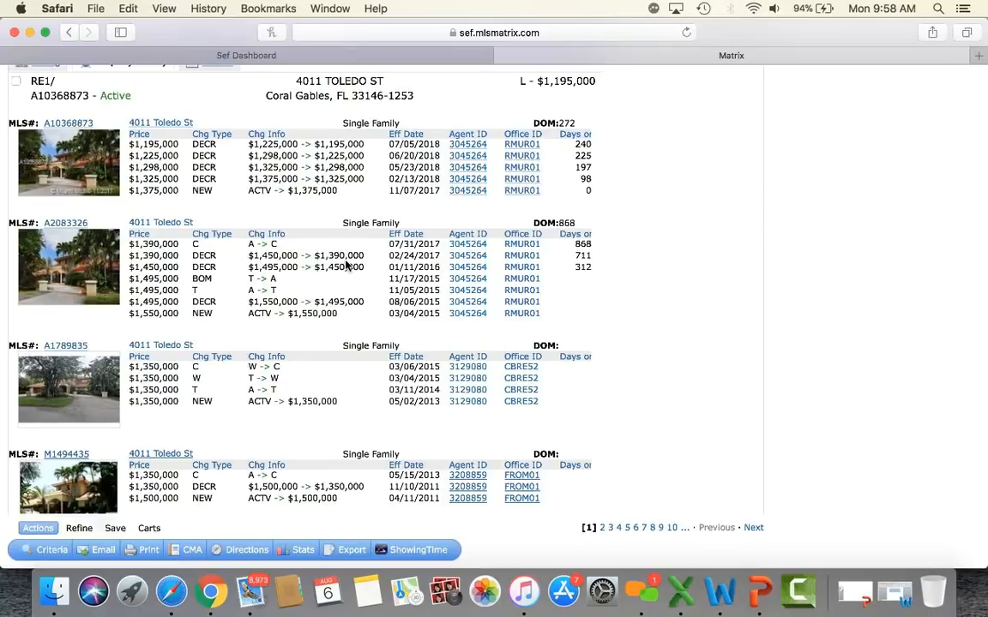
scroll(310, 250, "up", 3)
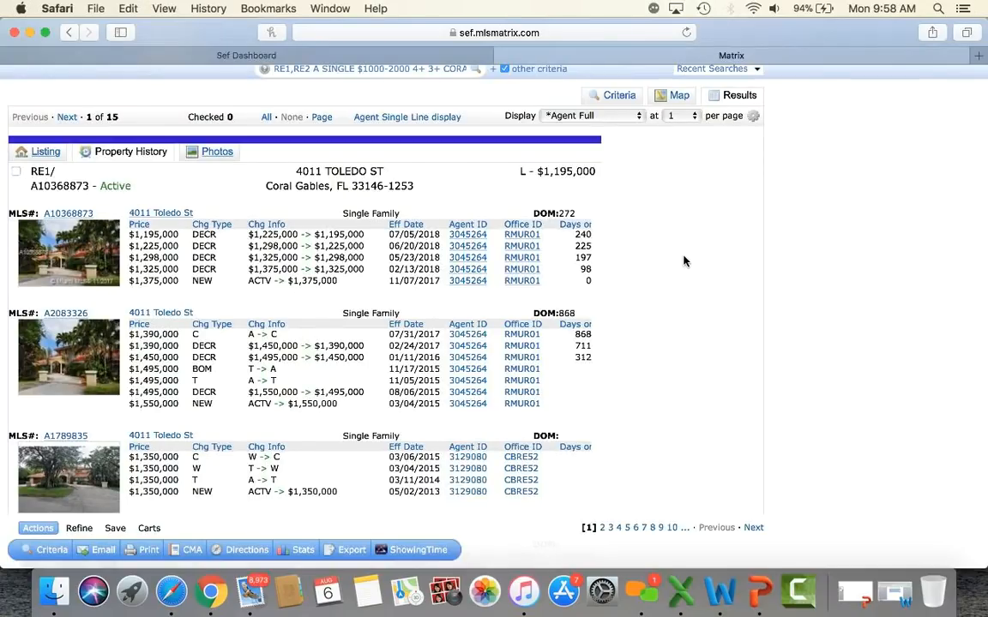
scroll(683, 261, "down", 3)
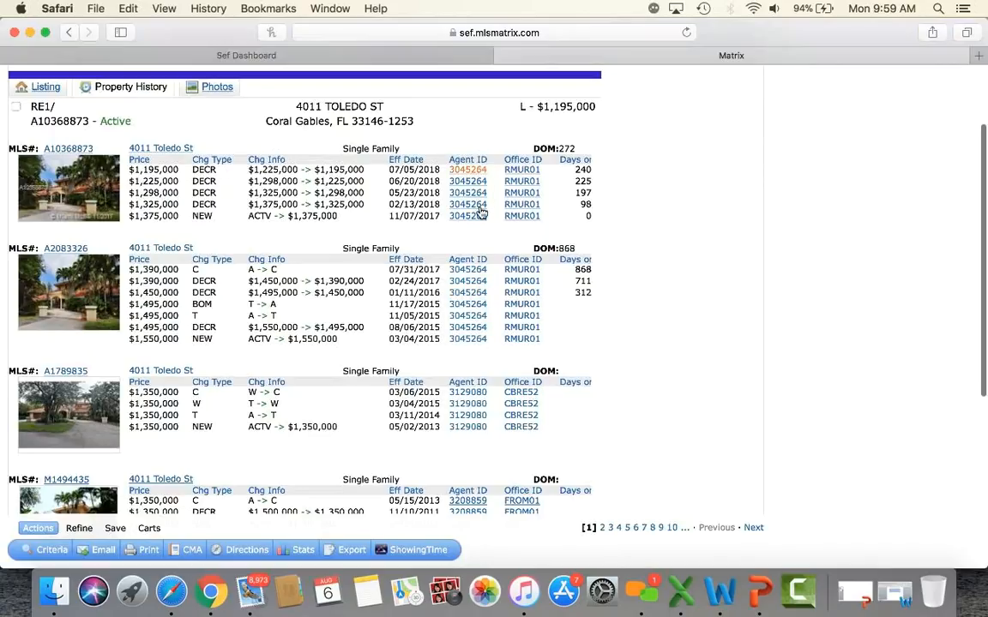
scroll(477, 337, "down", 3)
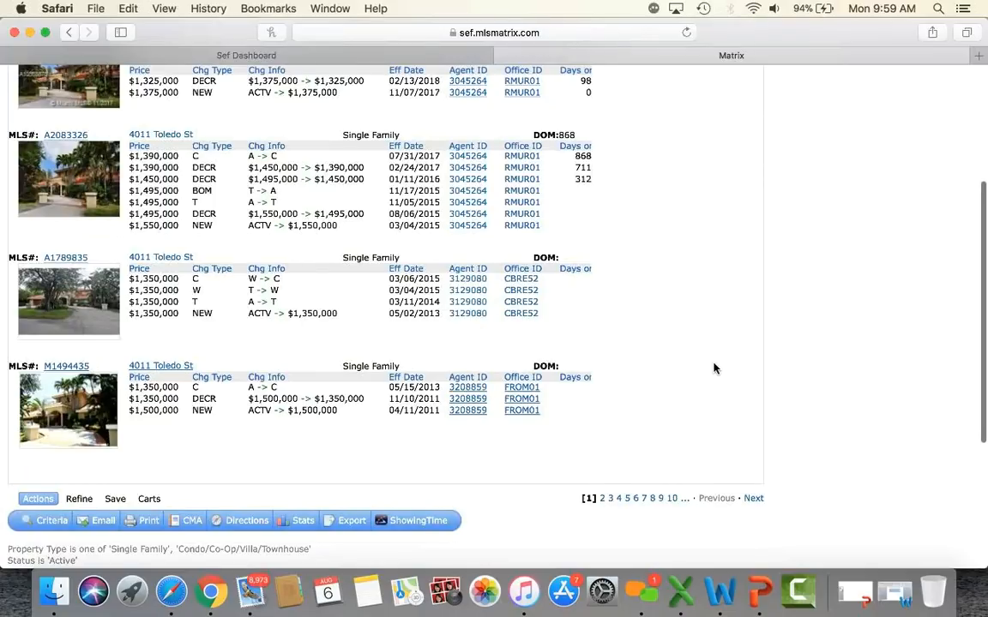
scroll(713, 369, "up", 2)
scroll(713, 368, "up", 5)
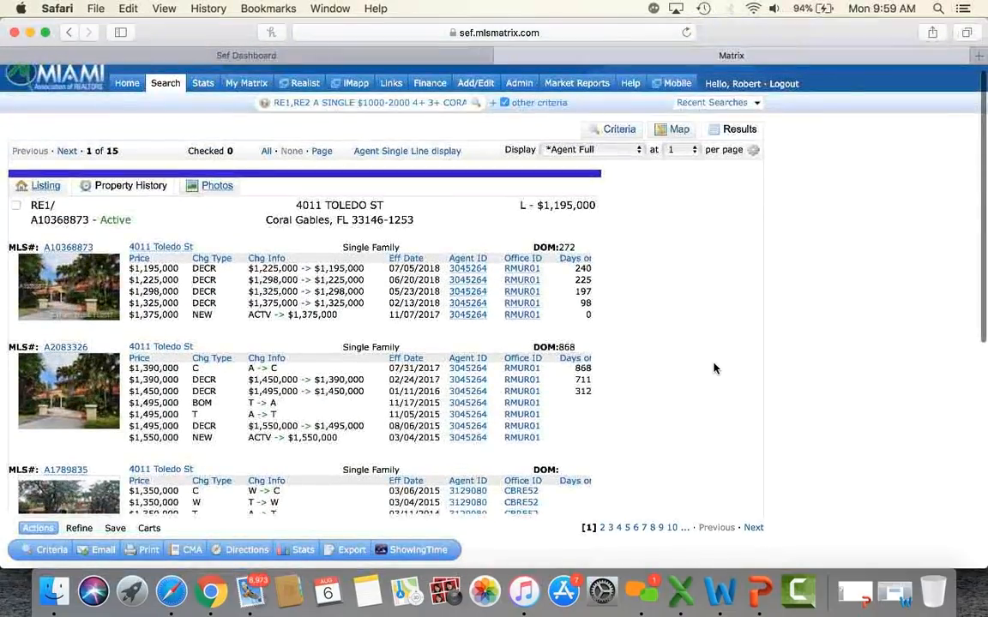
left_click(47, 188)
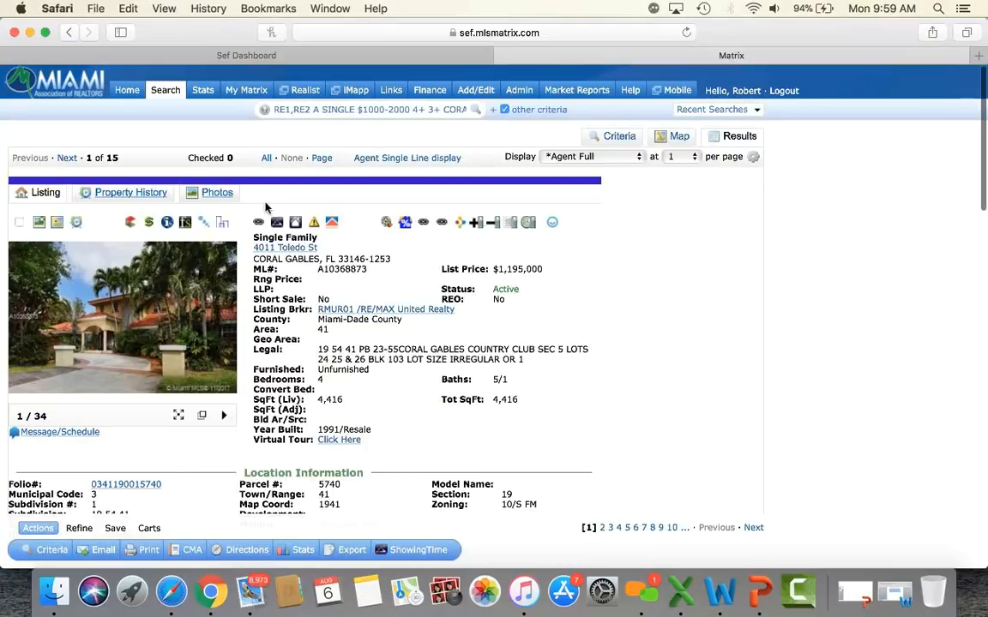
scroll(276, 204, "down", 2)
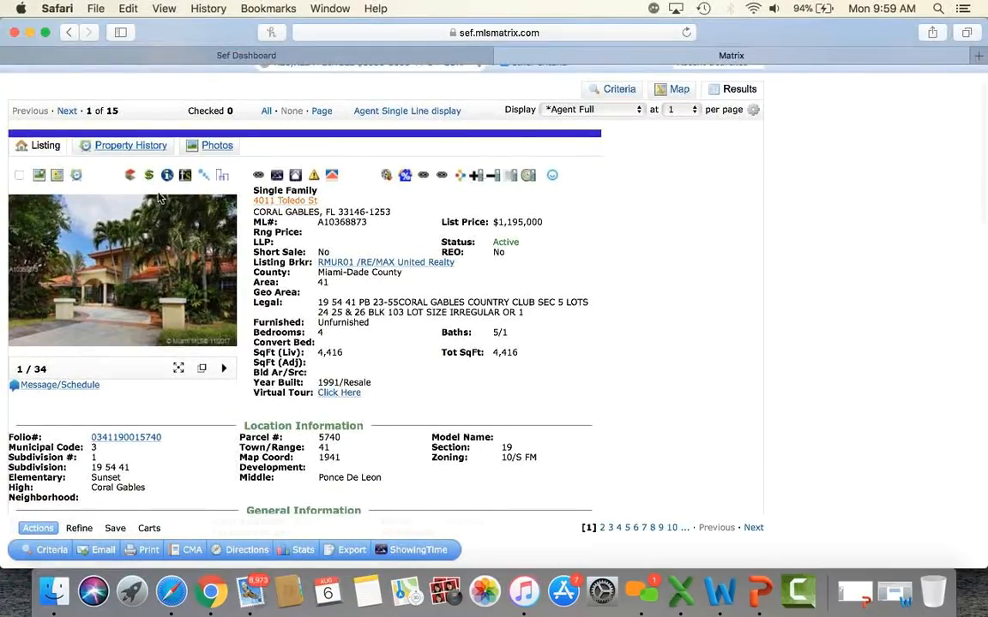
Step: Open the listing's location map, reposition its window, and switch it to satellite imagery
left_click(57, 176)
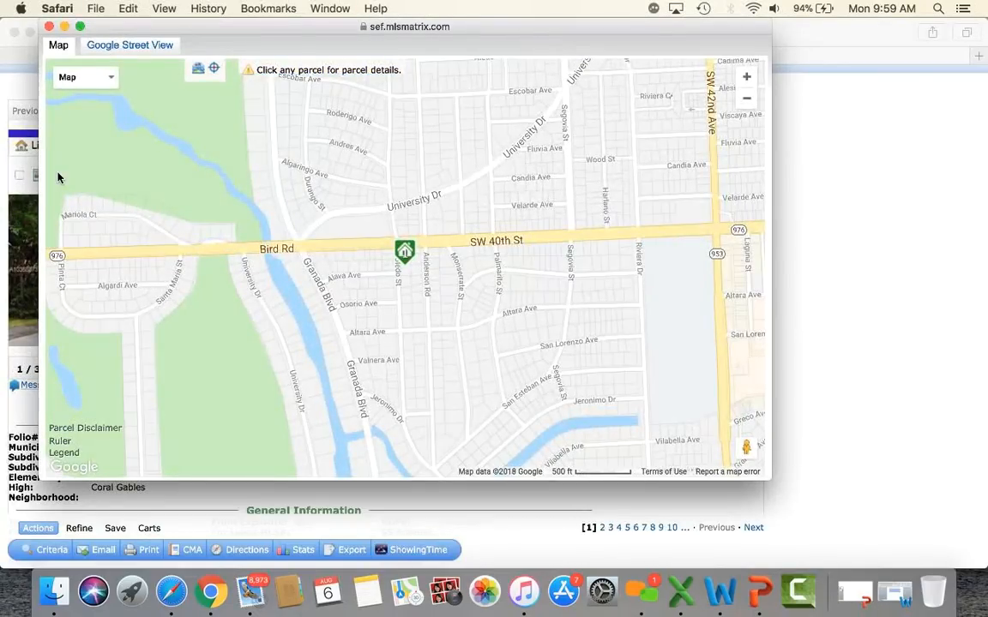
mouse_move(410, 255)
mouse_move(480, 28)
left_mouse_down()
mouse_move(433, 27)
mouse_move(489, 30)
left_mouse_up()
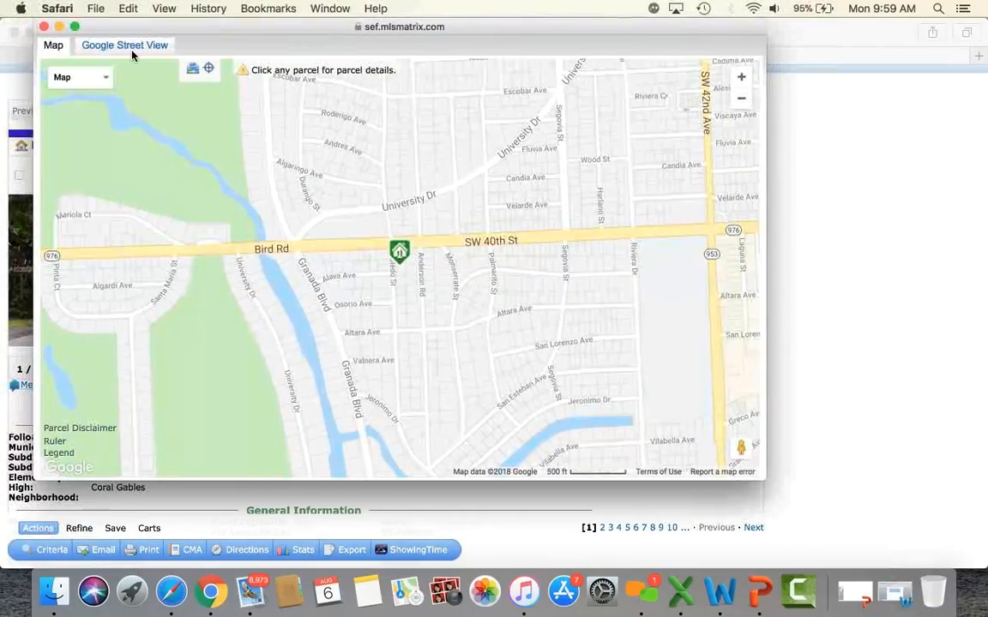
left_click(88, 78)
left_click(77, 119)
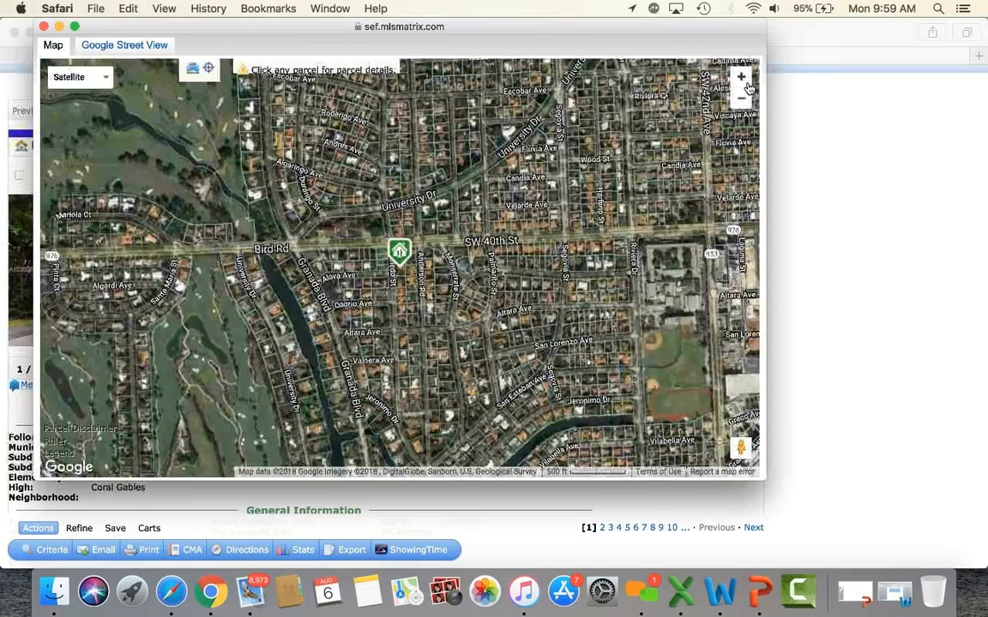
Step: Zoom the satellite map in five levels to see the house's roof up close
left_click(743, 79)
left_click(742, 79)
left_click(742, 79)
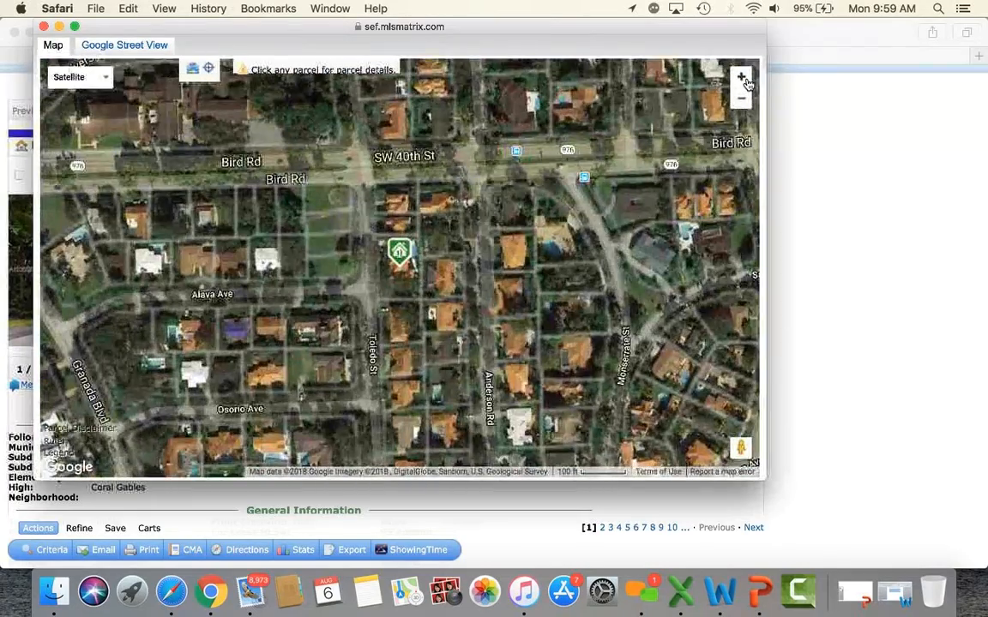
left_click(742, 79)
left_click(742, 79)
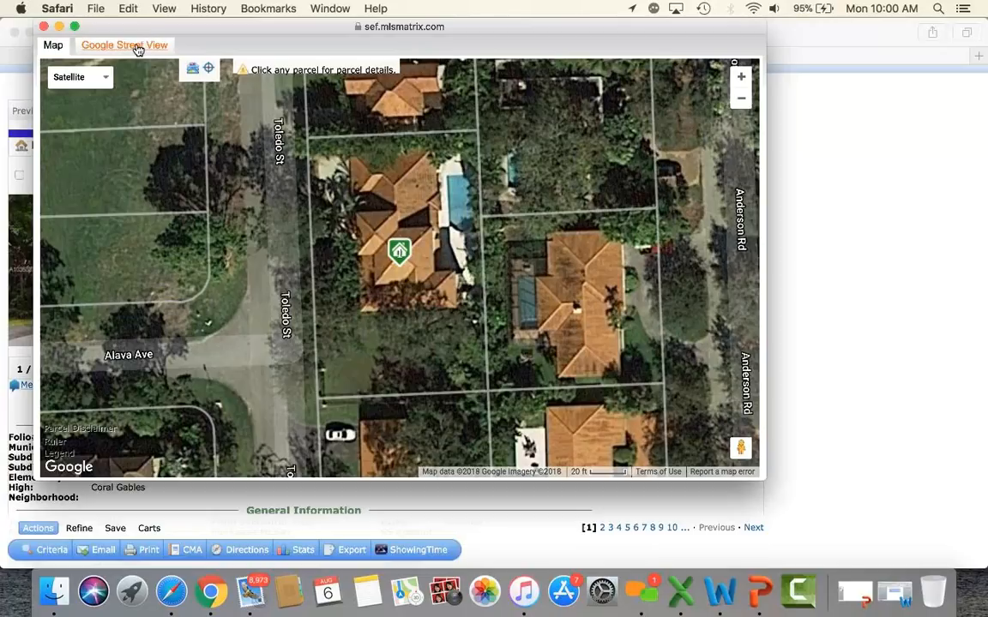
Step: Look around the house in Street View, then restore the plain road map and close it
left_click(137, 48)
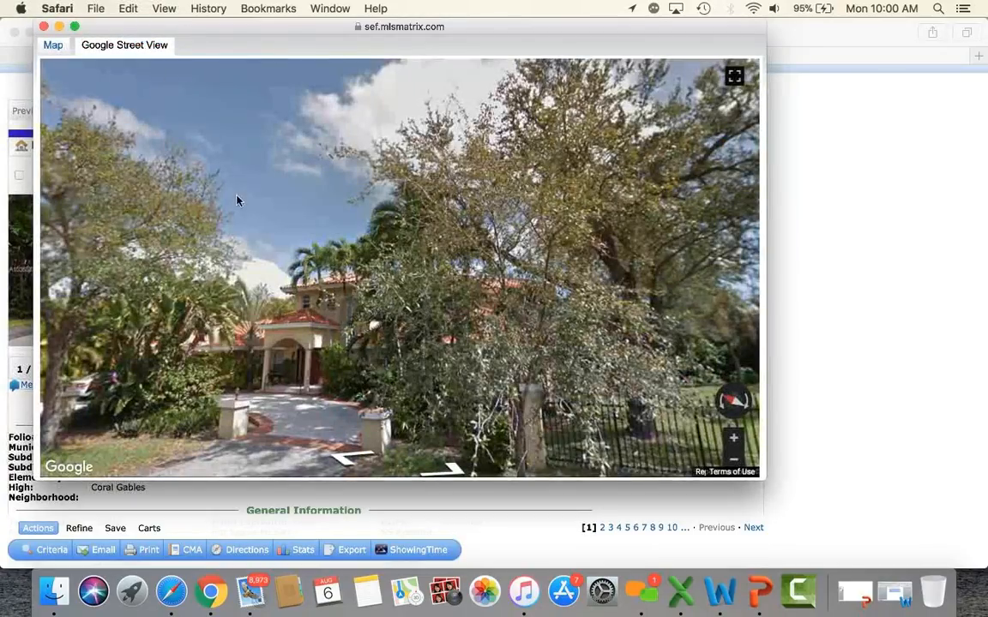
left_click_drag(263, 341, 330, 267)
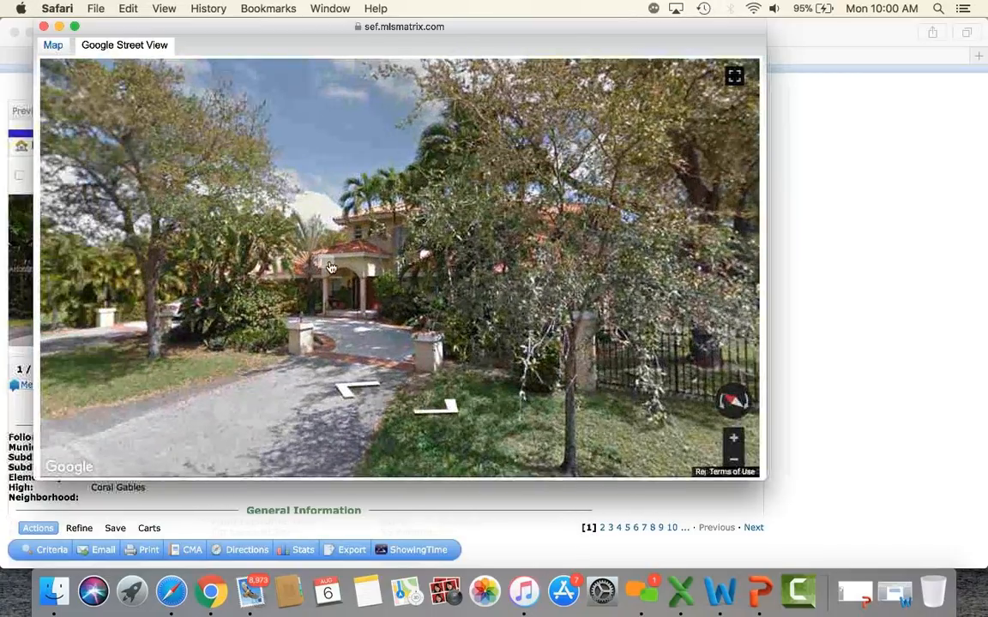
left_click(51, 45)
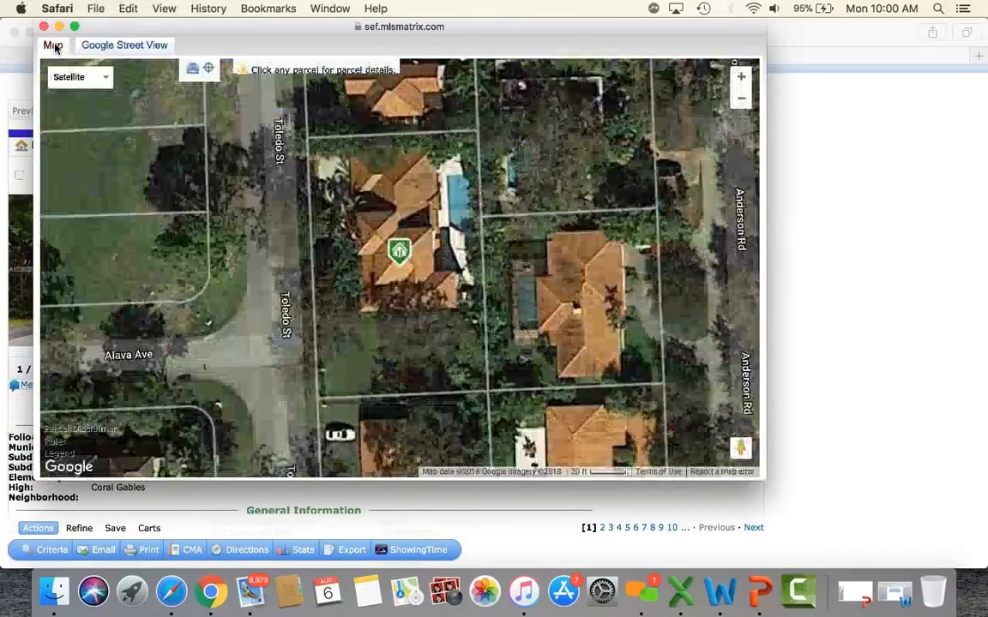
left_click(93, 77)
left_click(93, 99)
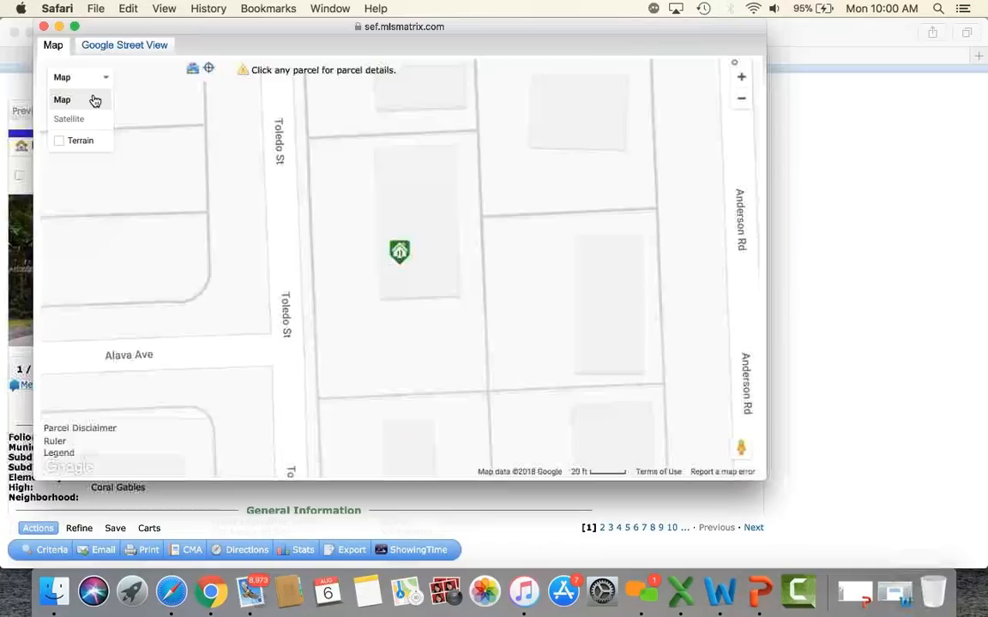
left_click(44, 29)
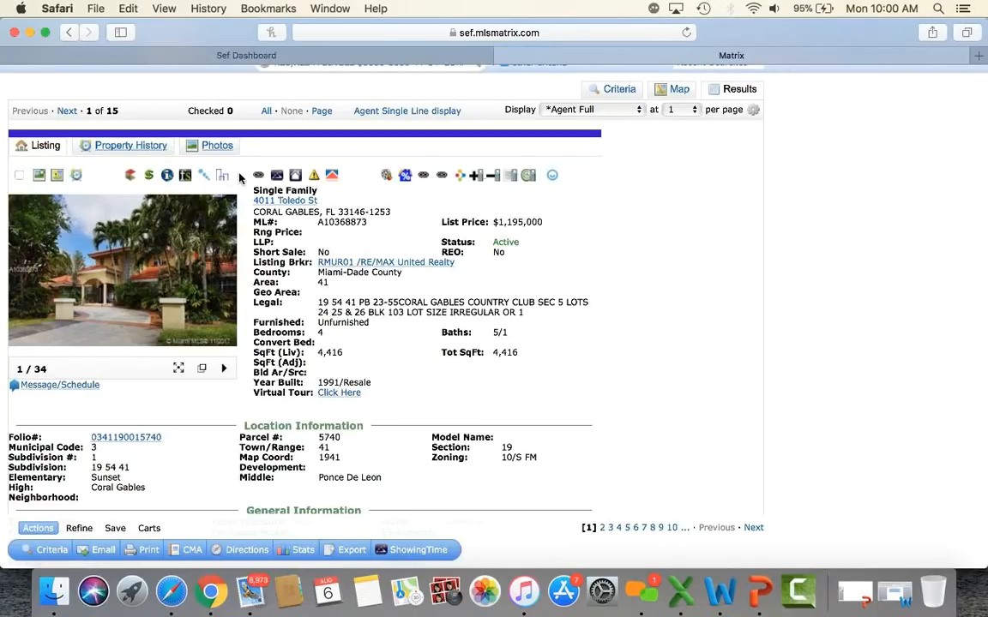
left_click(150, 177)
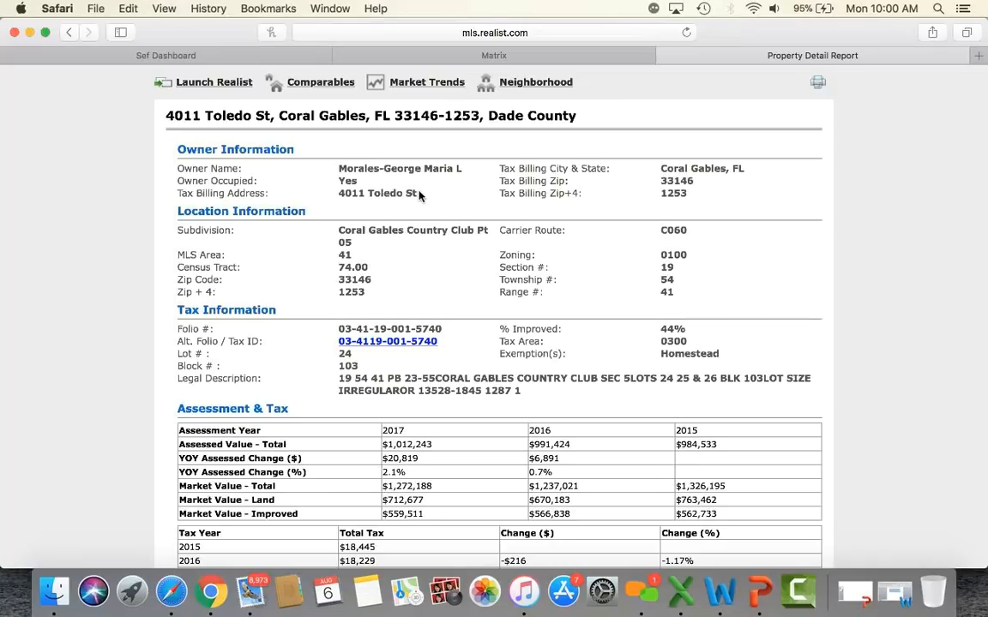
Step: Scroll through the Realist Property Detail Report, then launch the listing's IMAPP tax report
scroll(334, 305, "down", 5)
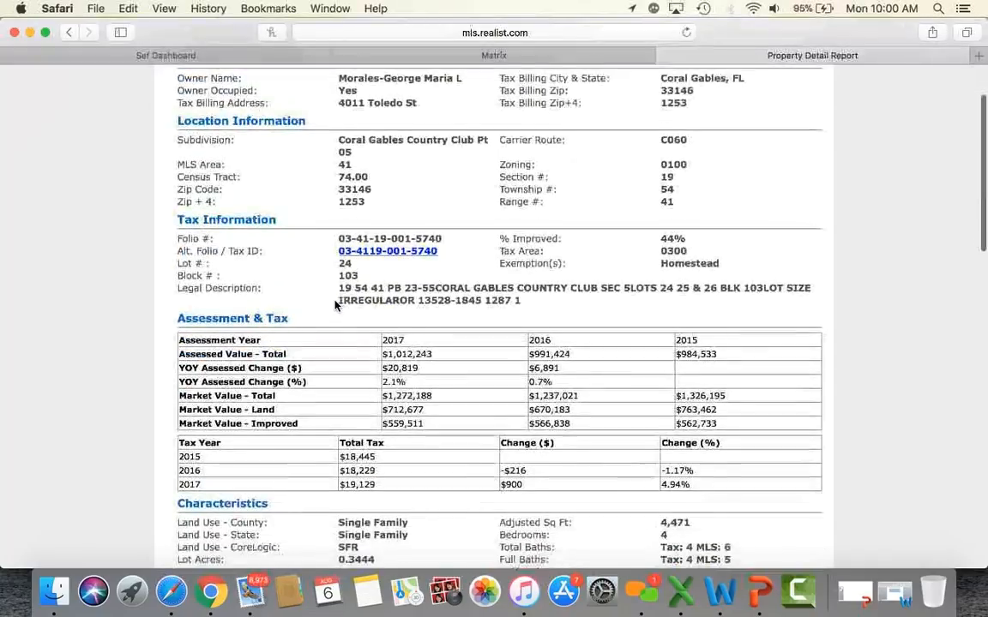
scroll(335, 305, "down", 2)
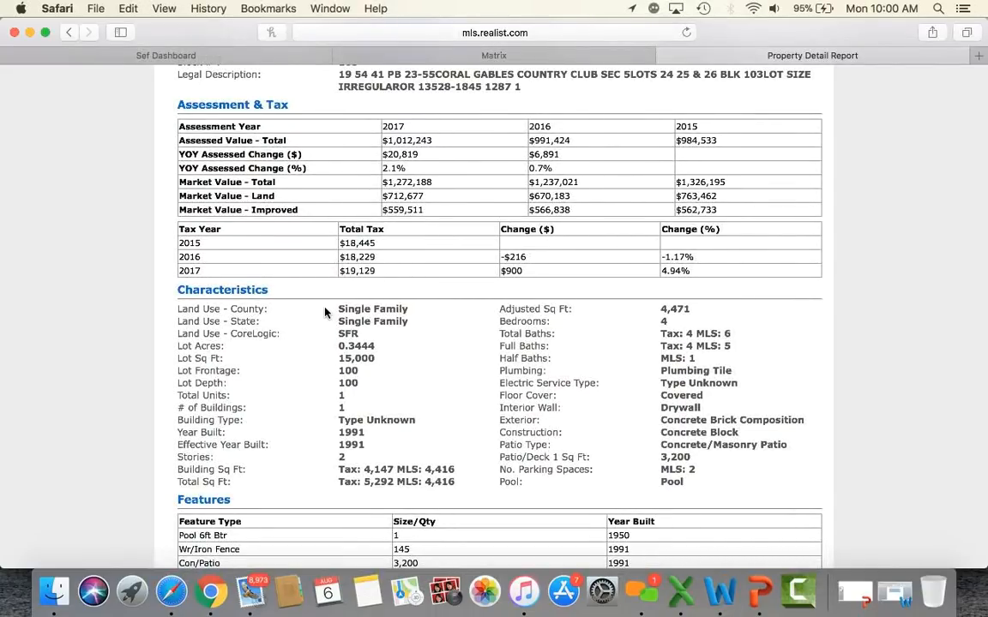
scroll(325, 313, "down", 6)
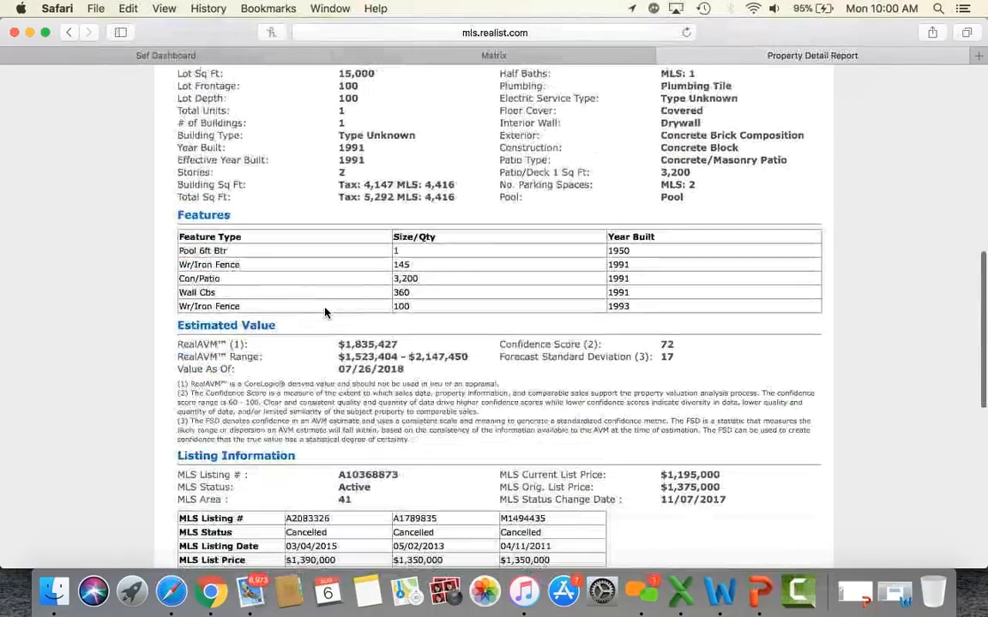
scroll(325, 312, "down", 10)
scroll(325, 308, "down", 2)
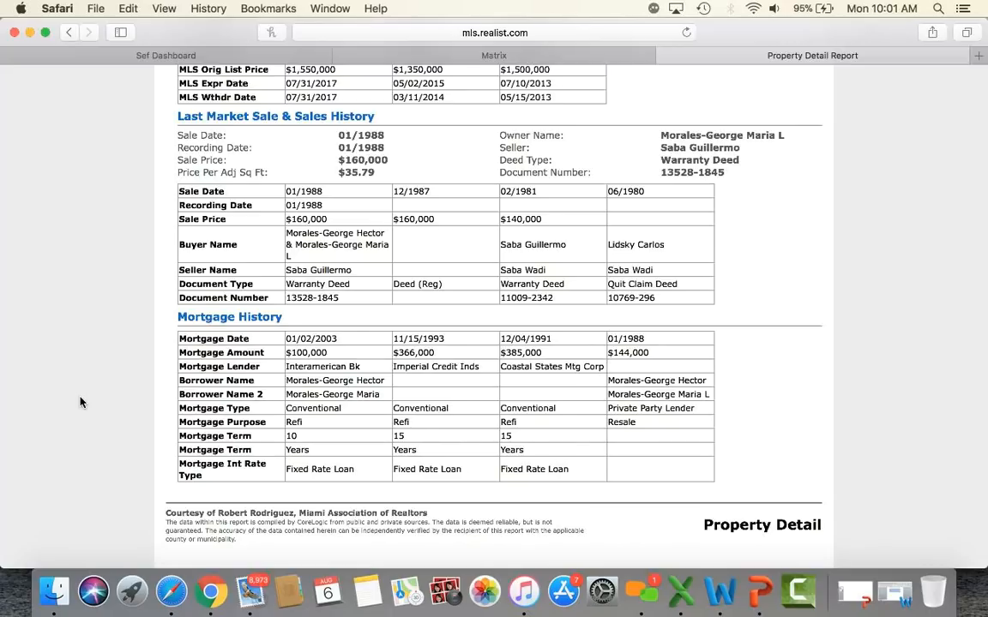
scroll(81, 403, "up", 15)
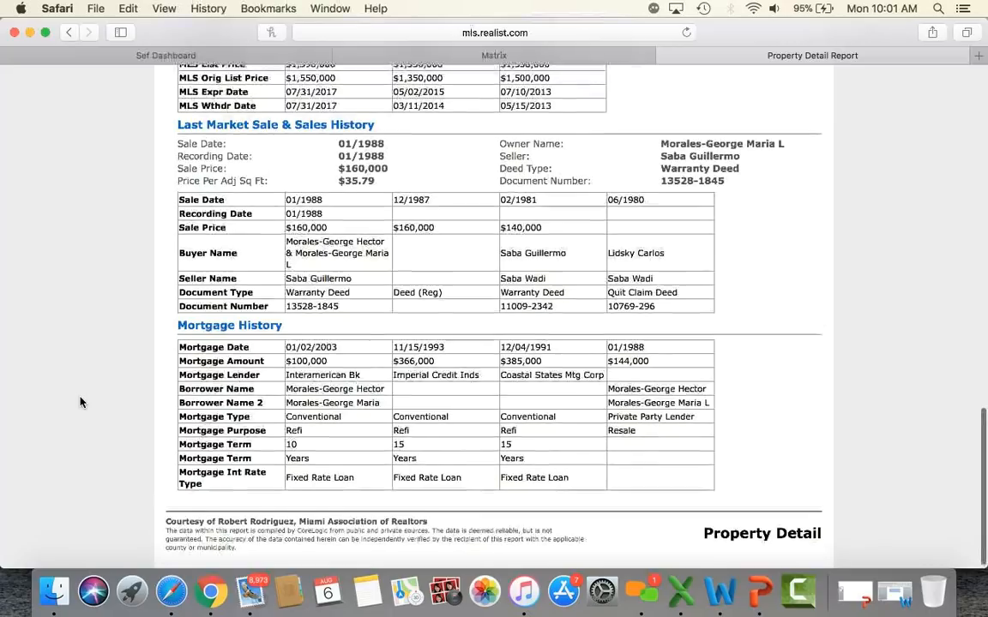
scroll(81, 402, "up", 6)
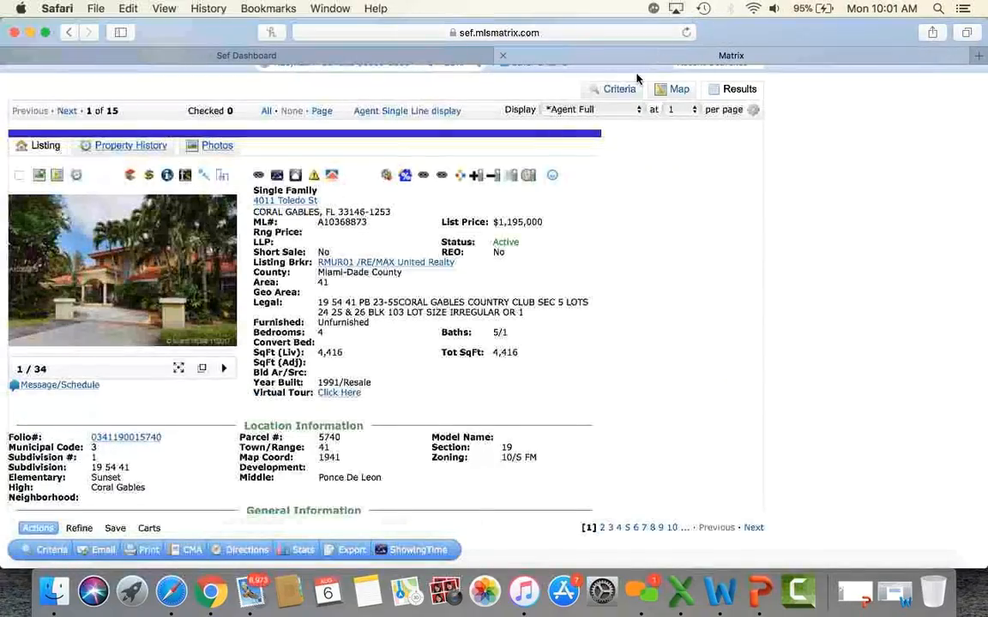
left_click(168, 179)
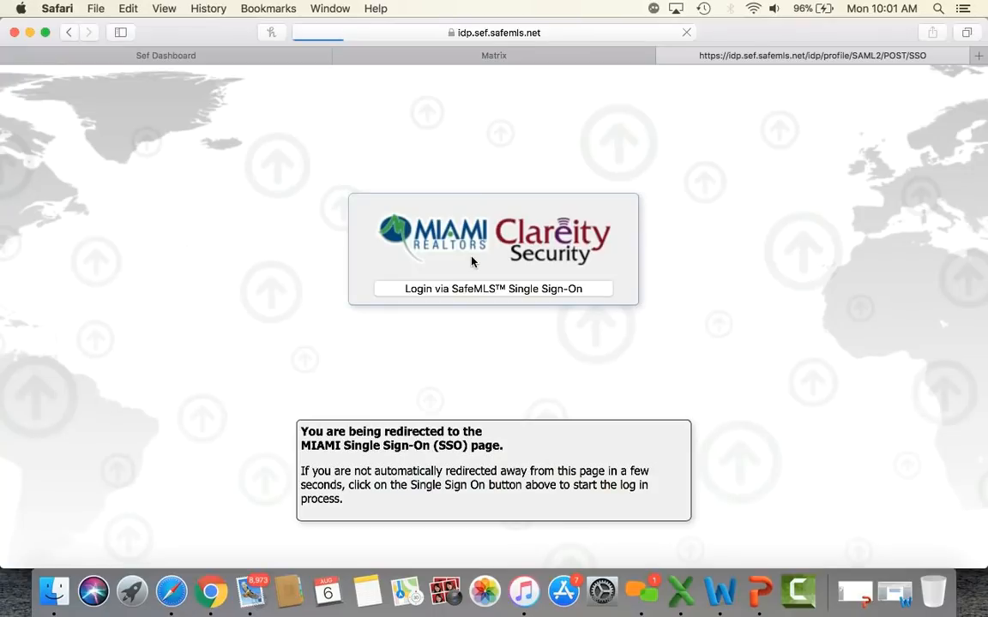
Step: Confirm the form send, scroll through the Miami-Dade IMAPP tax report, and close it
left_click(612, 142)
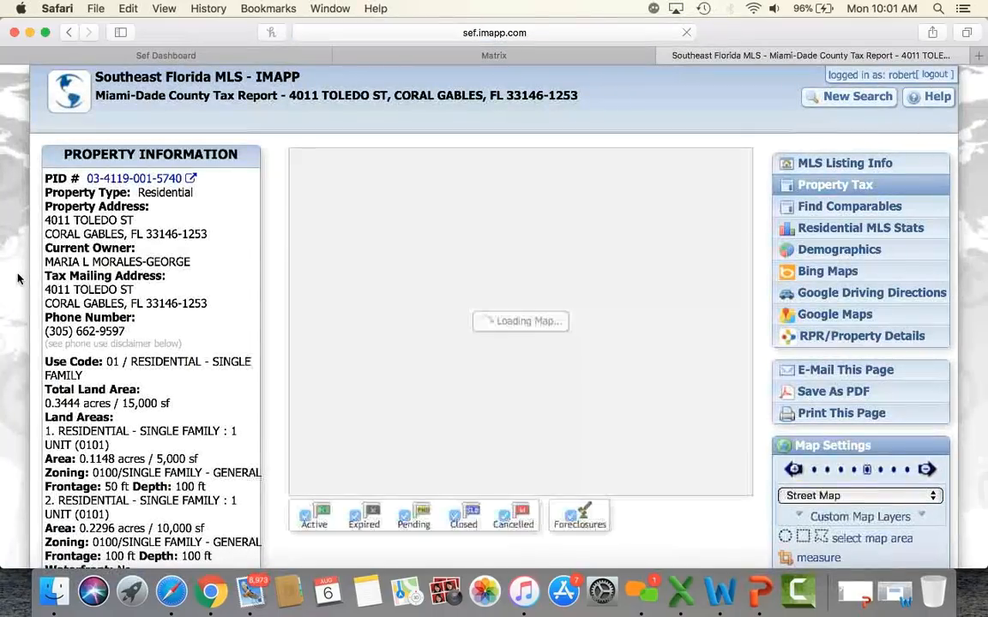
scroll(151, 221, "down", 2)
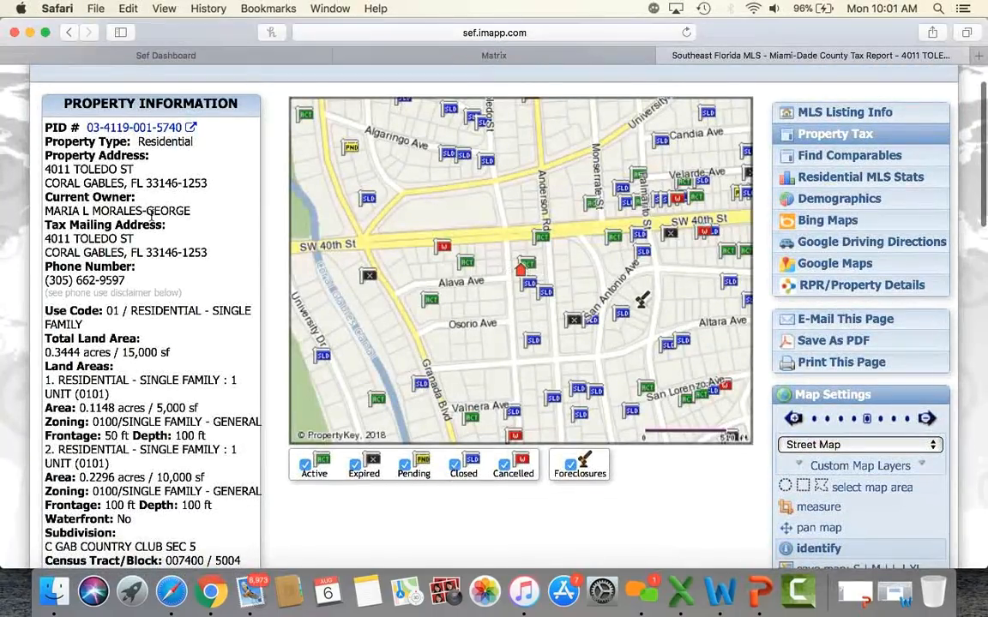
scroll(163, 243, "down", 4)
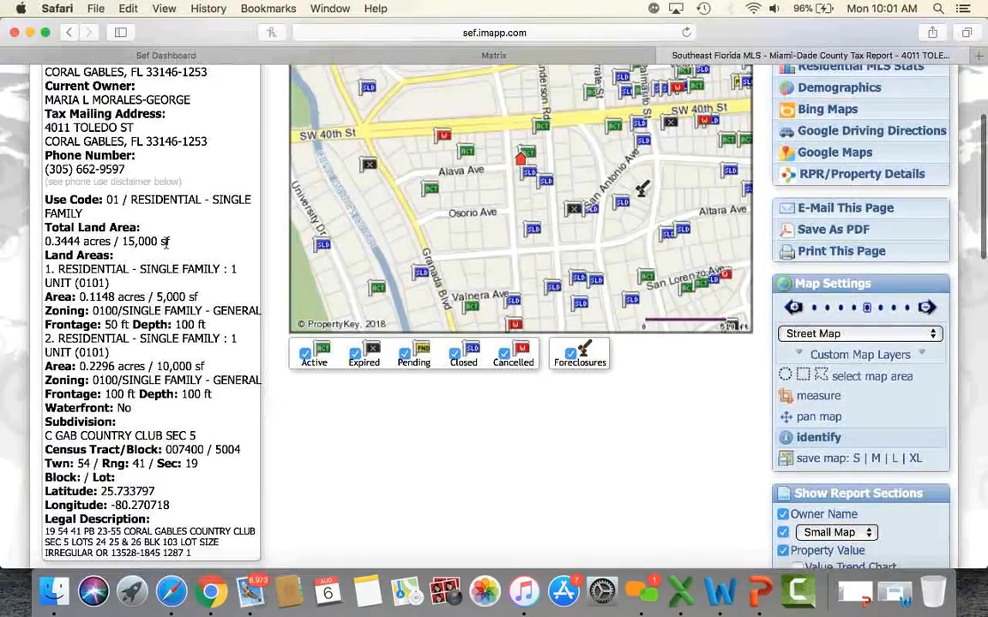
scroll(221, 324, "down", 2)
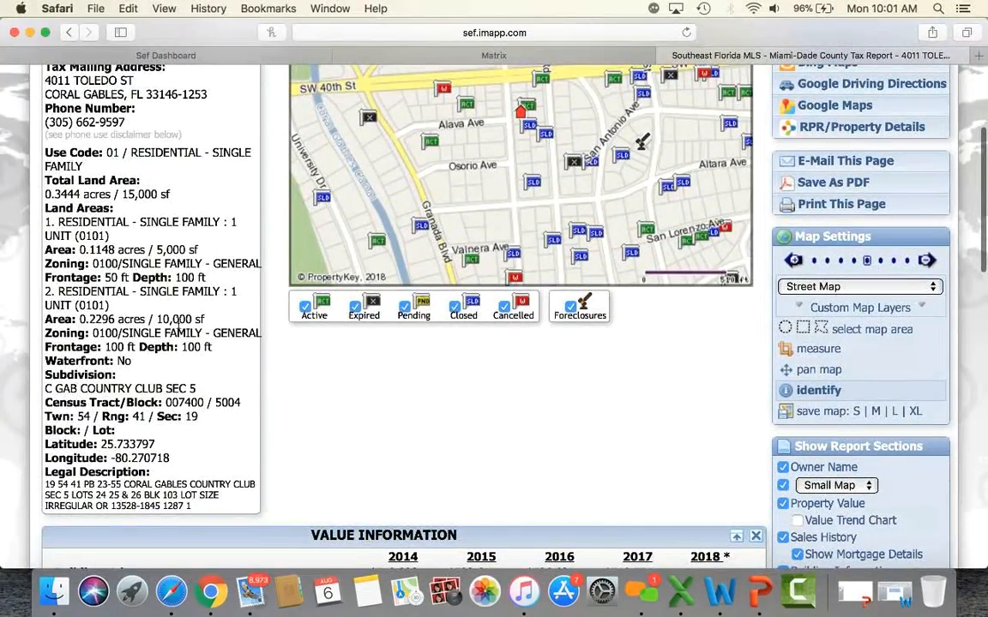
scroll(126, 354, "down", 15)
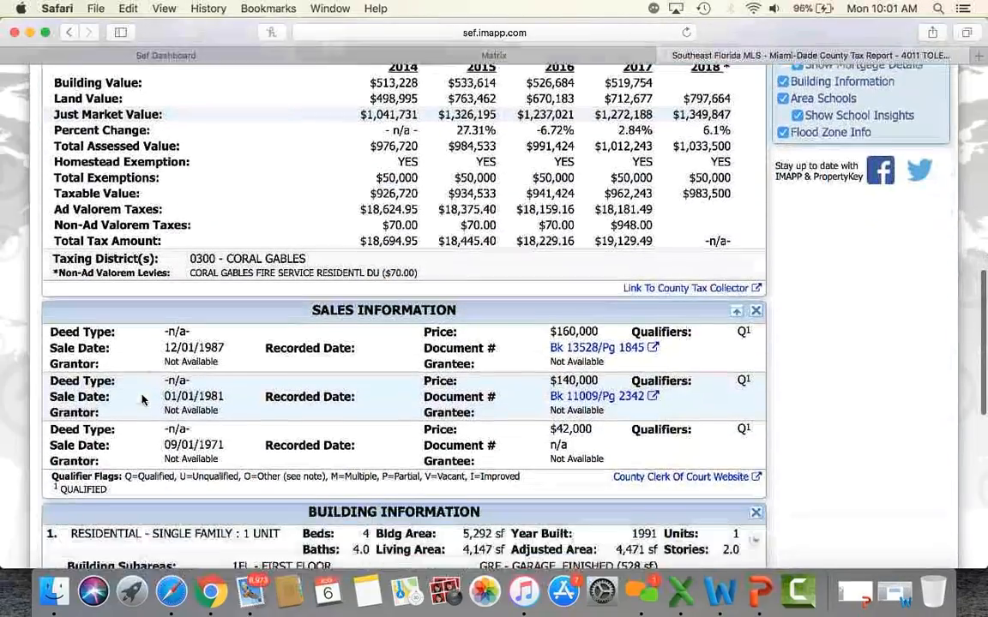
scroll(143, 400, "down", 12)
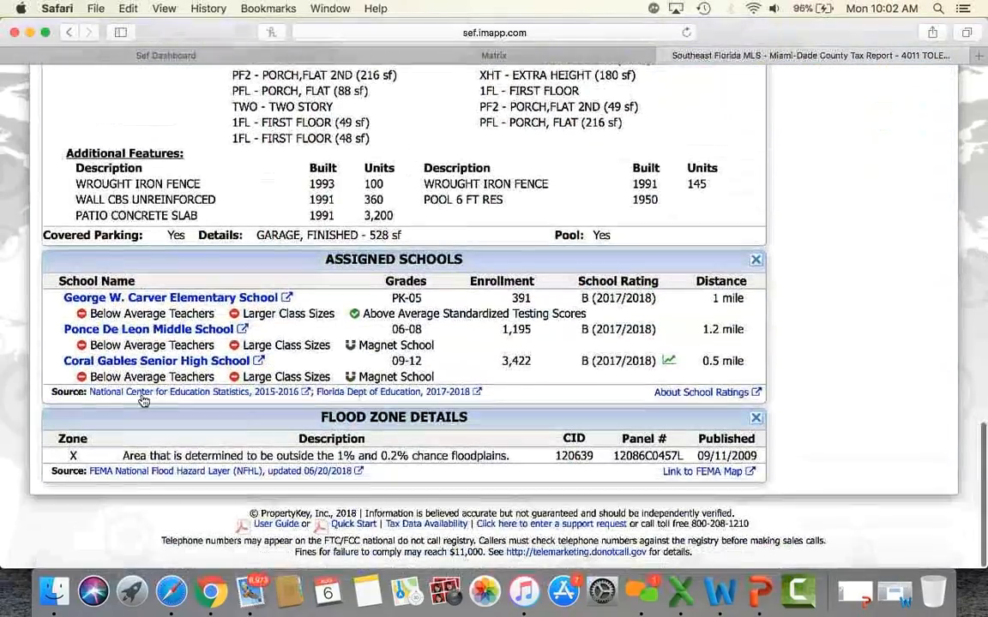
left_click(662, 56)
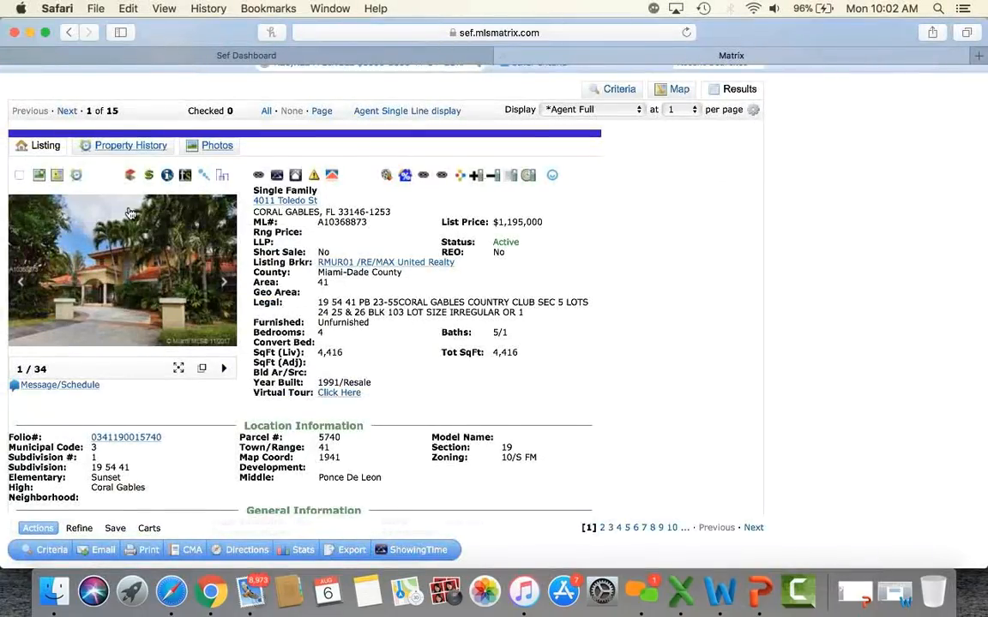
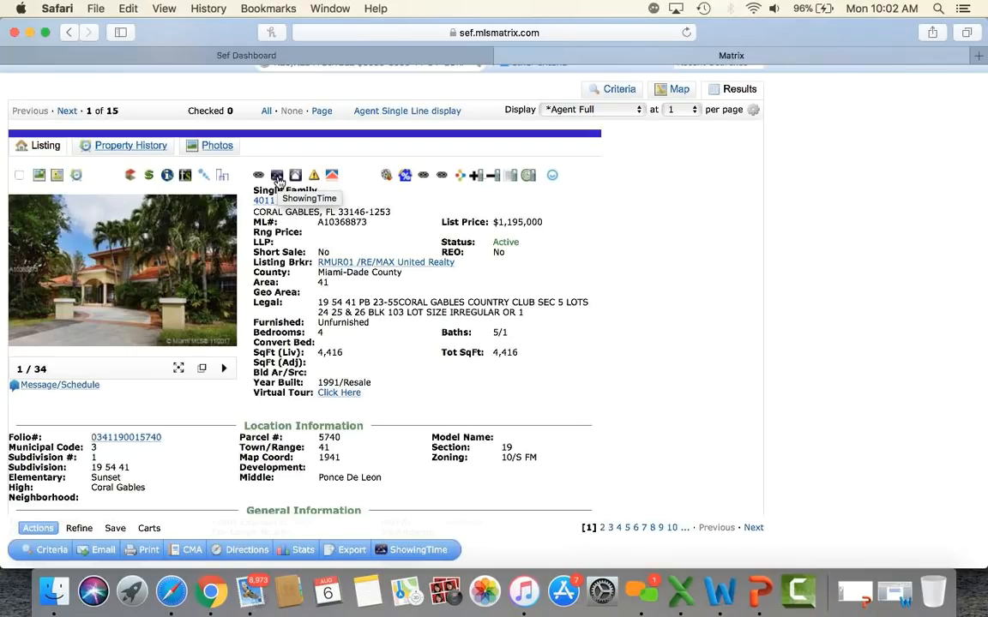
Step: Check the listing's showing scheduler and data-error report form, closing both without sending anything
left_click(278, 180)
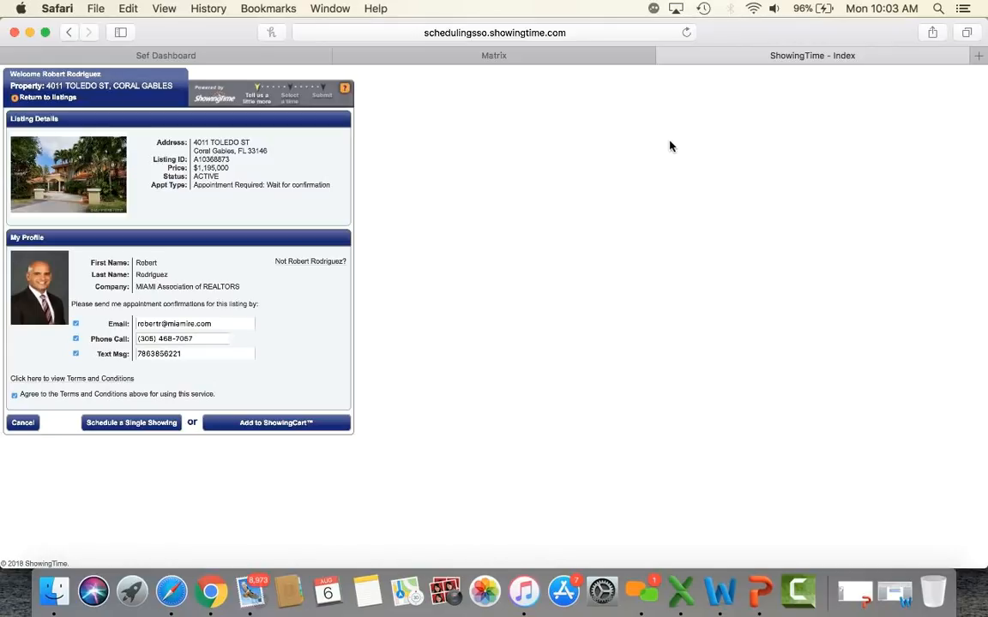
left_click(665, 56)
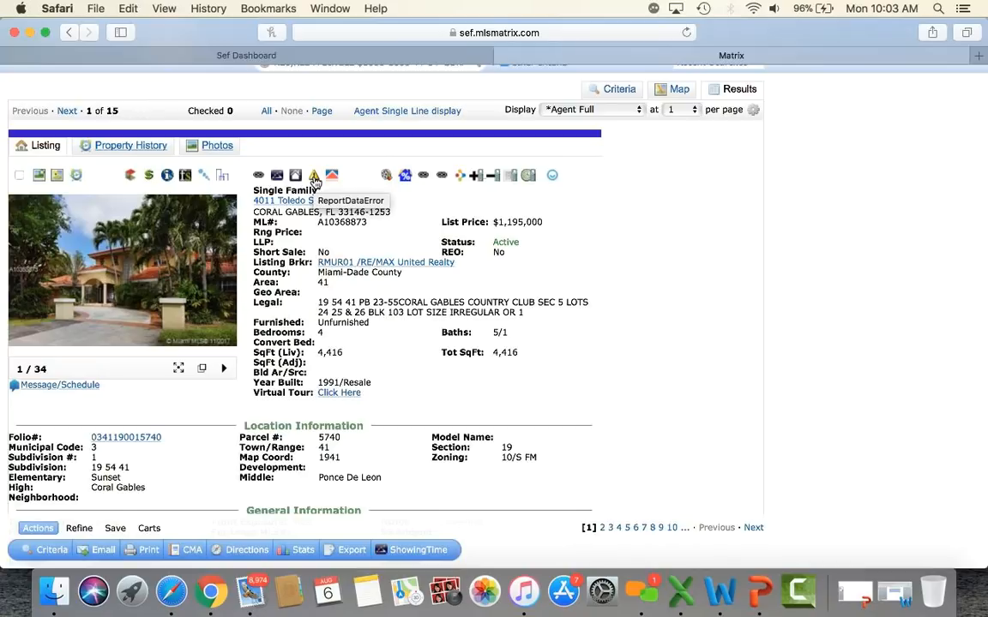
left_click(315, 178)
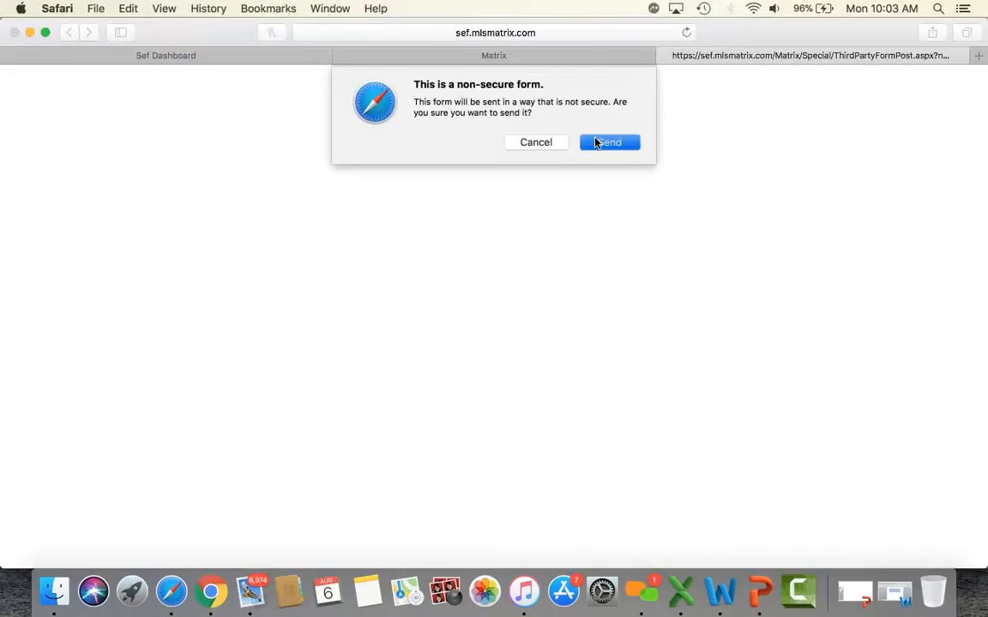
left_click(596, 142)
left_click(479, 209)
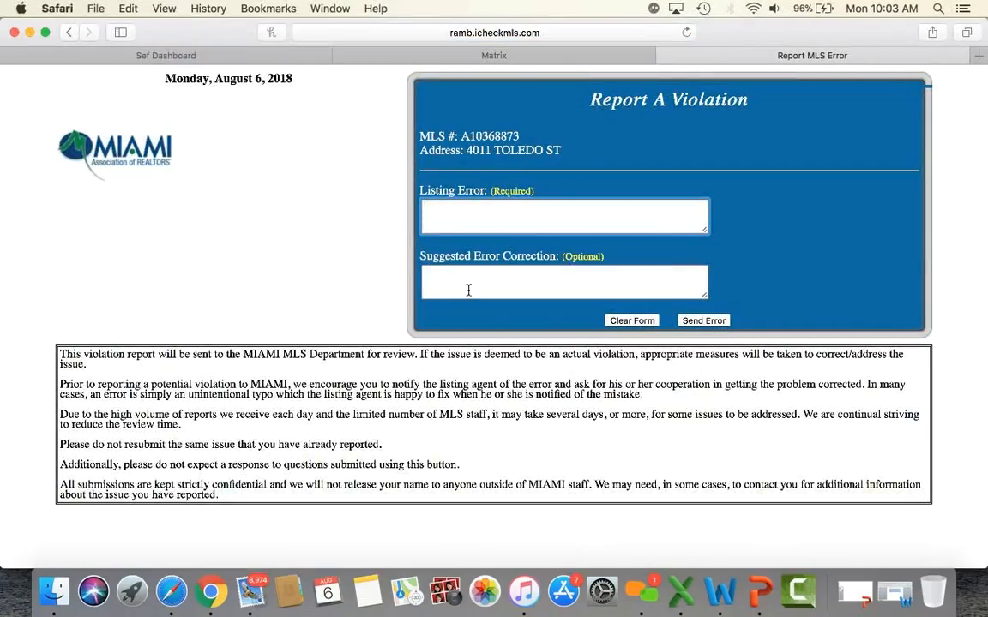
left_click(666, 56)
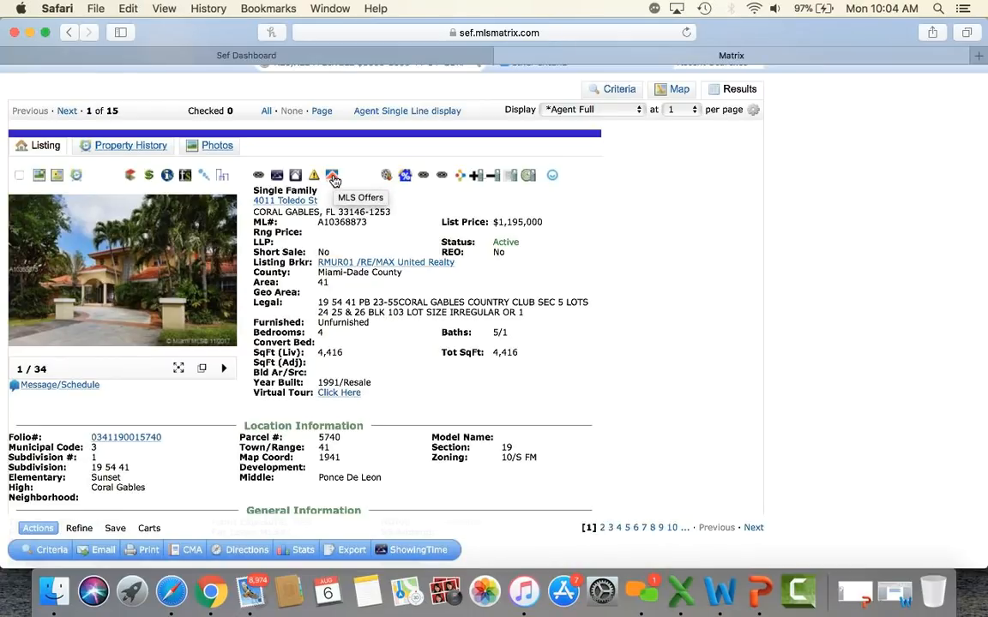
Step: Look up offers (none found), then open RatePlug's mortgage estimate and its detailed lender report
left_click(333, 179)
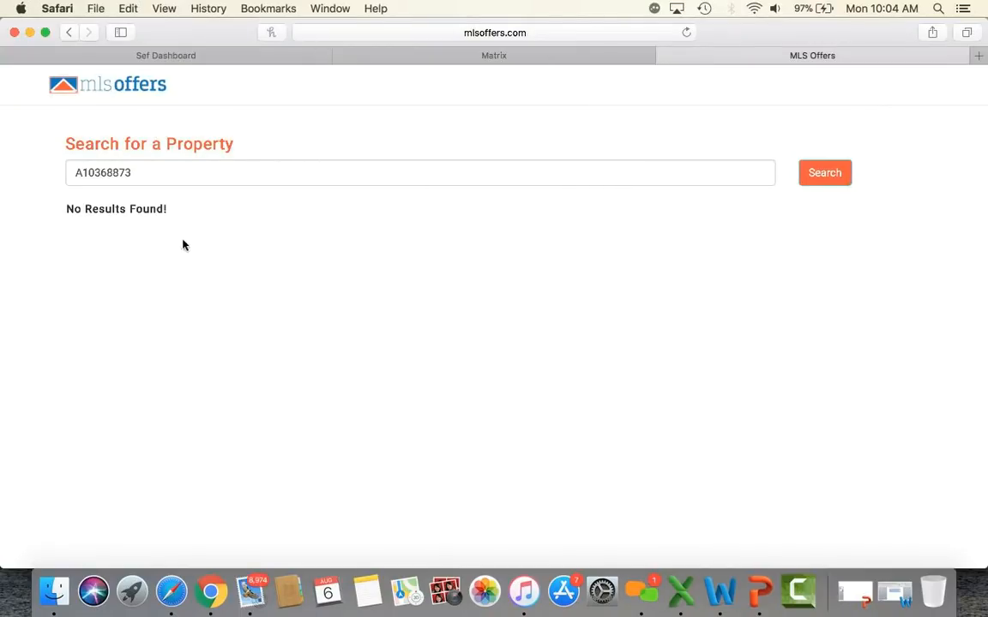
left_click(663, 56)
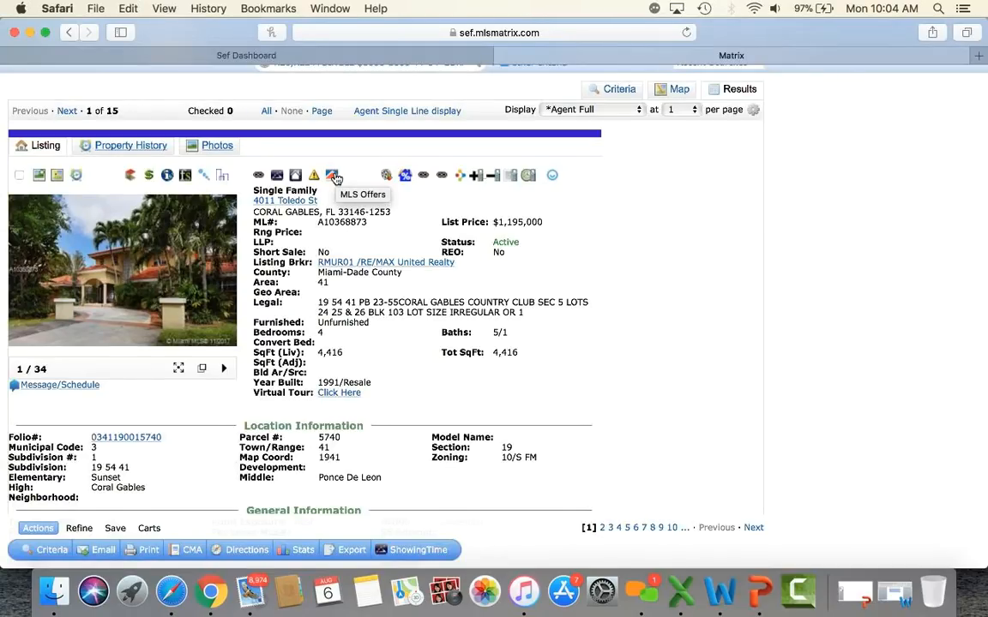
left_click(406, 178)
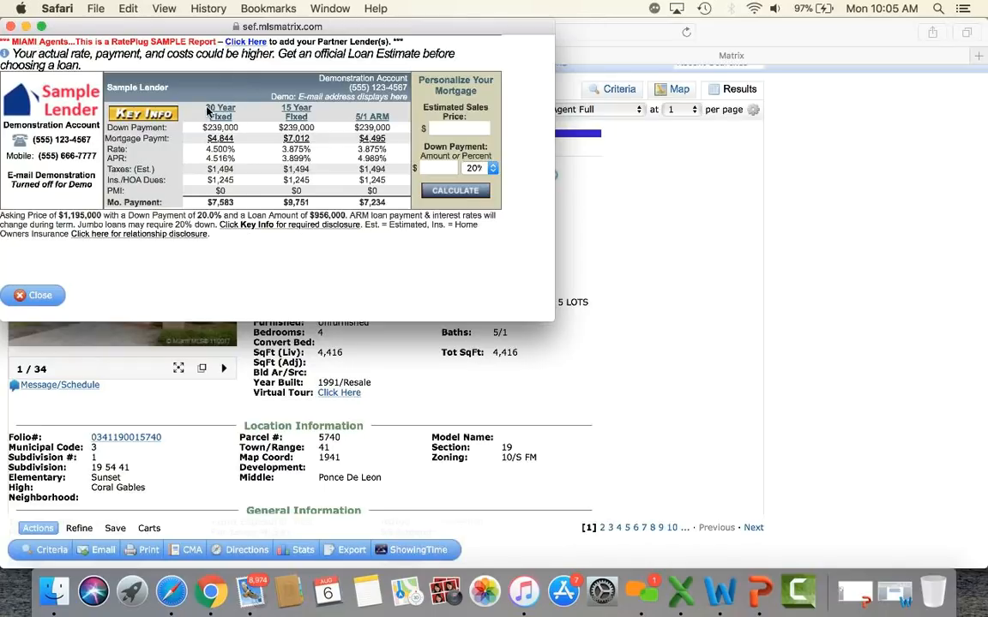
left_click(146, 117)
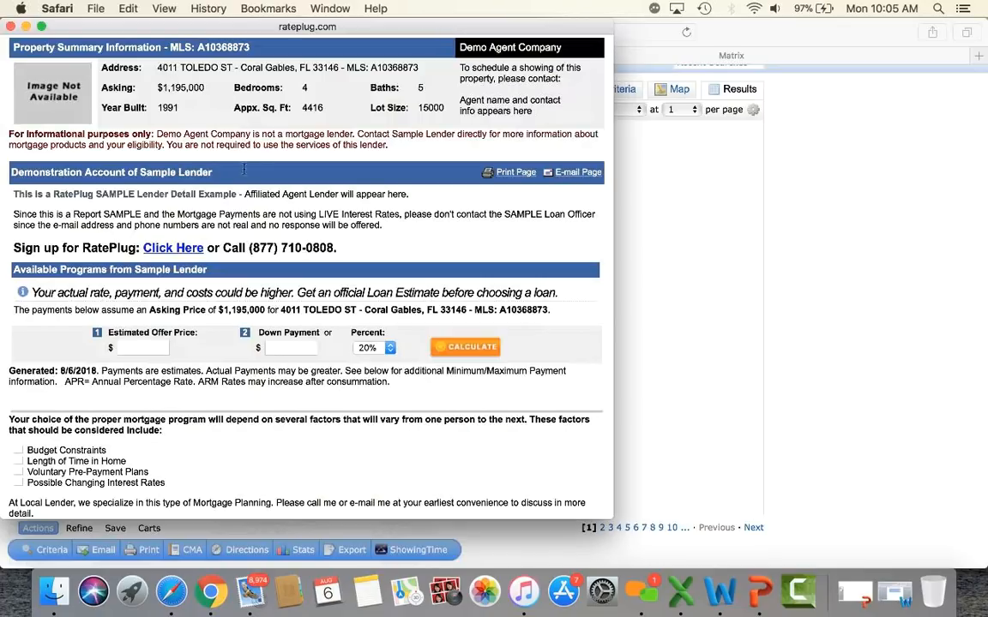
Step: Scroll through the RatePlug lender report, then close it and the mortgage calculator window
scroll(201, 367, "down", 3)
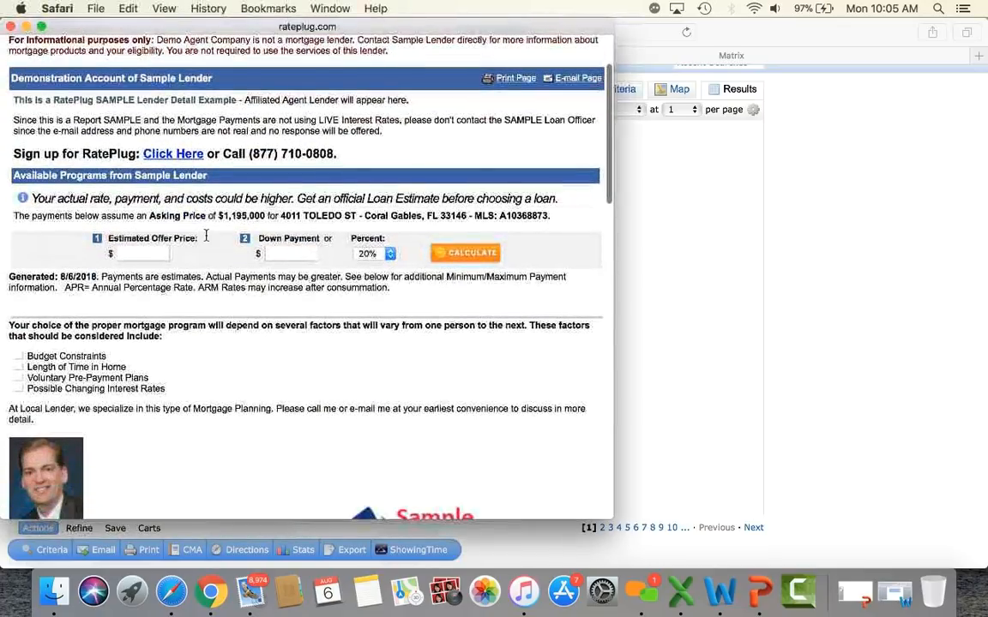
scroll(201, 367, "down", 10)
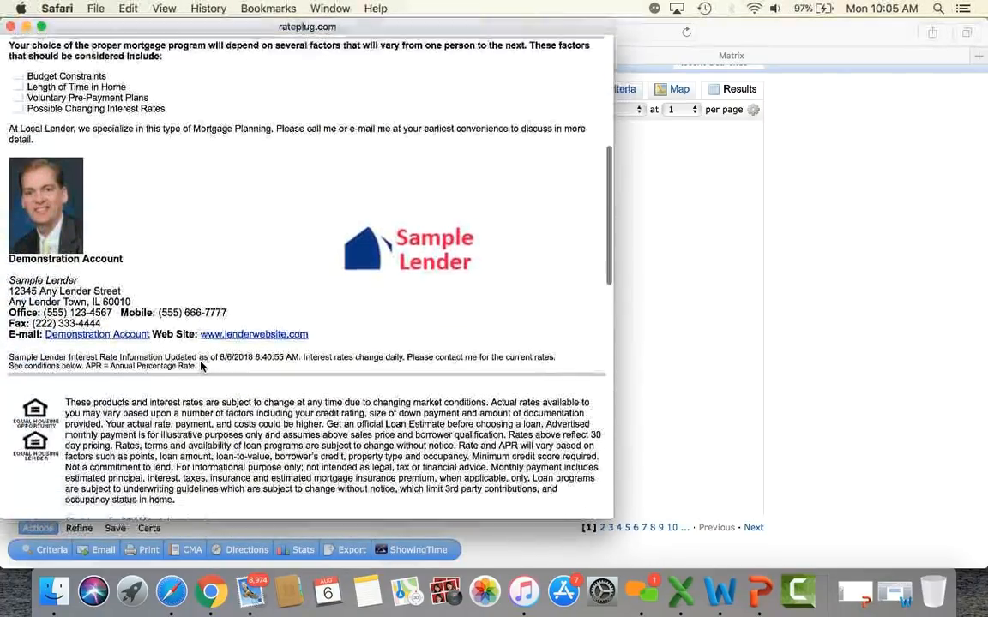
scroll(201, 364, "down", 15)
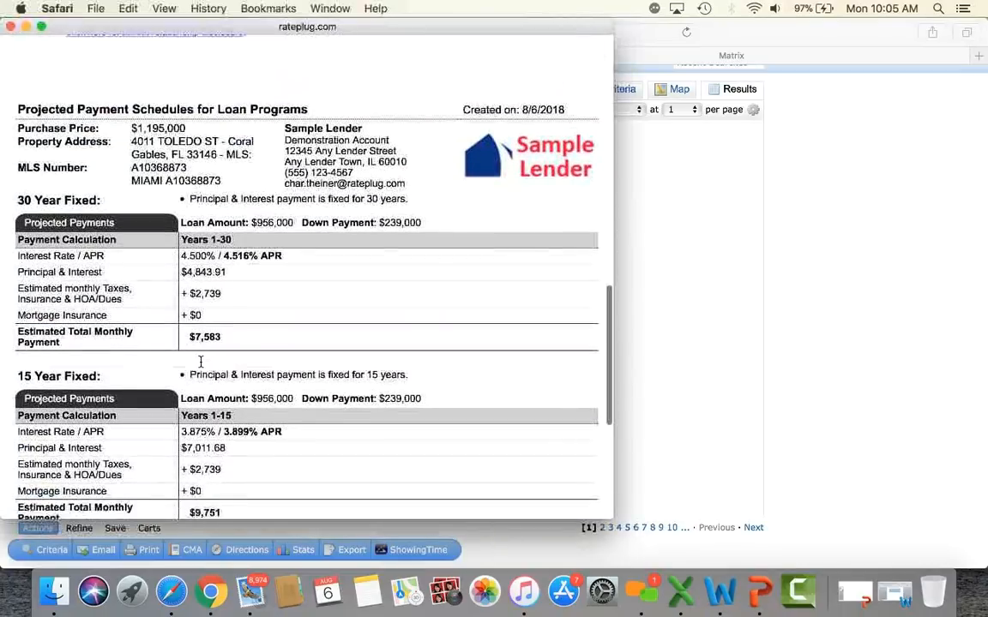
scroll(201, 363, "down", 8)
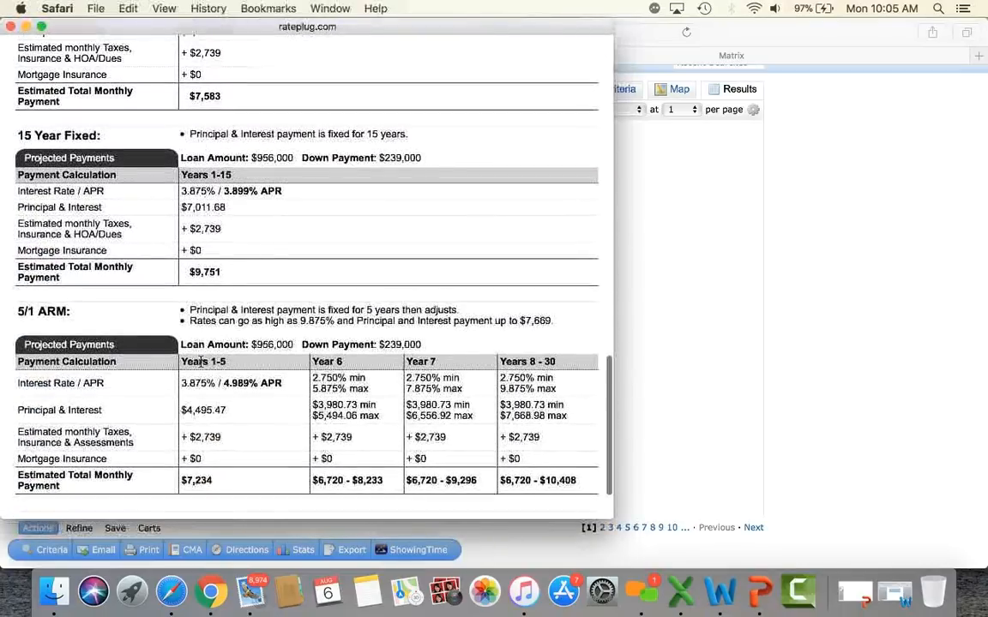
scroll(200, 363, "down", 2)
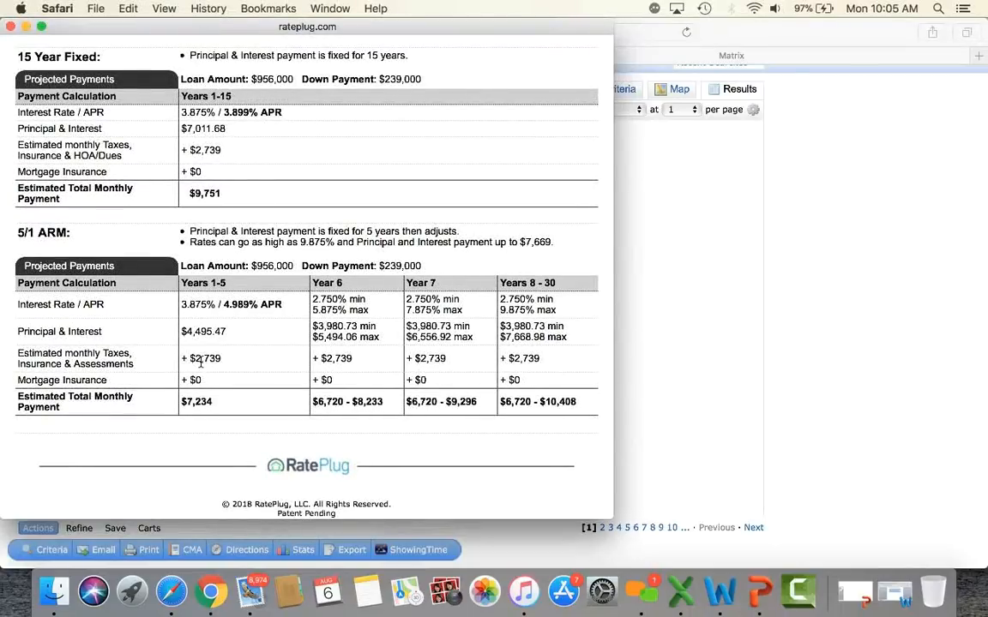
scroll(200, 362, "up", 15)
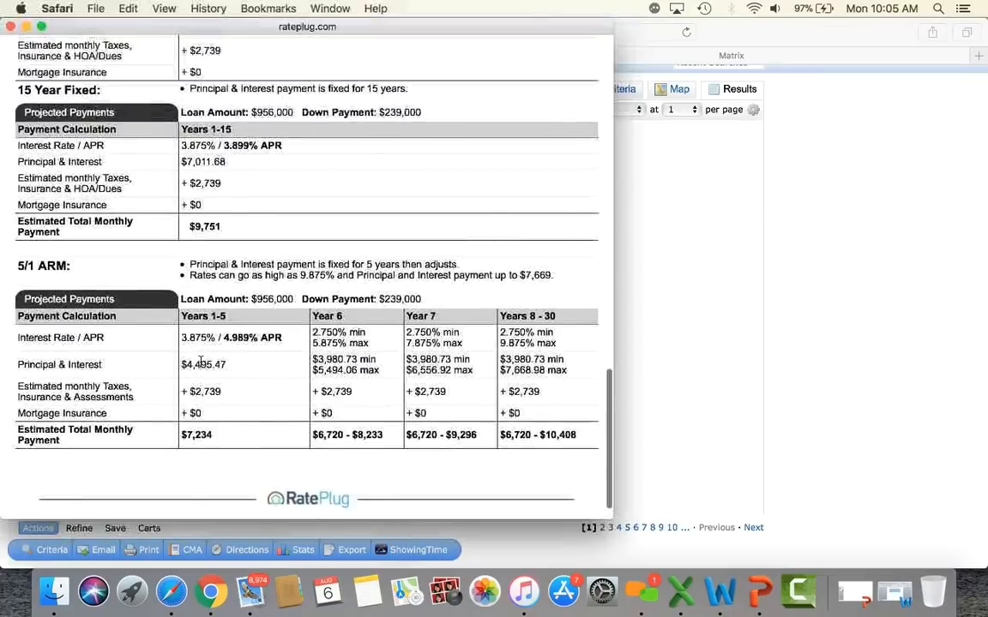
scroll(201, 367, "up", 10)
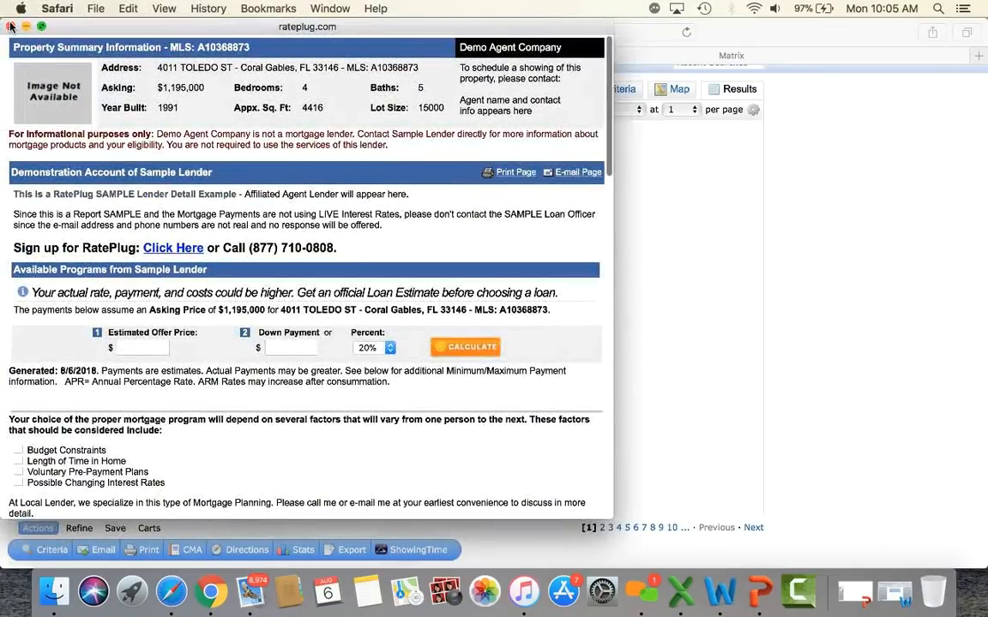
left_click(10, 28)
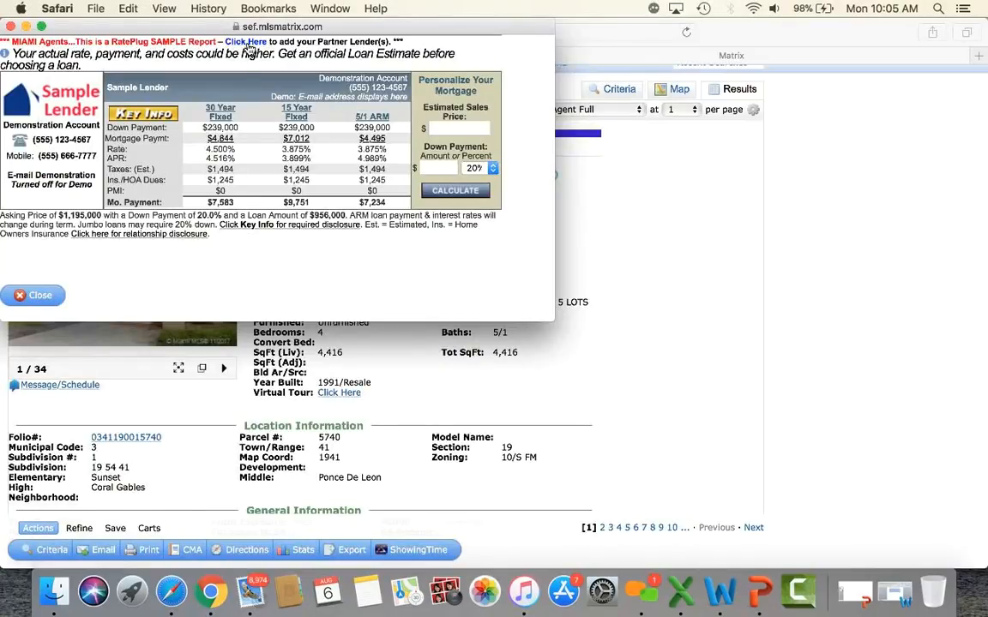
left_click(12, 27)
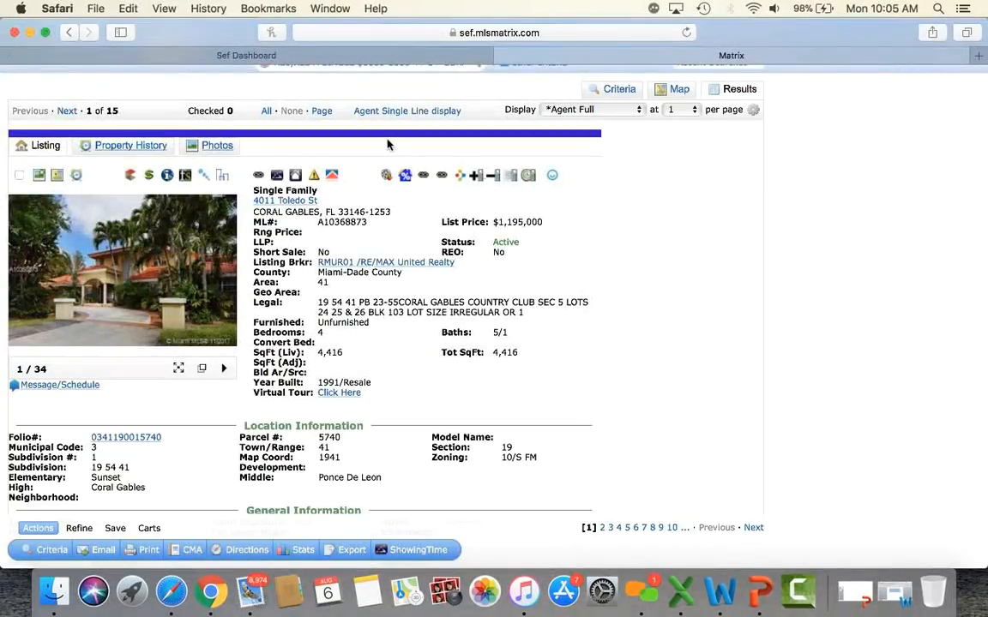
right_click(423, 177)
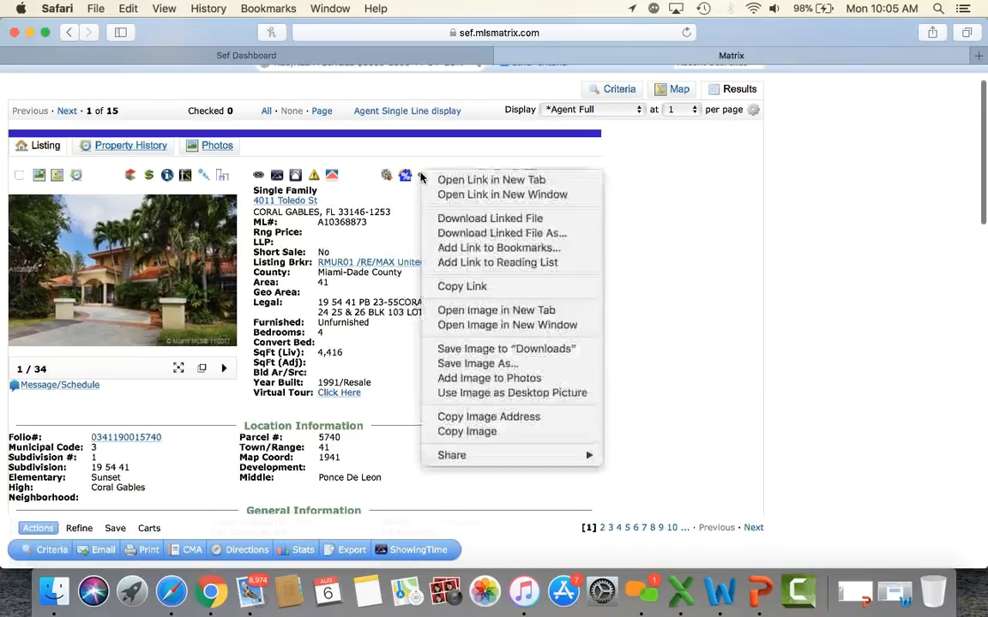
key("Escape")
left_click(423, 177)
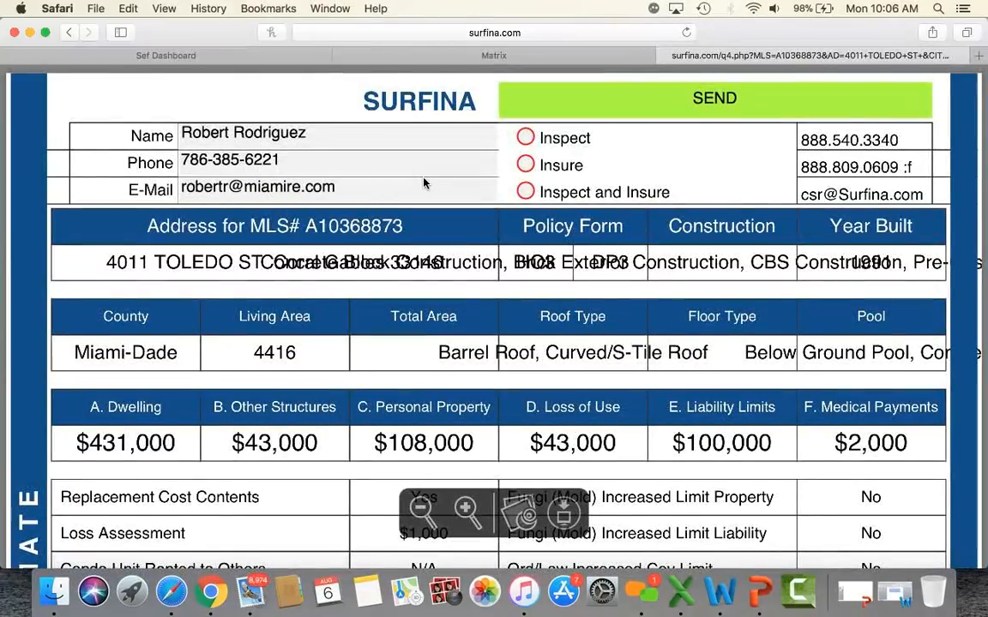
scroll(423, 183, "down", 2)
scroll(423, 182, "down", 5)
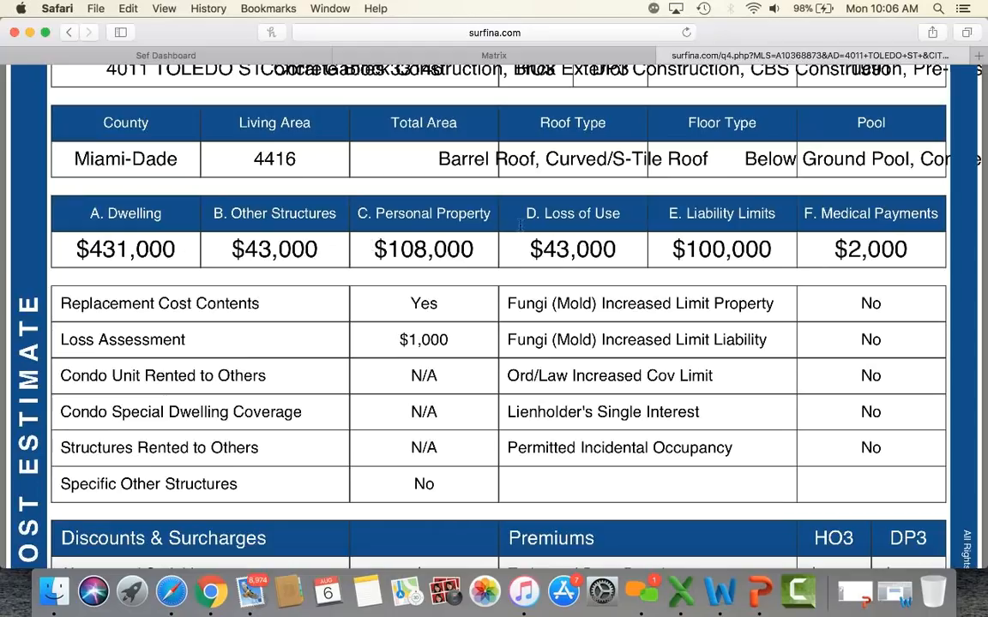
scroll(823, 270, "down", 5)
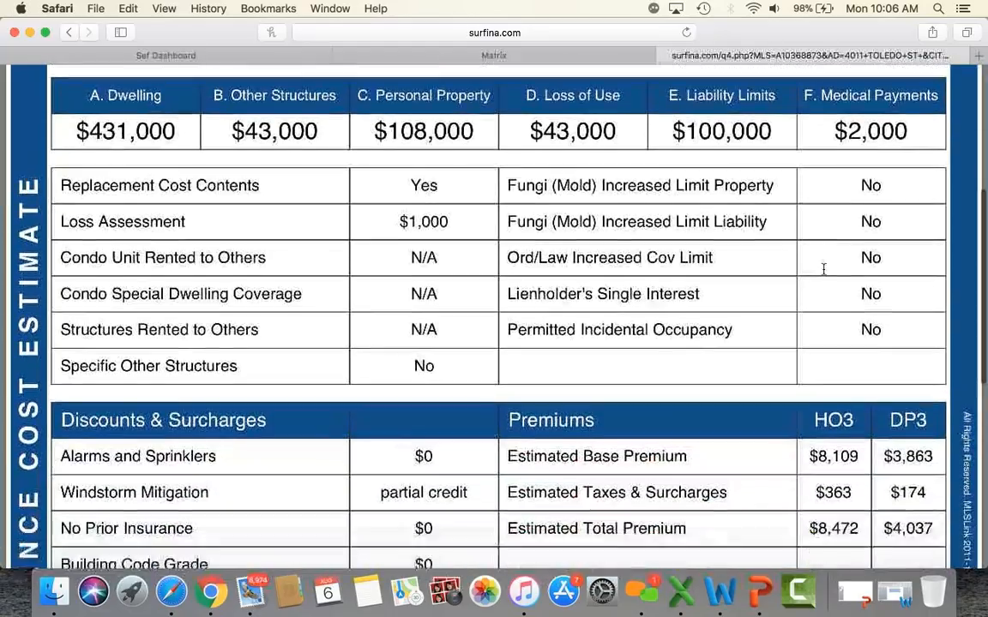
scroll(823, 269, "down", 4)
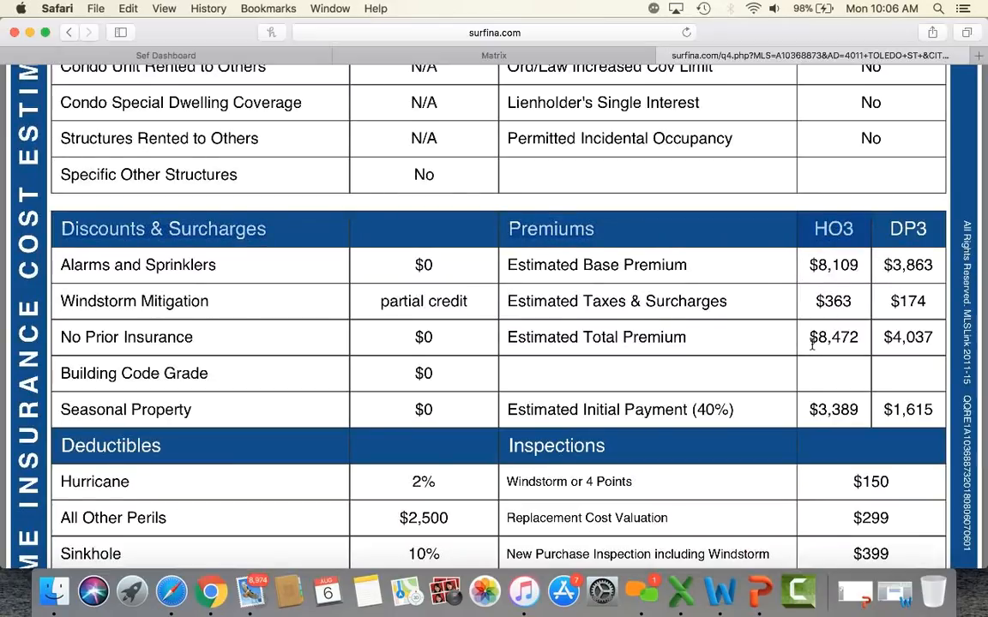
Step: Highlight the HO3 total premium of 8,472, review the rest of the estimate, and close it
left_click_drag(813, 339, 859, 337)
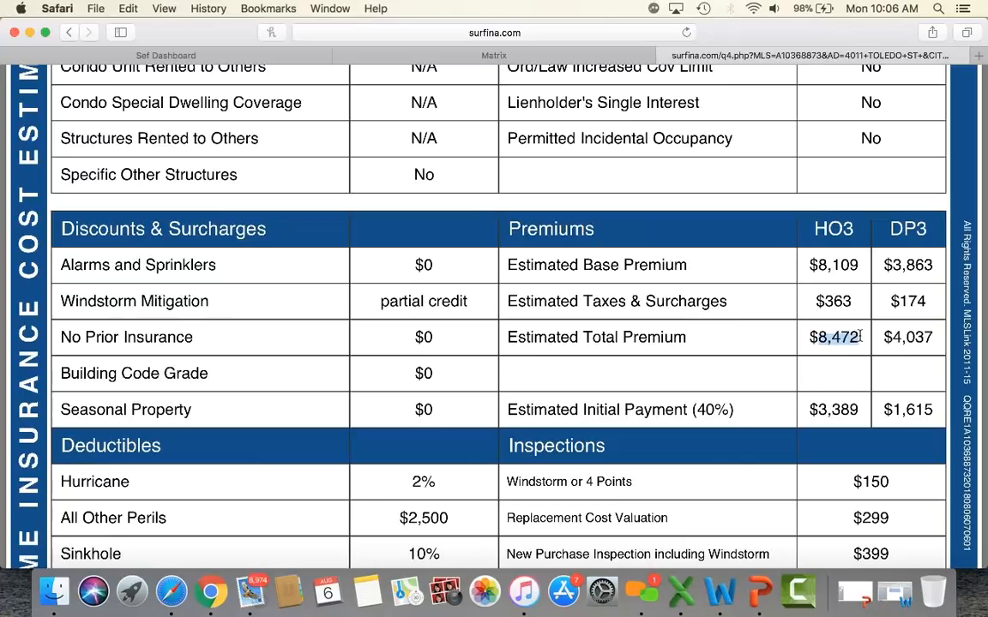
left_click(863, 341)
scroll(841, 350, "down", 3)
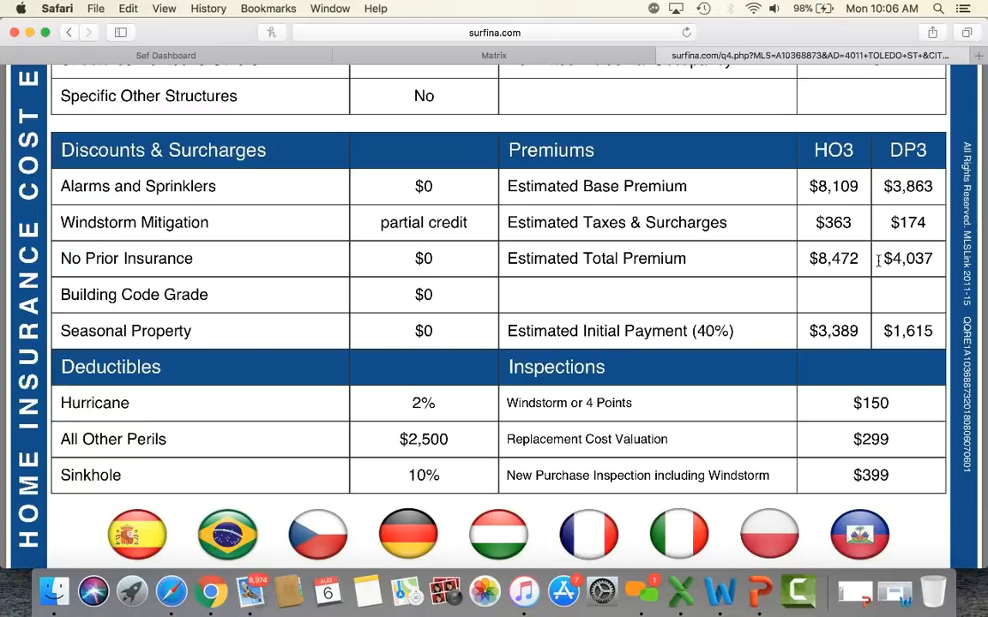
scroll(878, 260, "down", 1)
scroll(878, 260, "up", 1)
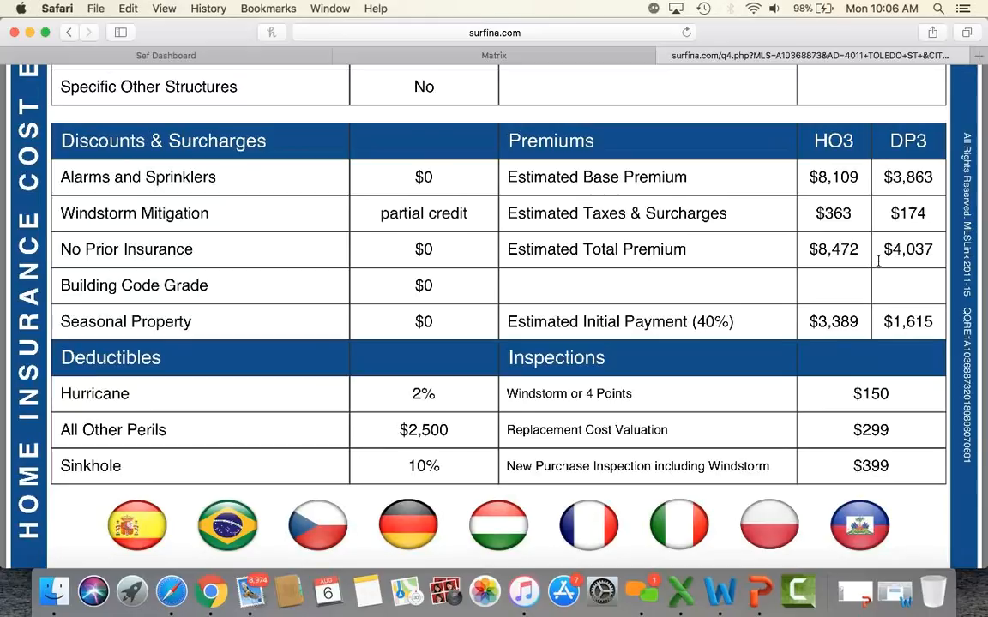
scroll(878, 260, "up", 15)
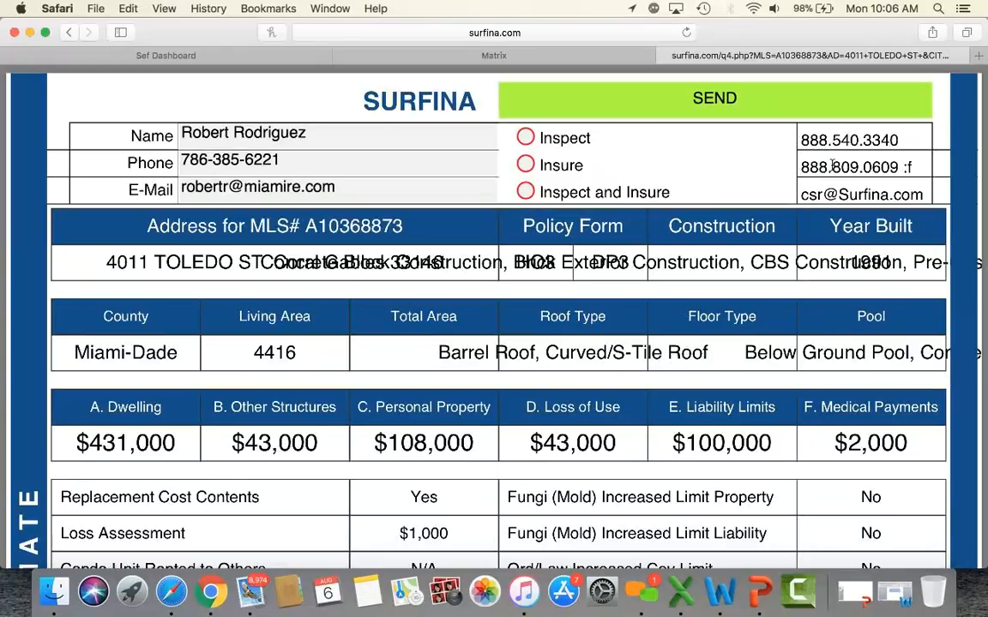
scroll(823, 168, "down", 2)
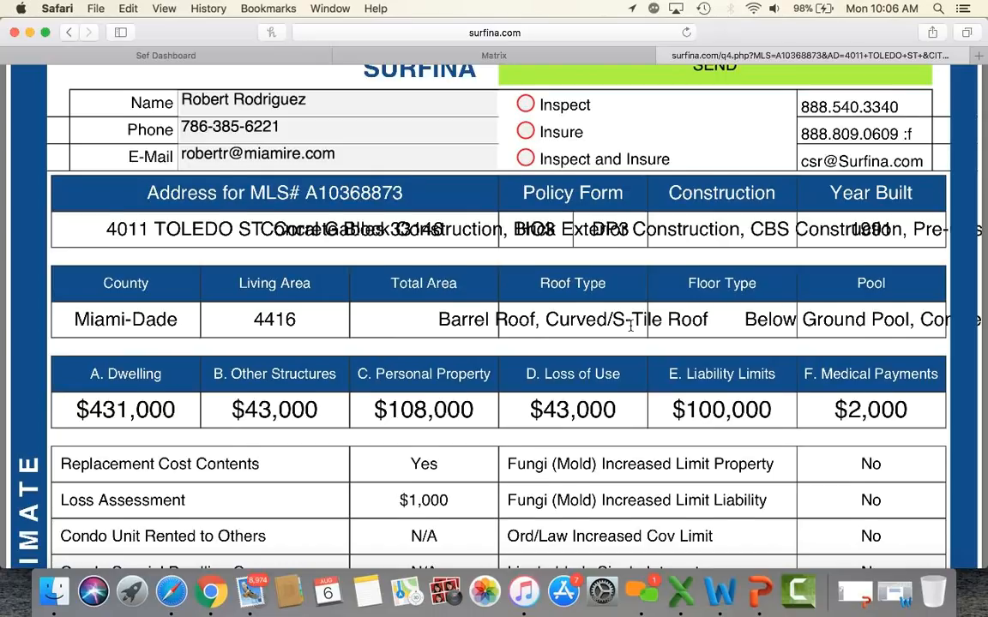
scroll(630, 326, "down", 8)
scroll(631, 321, "up", 8)
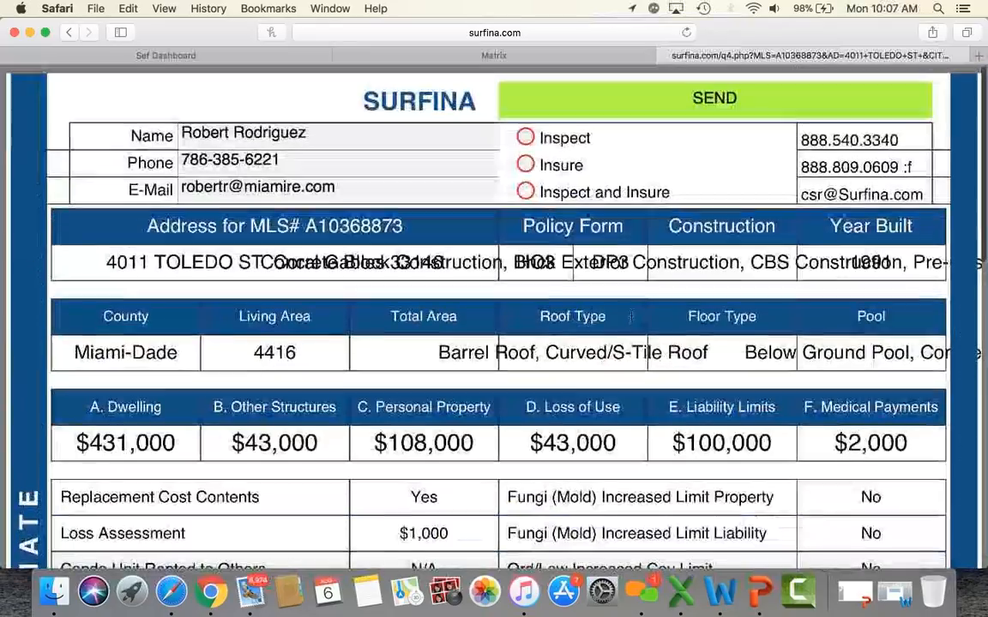
left_click(661, 56)
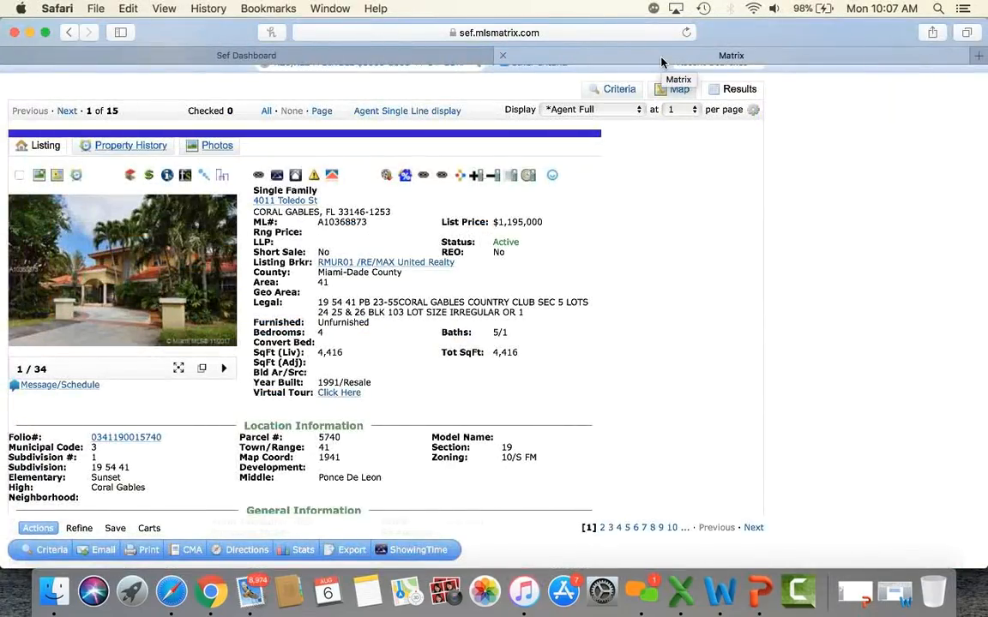
left_click(460, 178)
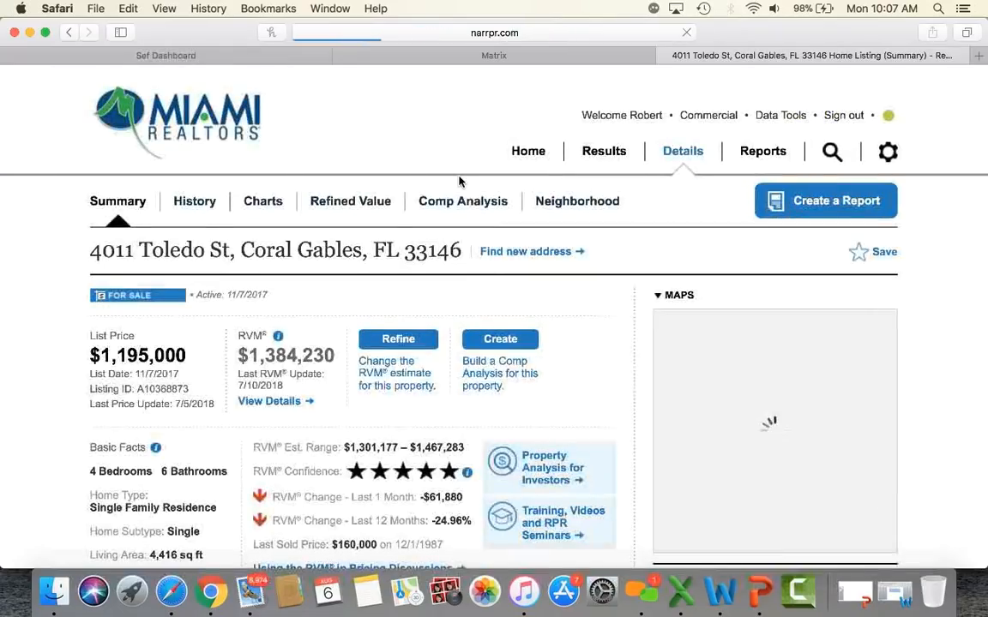
scroll(459, 182, "down", 2)
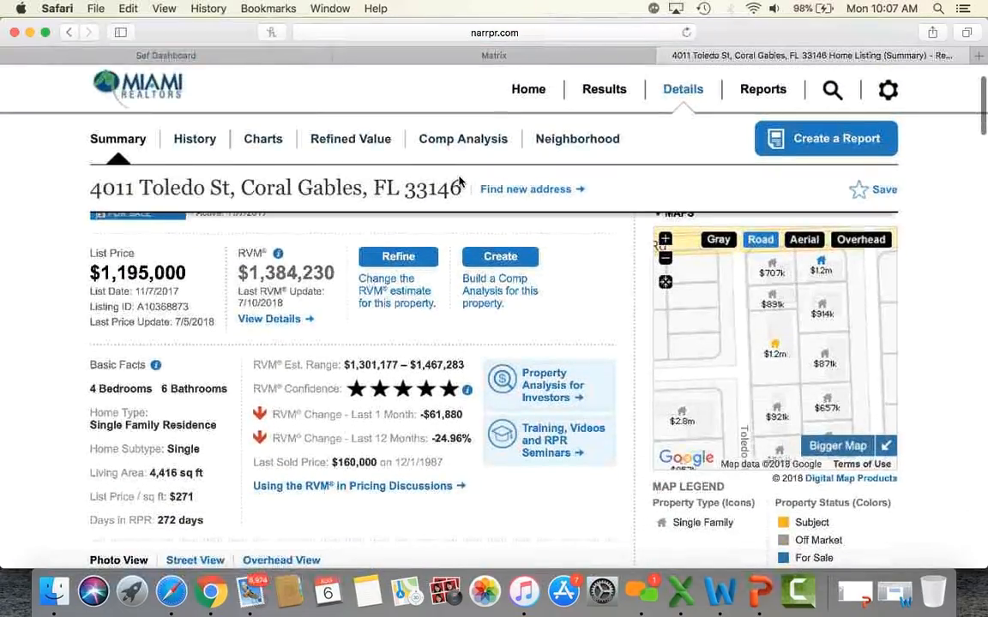
scroll(458, 182, "up", 2)
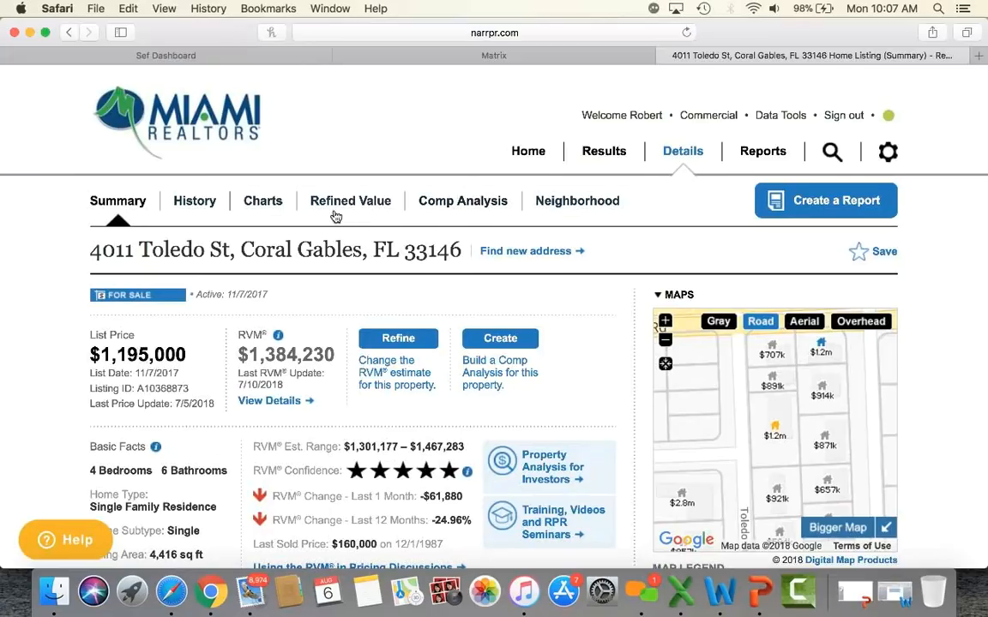
scroll(347, 211, "down", 3)
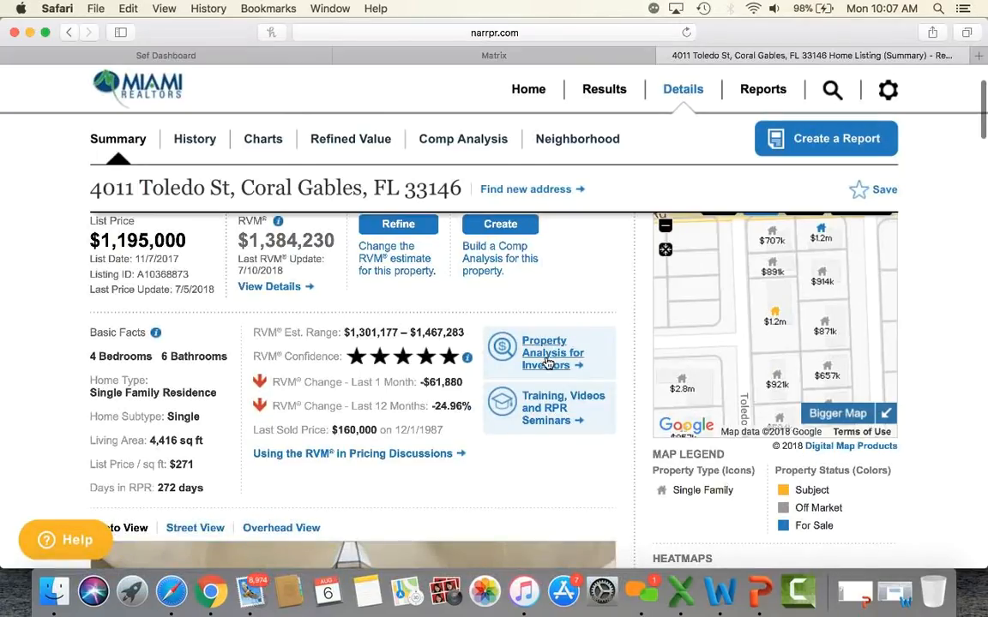
scroll(547, 363, "up", 3)
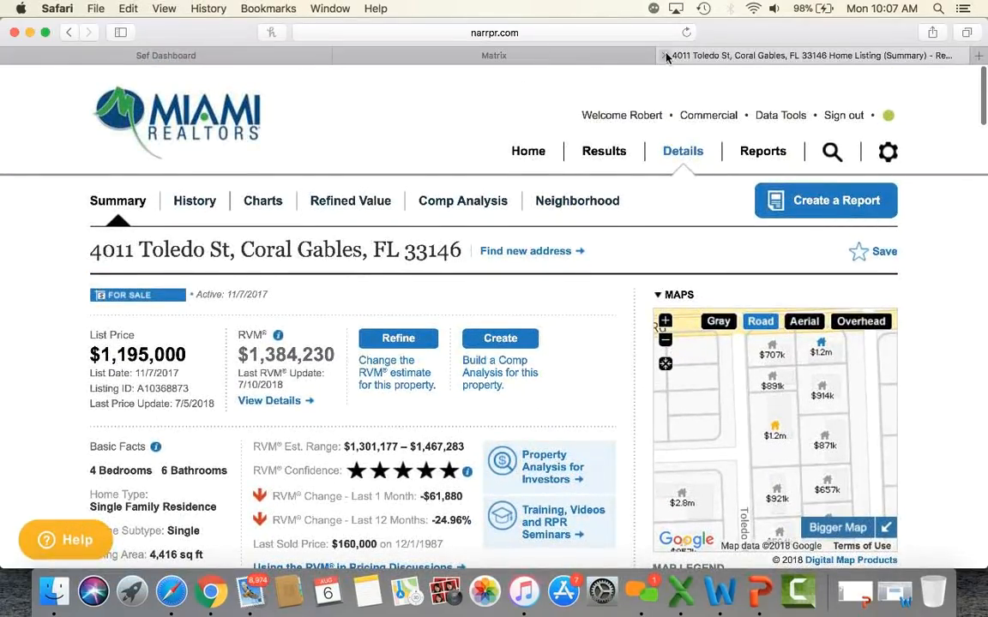
Step: Close the RPR report and scroll the Matrix listing down to General Information and Remarks
left_click(667, 55)
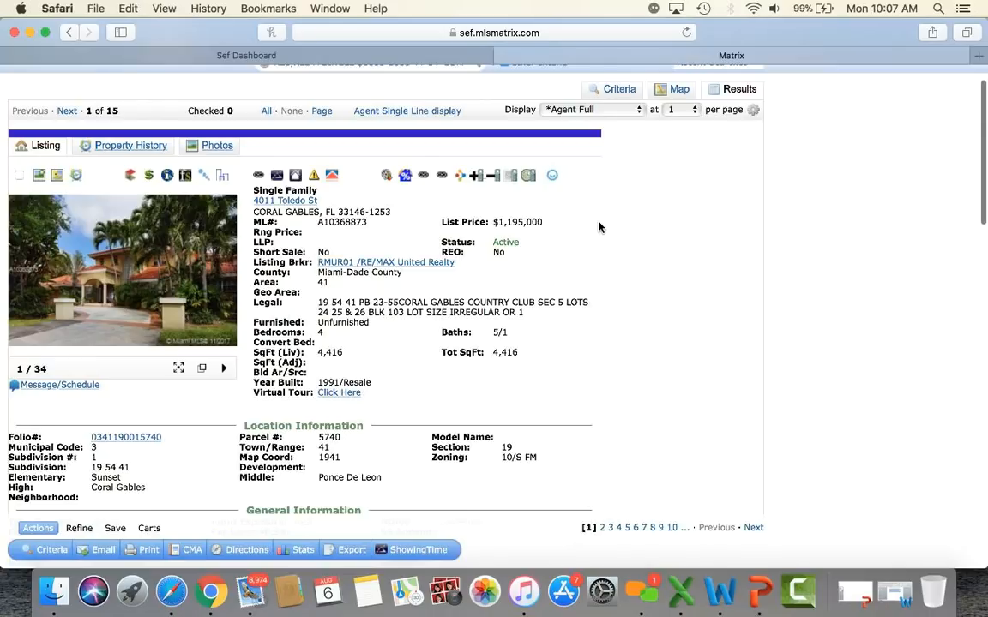
scroll(598, 228, "down", 5)
scroll(598, 227, "down", 1)
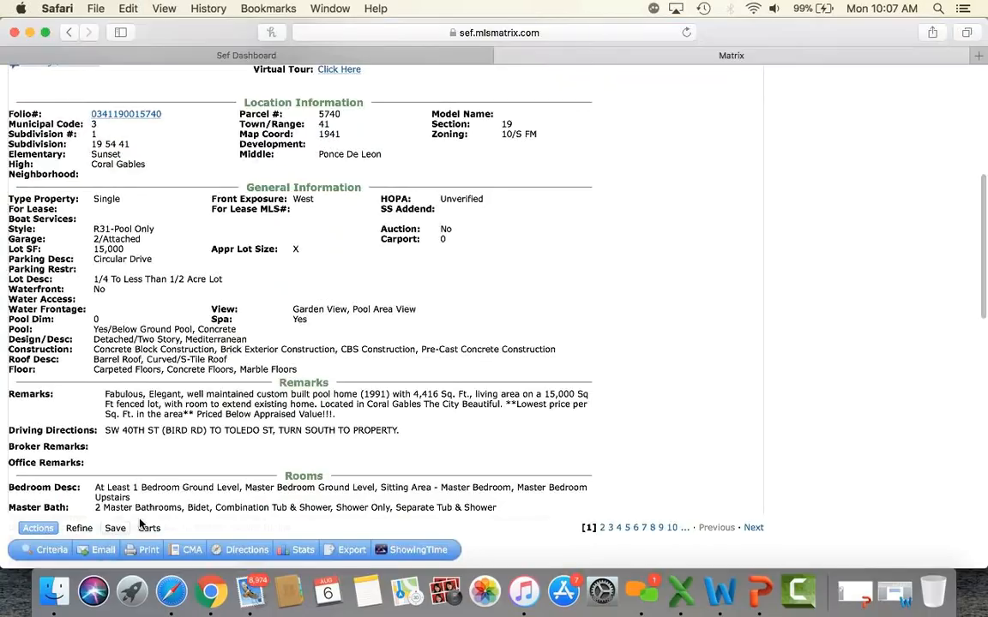
Step: Start a listing email, pick the recipient contact from the To autocomplete, and preview it
left_click(105, 551)
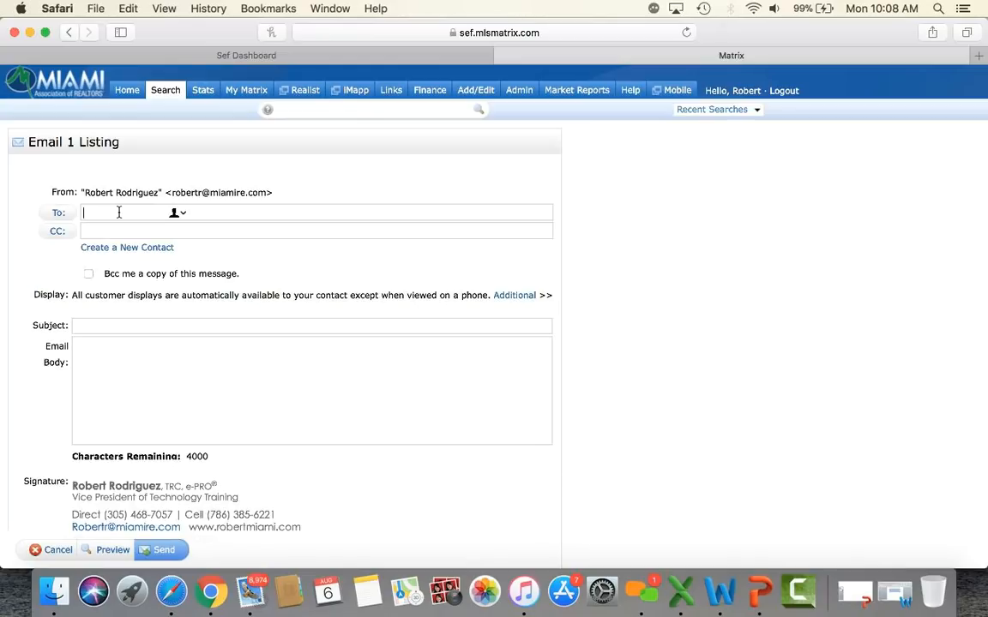
type("robert")
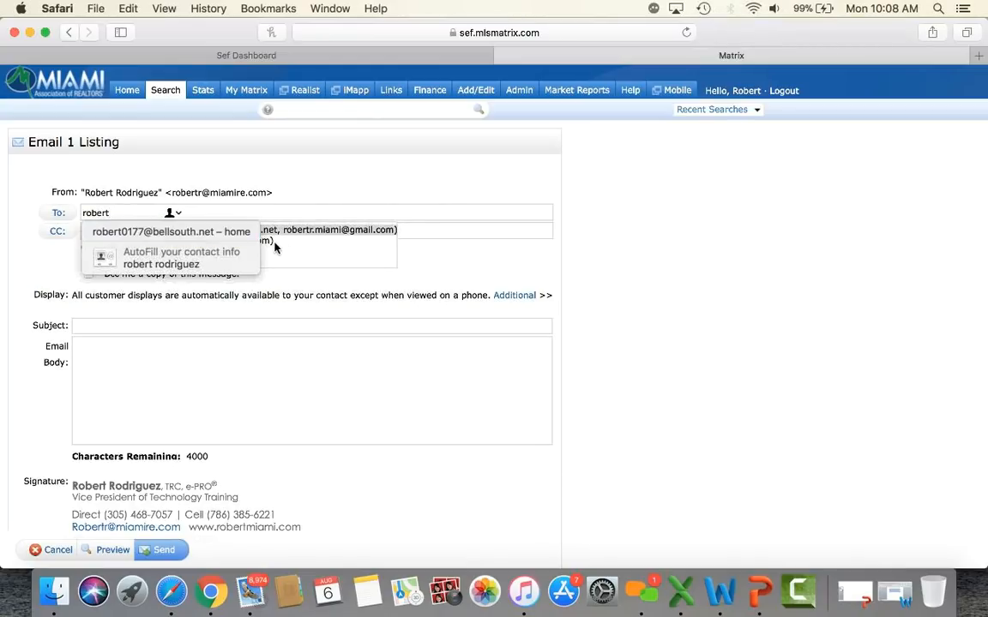
left_click(273, 242)
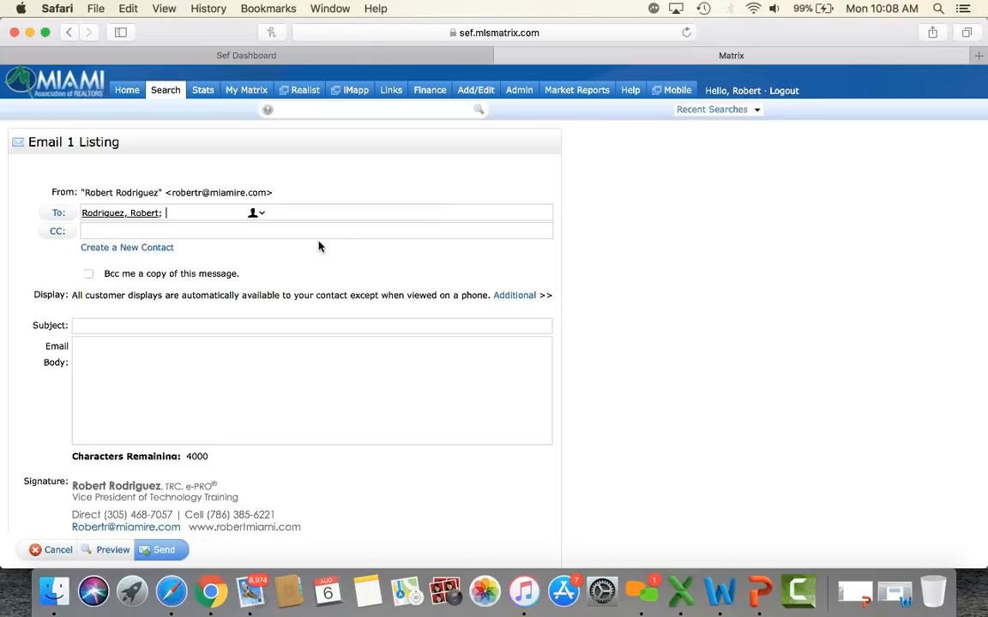
scroll(318, 246, "down", 2)
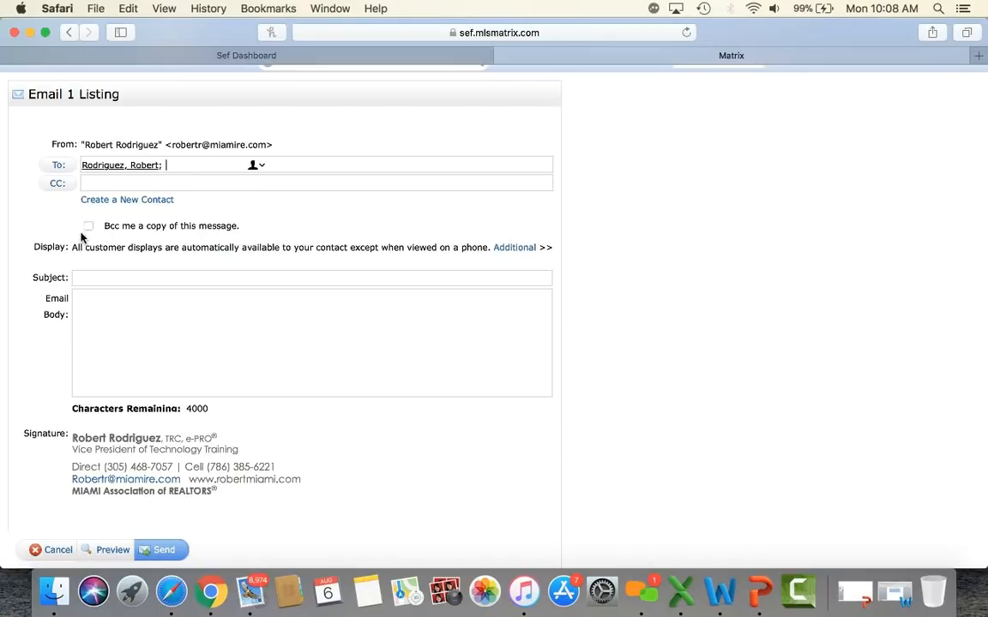
left_click(99, 273)
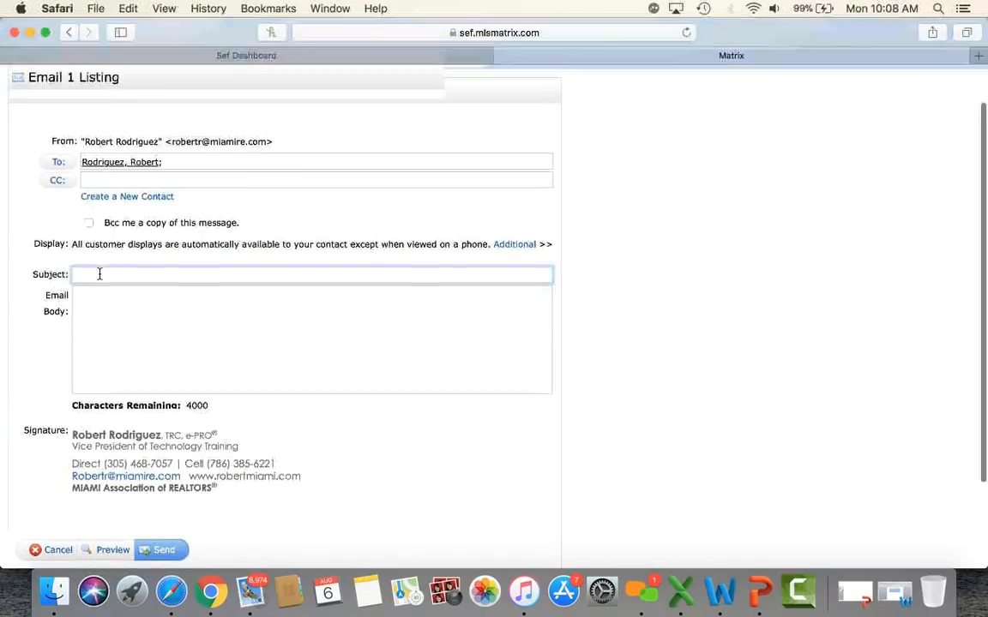
scroll(98, 276, "down", 1)
left_click(98, 278)
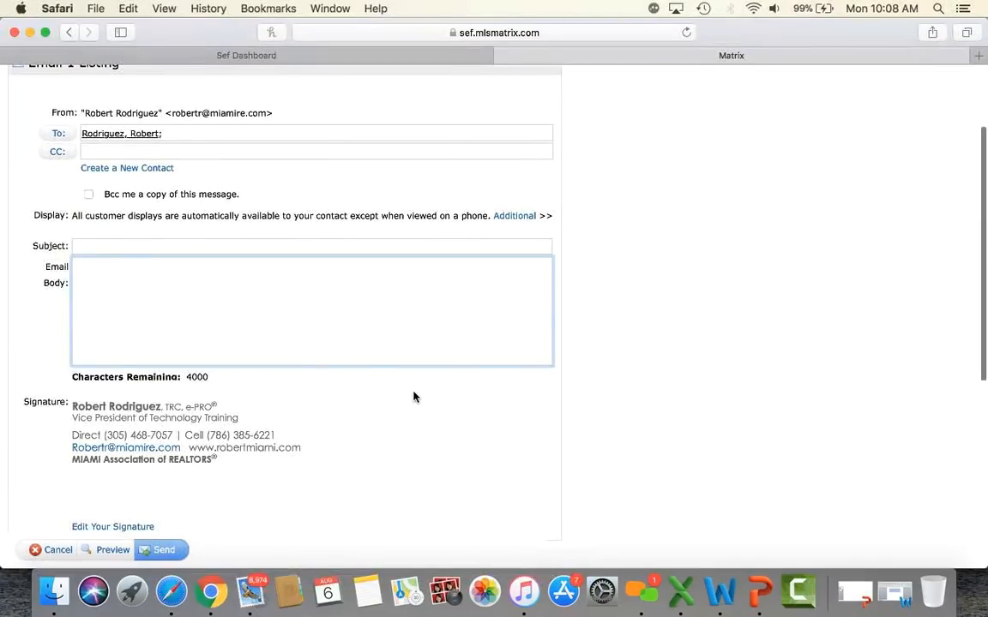
scroll(413, 394, "down", 3)
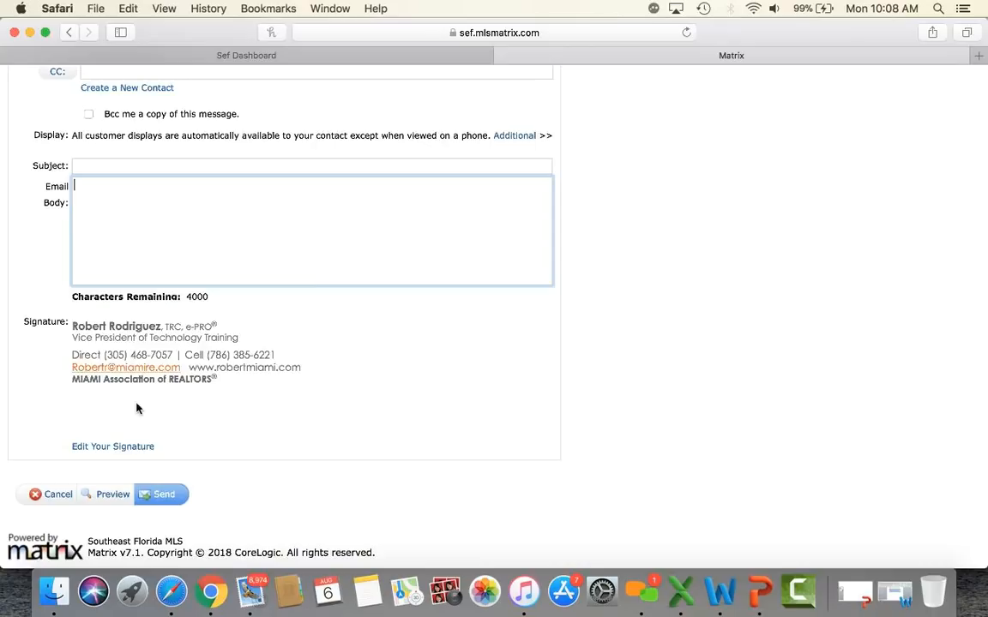
left_click(114, 495)
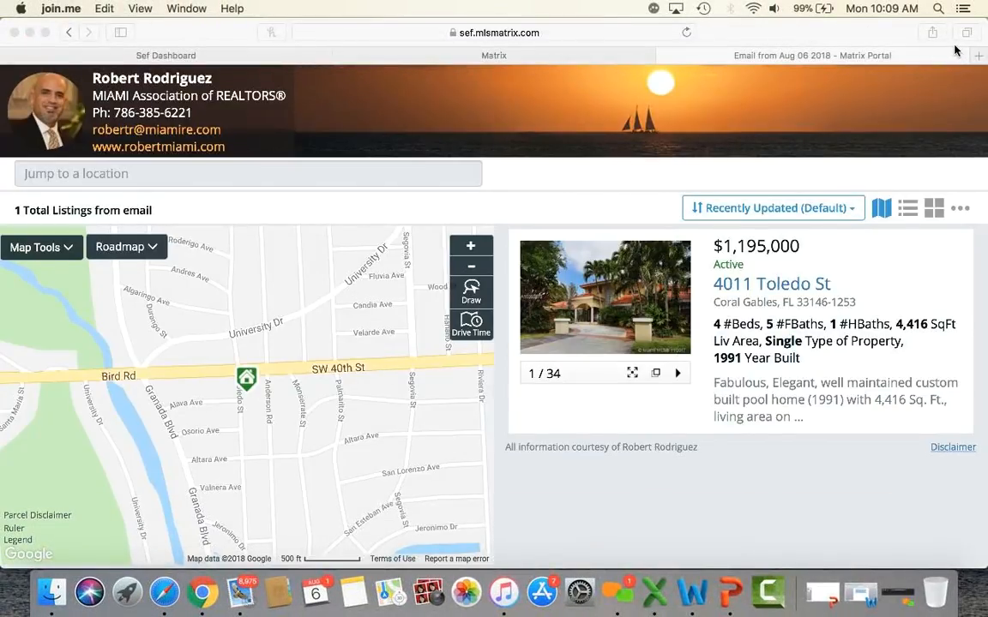
left_click(759, 292)
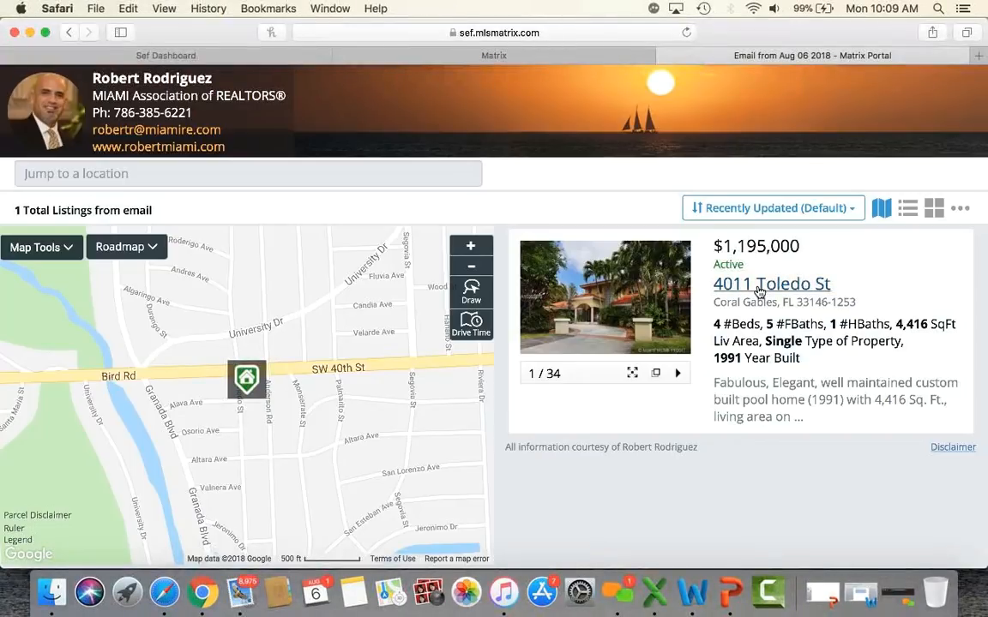
left_click(759, 293)
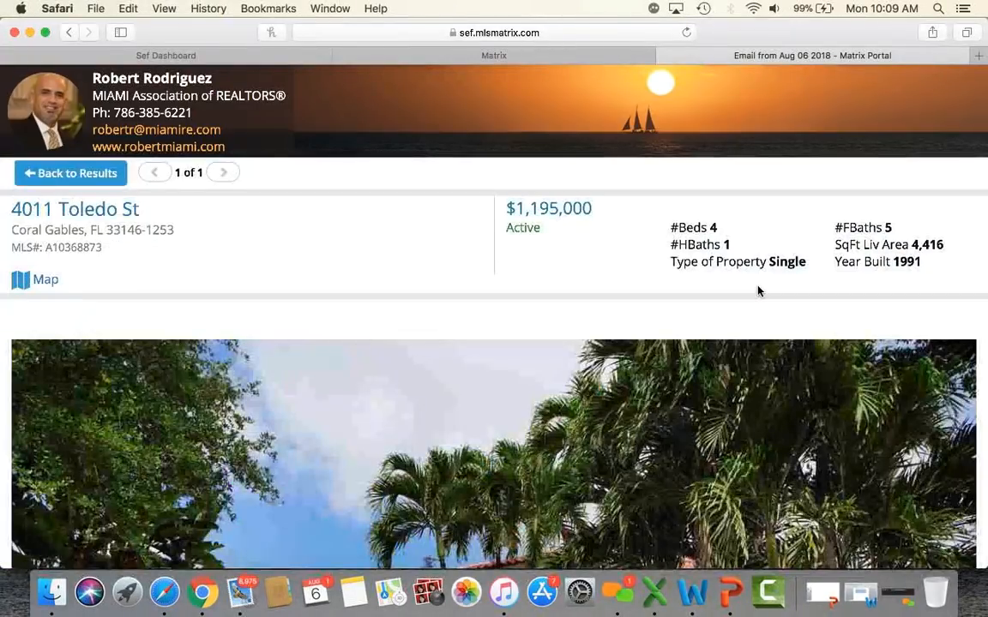
scroll(431, 354, "down", 5)
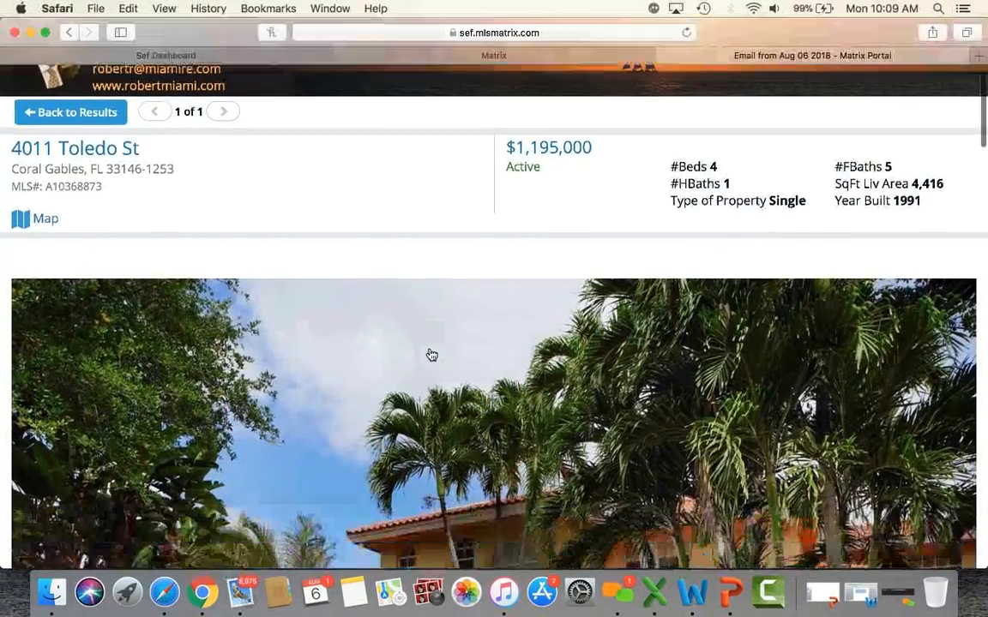
scroll(431, 354, "down", 4)
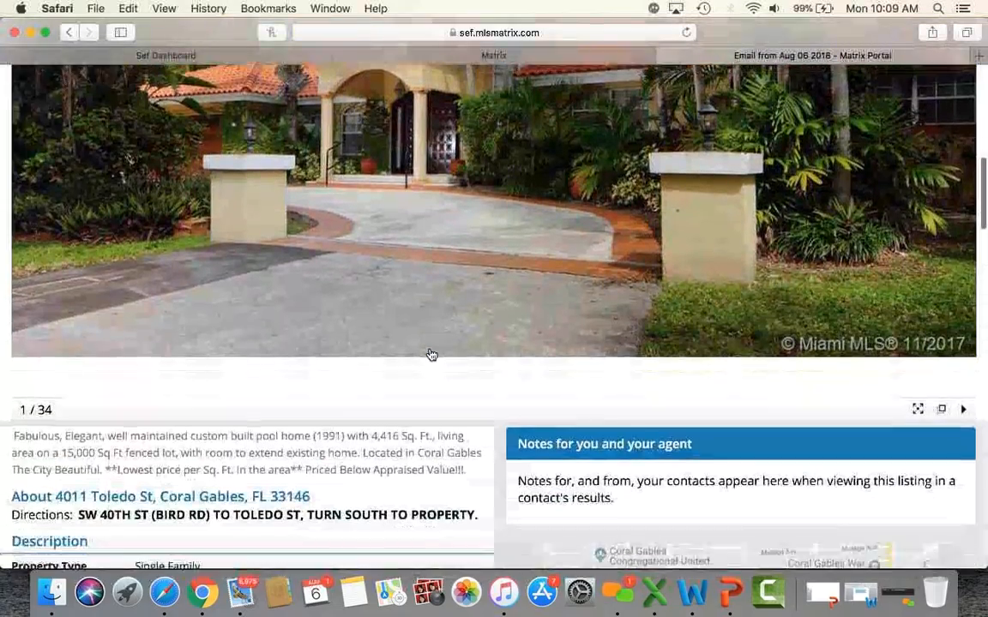
scroll(431, 354, "up", 3)
scroll(429, 355, "down", 5)
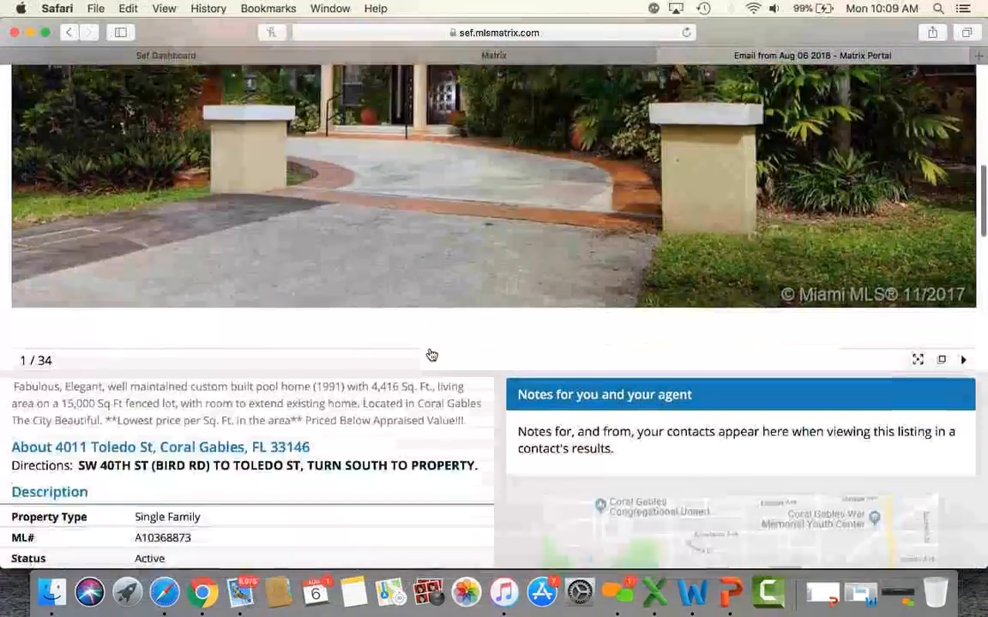
scroll(337, 326, "down", 10)
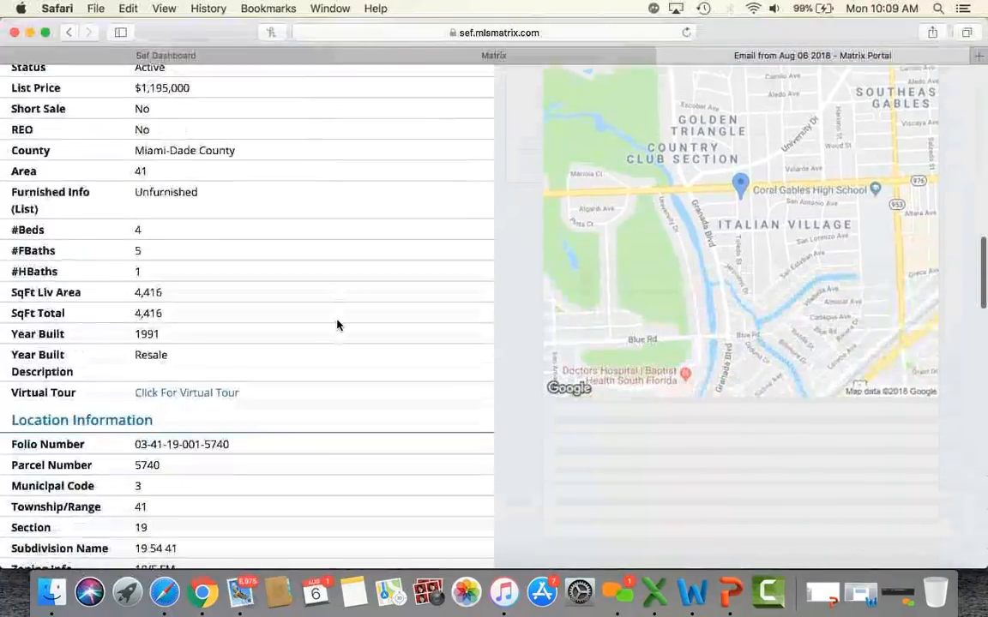
scroll(337, 333, "down", 10)
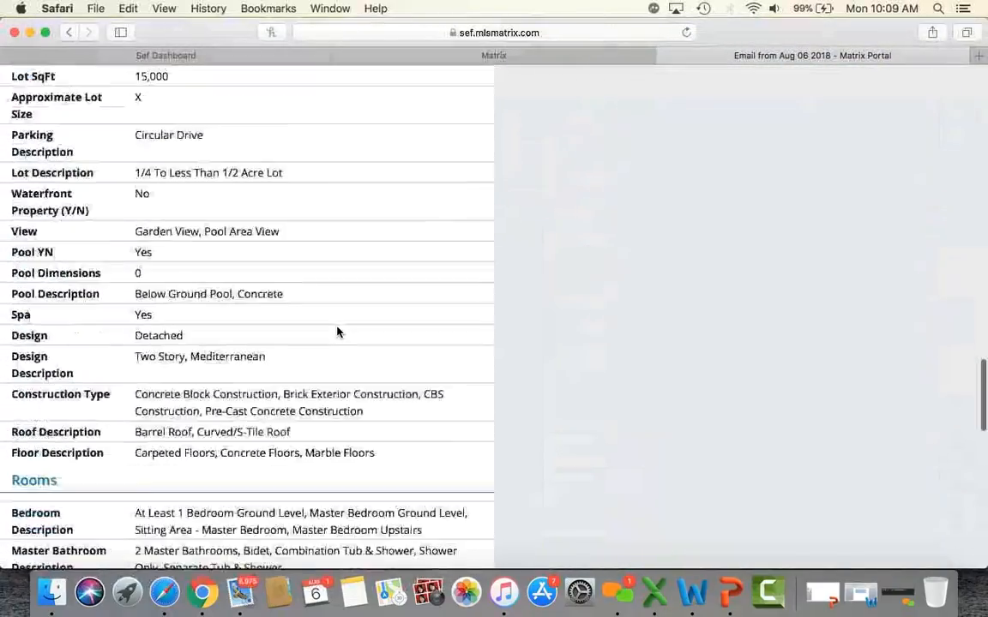
scroll(337, 333, "down", 10)
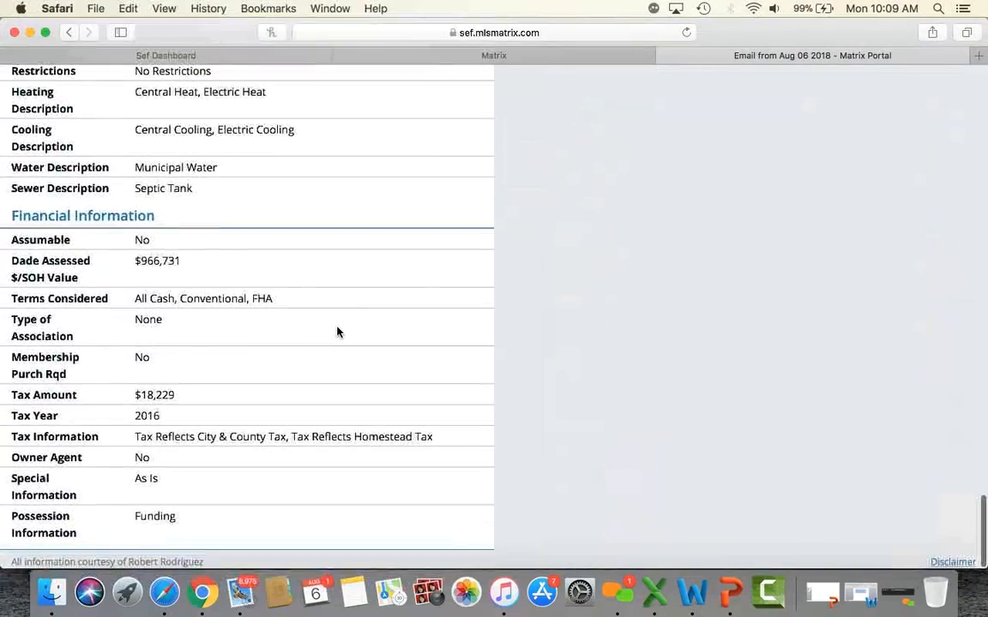
scroll(337, 333, "up", 15)
scroll(337, 333, "up", 15)
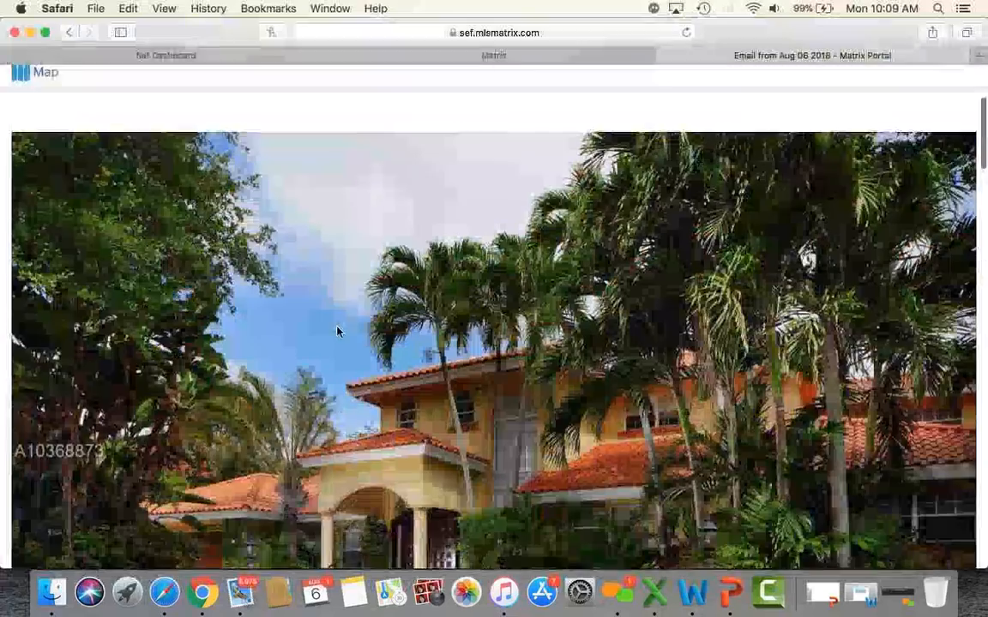
scroll(427, 282, "up", 2)
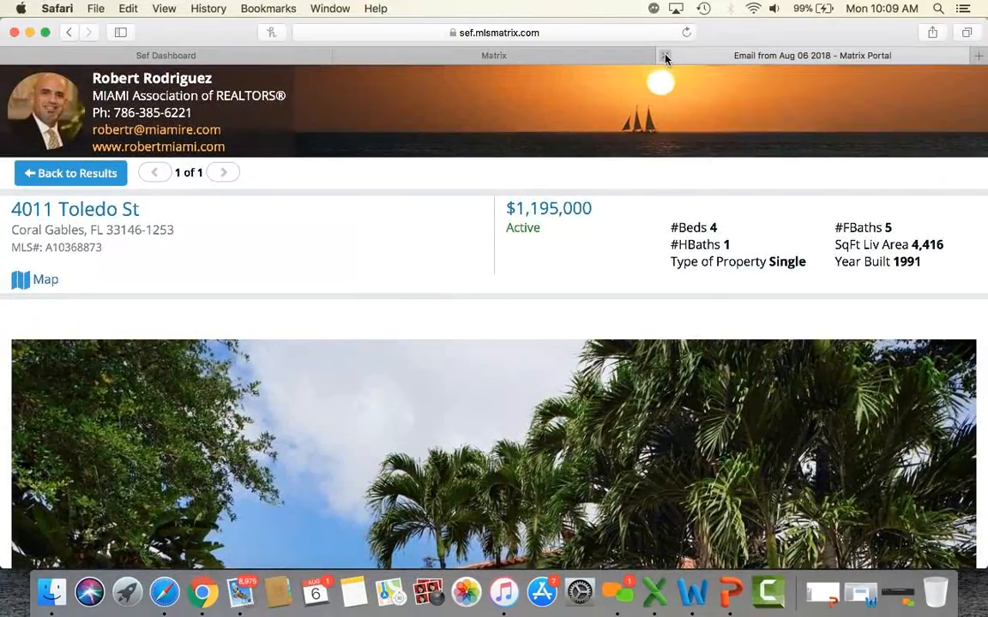
Step: Close the email preview and cancel the listing email
left_click(666, 57)
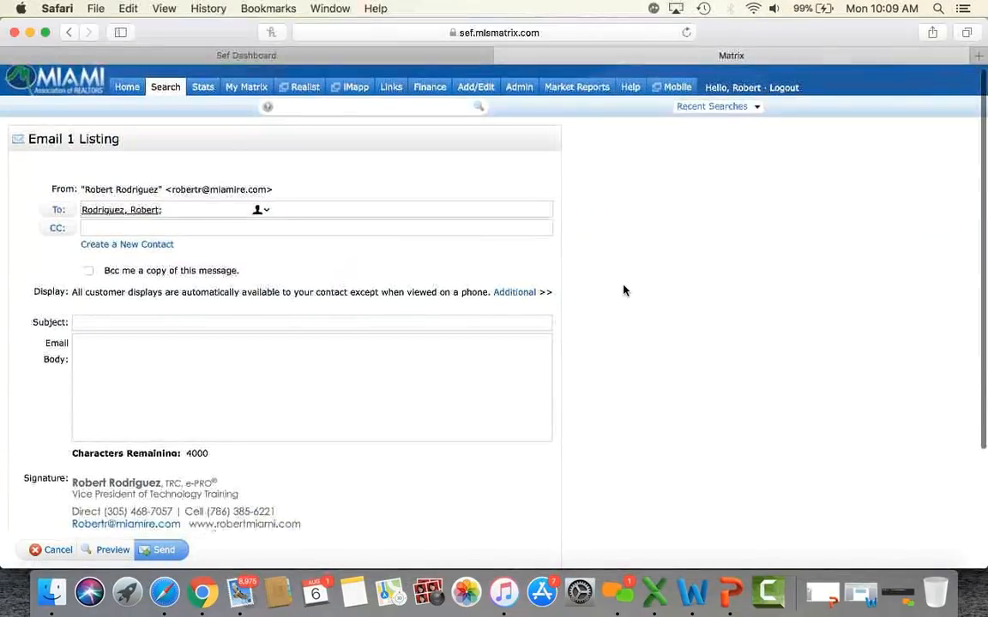
scroll(624, 289, "down", 3)
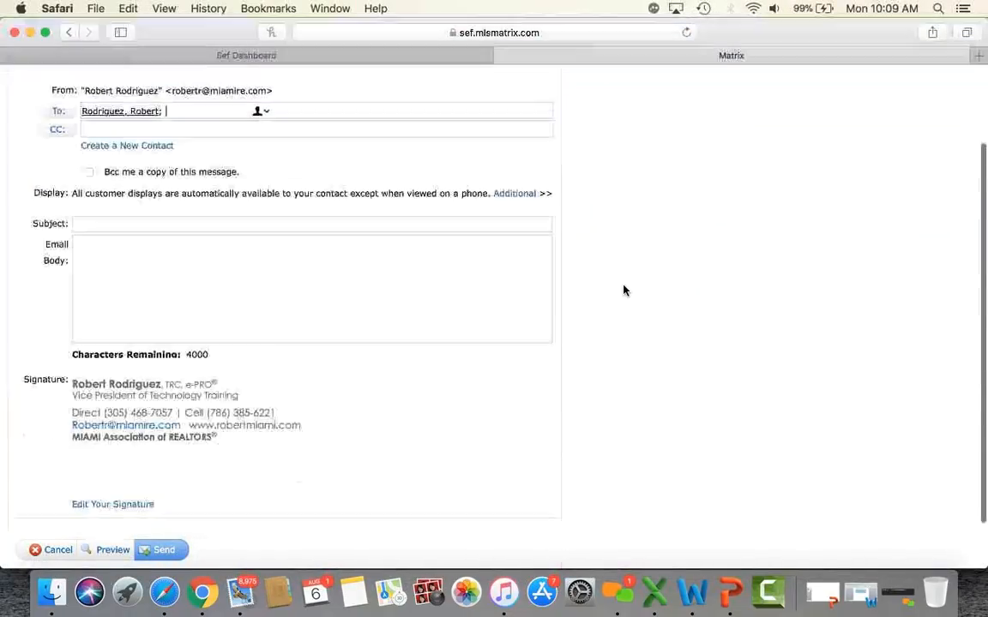
left_click(59, 553)
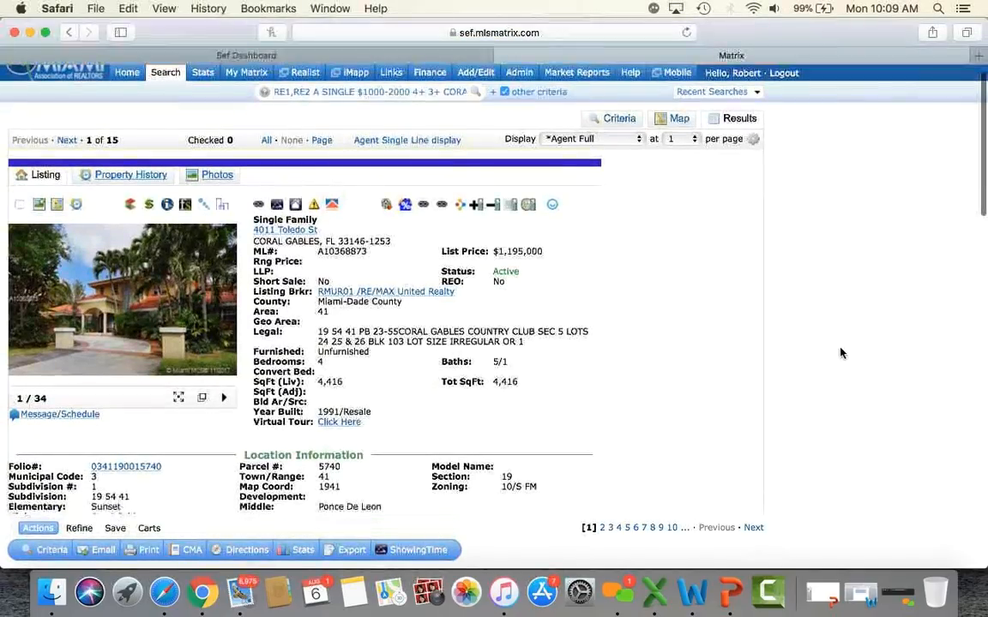
Step: In the print options choose the *Client 8 Photo format and email the listing as a PDF
left_click(143, 554)
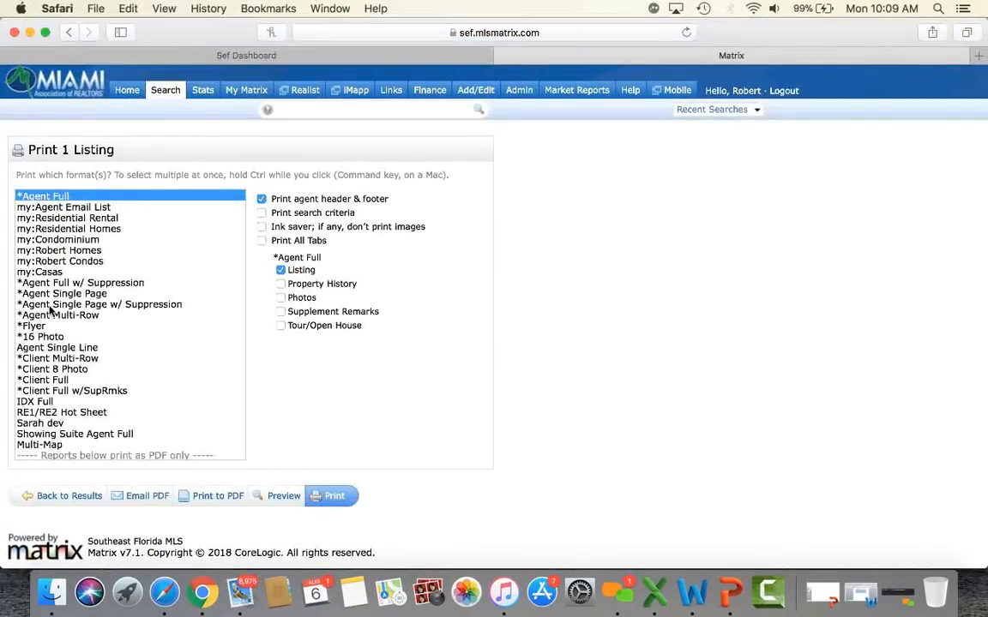
scroll(49, 311, "down", 3)
left_click(49, 283)
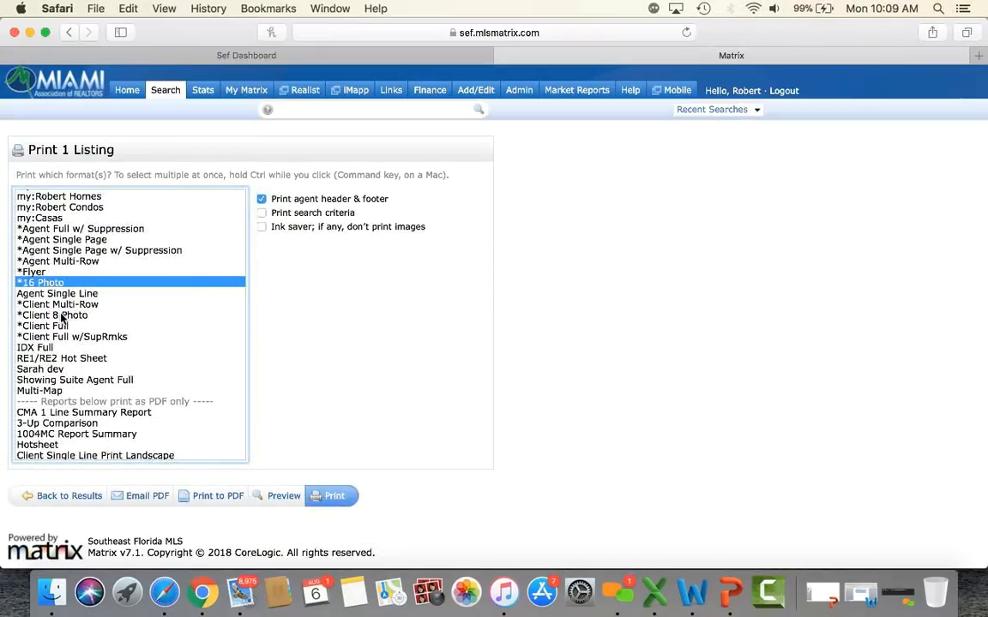
left_click(62, 316)
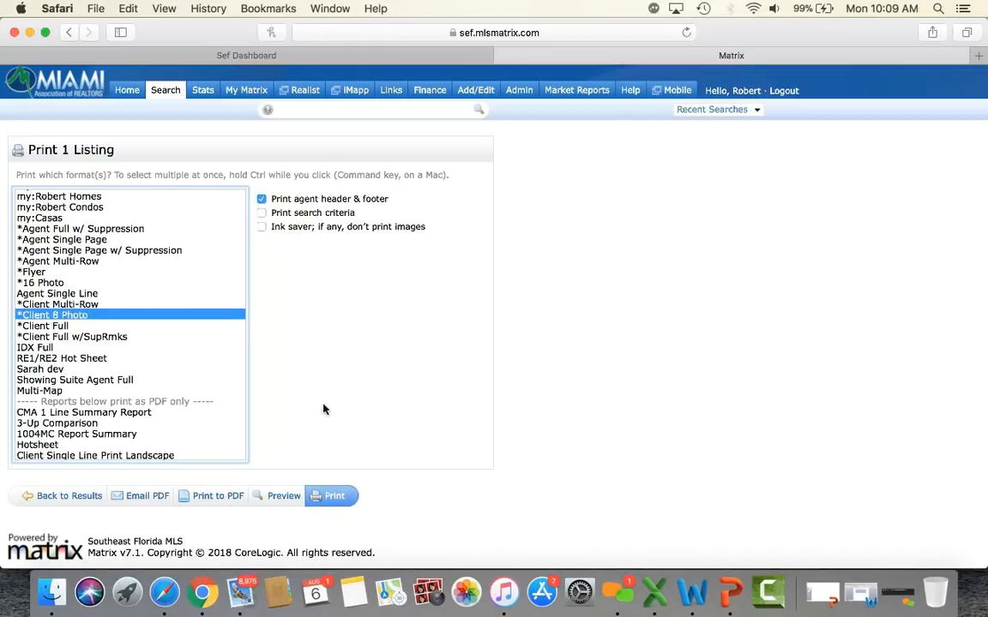
left_click(159, 497)
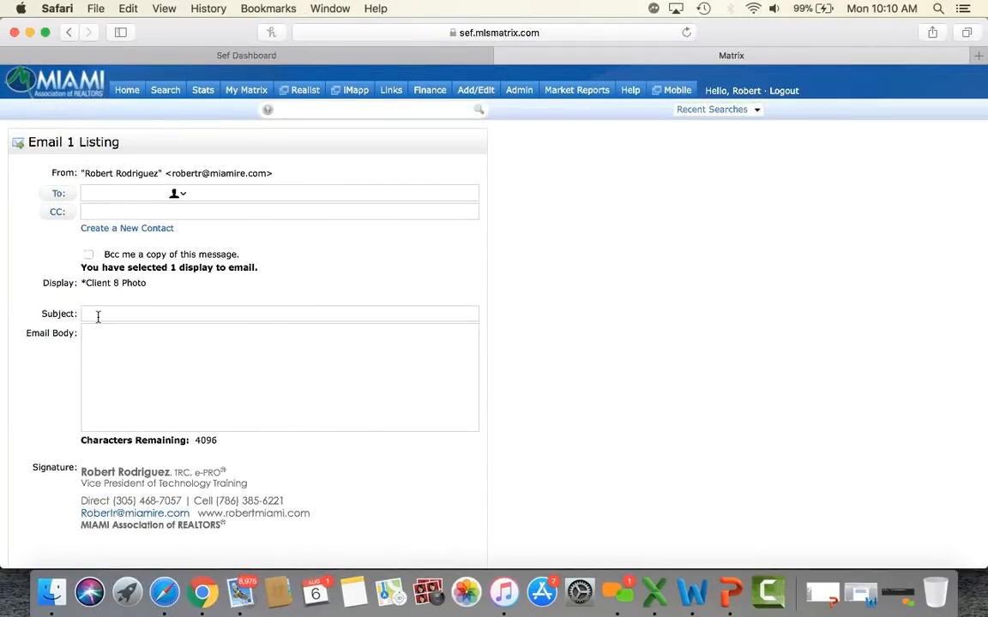
Step: Cancel the PDF email, then preview the printed listing report and close the preview
scroll(87, 328, "down", 4)
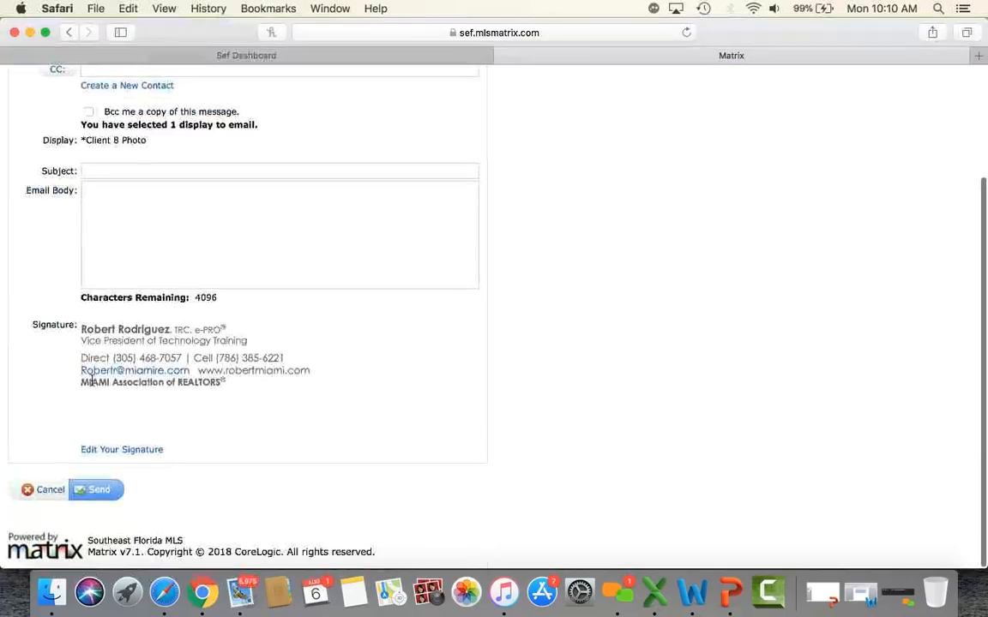
left_click(55, 493)
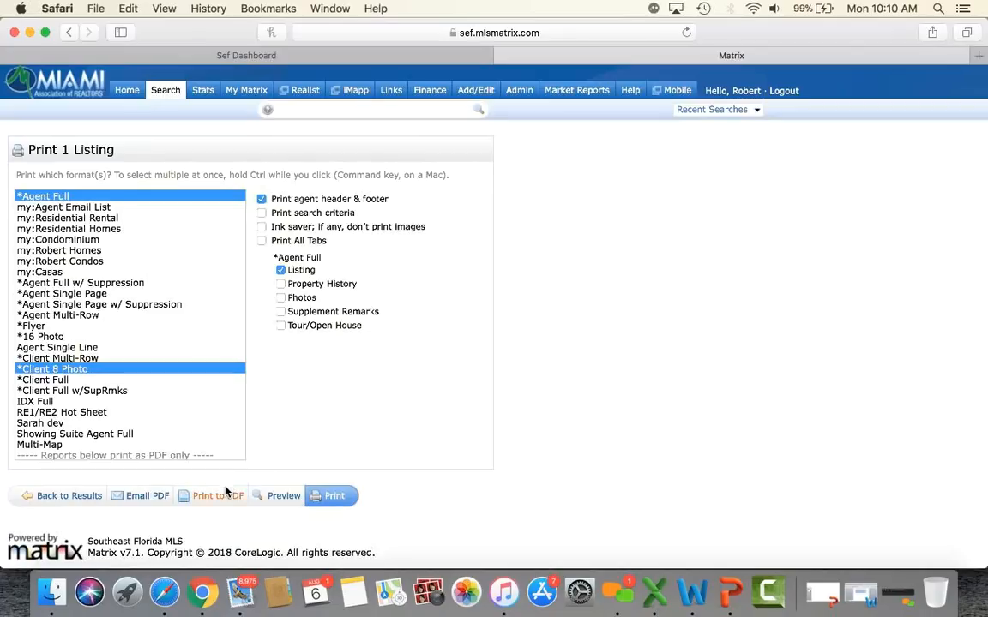
left_click(278, 497)
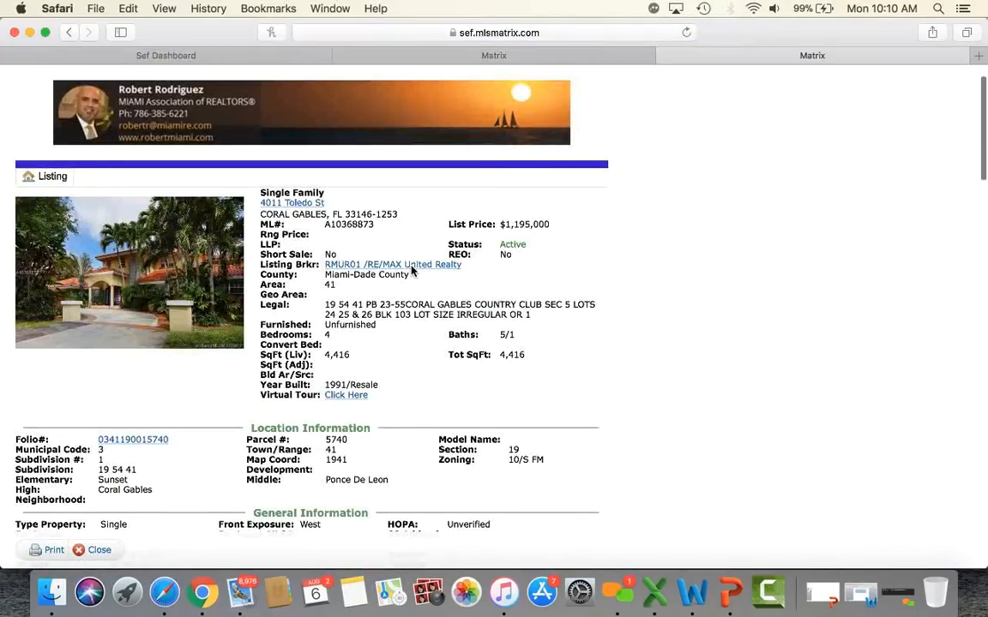
scroll(411, 271, "down", 5)
scroll(411, 271, "down", 15)
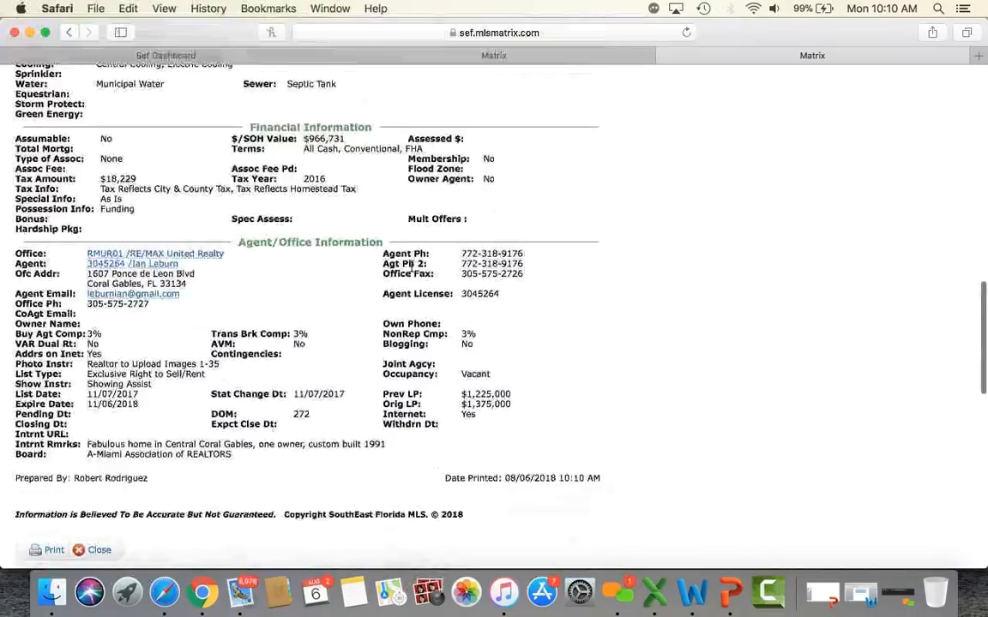
left_click(663, 57)
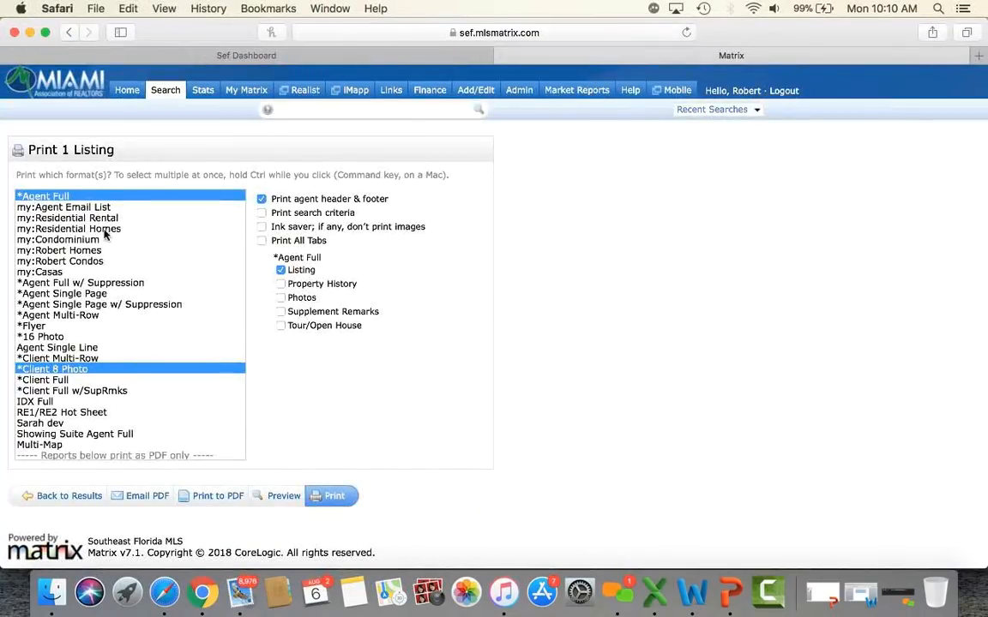
Step: Reselect only the *Client 8 Photo format, preview its eight-photo report, and close it
left_click(93, 193)
right_click(89, 371)
left_click(66, 371)
left_click(69, 370)
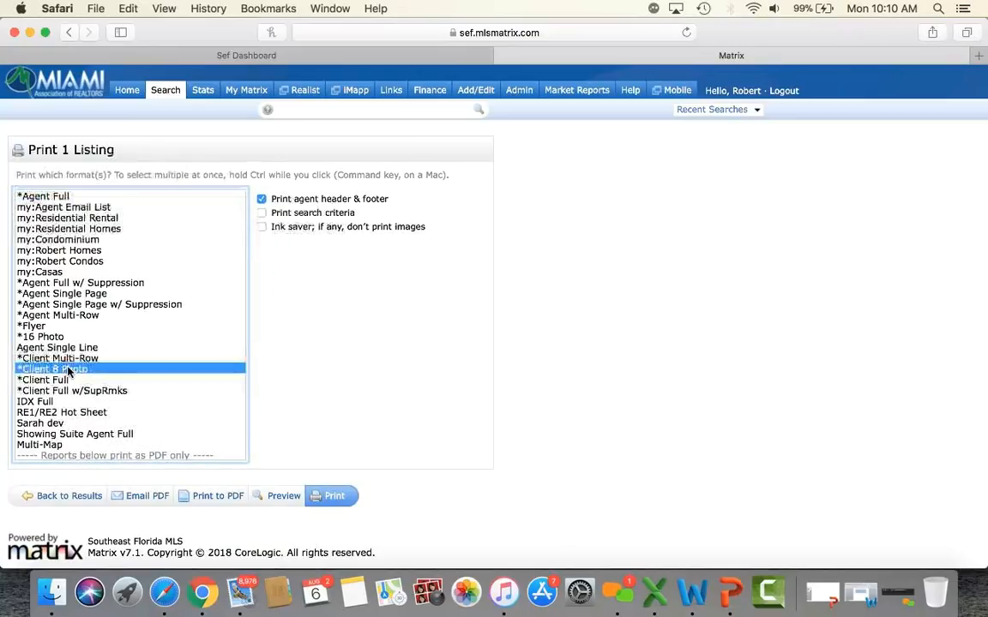
left_click(280, 496)
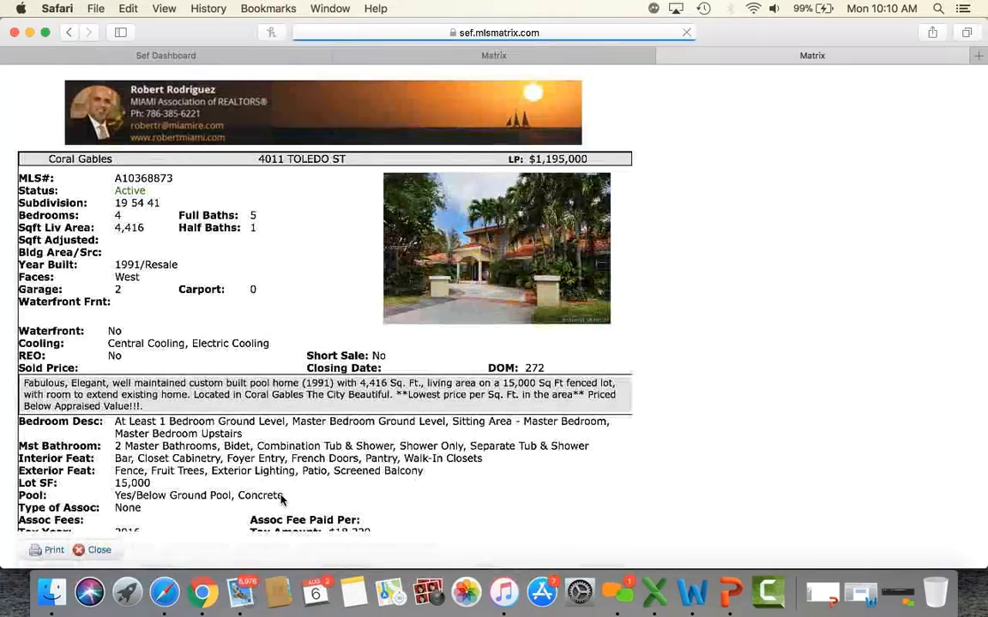
scroll(408, 275, "down", 5)
scroll(454, 311, "up", 5)
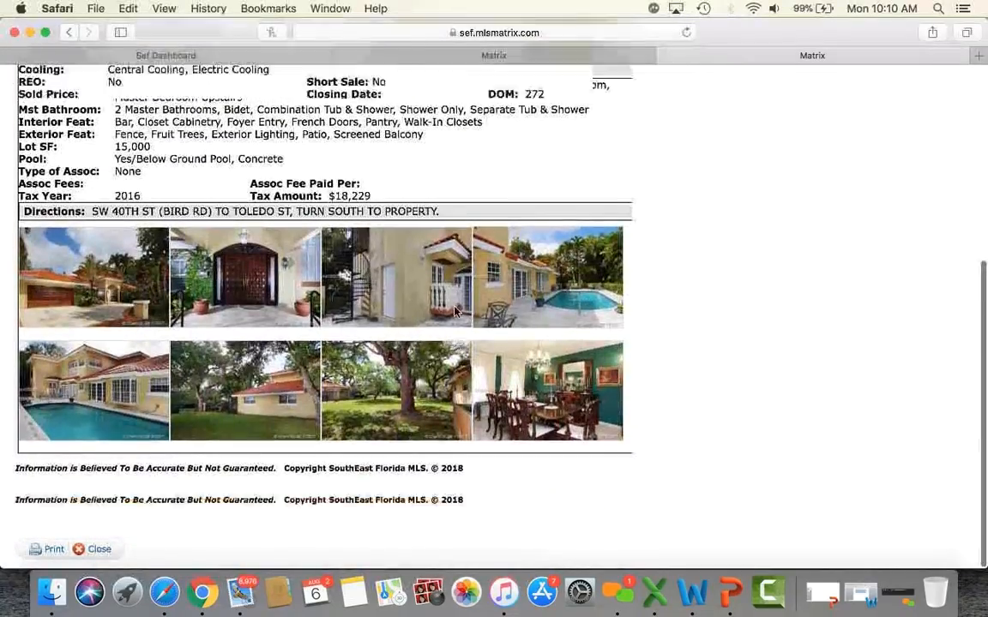
scroll(454, 312, "down", 4)
scroll(455, 311, "up", 5)
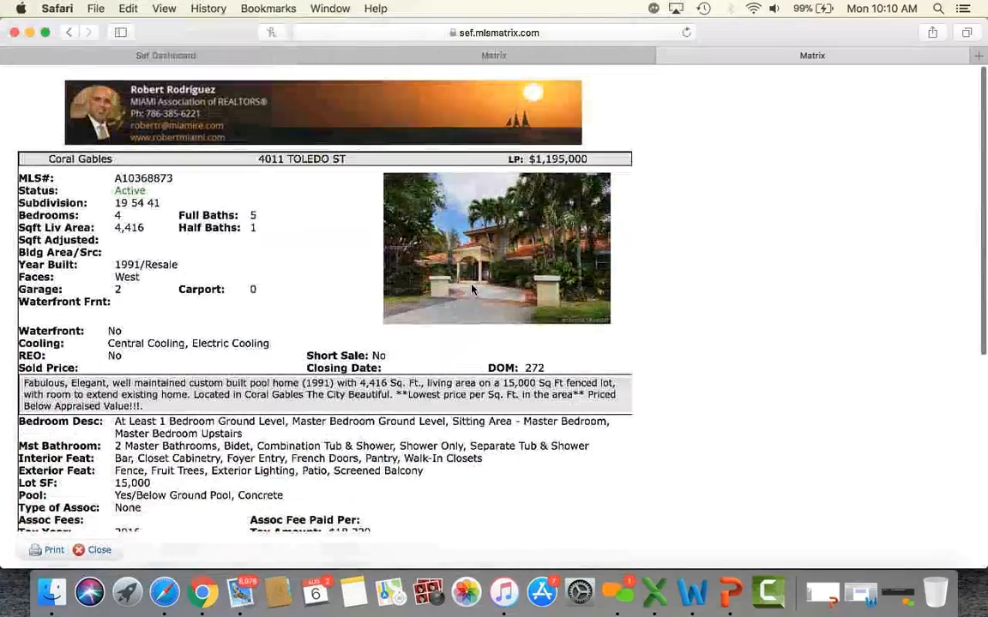
left_click(666, 57)
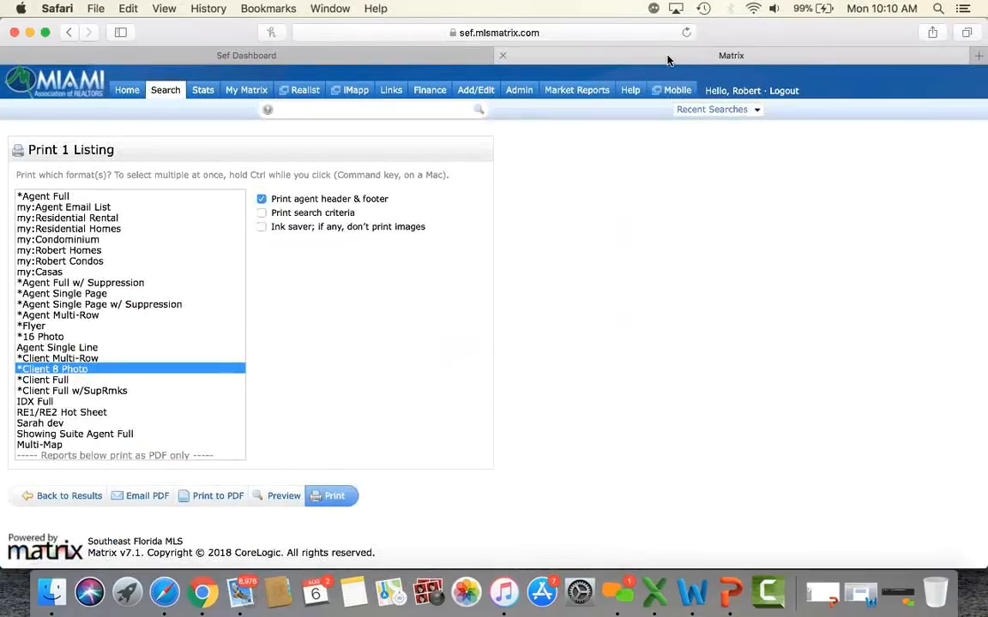
Step: Show the results as Agent Single Line, check listings 1–6, and start an Email 6 Listings form
left_click(83, 499)
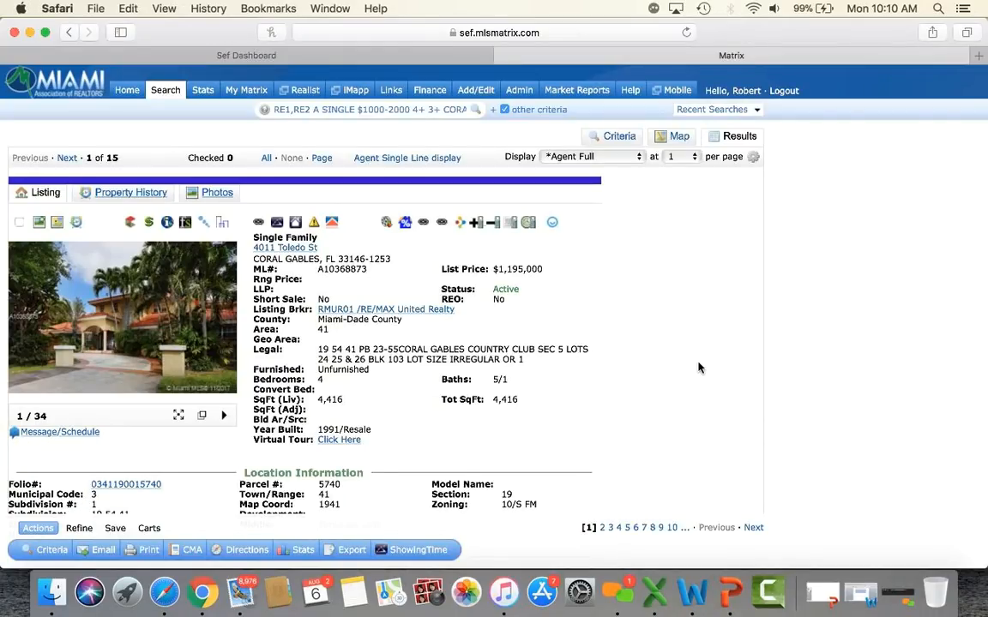
left_click(407, 160)
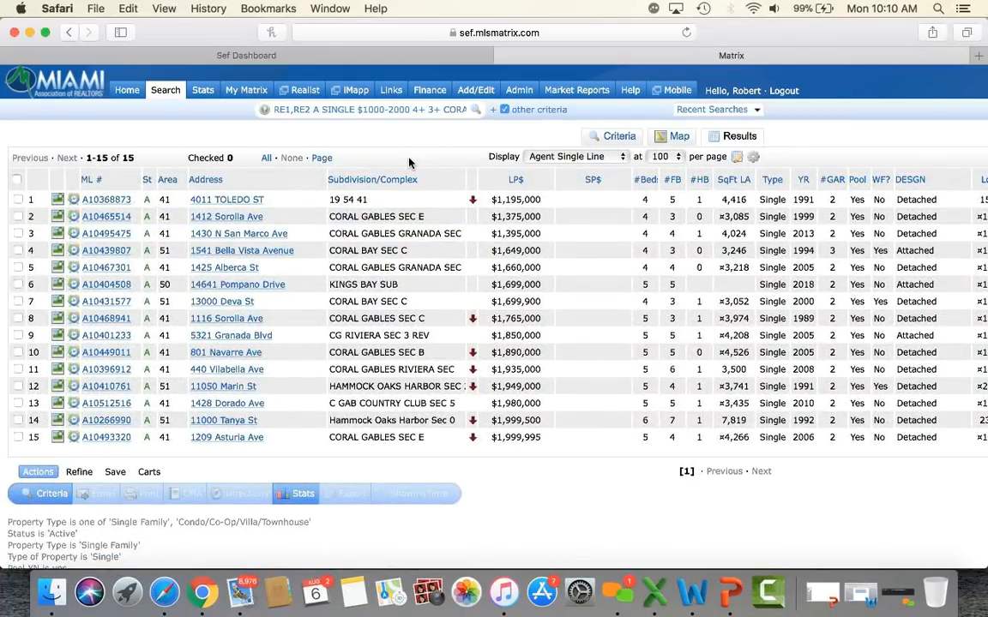
left_click(18, 200)
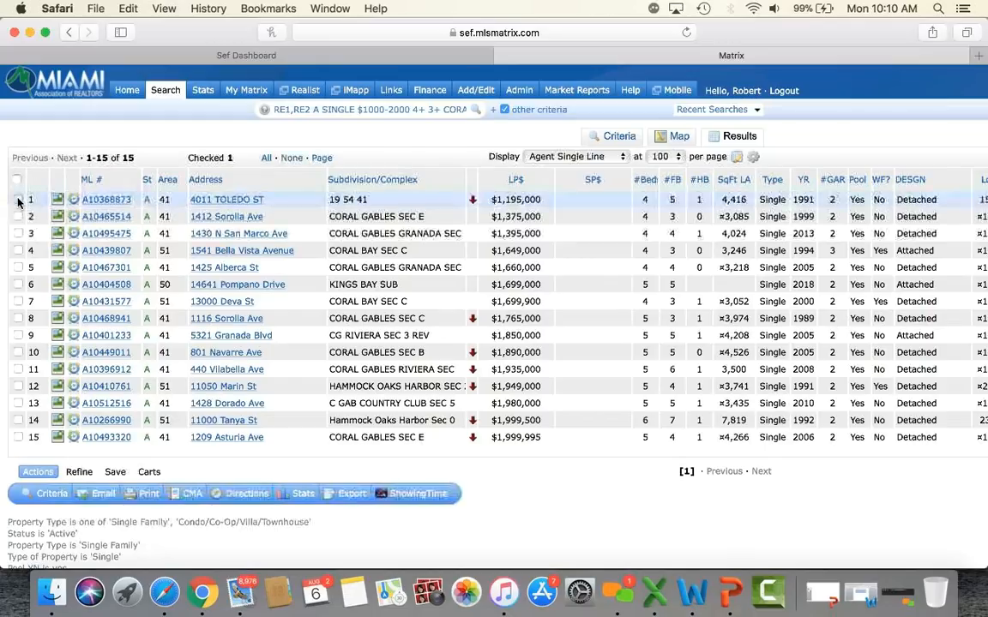
left_click(18, 216)
left_click(18, 234)
left_click(18, 251)
left_click(18, 267)
left_click(18, 285)
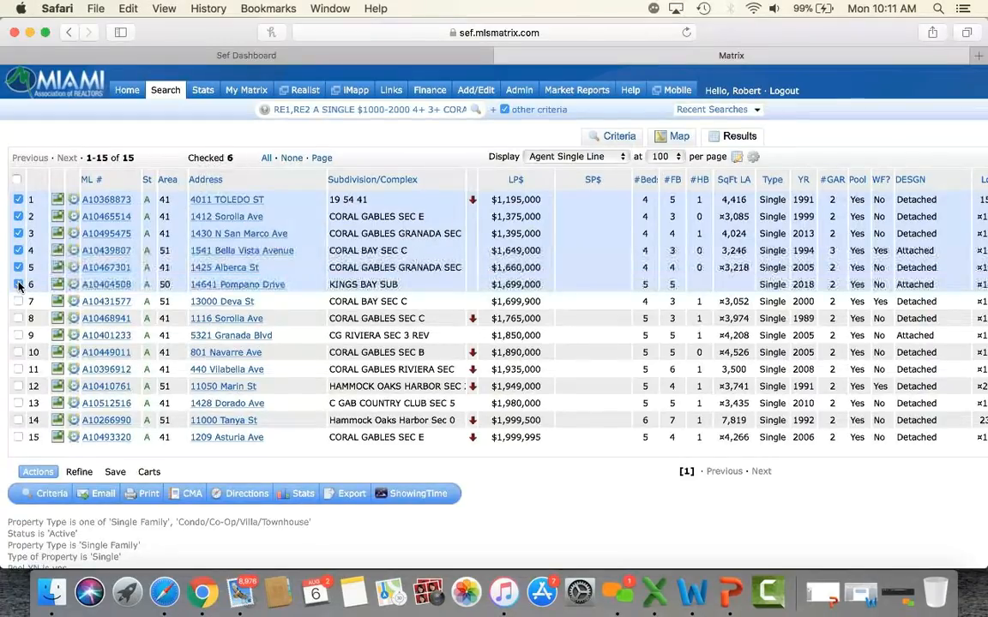
left_click(104, 495)
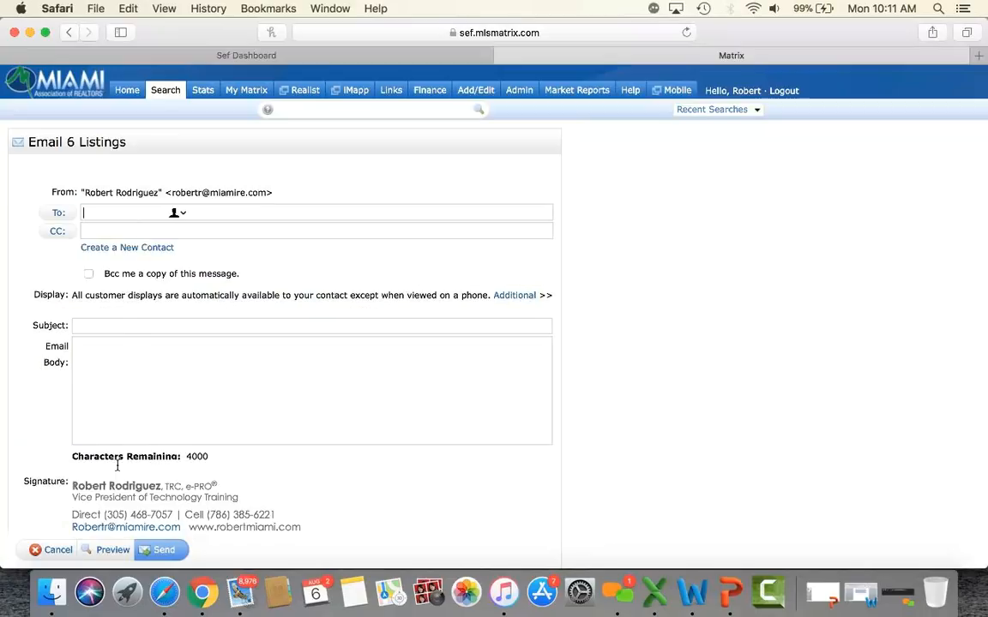
Step: Cancel the six-listing email and return to the 15-listing results table with six still checked
left_click(60, 550)
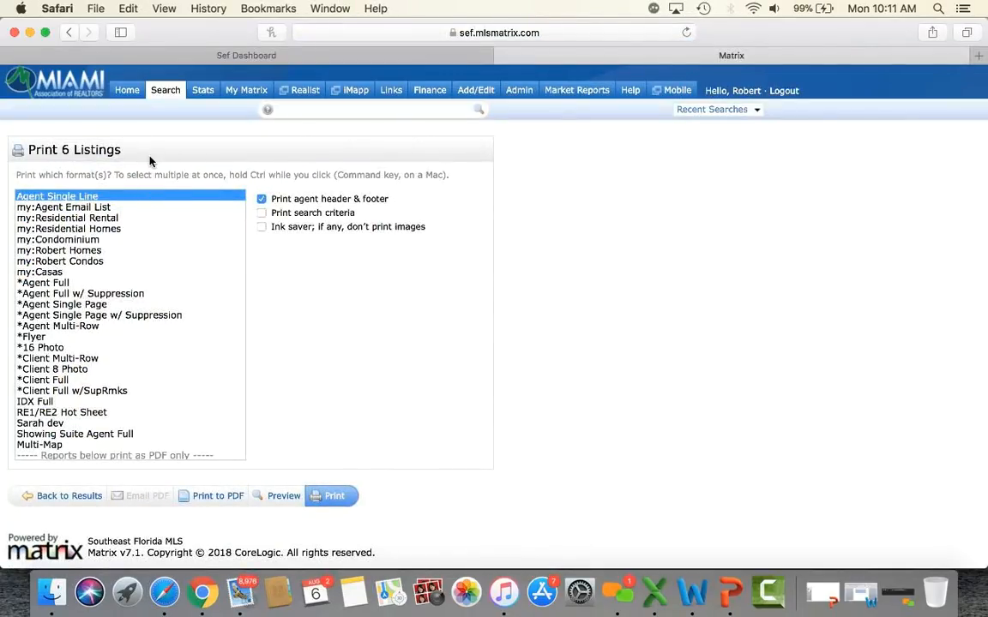
left_click(52, 498)
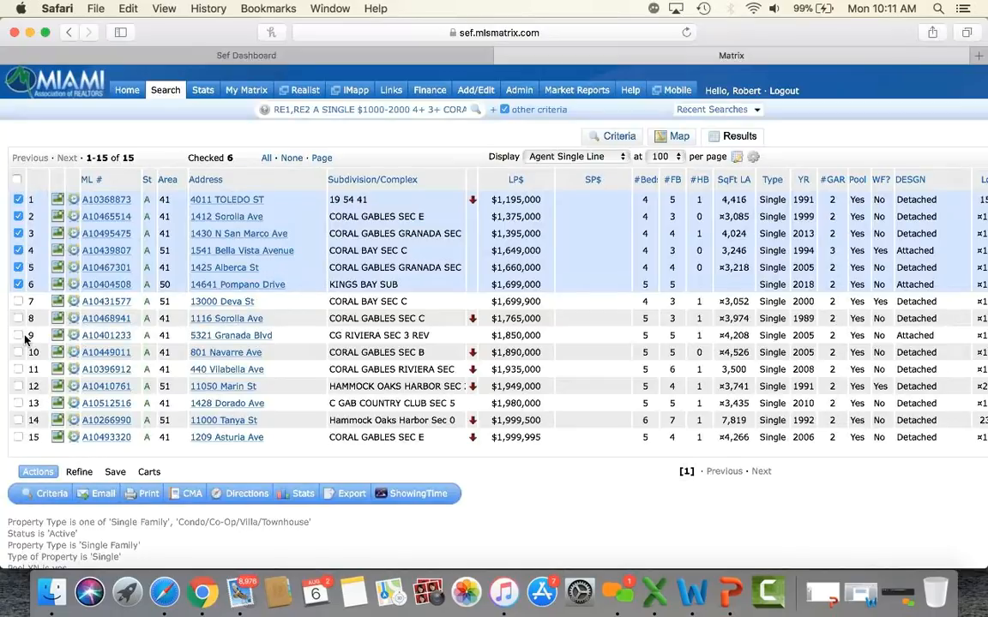
Step: Narrow the results to the six checked listings, then return to the original 15 results
left_click(79, 473)
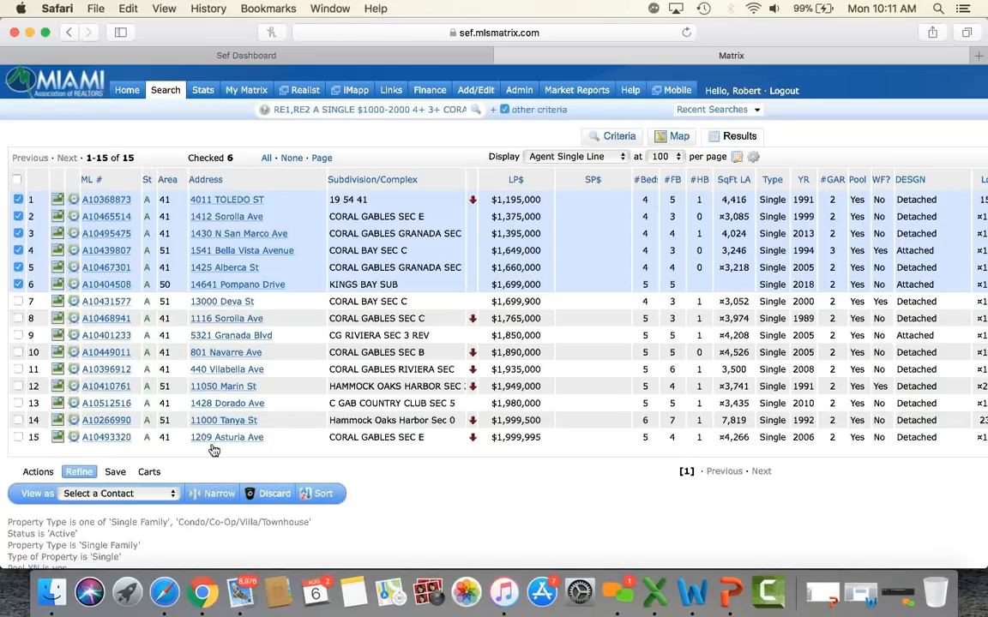
left_click(219, 495)
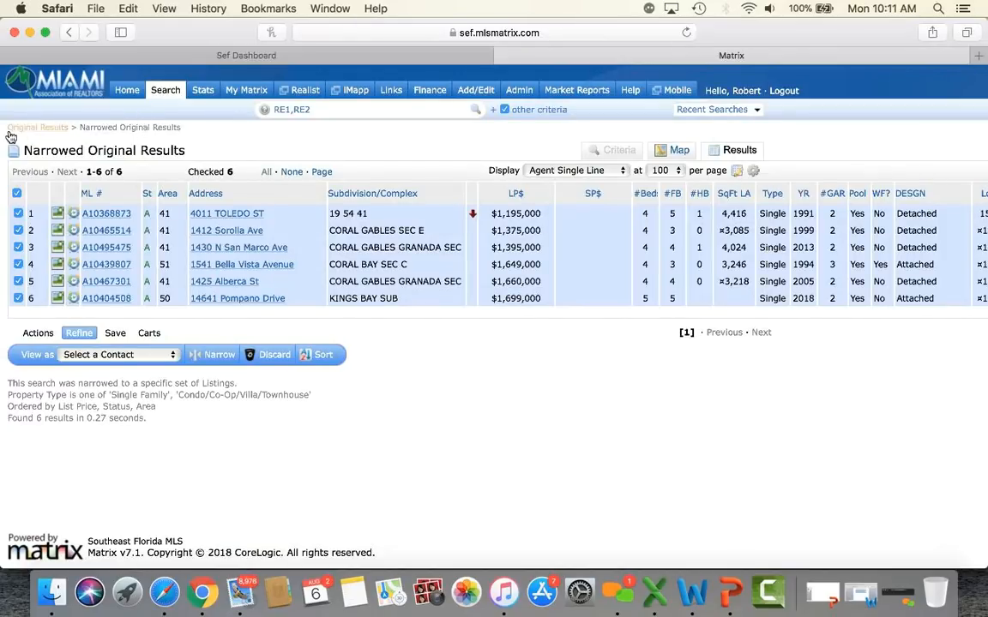
left_click(51, 132)
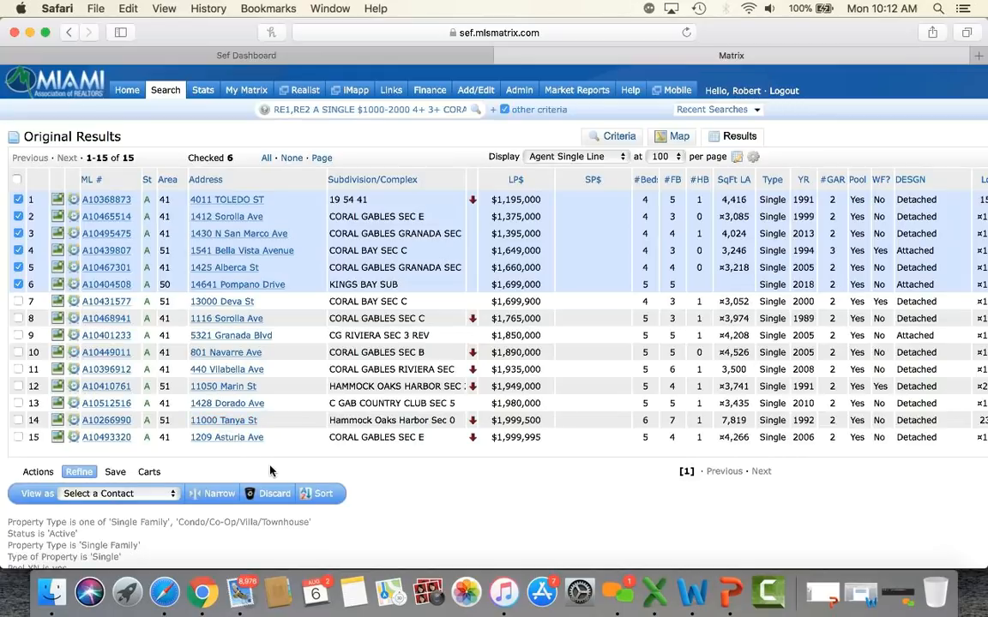
Step: Discard the six checked listings, un-discard them, and re-check the first listing
left_click(272, 498)
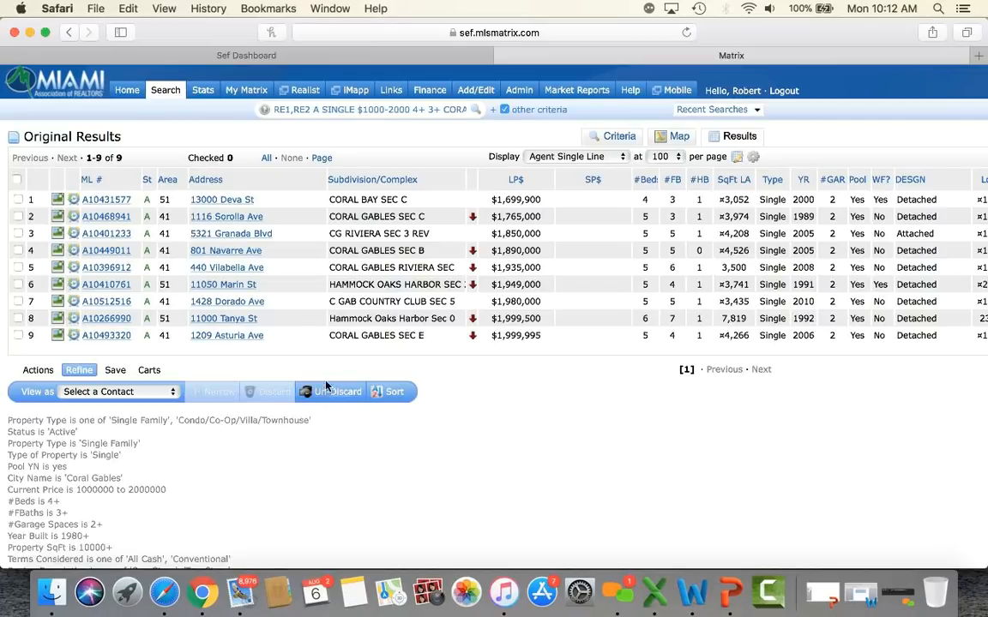
left_click(331, 391)
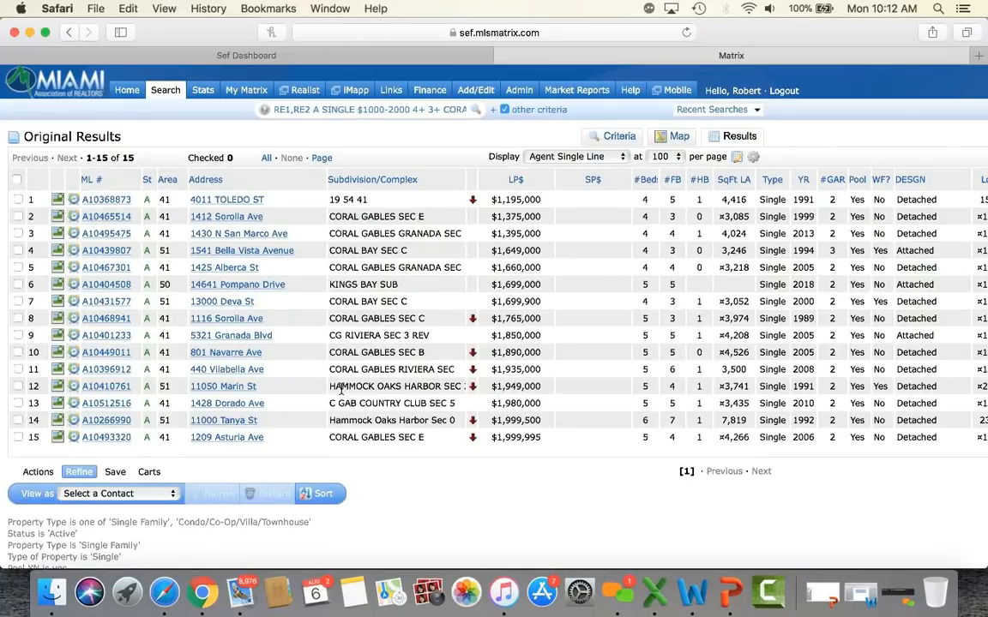
left_click(18, 199)
Step: Check listings two through six in the results table
left_click(18, 216)
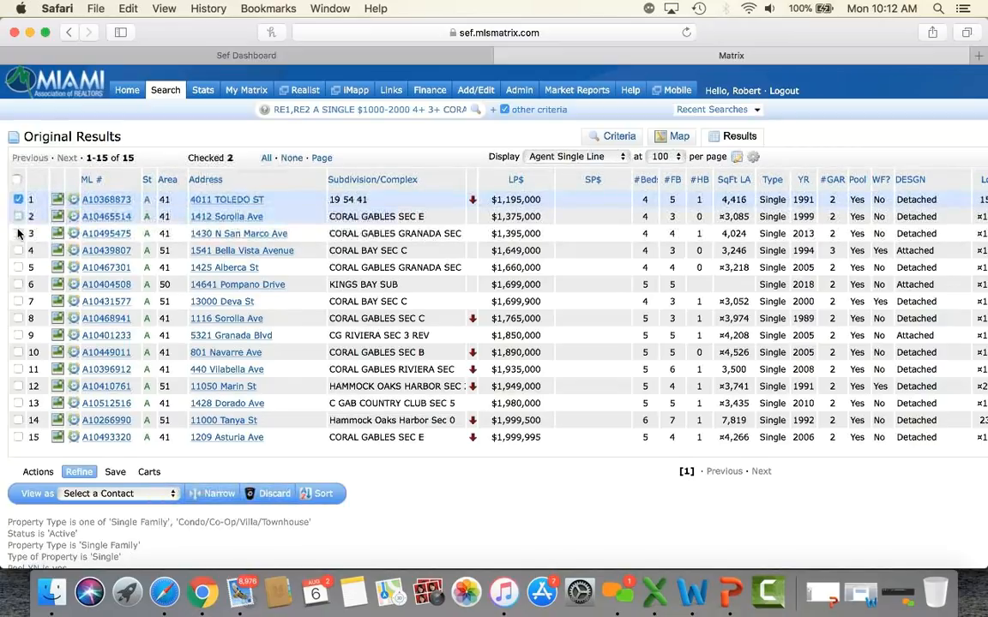
left_click(18, 233)
left_click(18, 250)
left_click(18, 268)
left_click(18, 284)
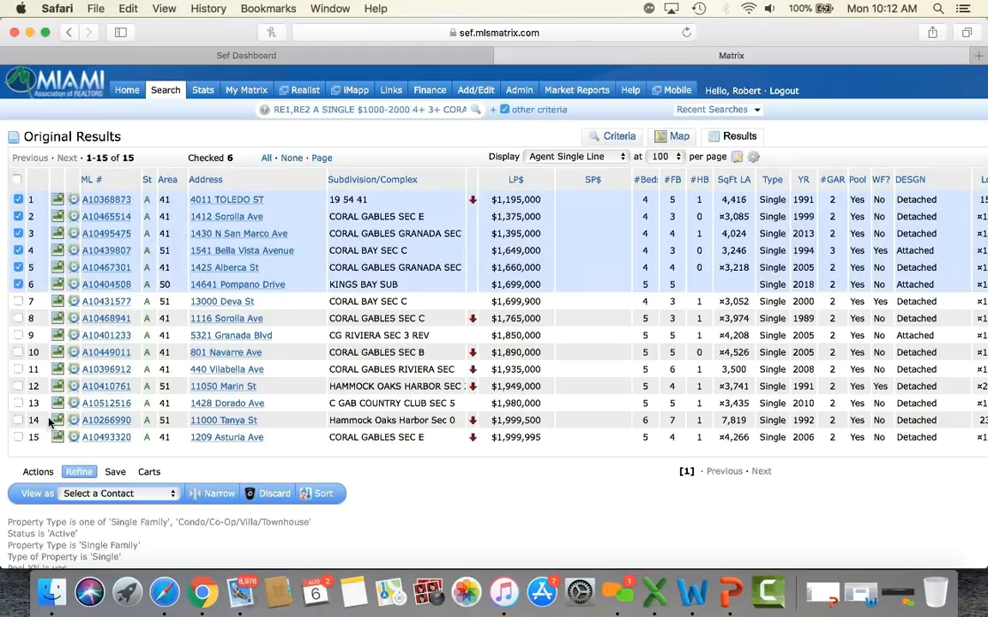
Step: Print the six checked listings using the *Client Multi-Row report format
left_click(34, 472)
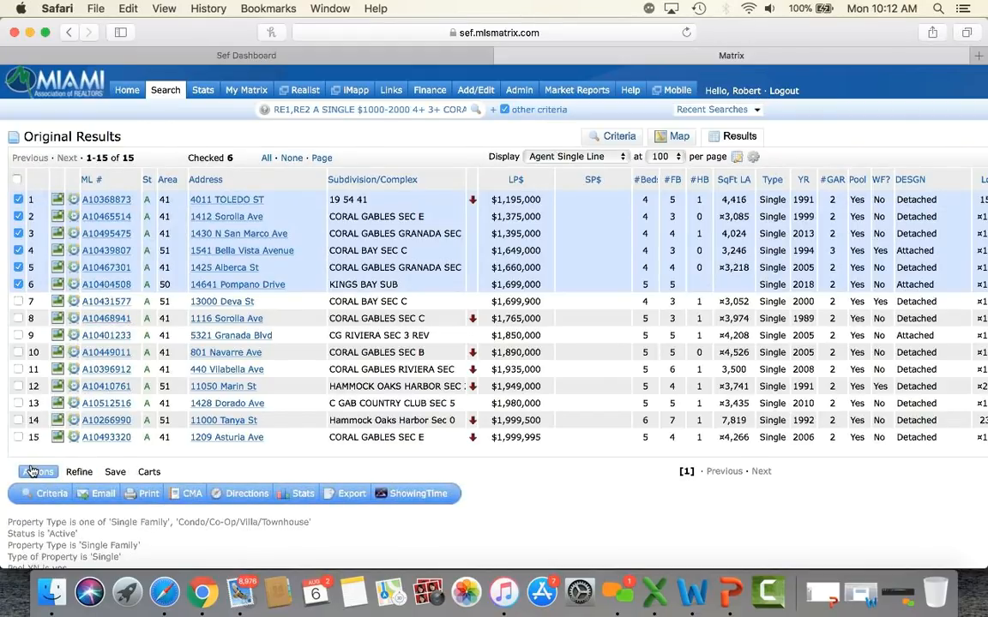
left_click(143, 497)
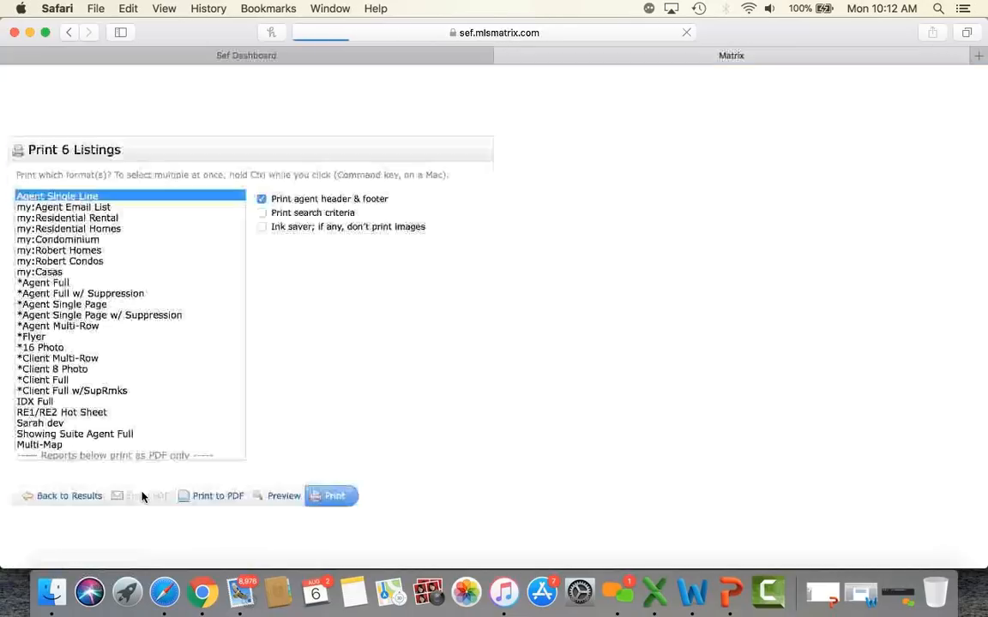
left_click(56, 360)
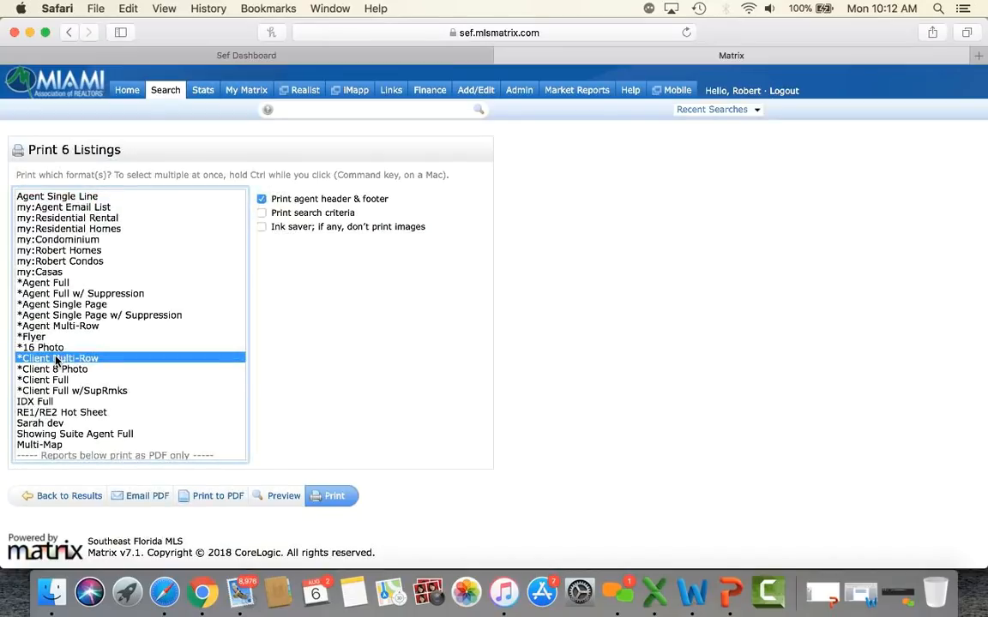
Step: Preview the six-listing Client Multi-Row report, then close the preview
left_click(278, 498)
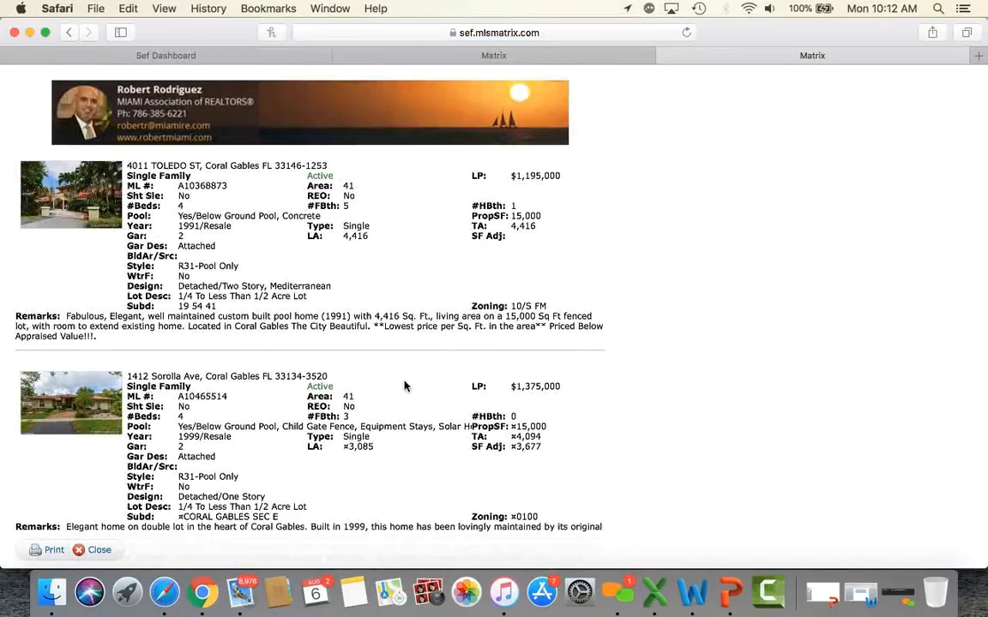
scroll(405, 386, "down", 20)
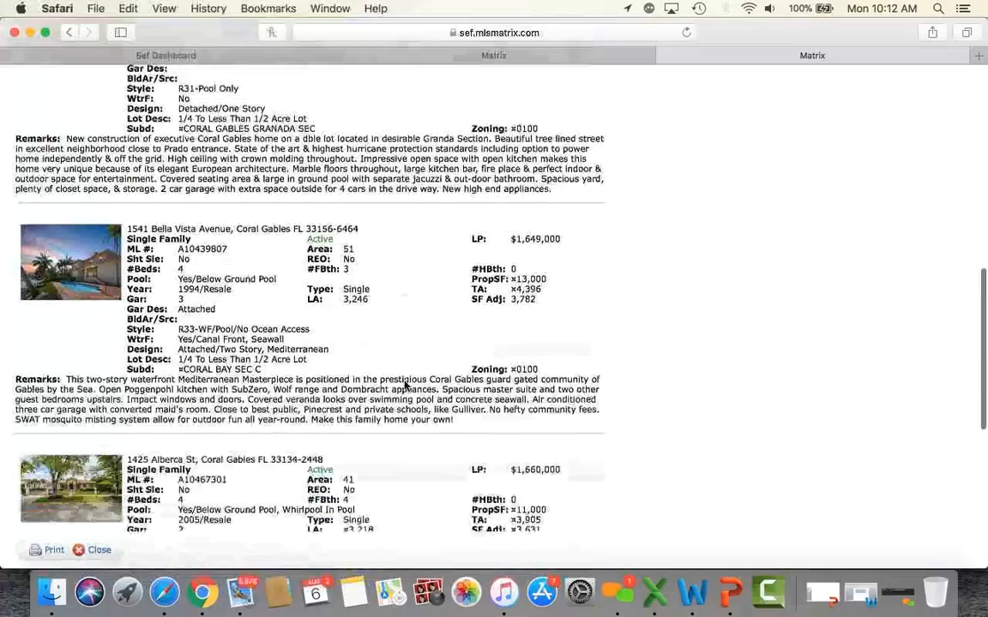
scroll(405, 385, "down", 5)
scroll(404, 386, "up", 10)
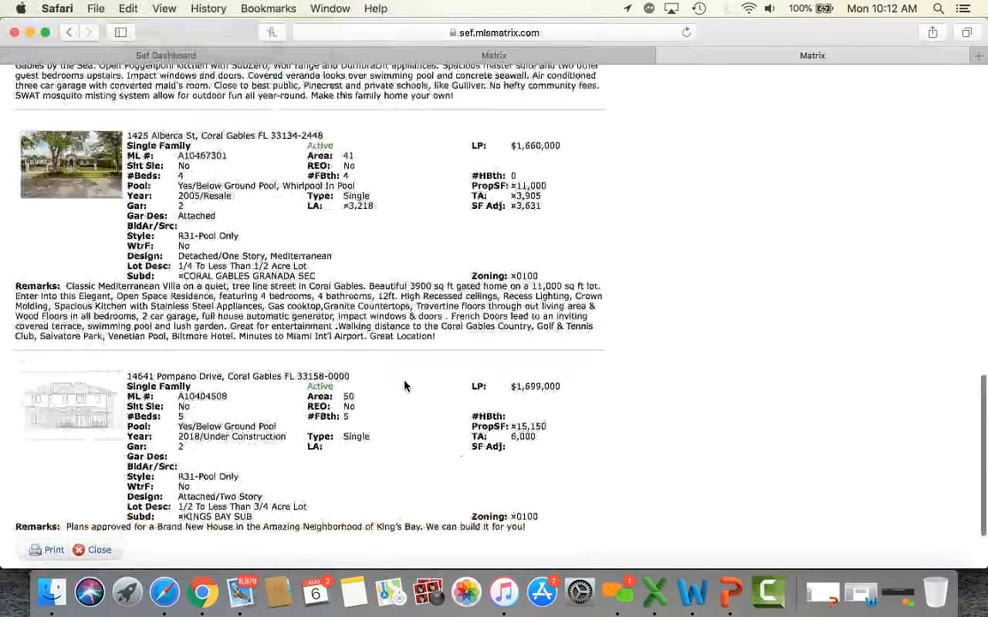
left_click(665, 55)
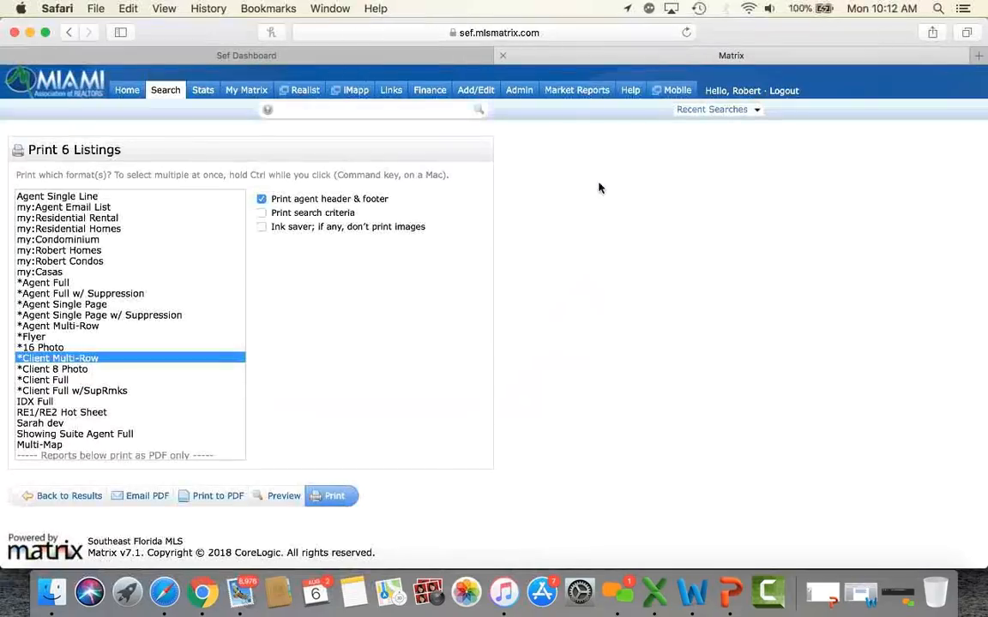
scroll(138, 379, "down", 3)
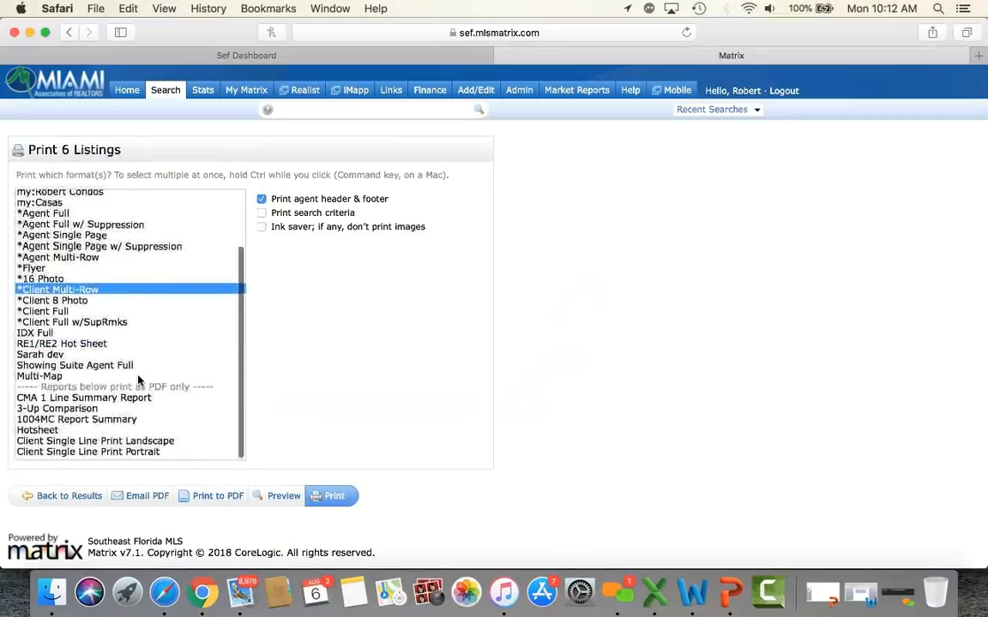
Step: Generate a 3-Up Comparison PDF, review its two pages, and close it
left_click(74, 413)
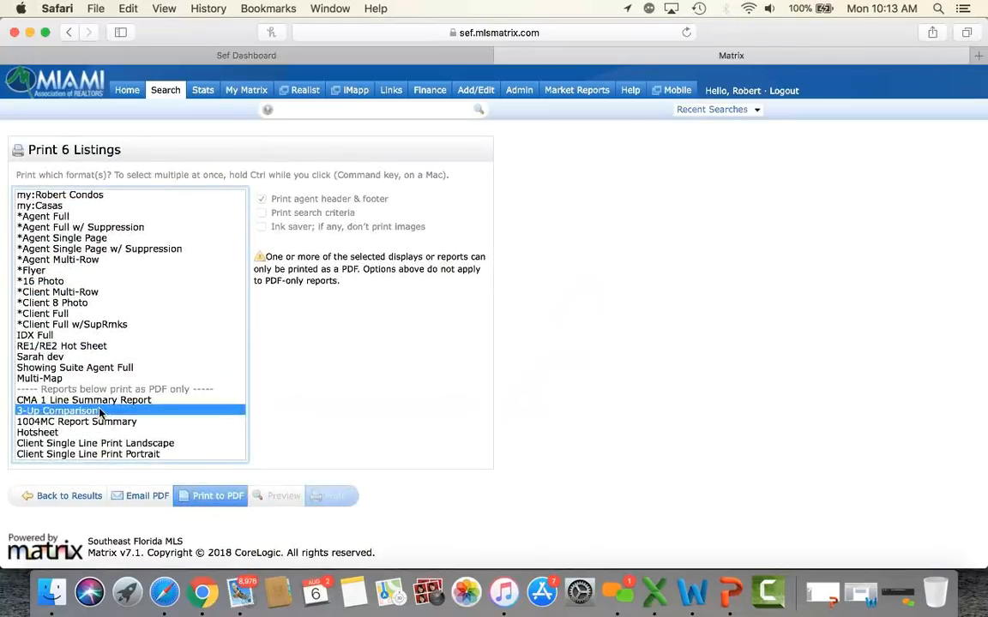
left_click(232, 498)
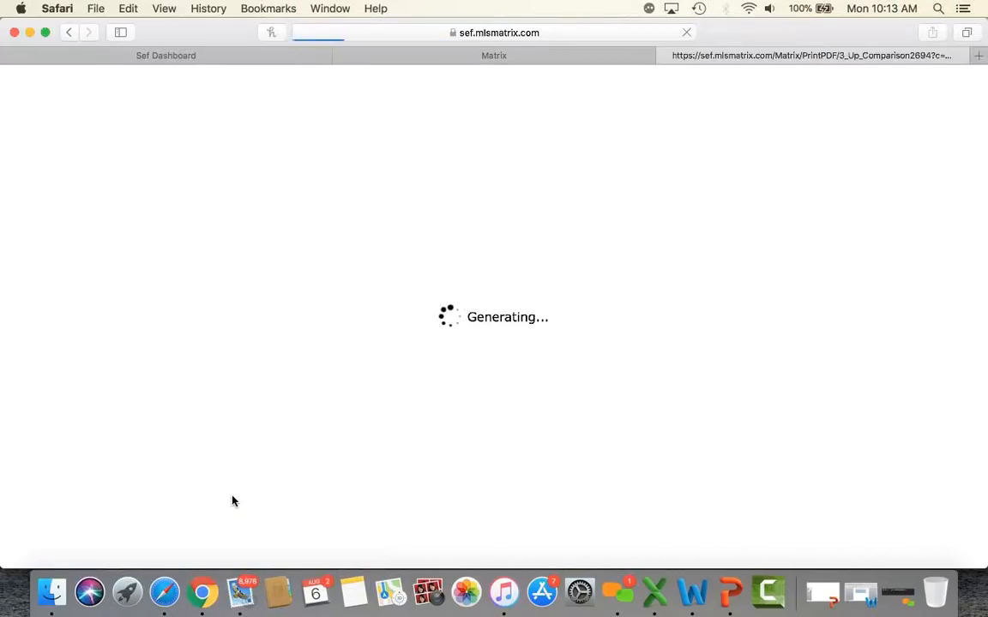
scroll(387, 425, "down", 10)
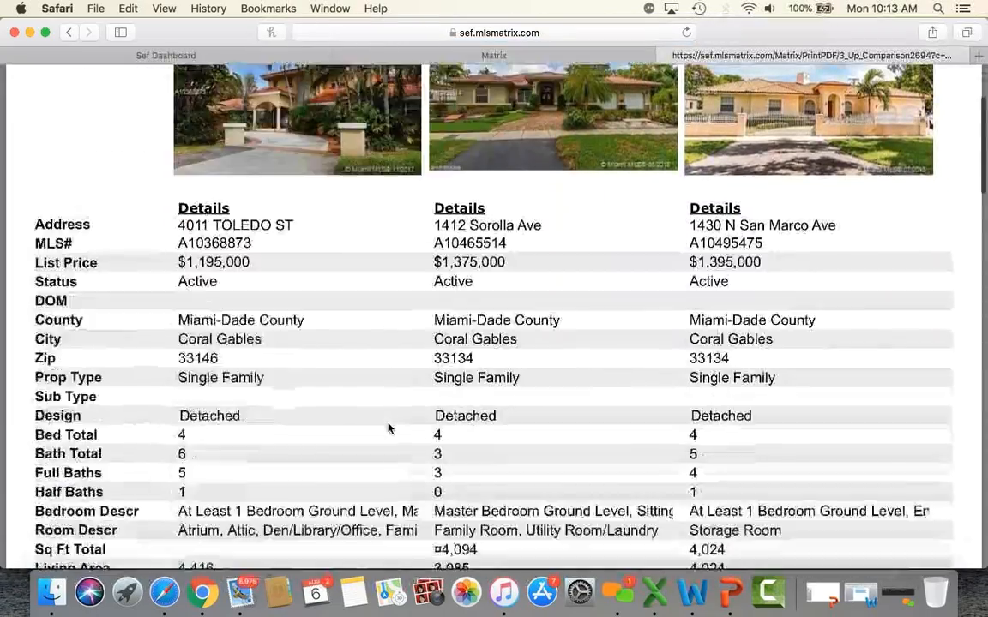
scroll(388, 427, "down", 15)
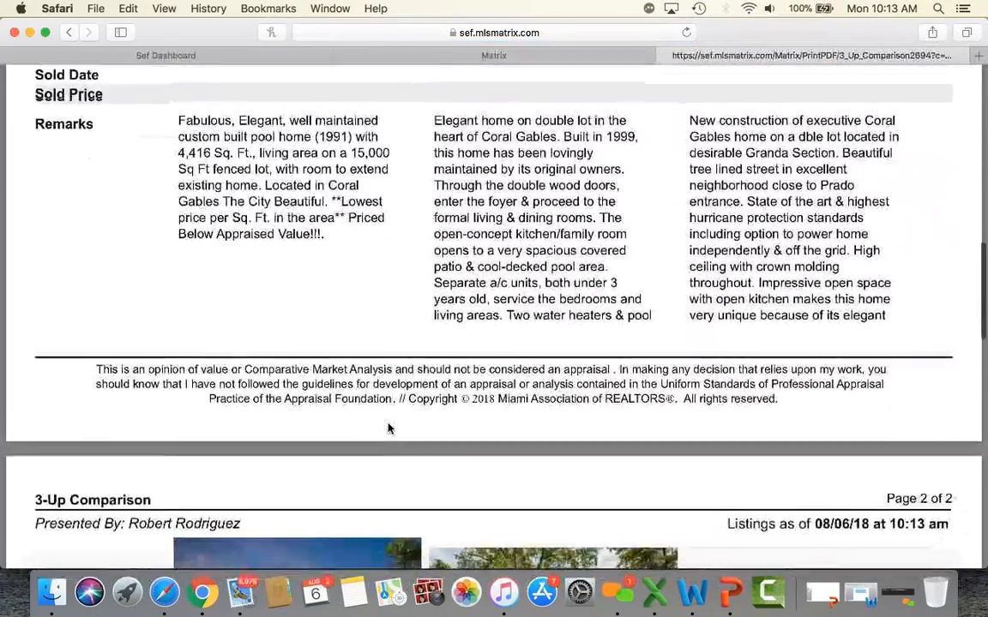
scroll(388, 427, "down", 12)
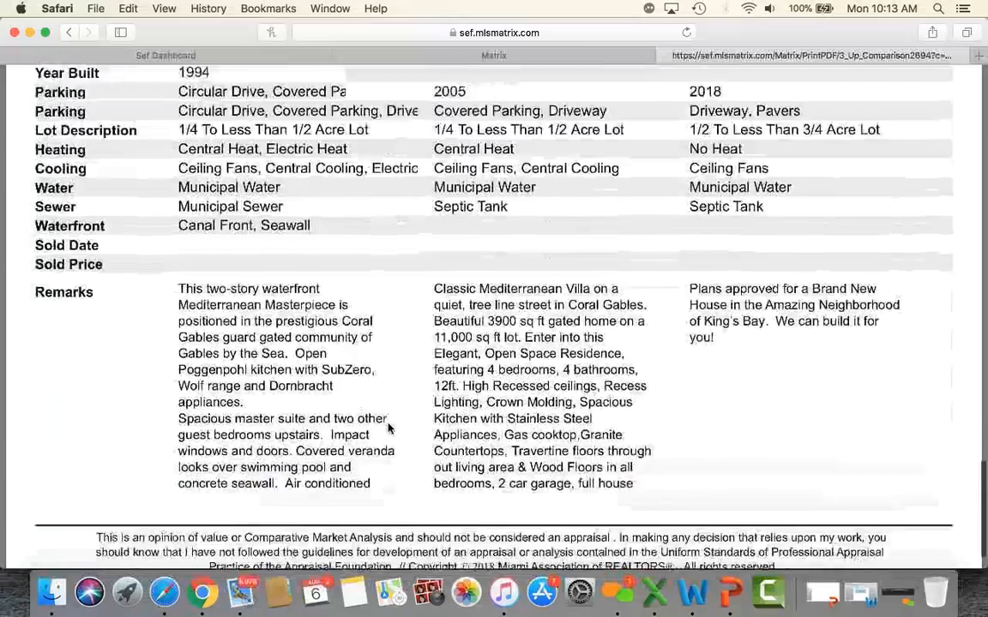
scroll(387, 427, "up", 3)
scroll(387, 427, "up", 20)
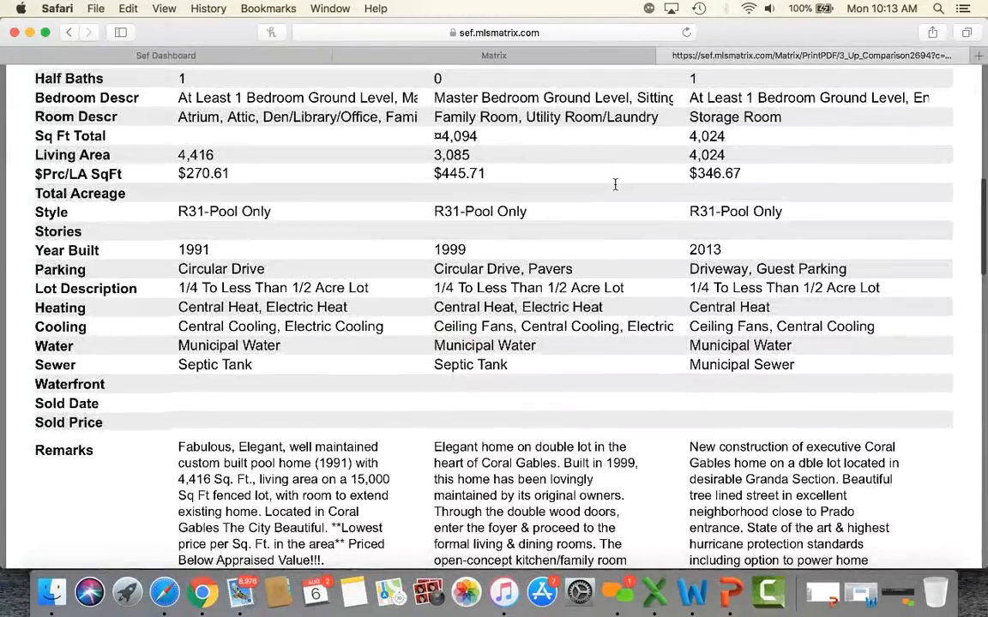
left_click(664, 55)
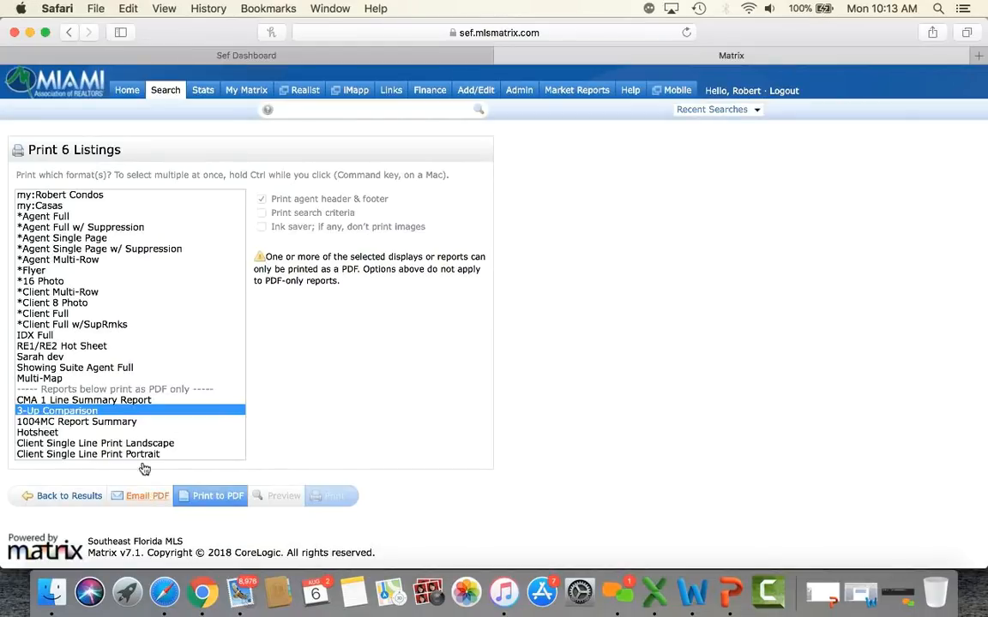
Step: Switch the print format from *Agent Full to *Client Full with Listing and Photos pages
scroll(98, 352, "up", 3)
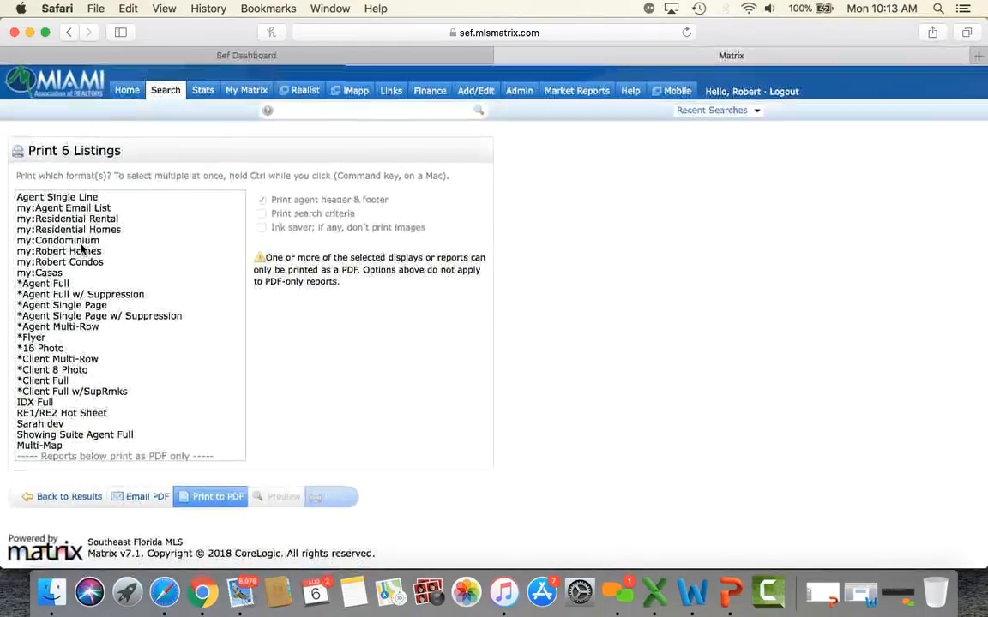
left_click(68, 284)
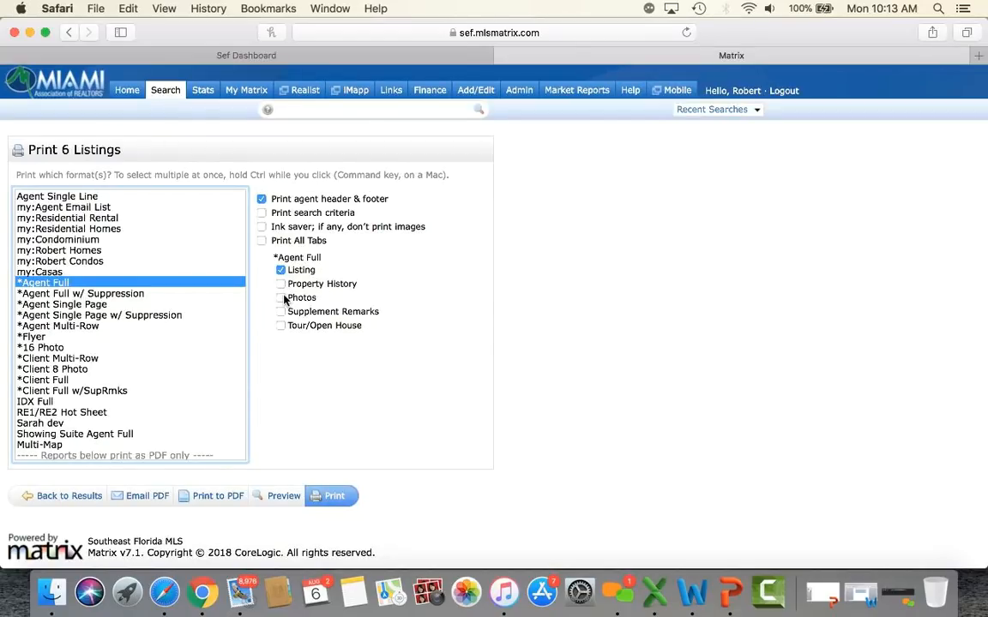
left_click(59, 382)
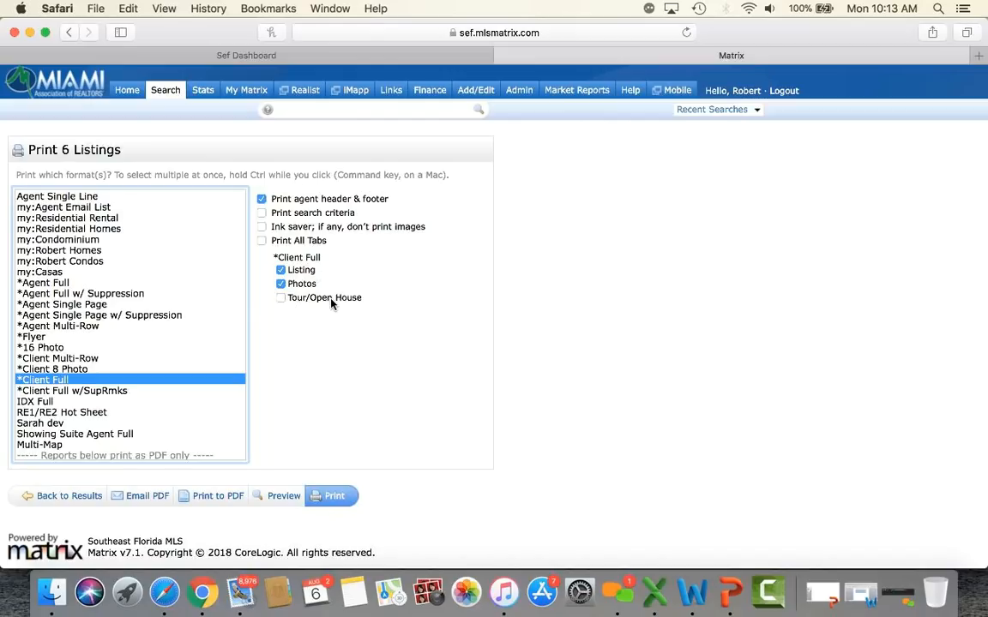
mouse_move(170, 94)
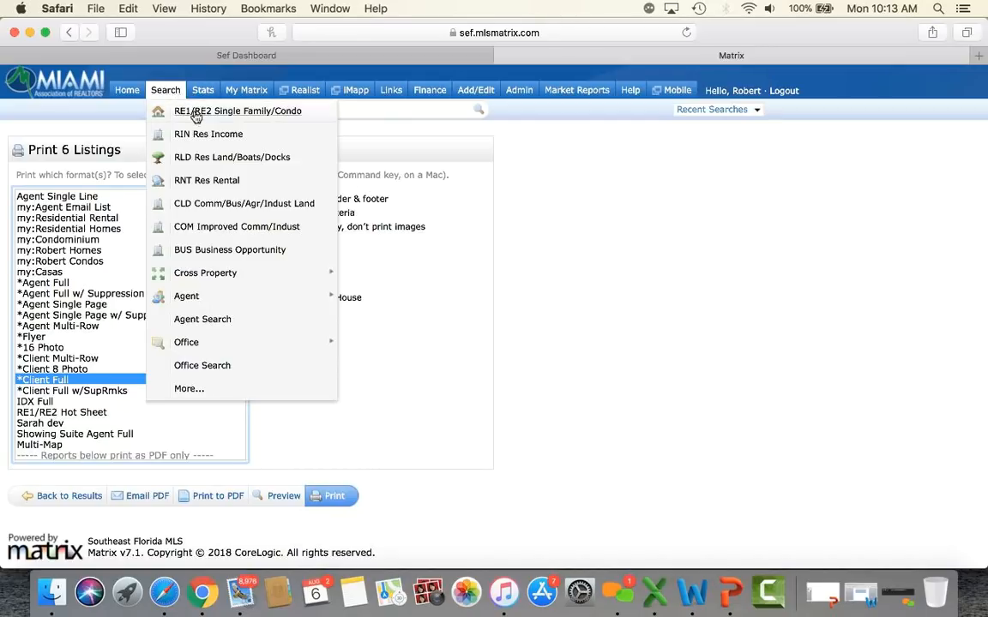
Step: Start a new Single Family/Condo search restricted to the Condo property type
left_click(195, 115)
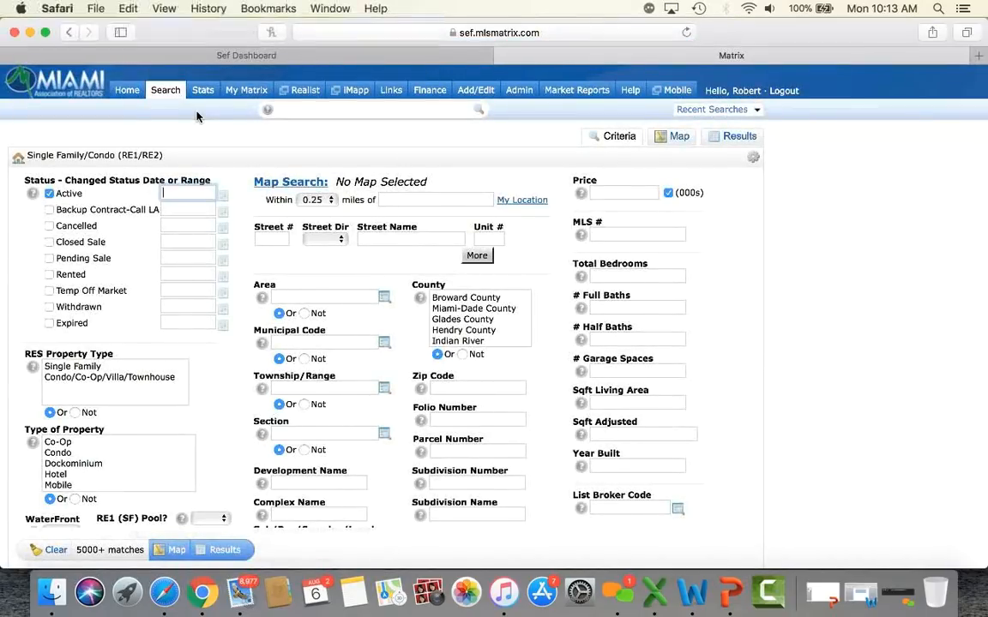
scroll(197, 115, "down", 3)
left_click(90, 323)
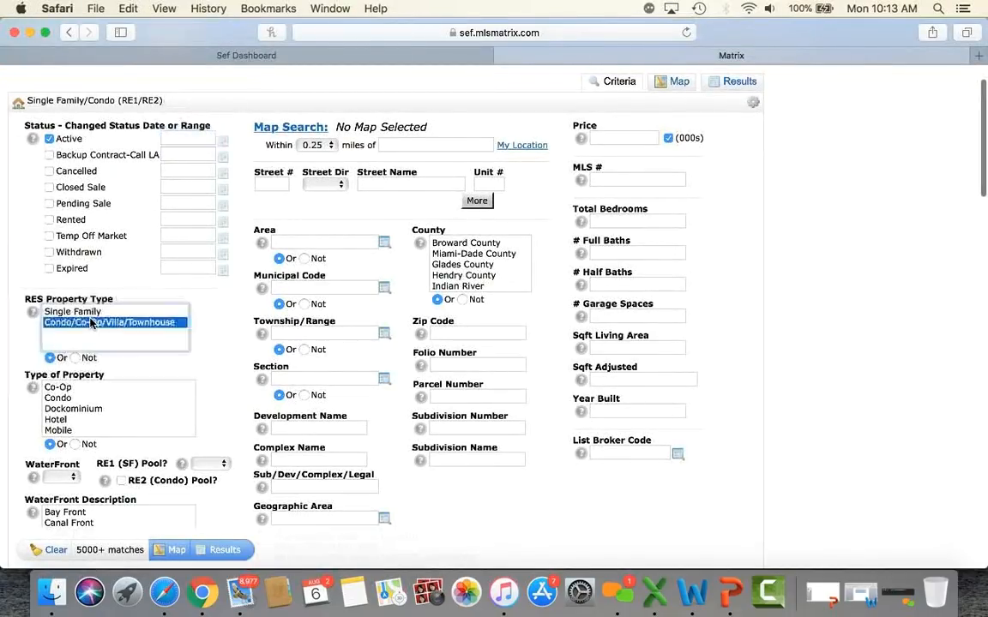
left_click(66, 398)
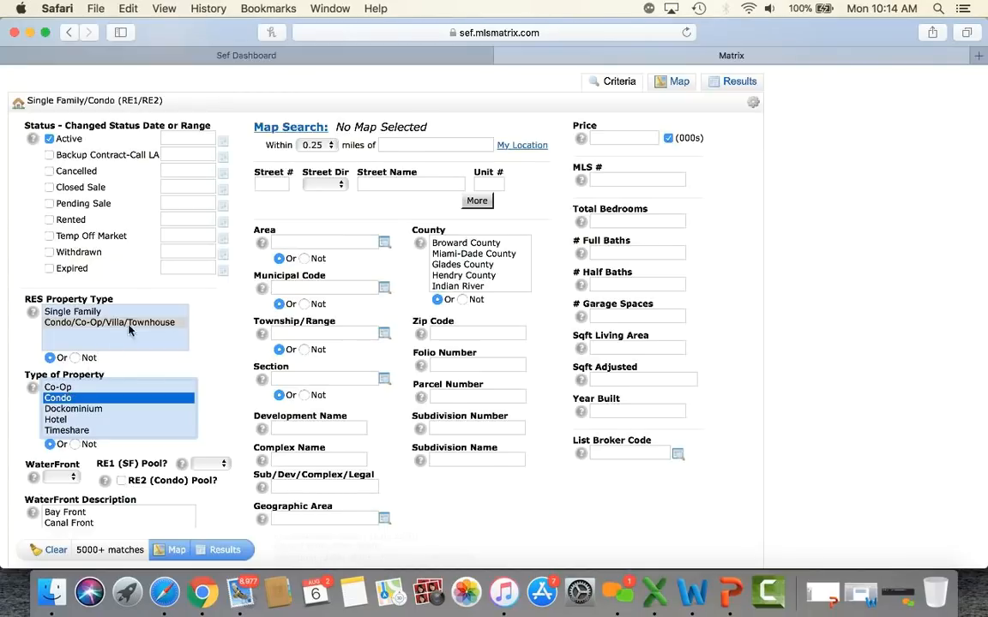
scroll(252, 210, "up", 1)
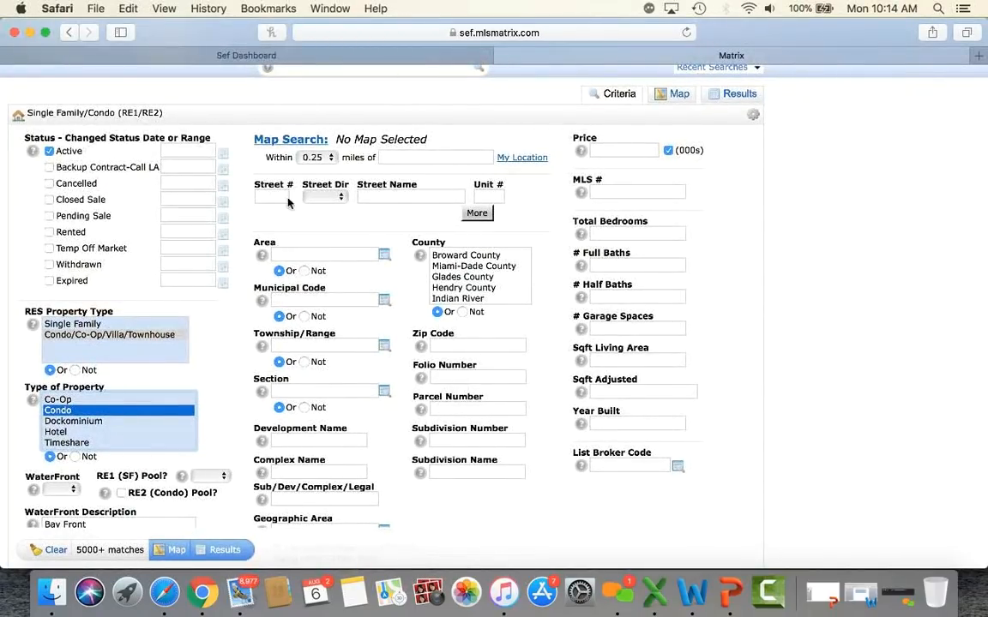
Step: Enter addresses 465 and 475 Brickell and show the 75 matching condos
left_click(269, 198)
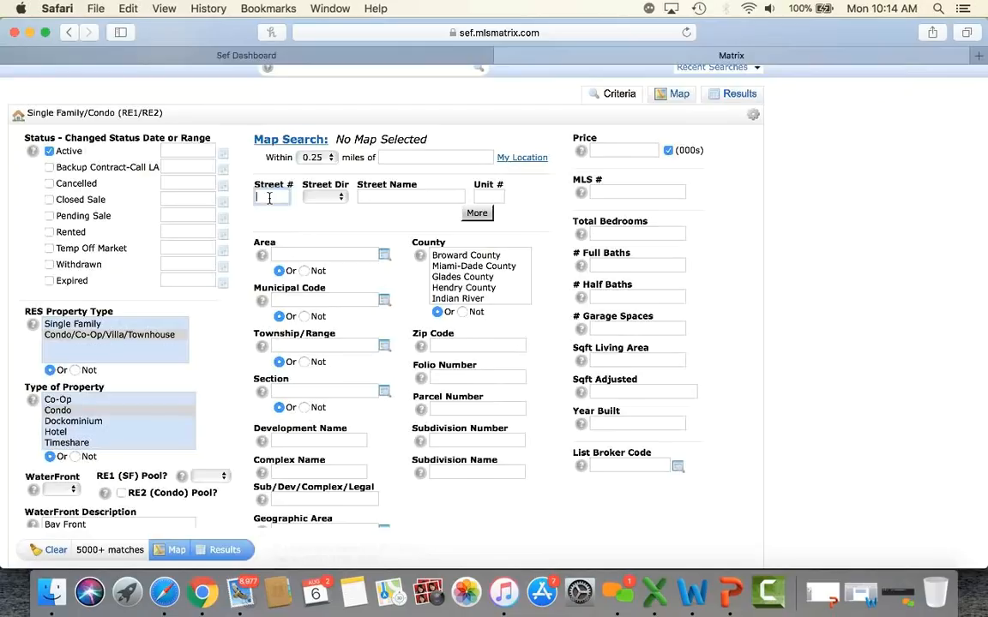
type("465")
left_click(371, 196)
type("bri")
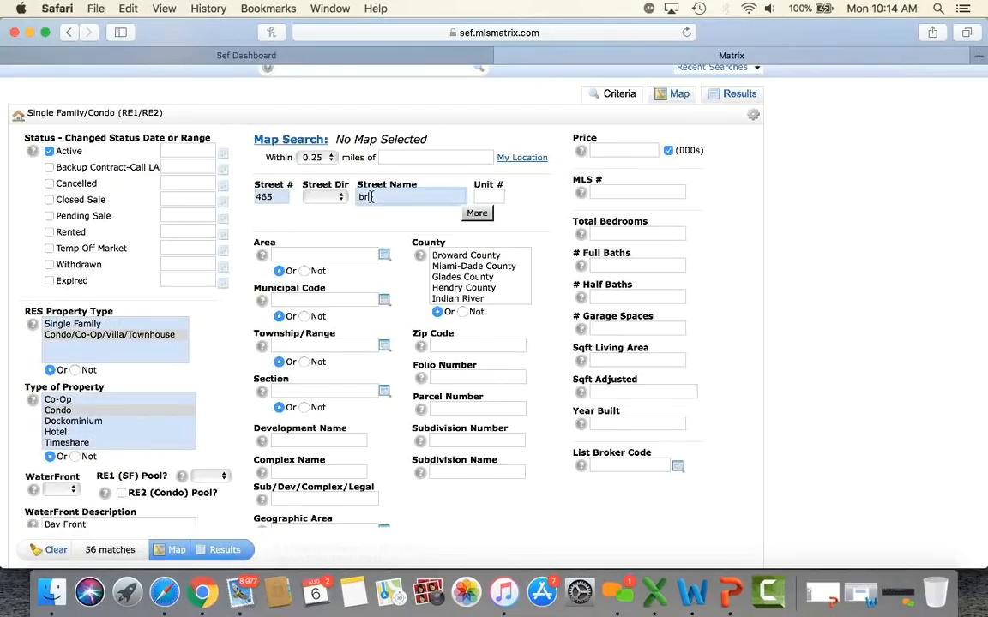
type("ckell")
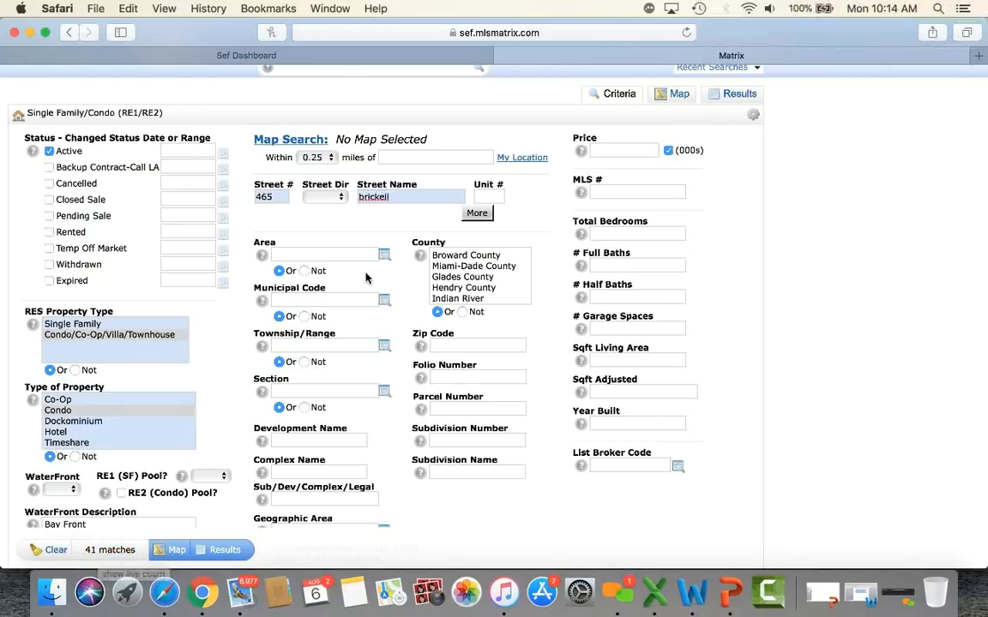
left_click(477, 213)
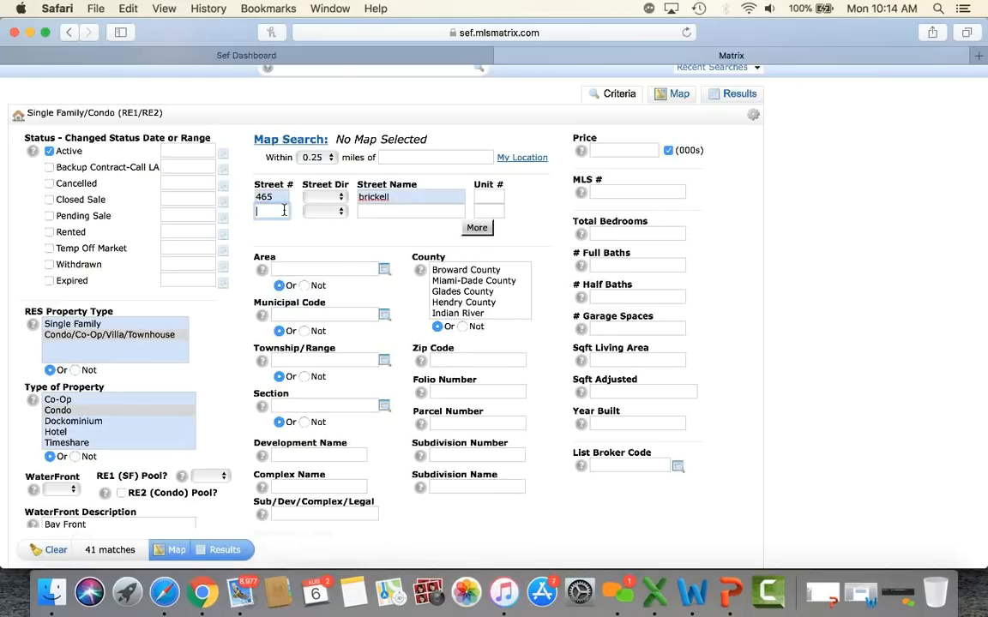
type("475")
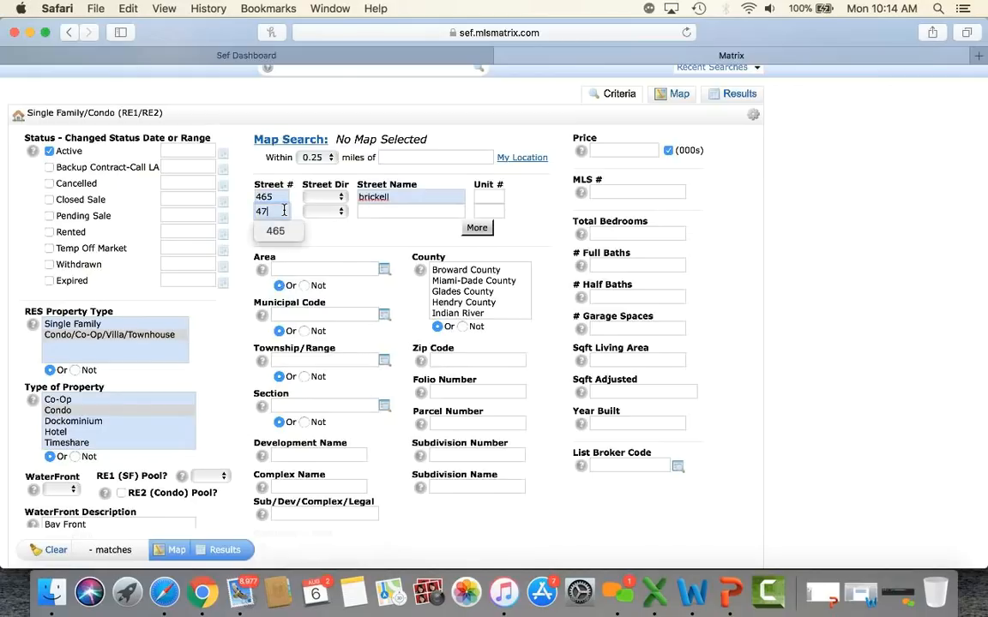
left_click(363, 210)
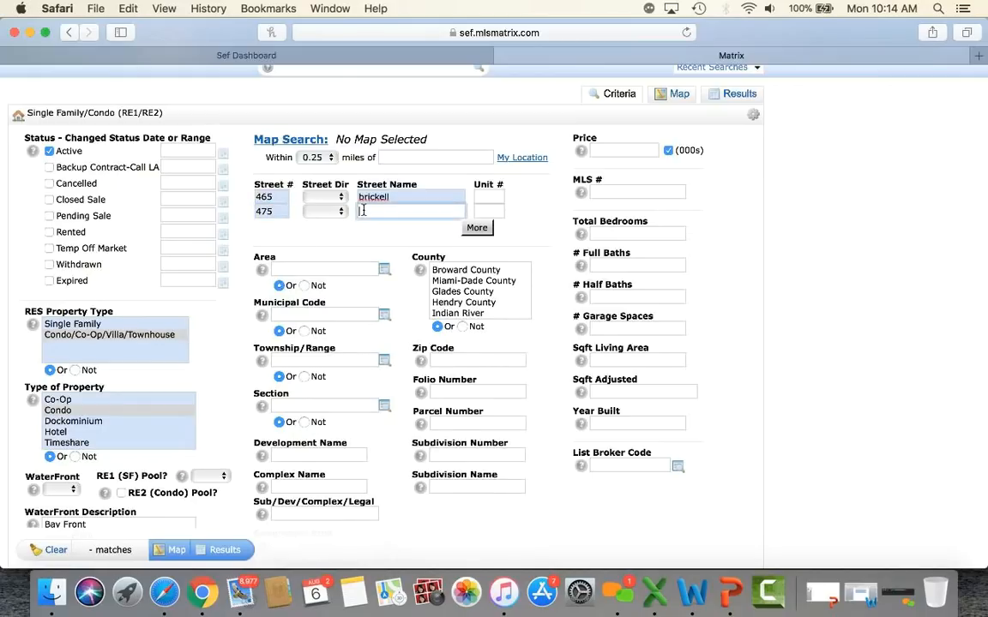
type("brickell")
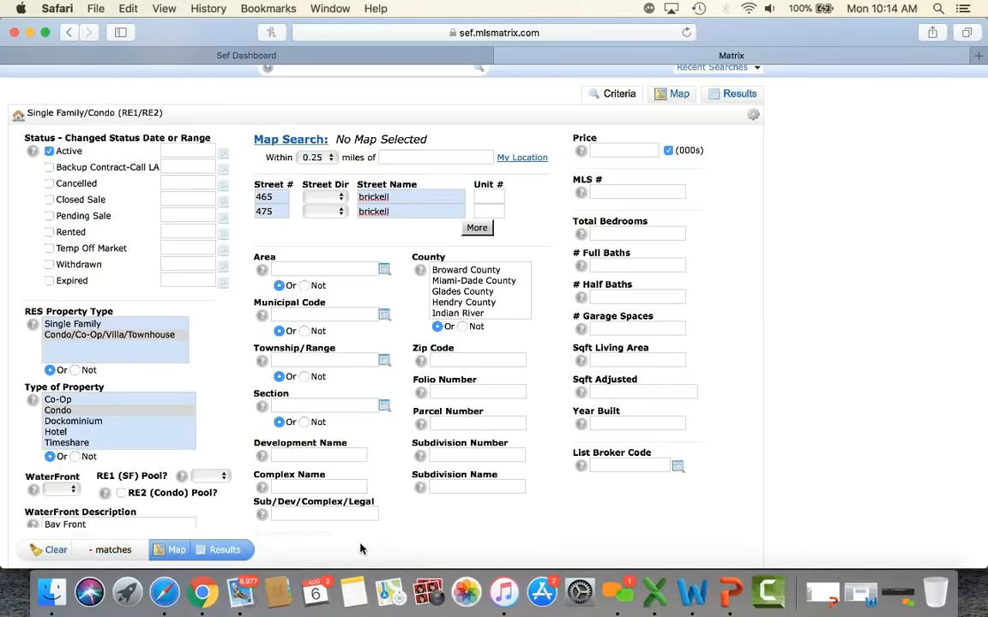
left_click(225, 550)
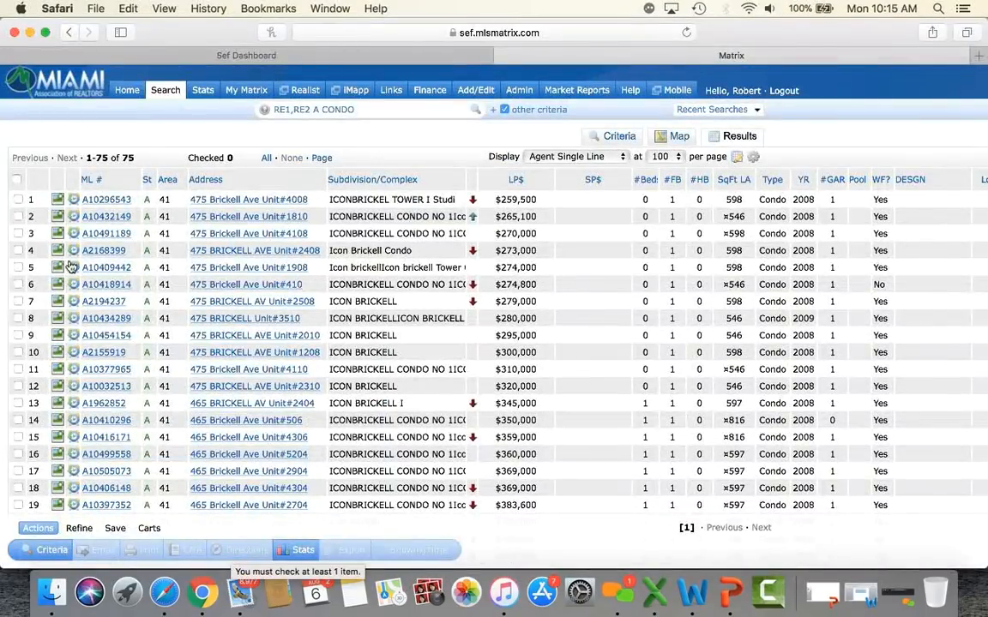
Step: Add address rows for 485 and 495 Brickell and view the 147 matches
left_click(618, 136)
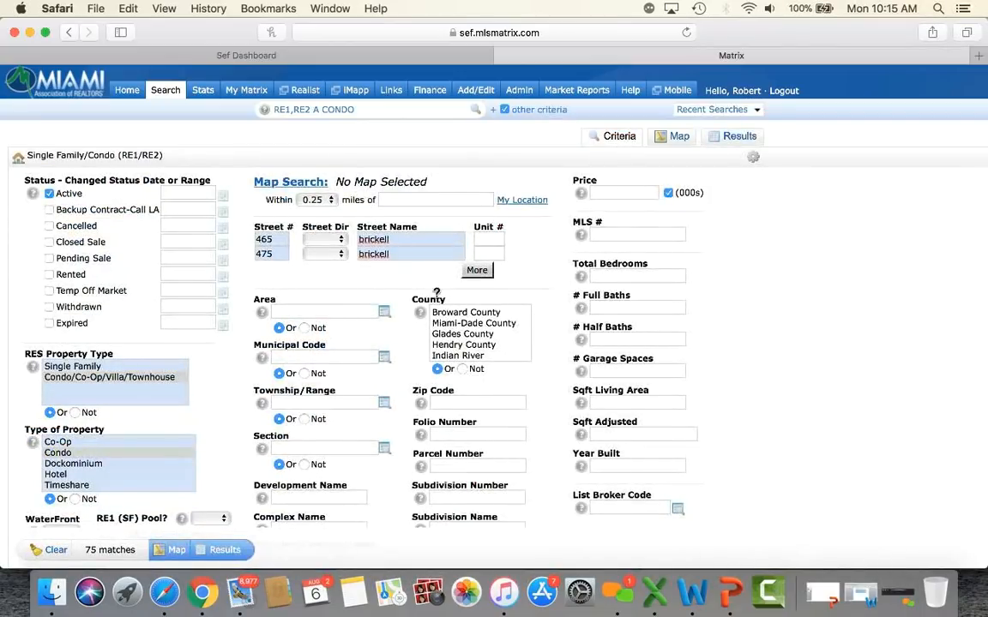
left_click(477, 270)
left_click(477, 286)
left_click(279, 269)
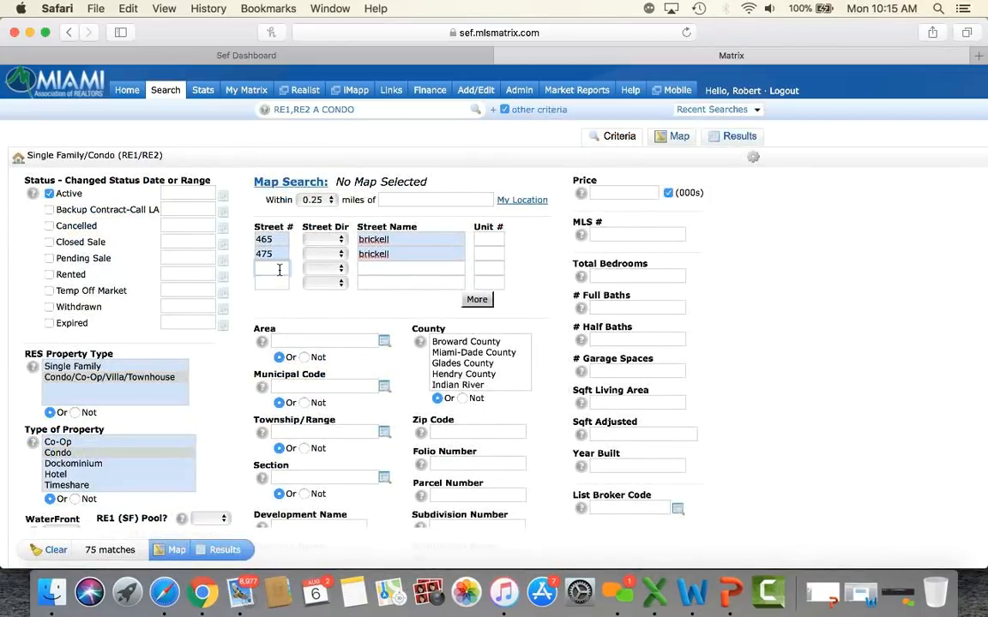
type("485")
left_click(383, 269)
type("brickell")
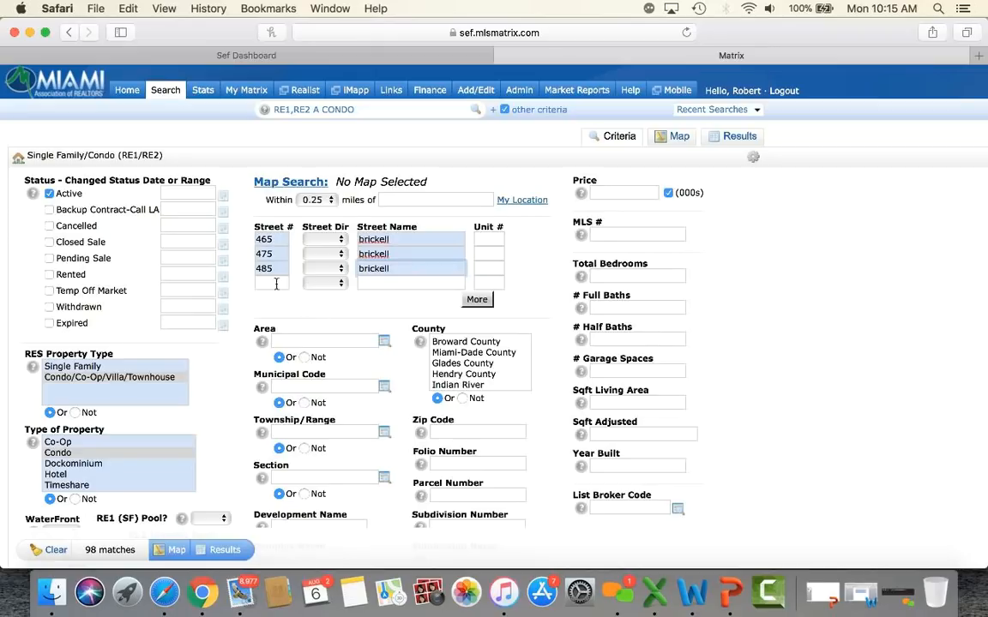
left_click(275, 283)
type("495")
left_click(381, 281)
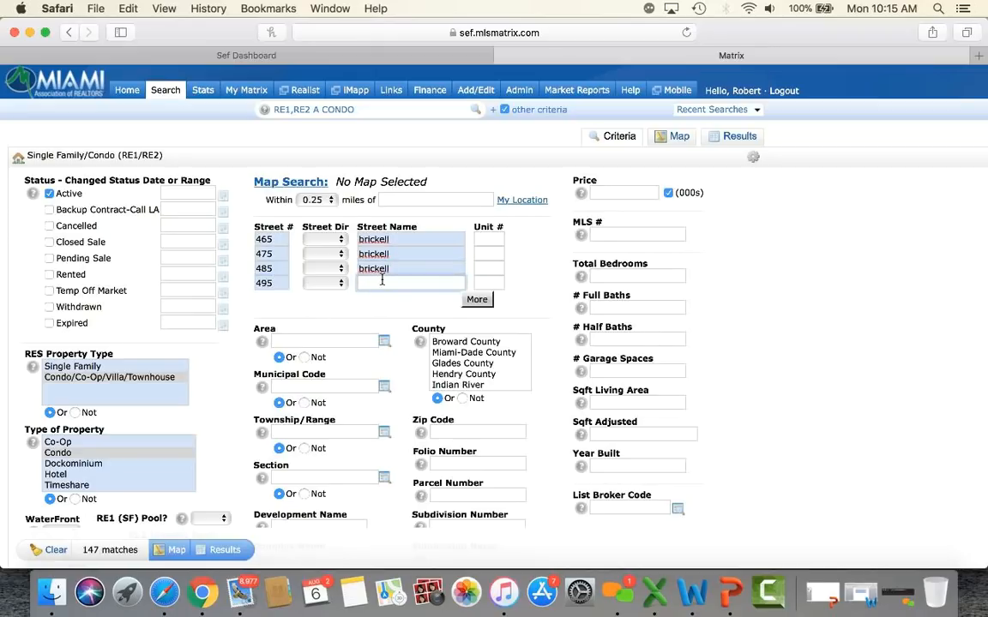
type("bric")
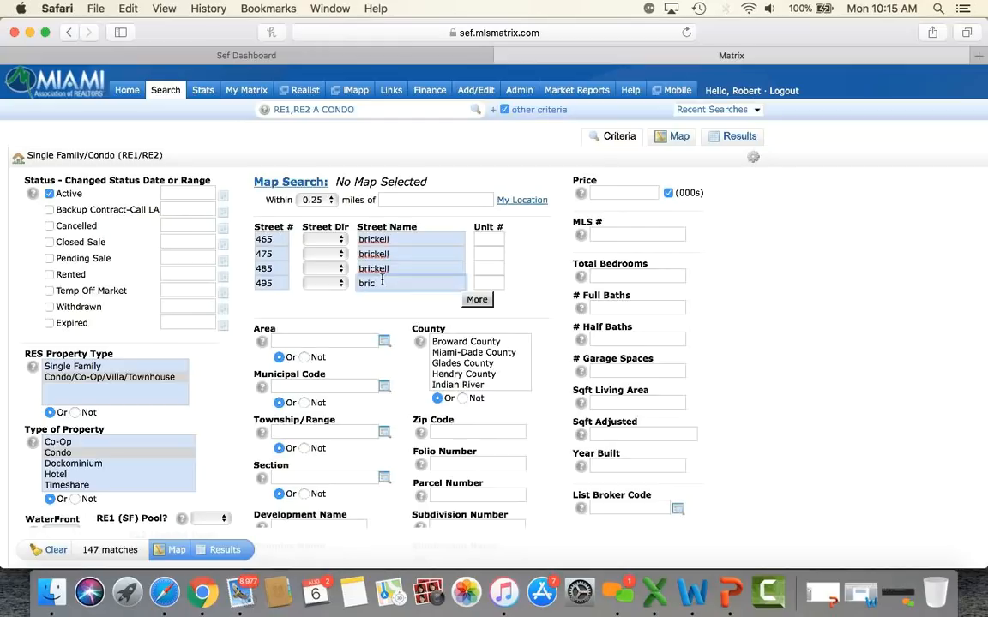
left_click(405, 314)
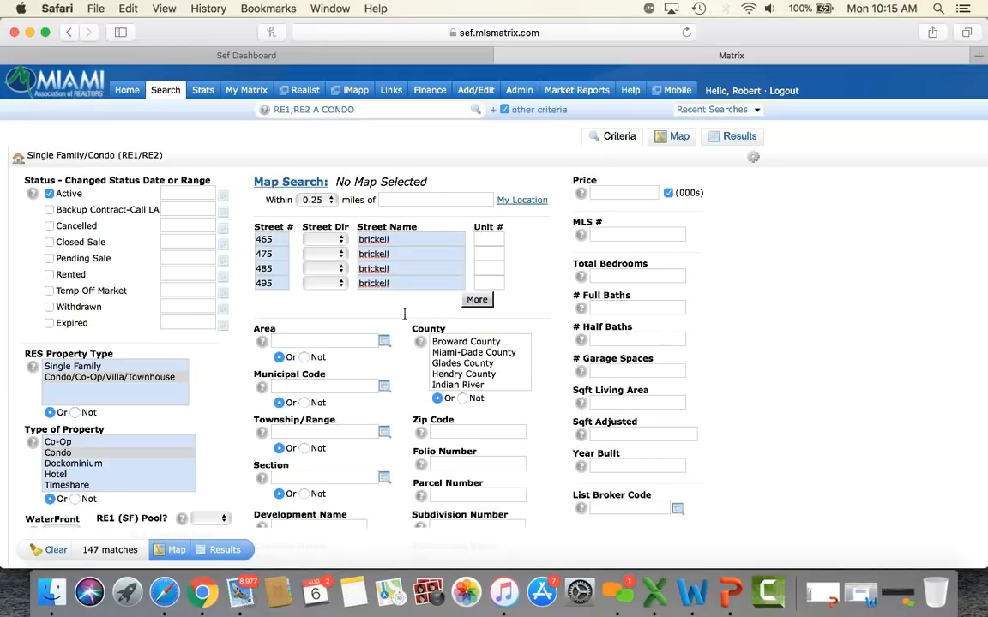
left_click(225, 550)
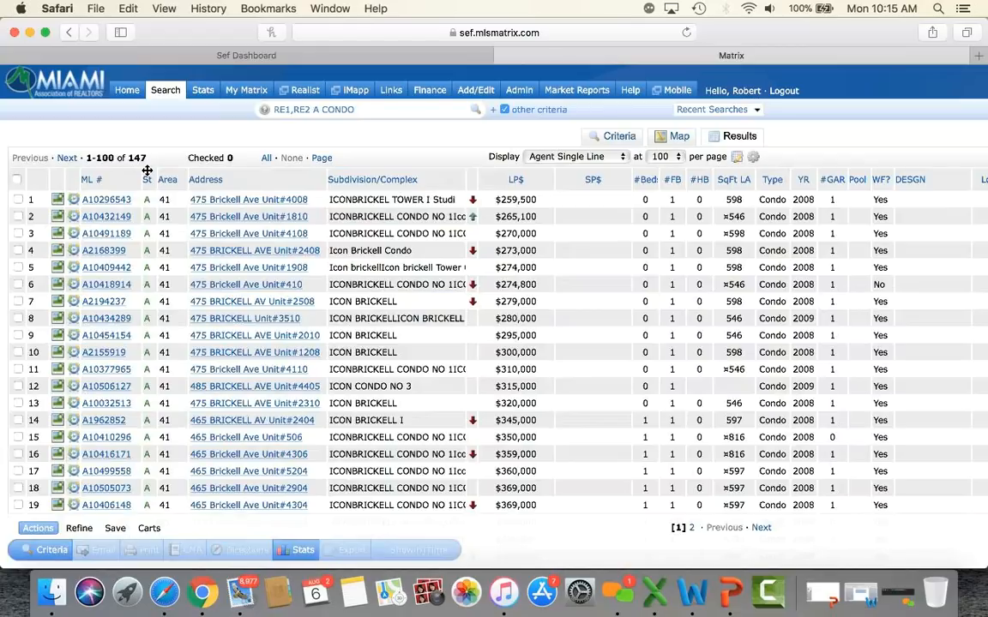
Step: Require 2 total bedrooms and 2 full baths, narrowing matches to 68
left_click(614, 137)
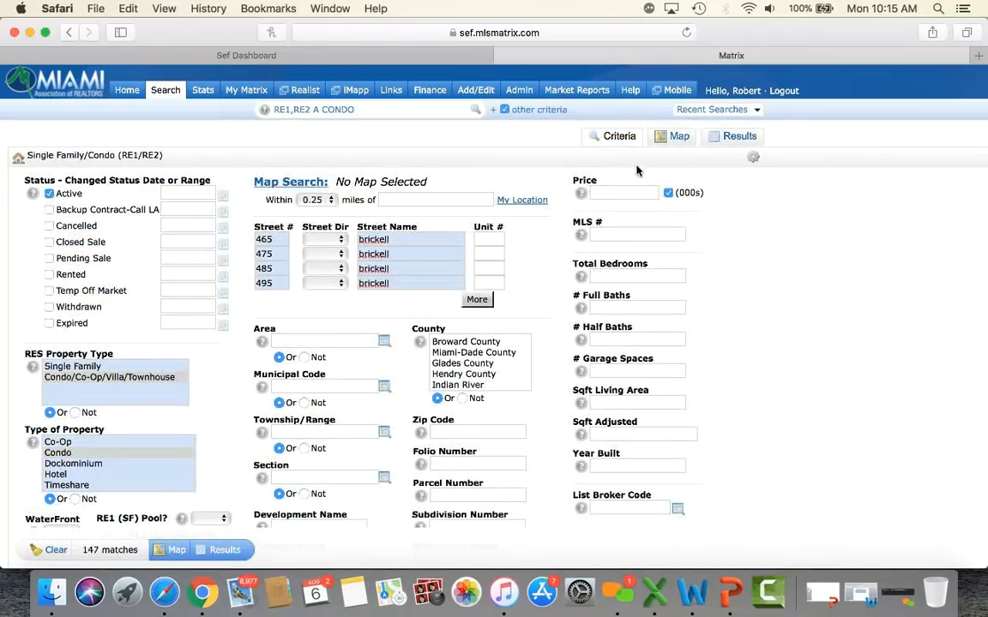
left_click(619, 279)
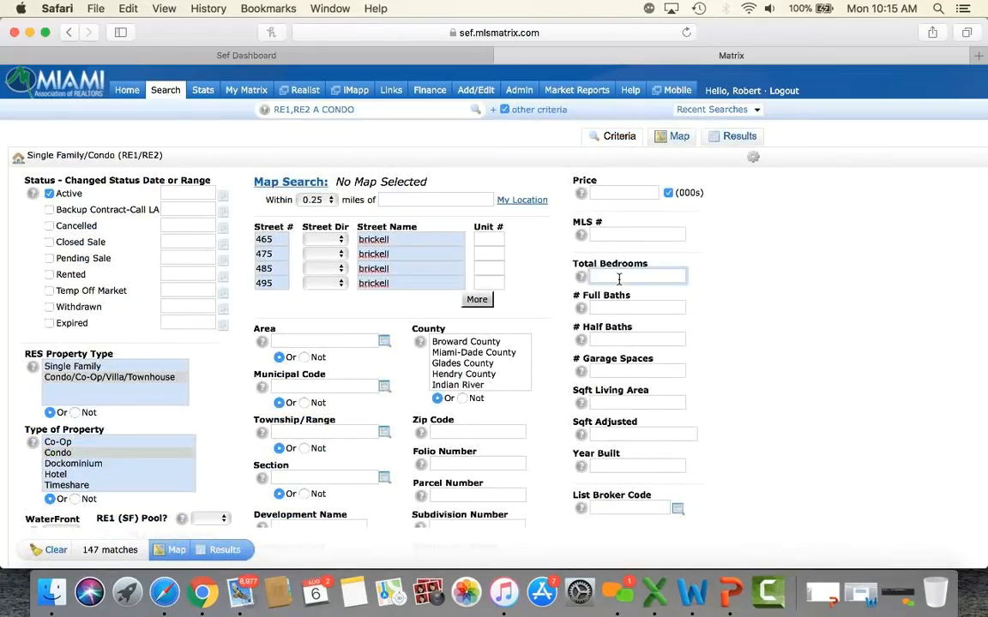
type("2")
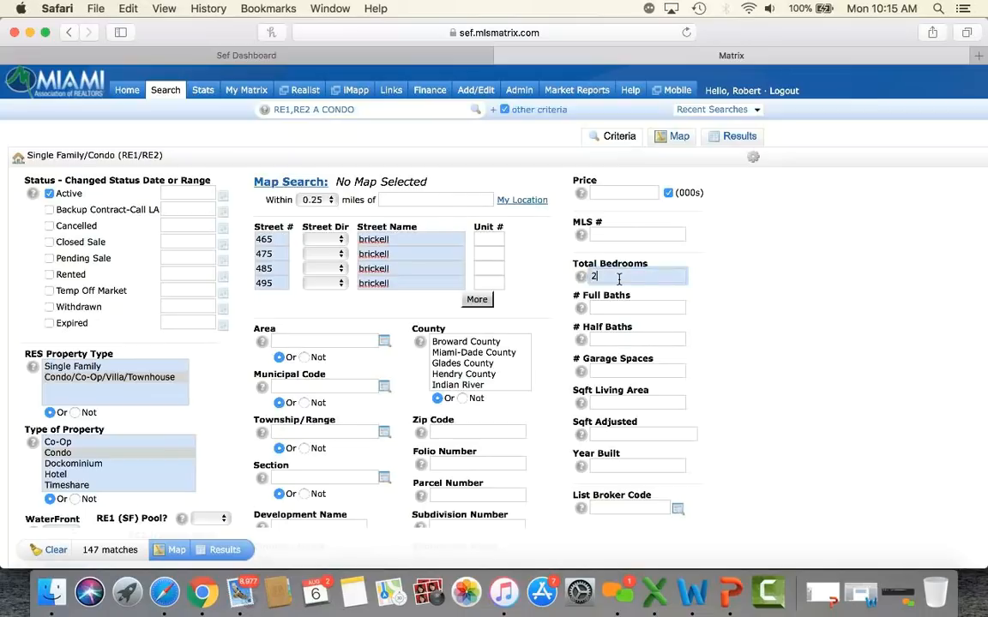
left_click(651, 308)
type("2")
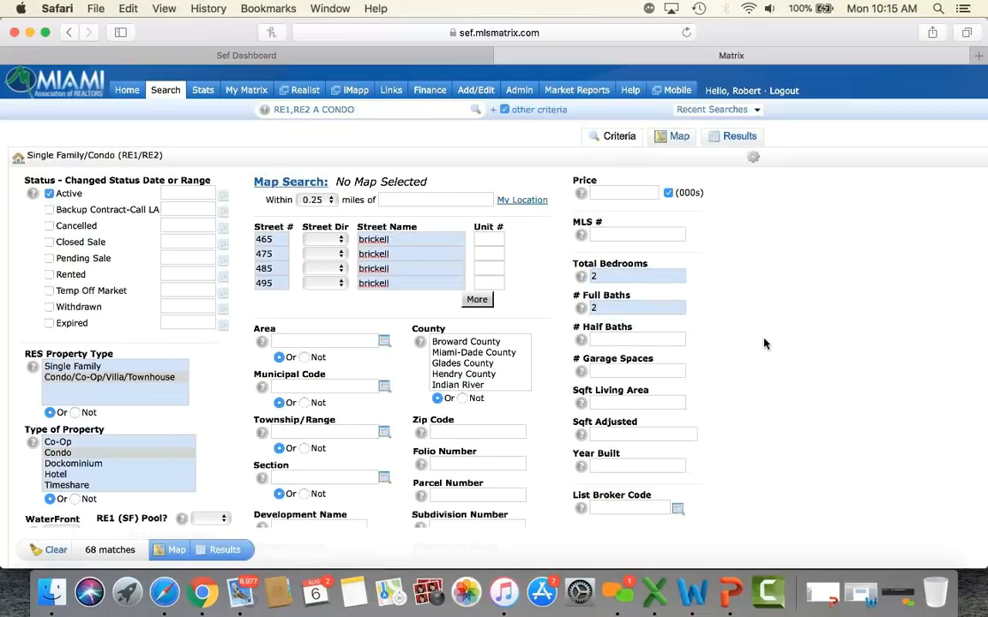
scroll(766, 344, "down", 2)
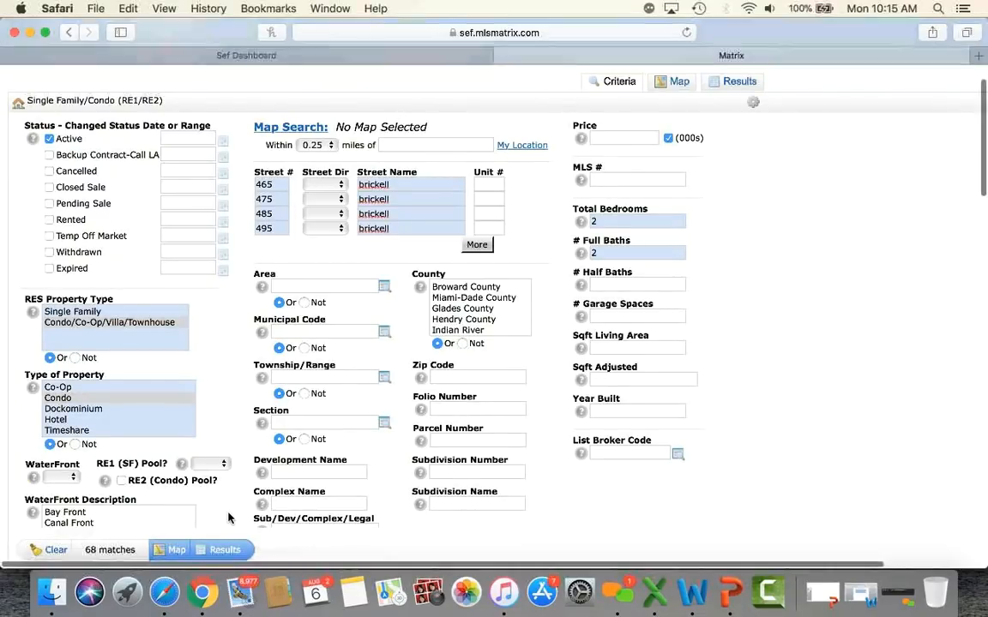
scroll(228, 518, "down", 1)
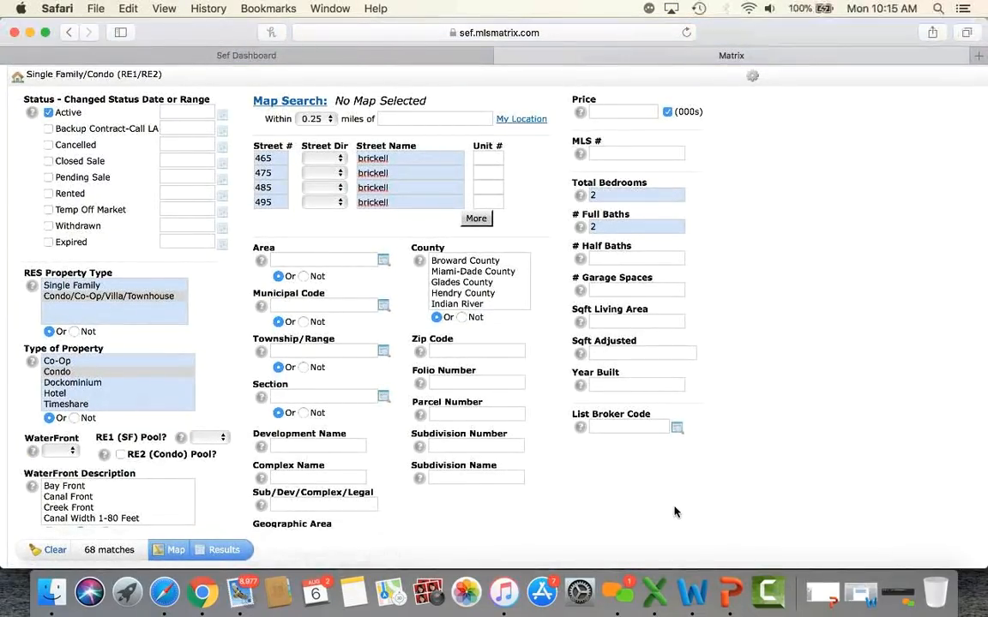
scroll(674, 512, "down", 4)
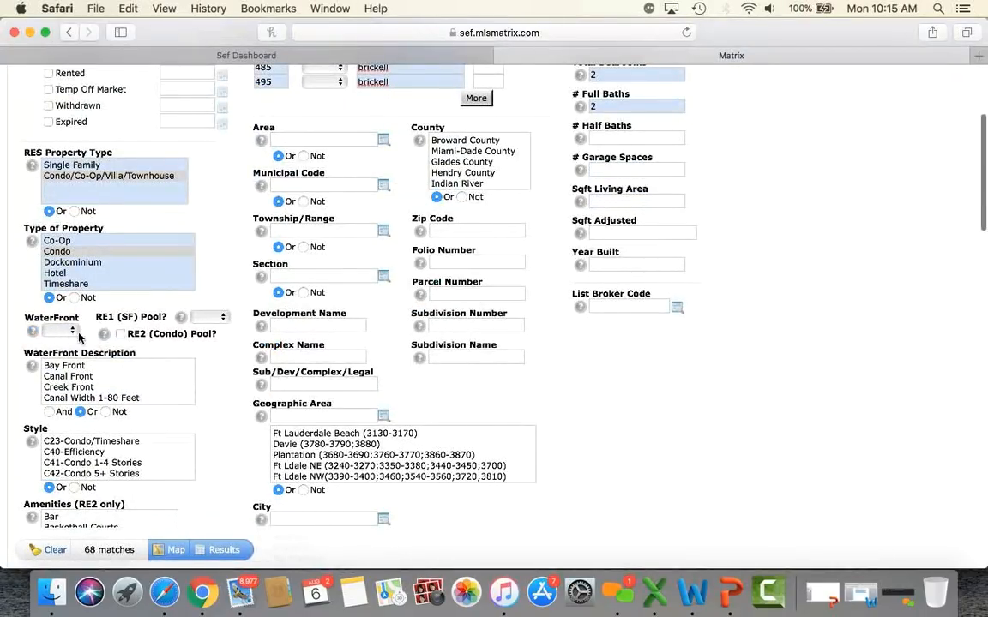
scroll(13, 386, "down", 10)
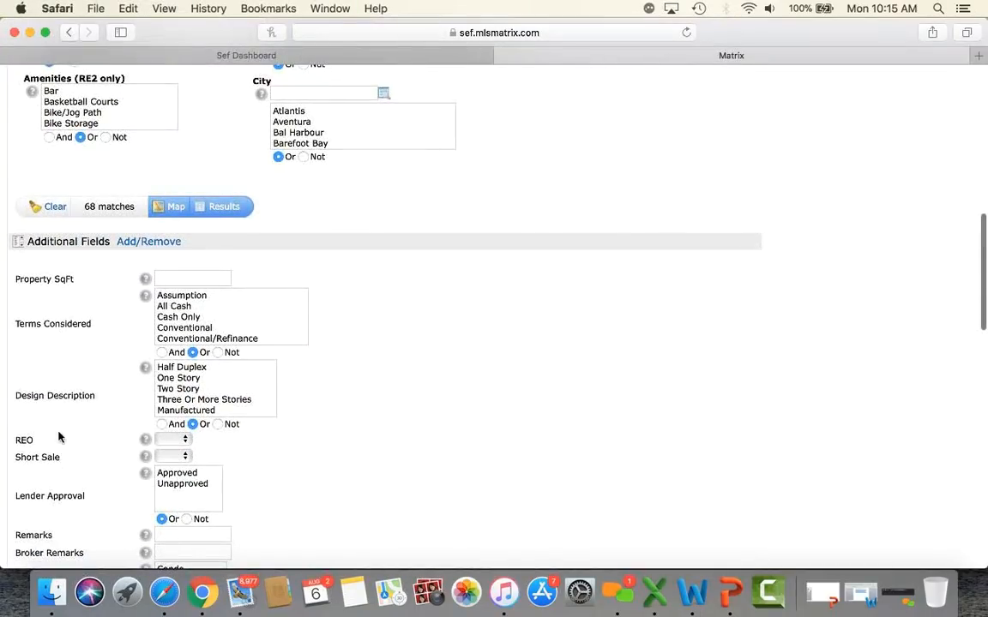
scroll(55, 472, "down", 8)
scroll(53, 474, "down", 13)
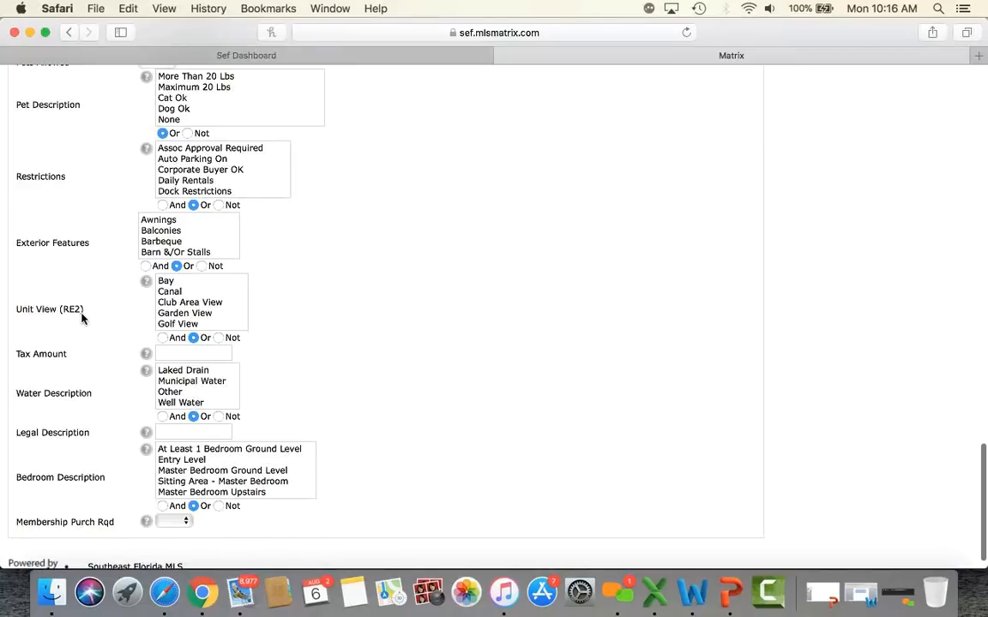
scroll(189, 314, "down", 5)
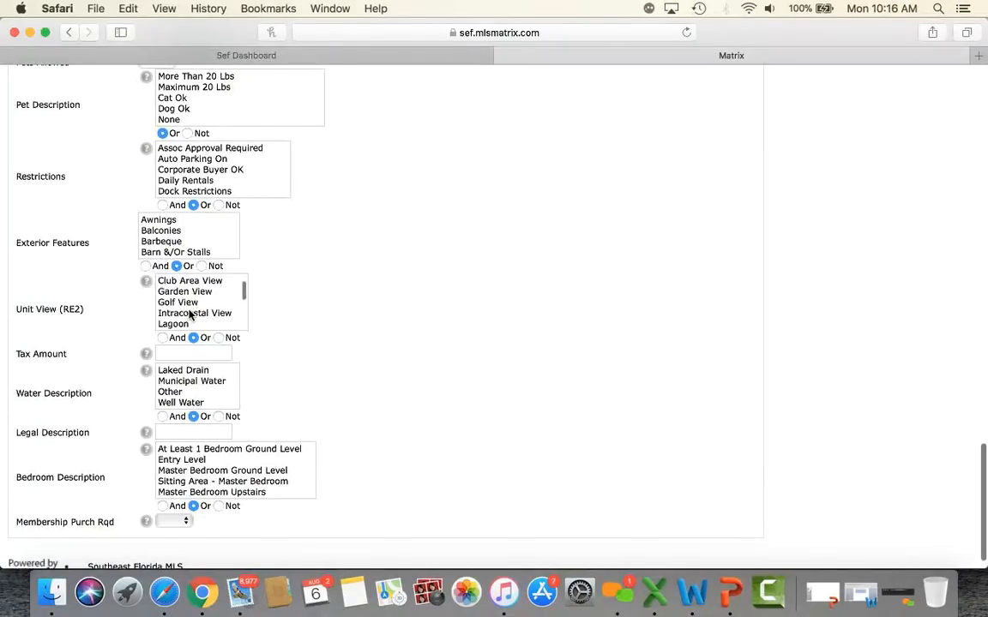
scroll(190, 315, "down", 4)
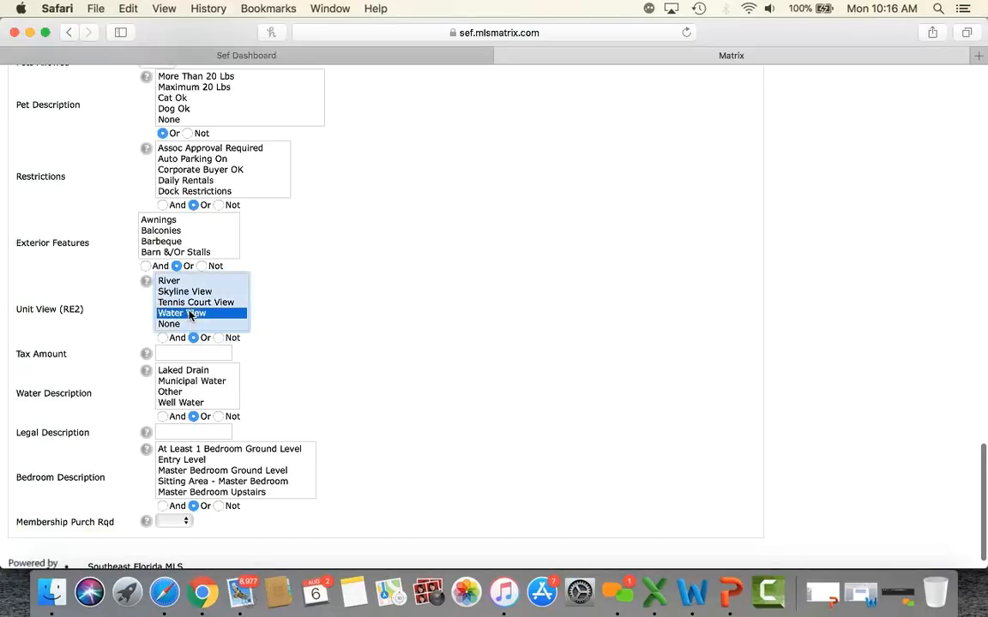
scroll(391, 395, "up", 10)
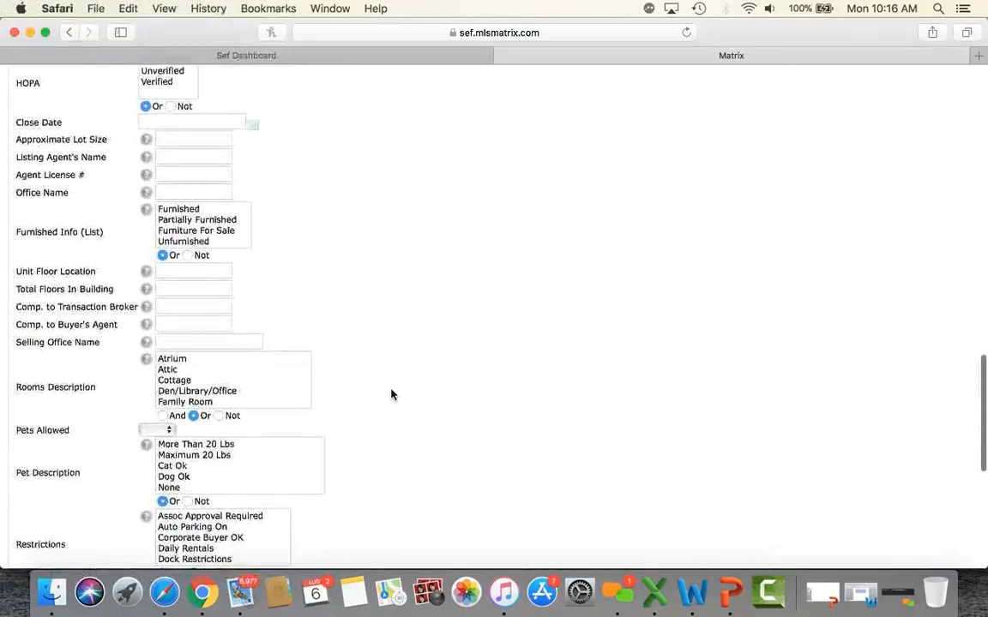
scroll(391, 394, "up", 10)
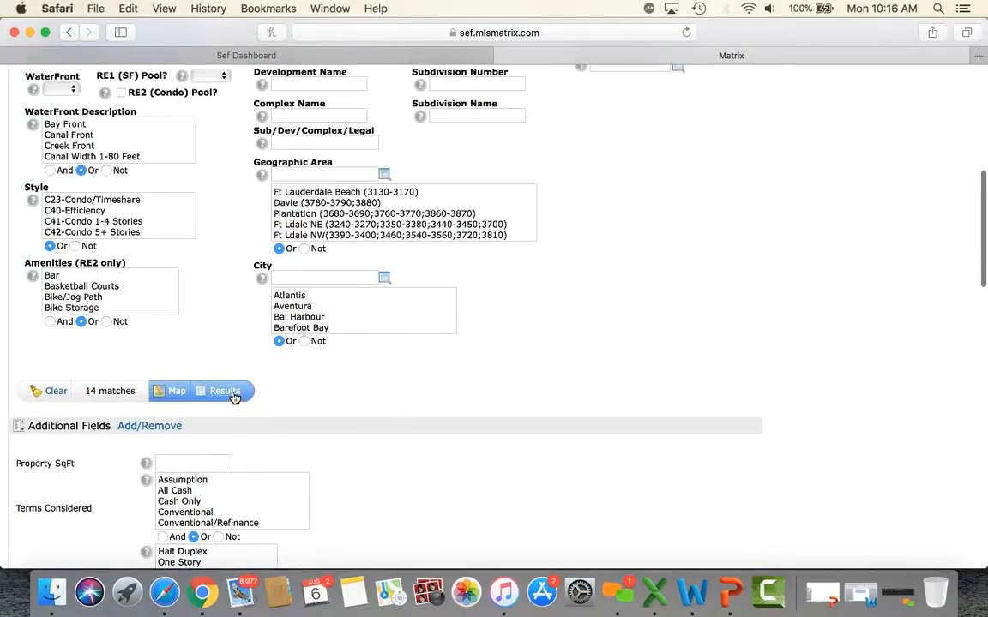
scroll(409, 463, "down", 15)
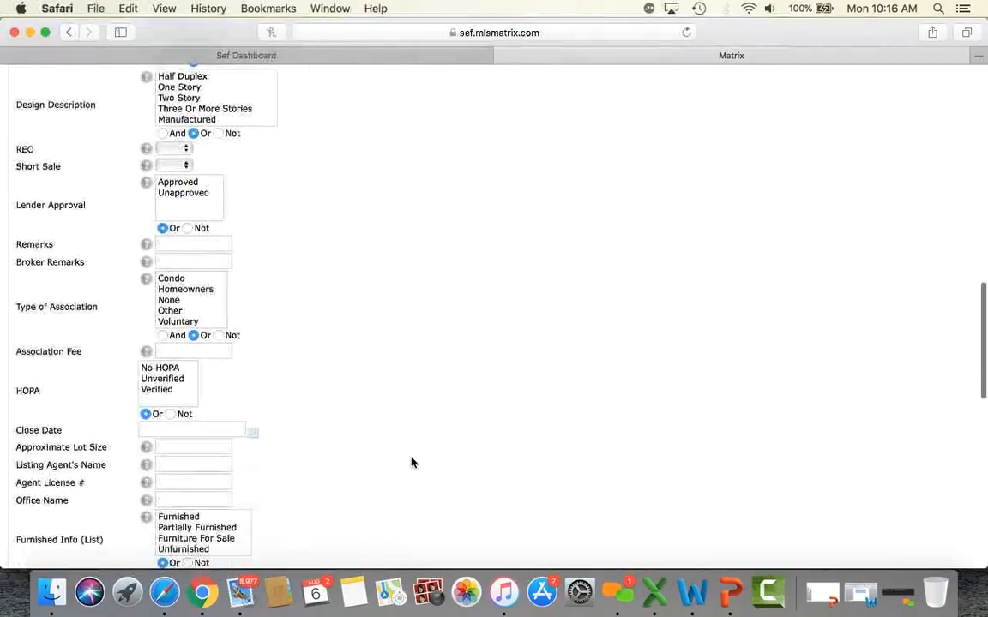
scroll(411, 463, "down", 8)
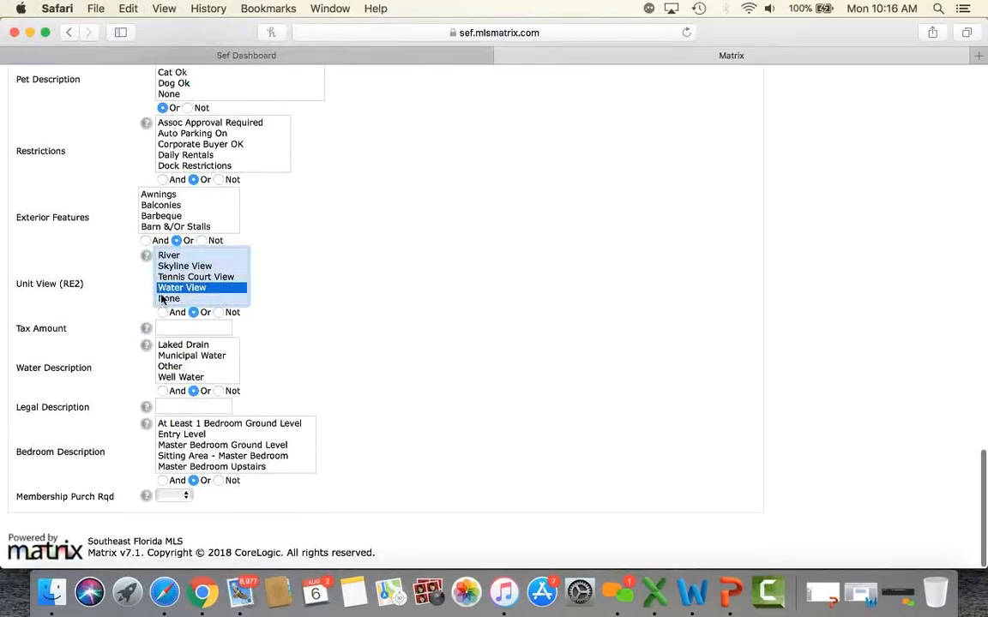
left_click(192, 289, "super")
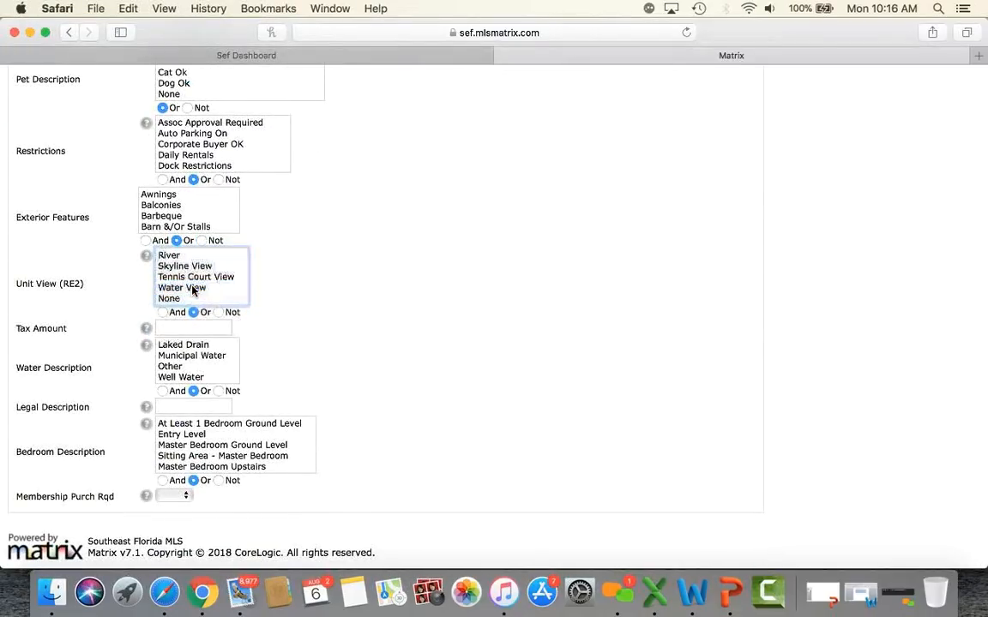
scroll(452, 353, "up", 20)
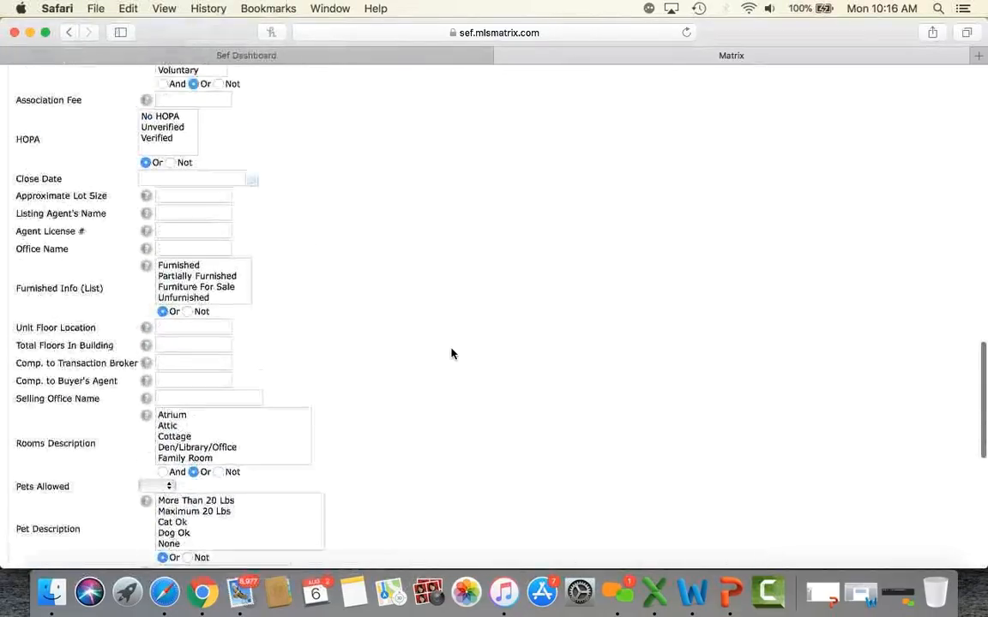
scroll(452, 354, "up", 5)
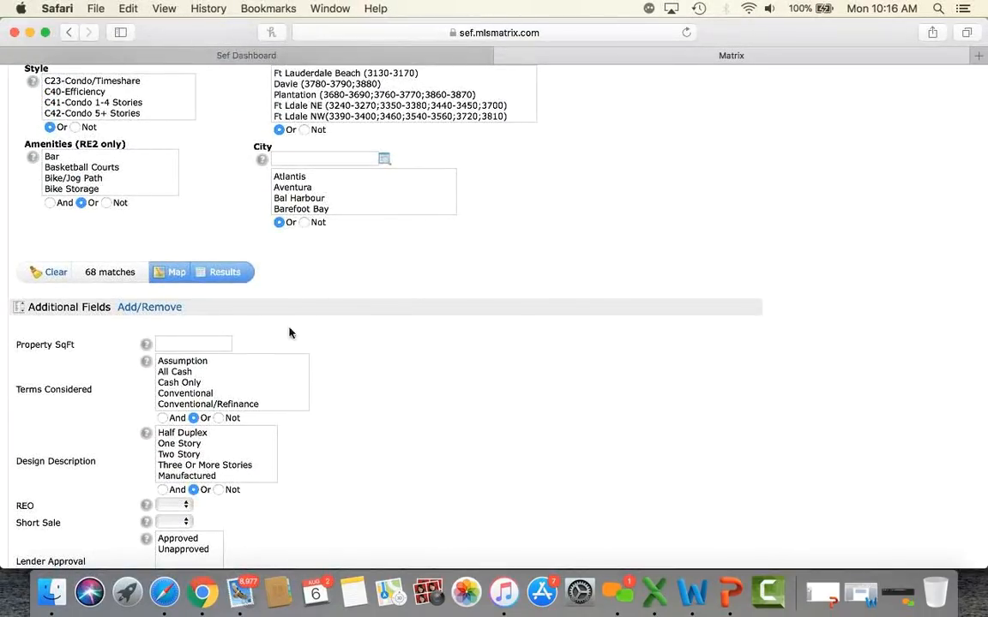
scroll(425, 369, "up", 3)
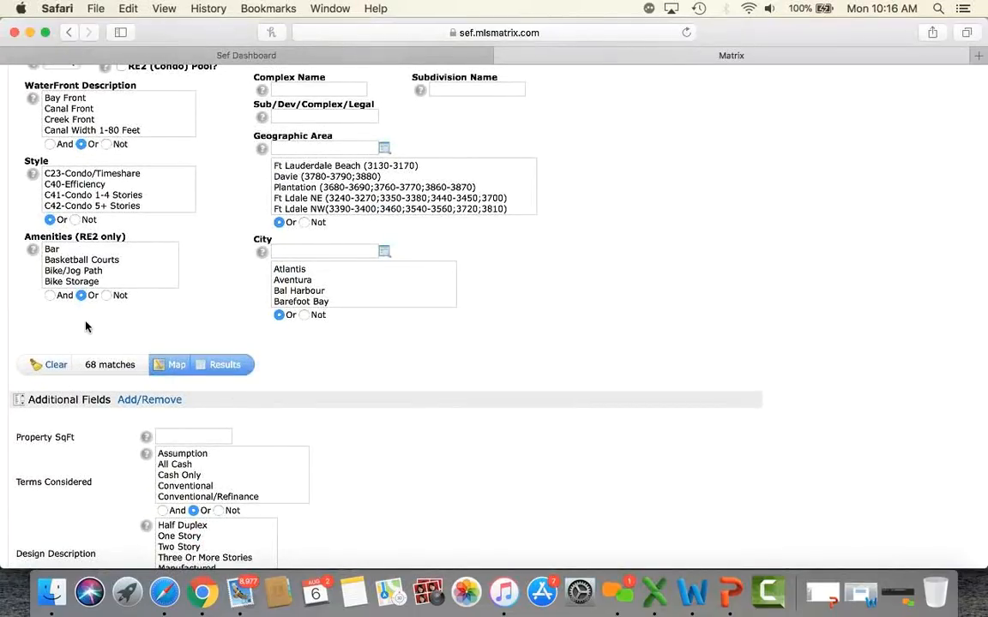
scroll(293, 353, "down", 2)
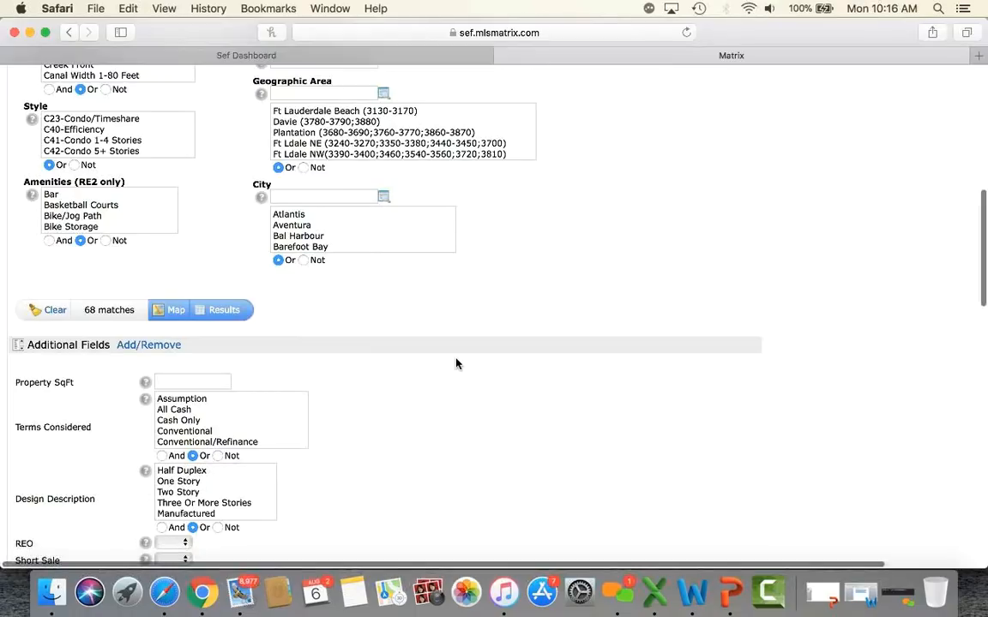
scroll(456, 364, "up", 10)
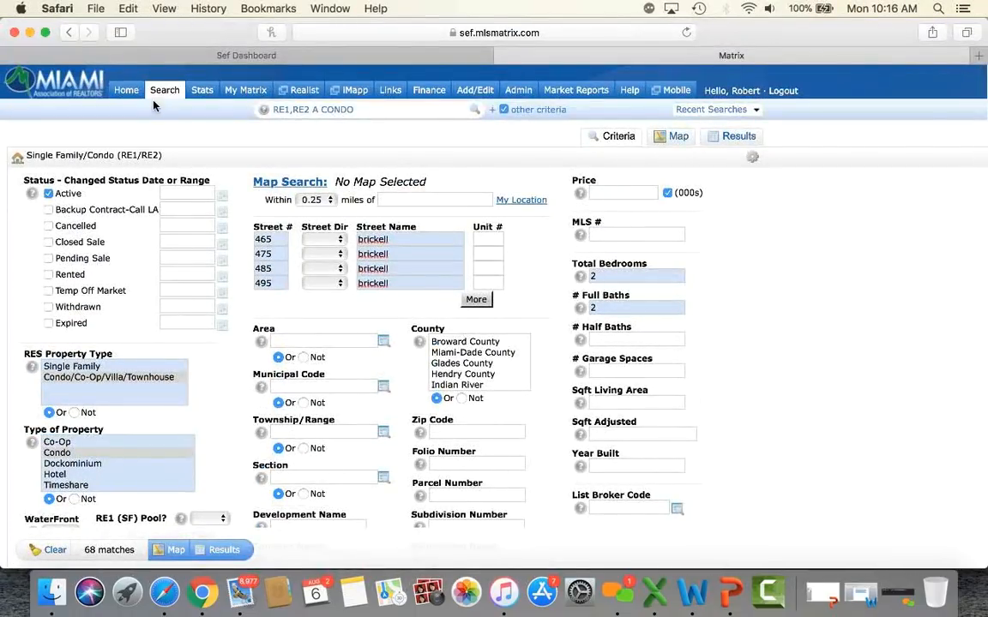
Step: Start a new Single Family/Condo search limited to Condo/Co-Op/Villa/Townhouse
mouse_move(161, 92)
left_click(193, 111)
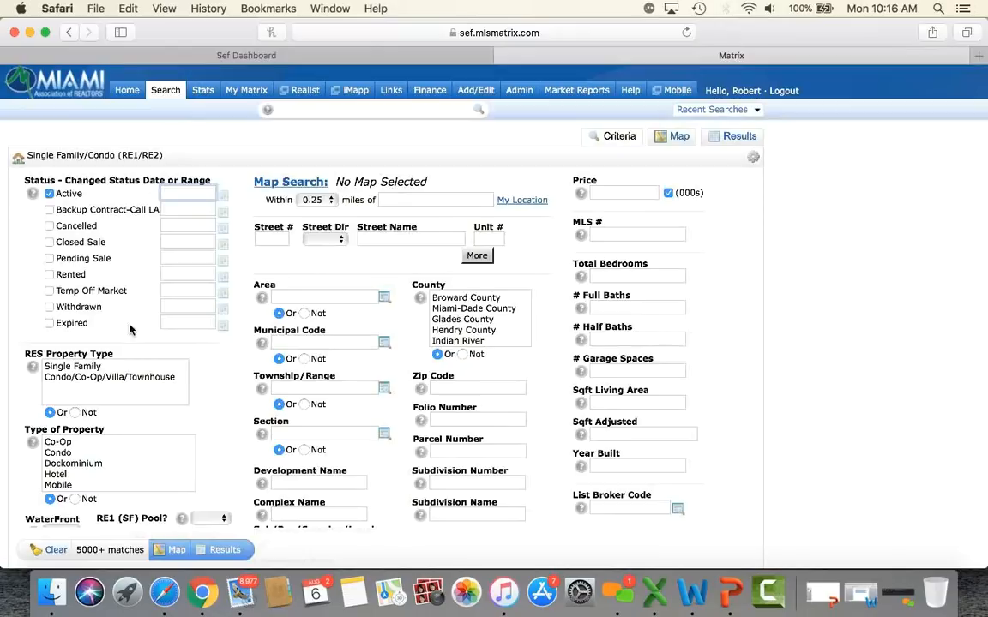
scroll(203, 357, "down", 2)
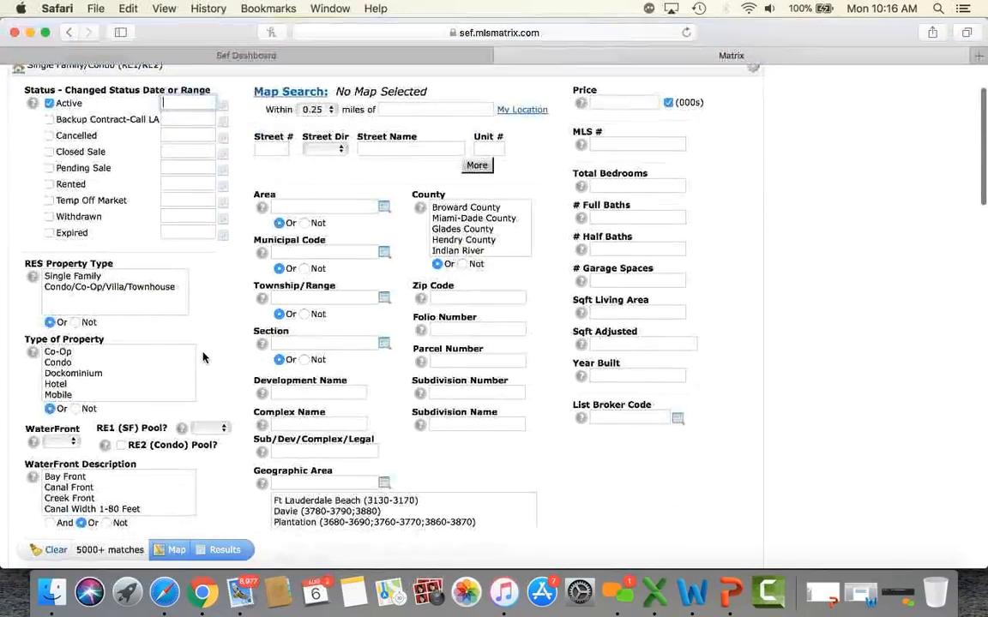
left_click(159, 286)
scroll(210, 287, "down", 1)
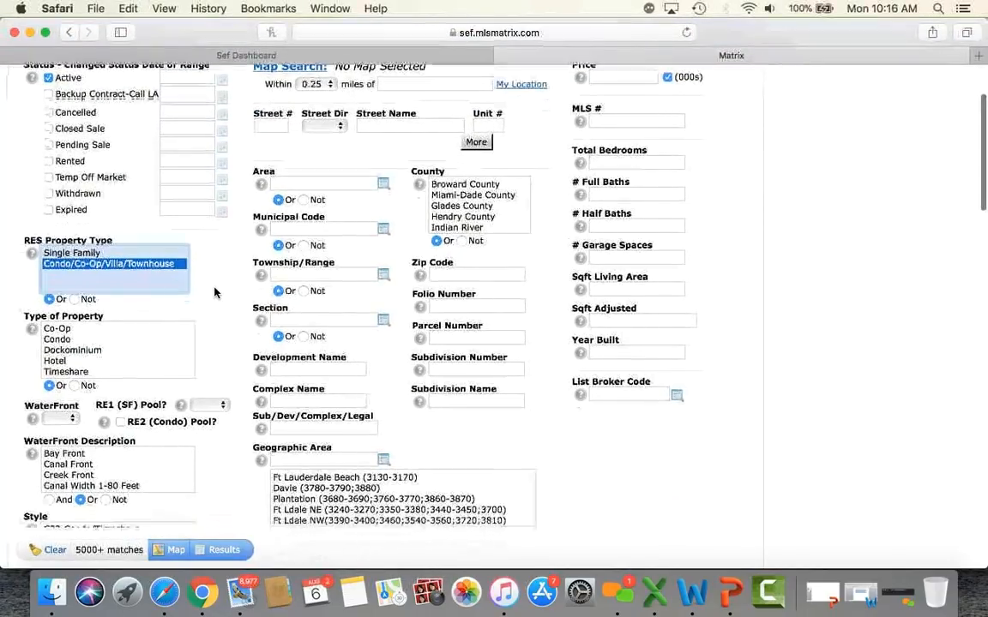
scroll(214, 293, "down", 5)
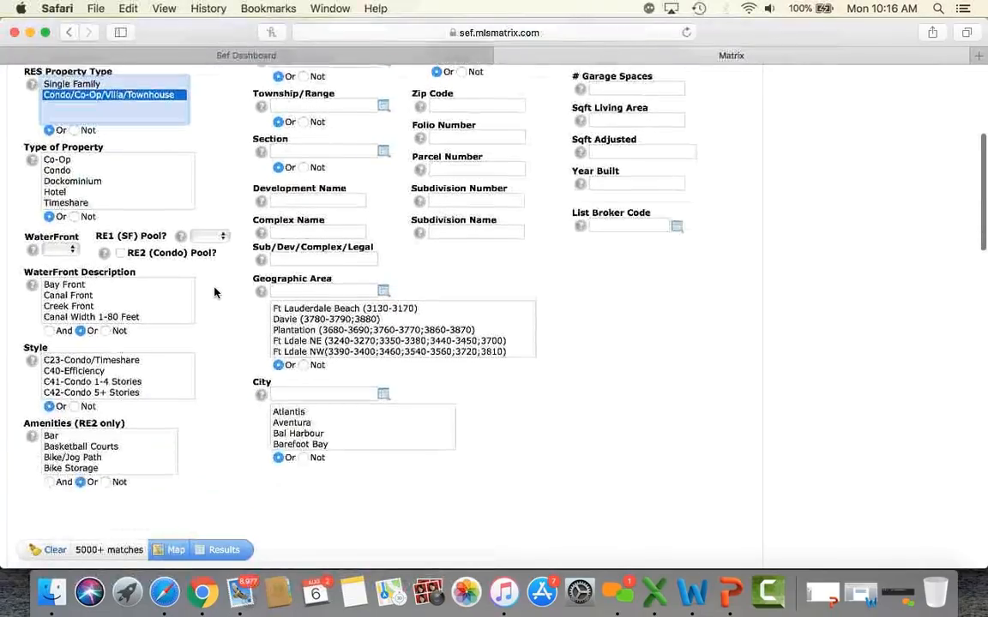
Step: Enter complex name *icon* and zip code 33131, yielding 140 matches
left_click(298, 168)
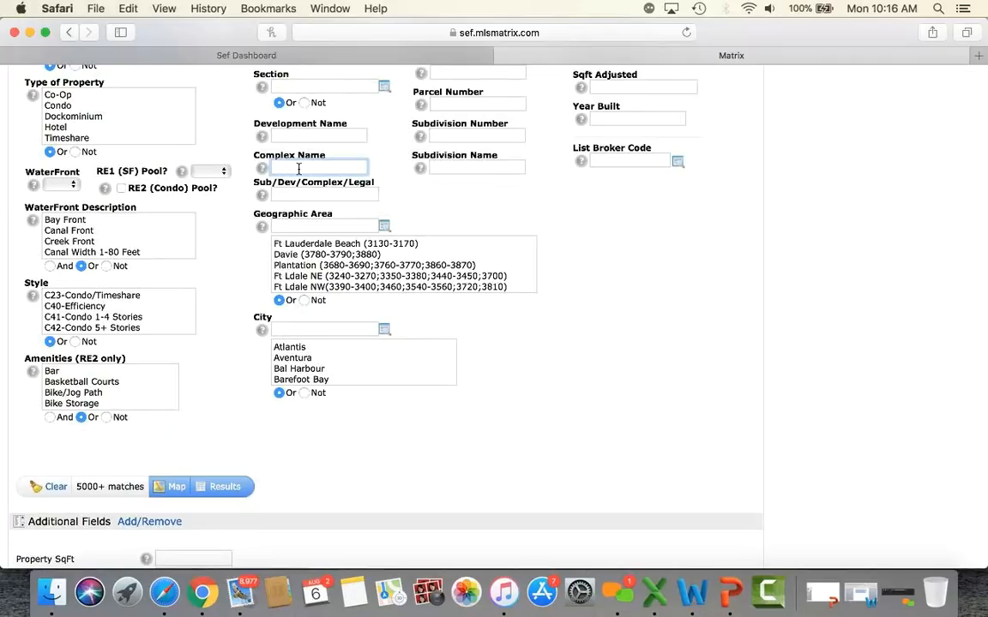
type("*l")
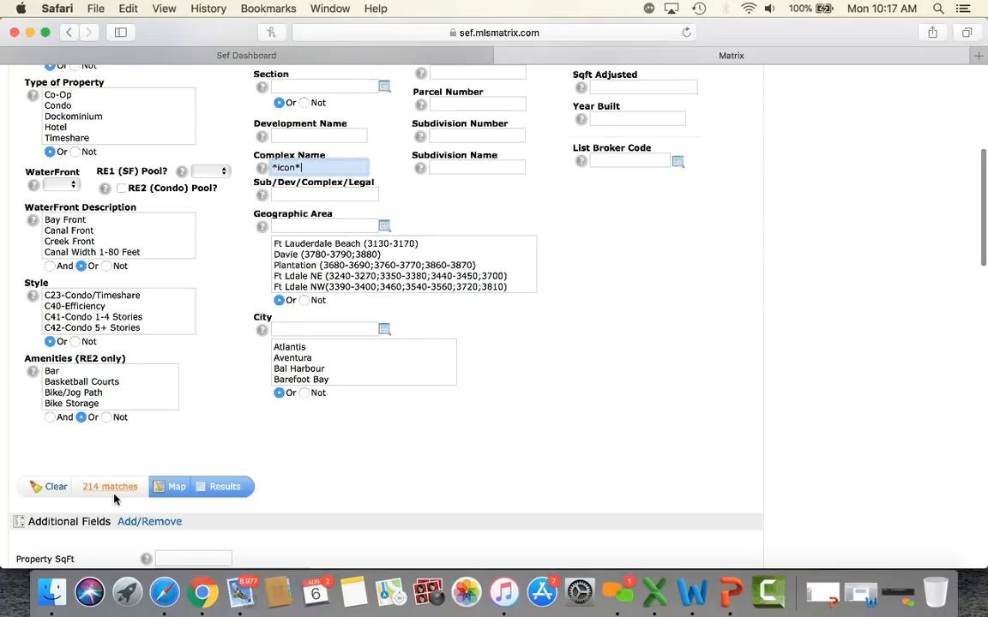
scroll(204, 429, "up", 10)
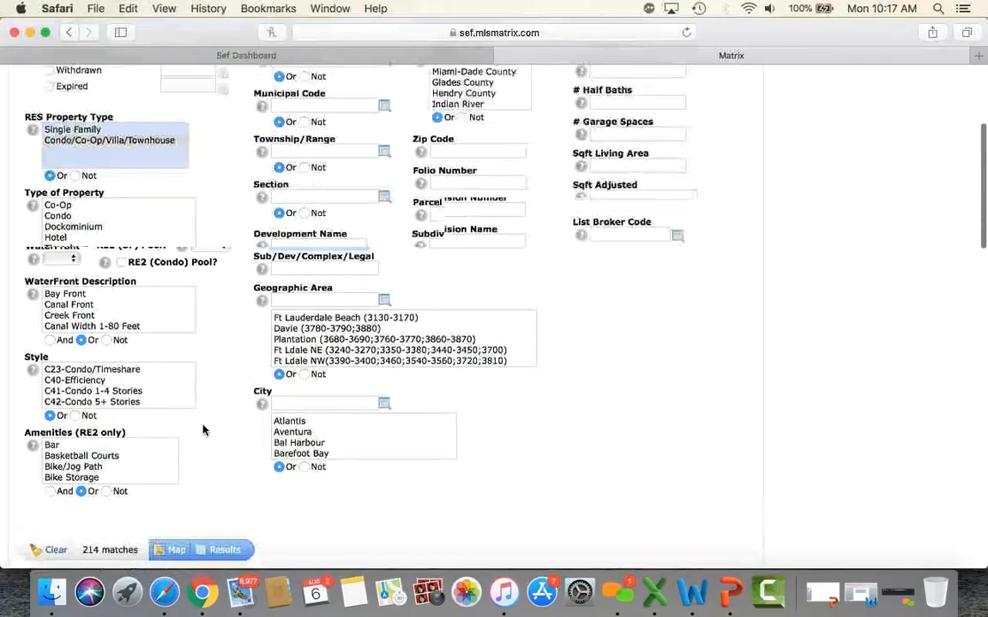
scroll(204, 429, "down", 6)
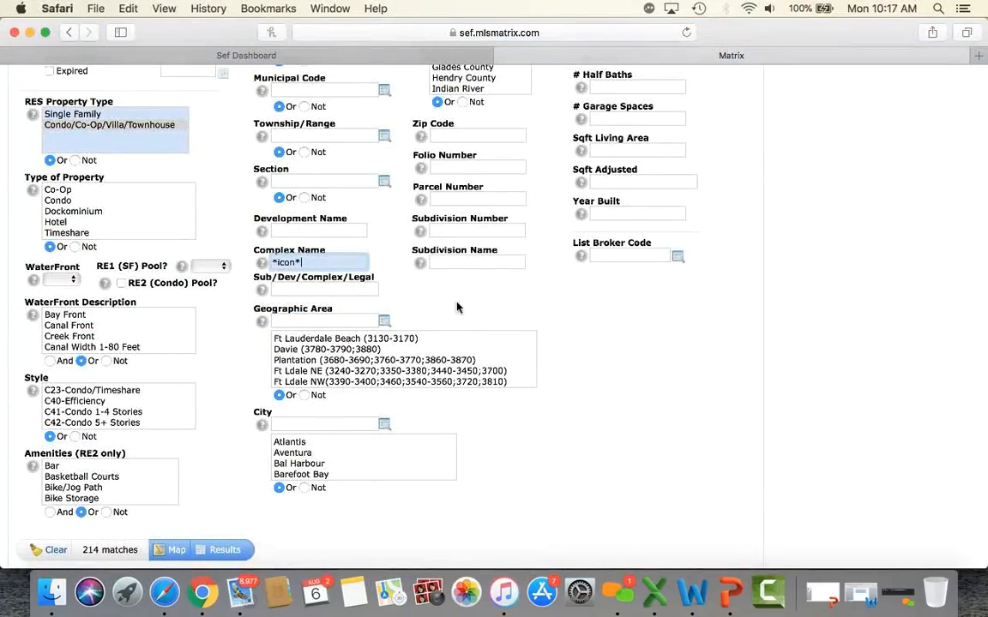
left_click(478, 134)
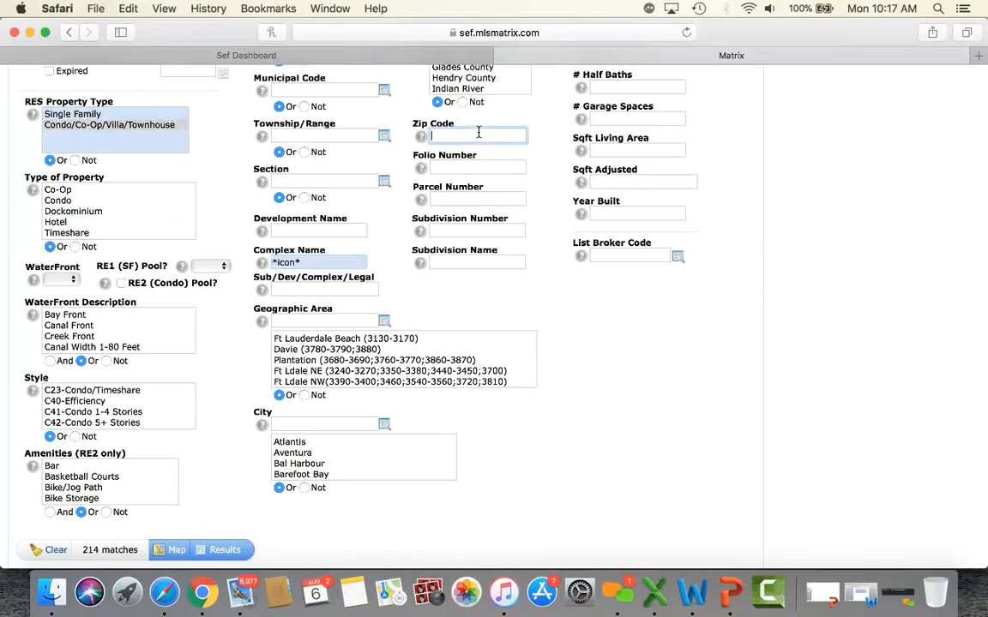
type("33131")
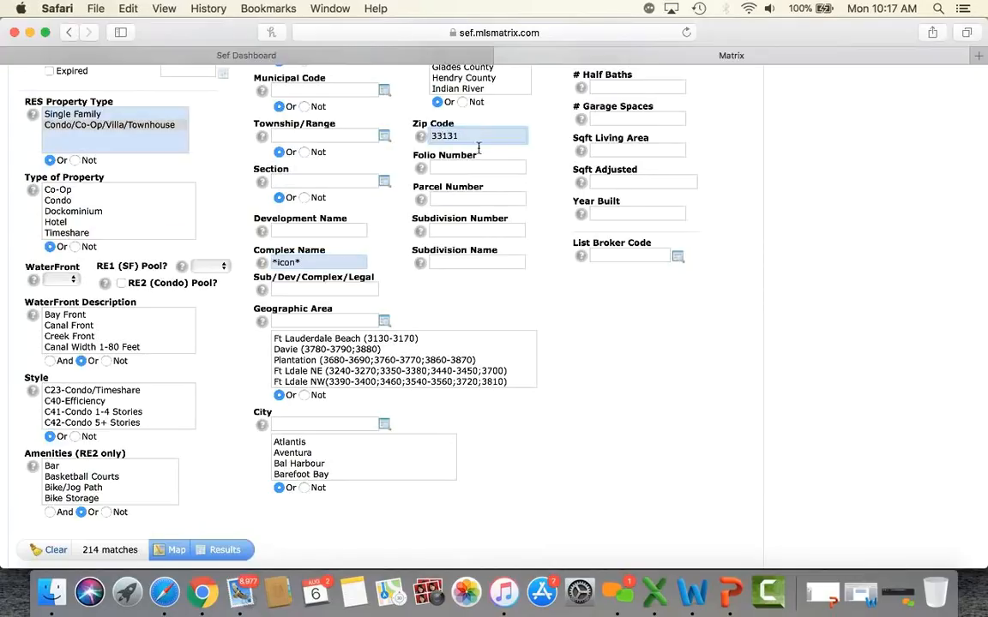
left_click(195, 503)
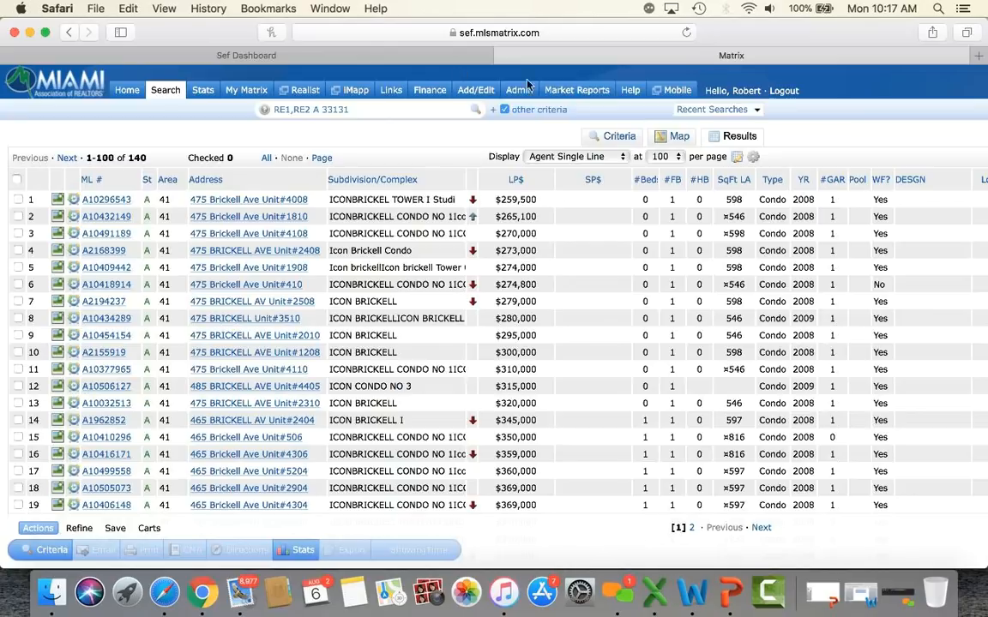
Step: Change the zip code from 33131 to 33139, listing 26 Icon South Beach units
left_click(621, 143)
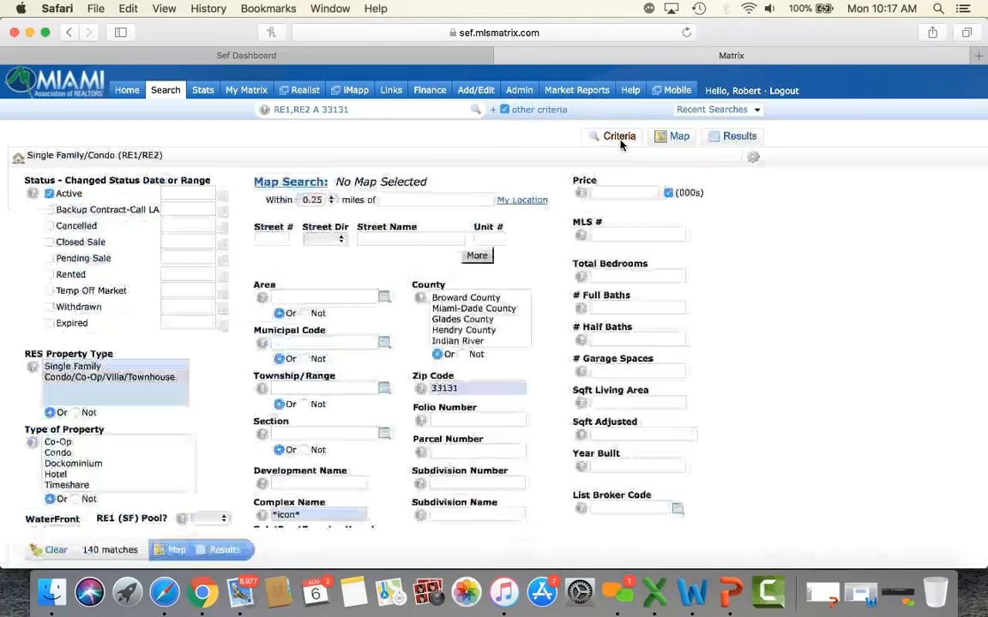
scroll(553, 404, "down", 1)
scroll(553, 405, "down", 3)
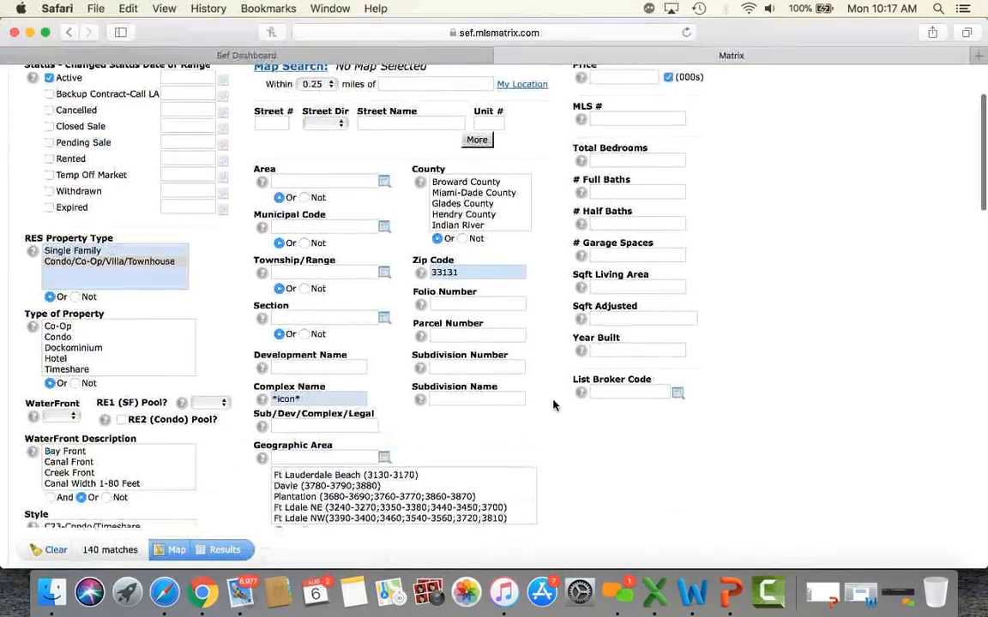
left_click(467, 272)
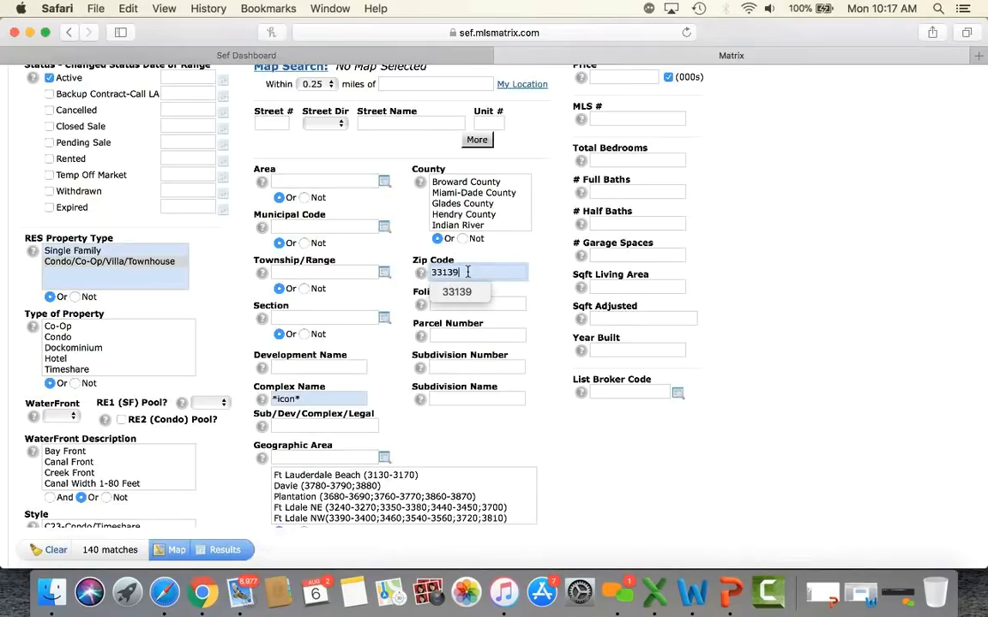
left_click(543, 323)
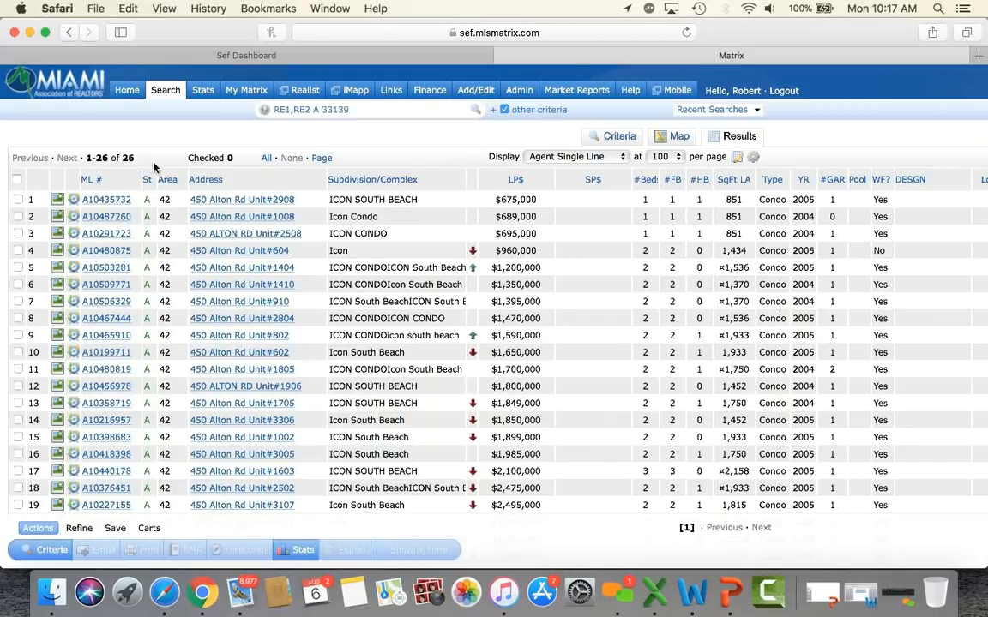
Step: Switch the Icon search's zip code to 33137 and list the 46 Icon Bay condos
left_click(628, 140)
left_click(482, 388)
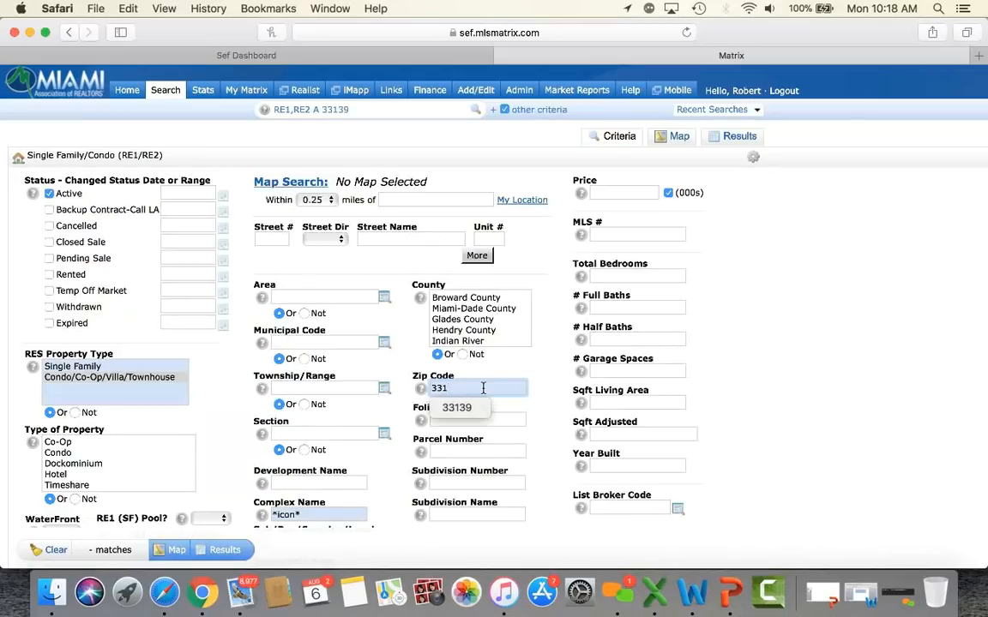
type("37")
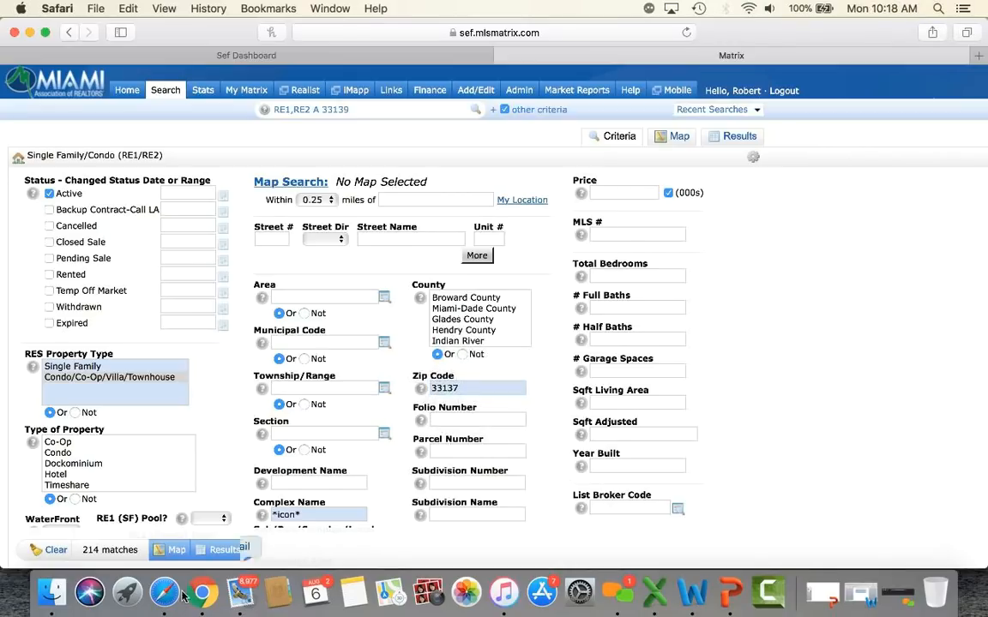
left_click(232, 551)
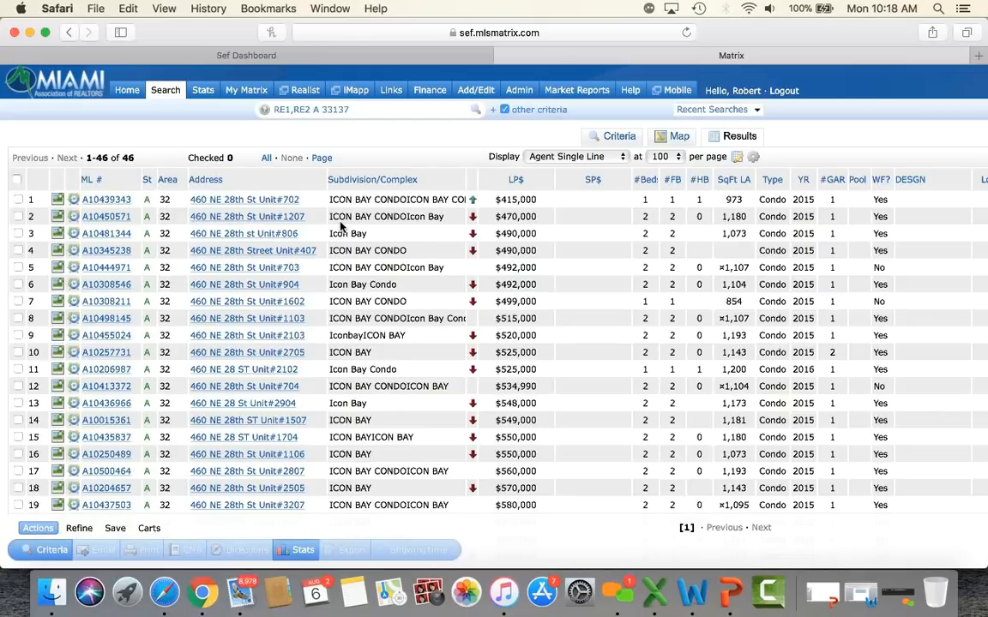
Step: Start a new RE1/RE2 Single Family/Condo search limited to Condo/Co-Op/Villa/Townhouse
mouse_move(163, 90)
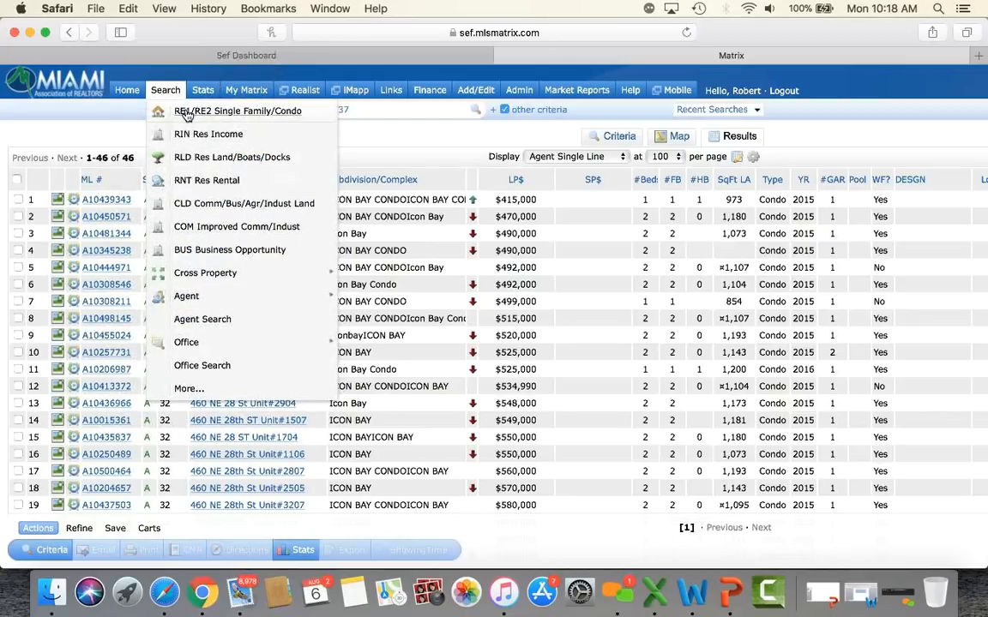
left_click(185, 113)
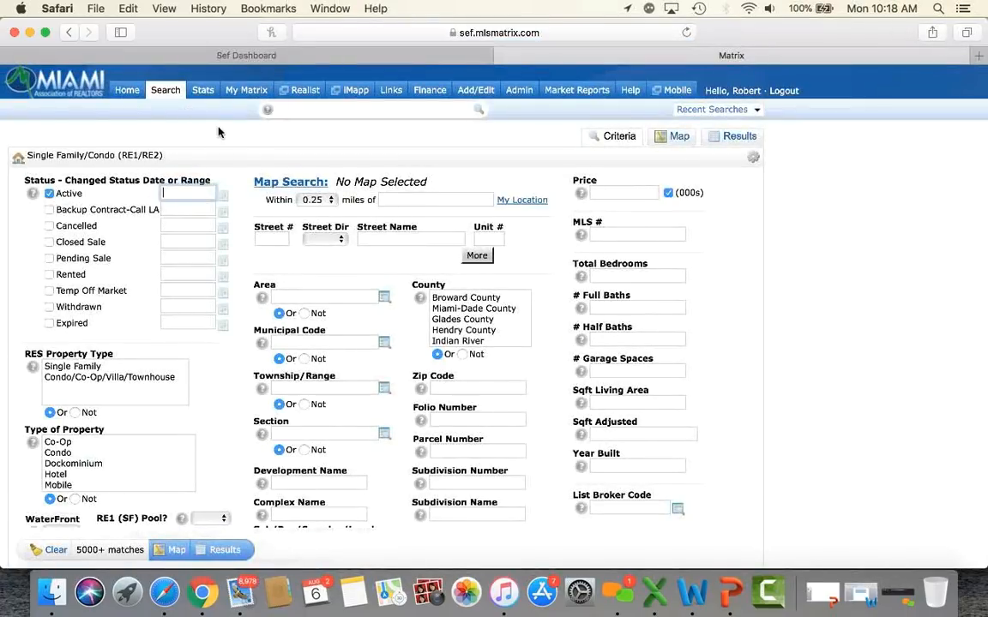
scroll(257, 202, "down", 2)
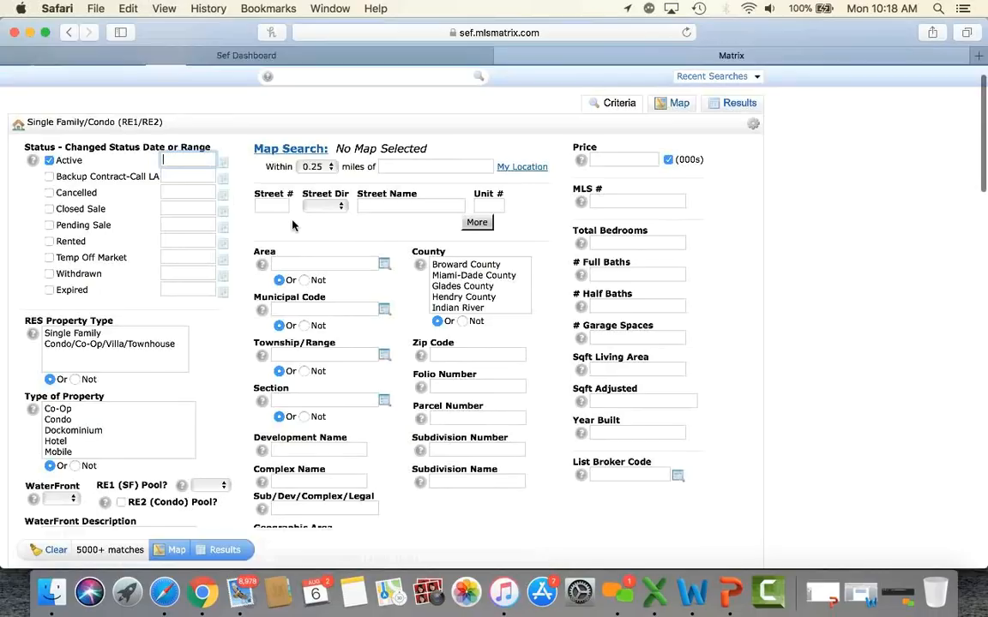
left_click(108, 344)
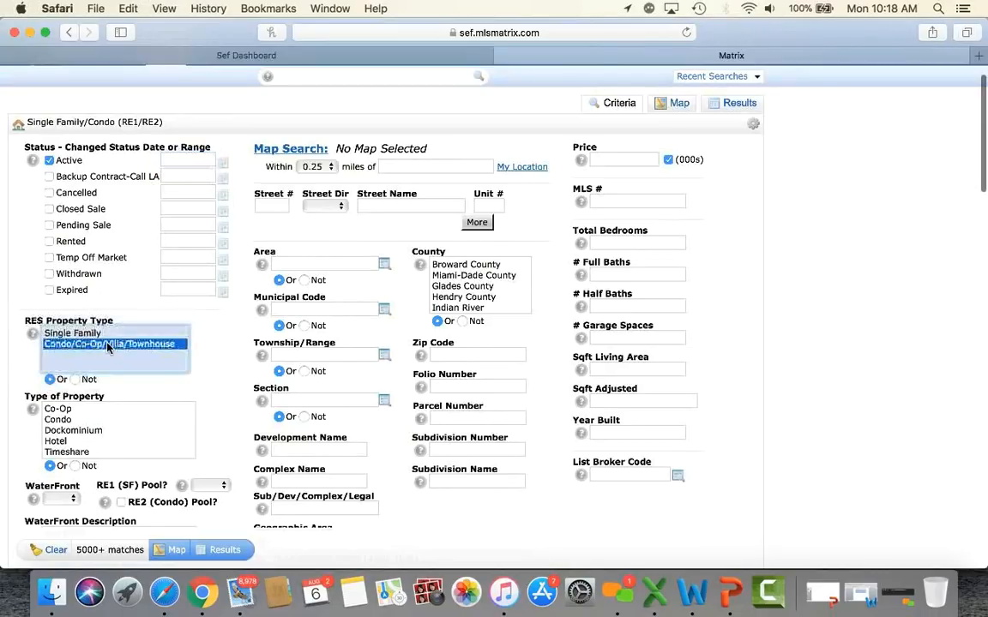
Step: Enter zip 33139, 1 total bedroom, 1 full bath and price 200-, giving 74 matches
left_click(473, 354)
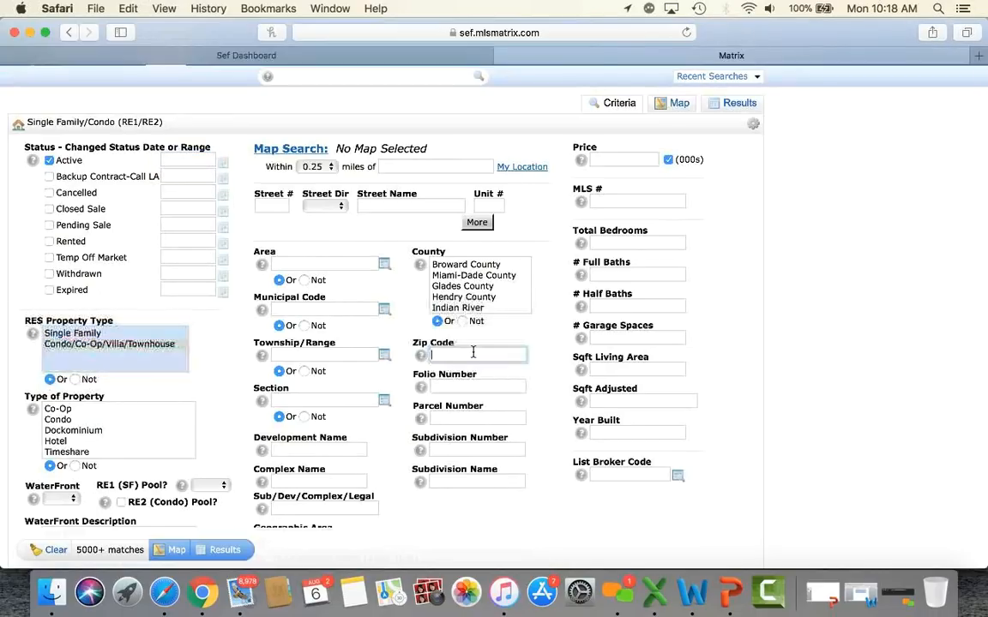
type("33139")
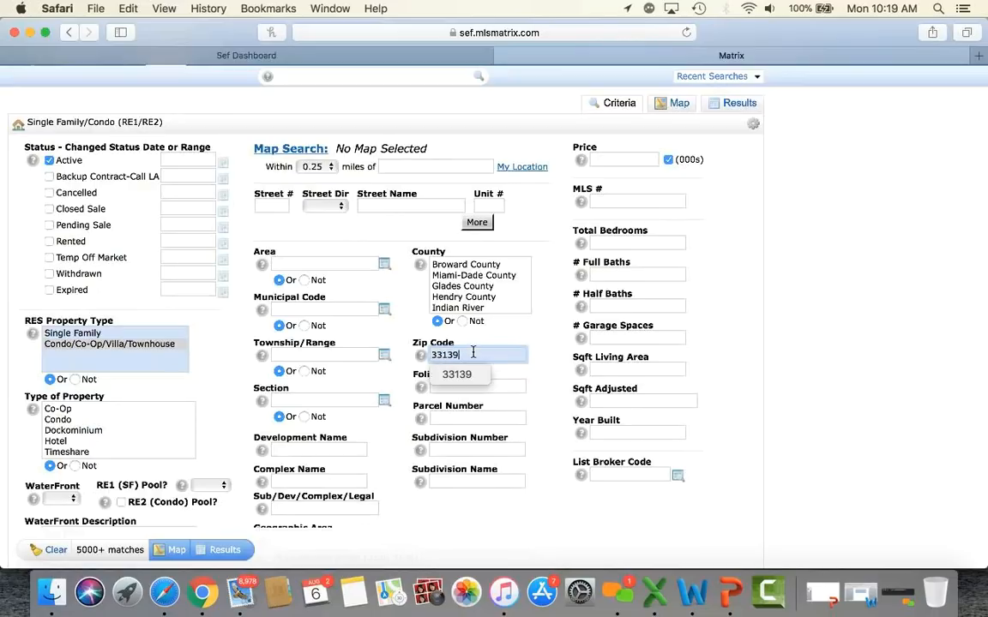
left_click(674, 244)
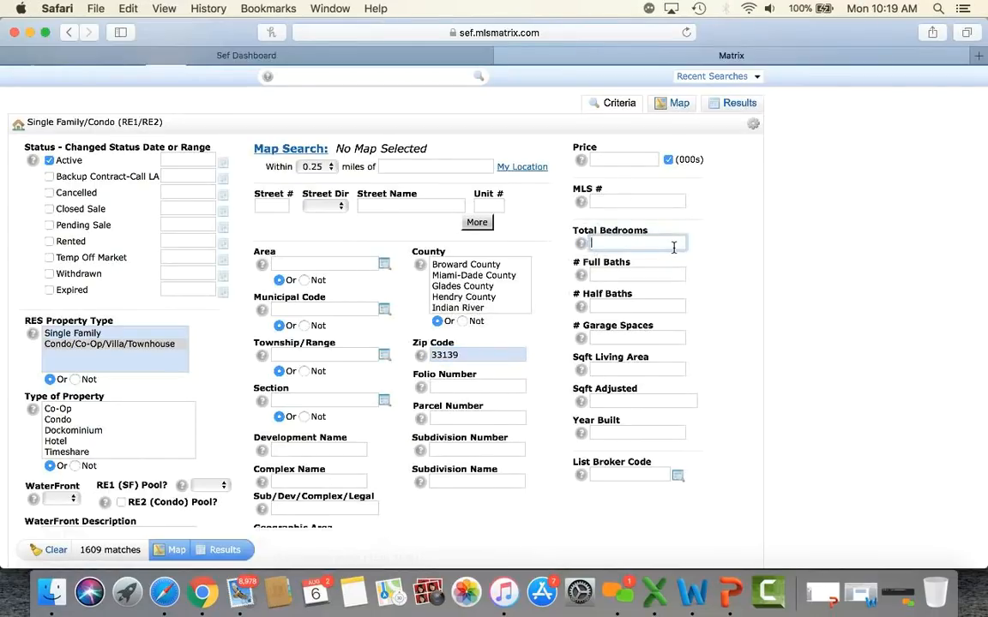
type("1")
left_click(666, 271)
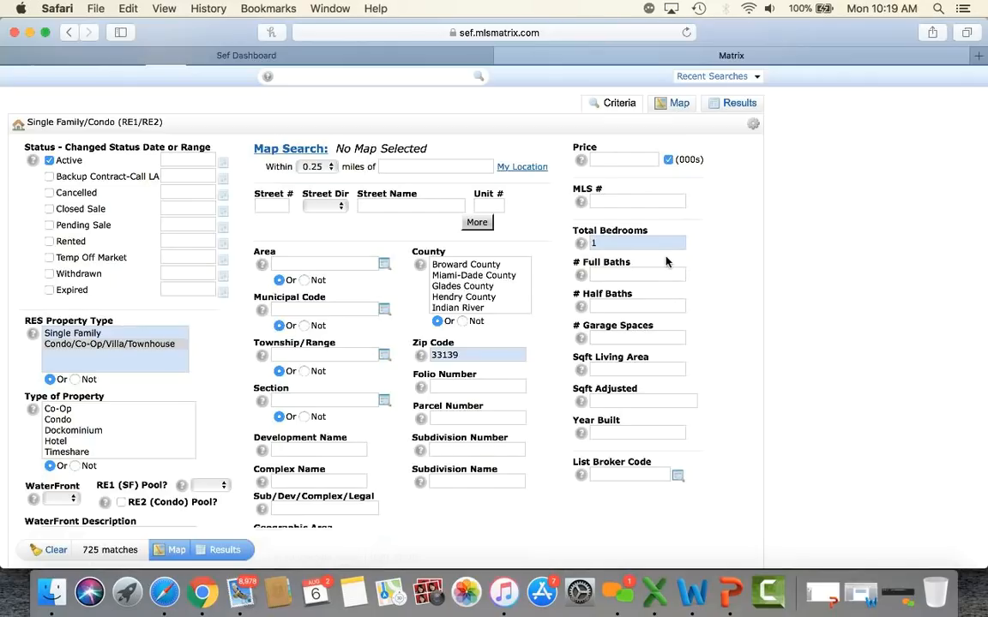
type("1")
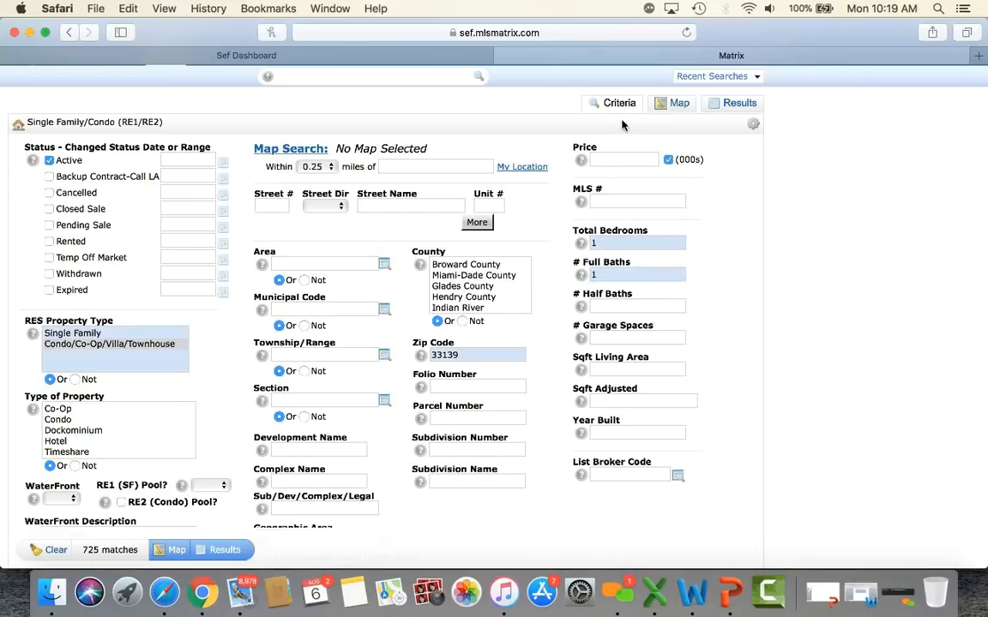
left_click(606, 156)
type("200-")
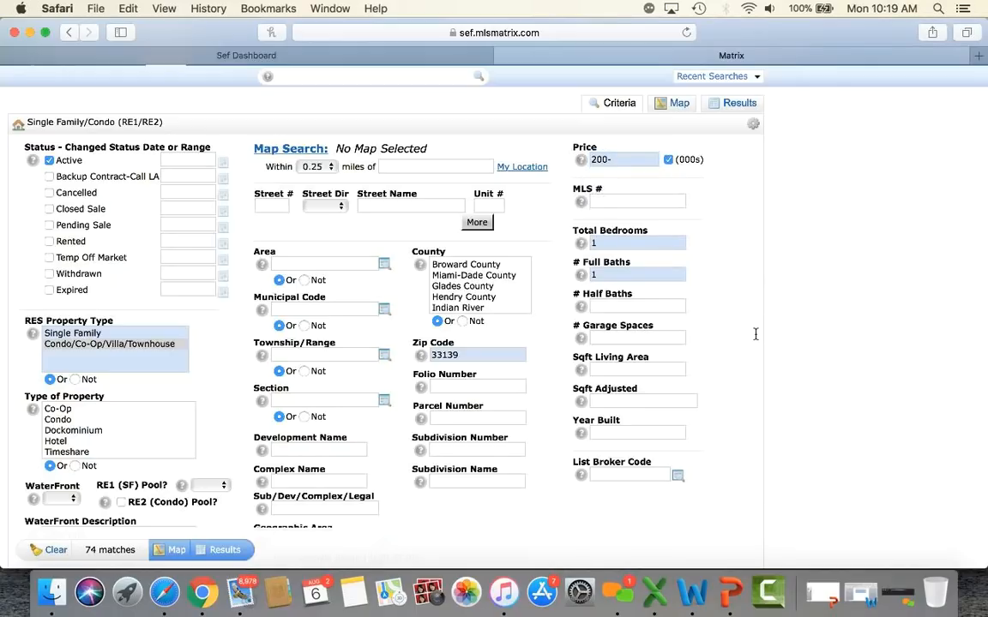
scroll(755, 334, "down", 3)
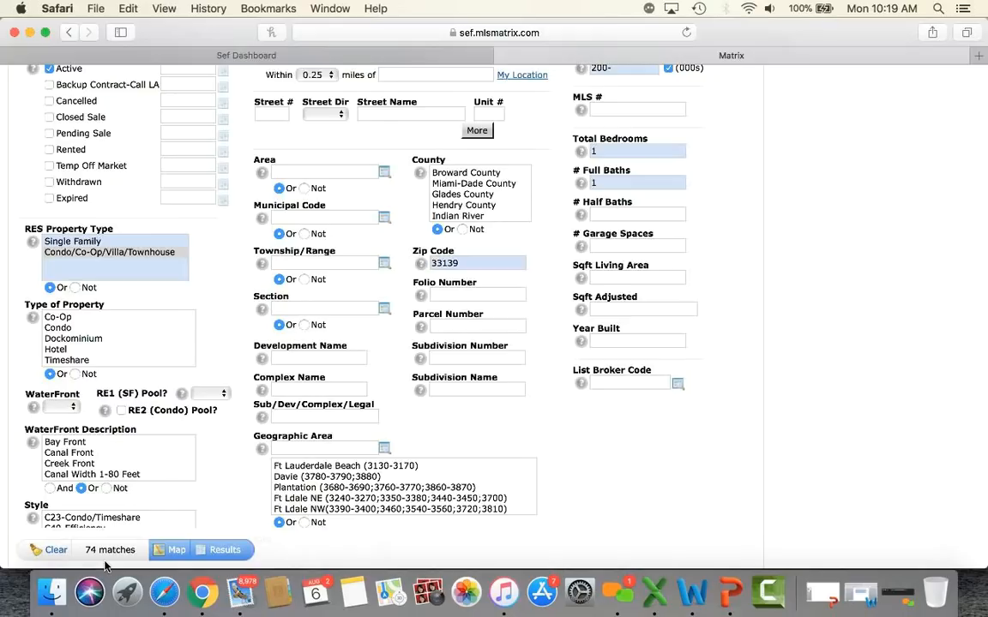
scroll(105, 566, "up", 3)
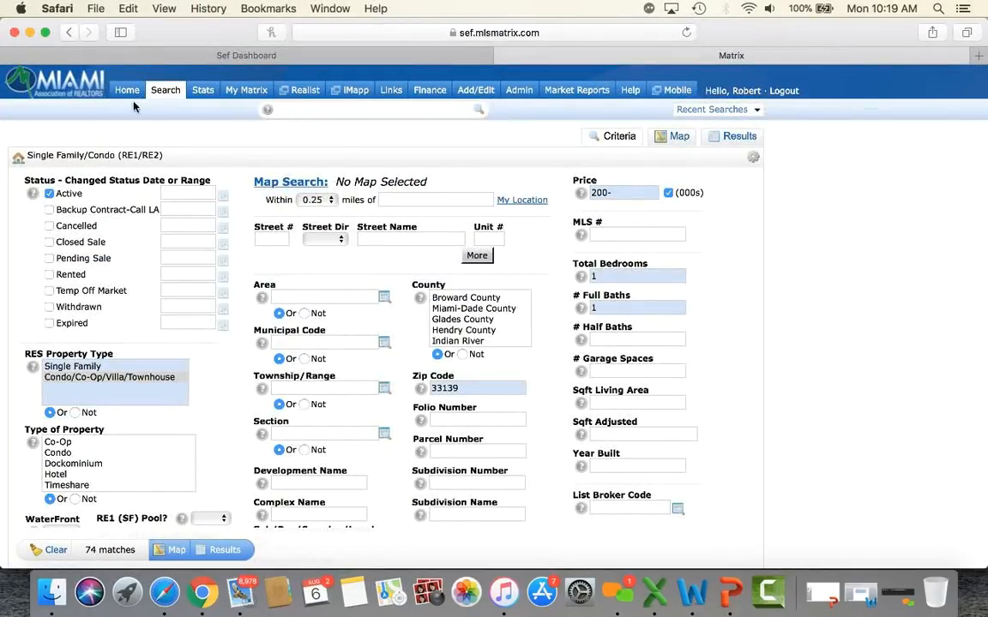
Step: Start a Residential Income search for Fourplex properties in Miami-Dade County
mouse_move(165, 94)
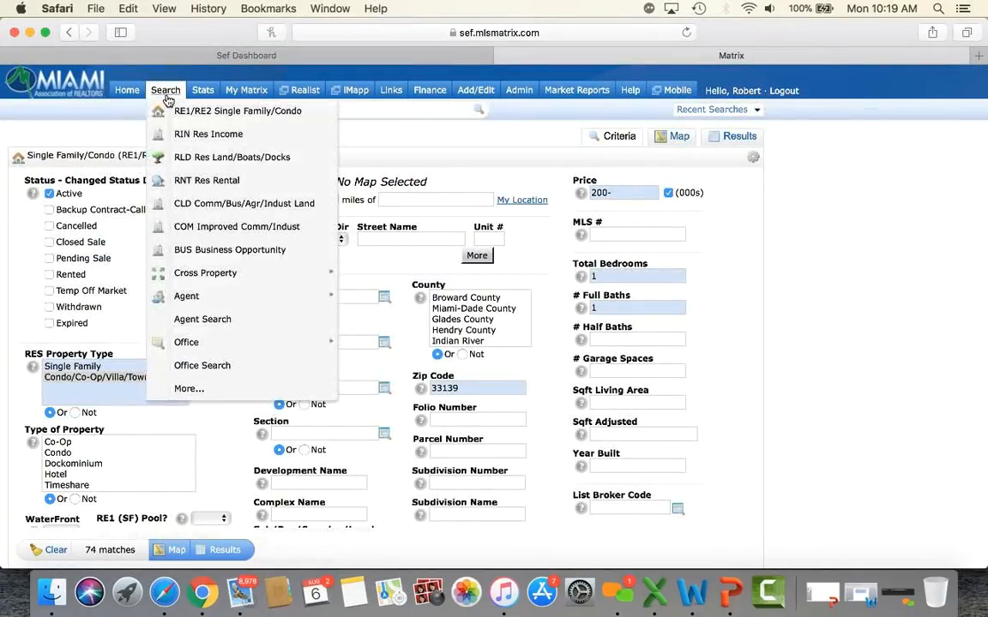
left_click(220, 140)
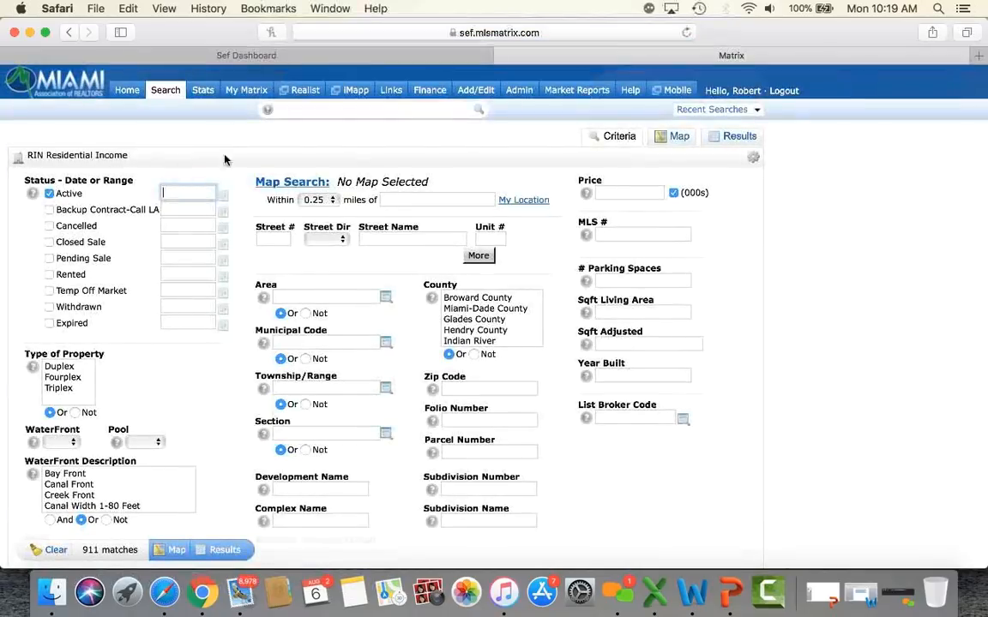
scroll(192, 397, "down", 2)
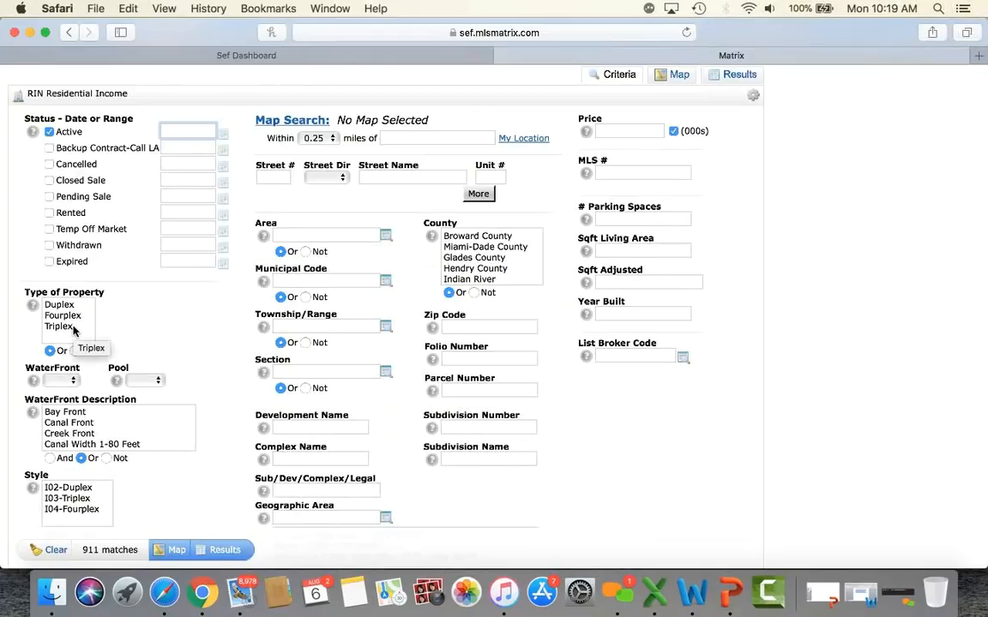
left_click(78, 315)
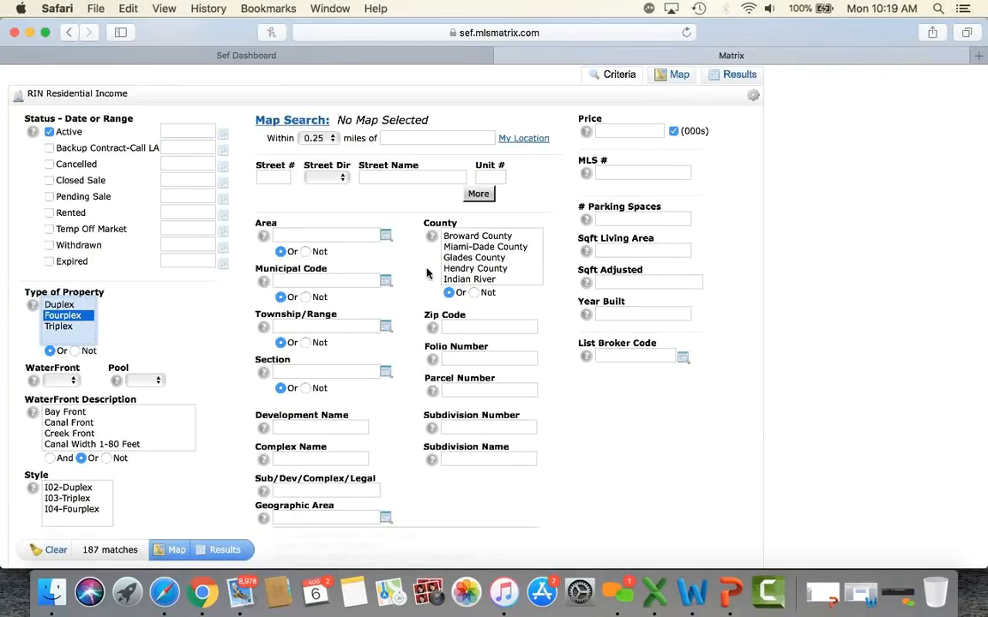
left_click(477, 247)
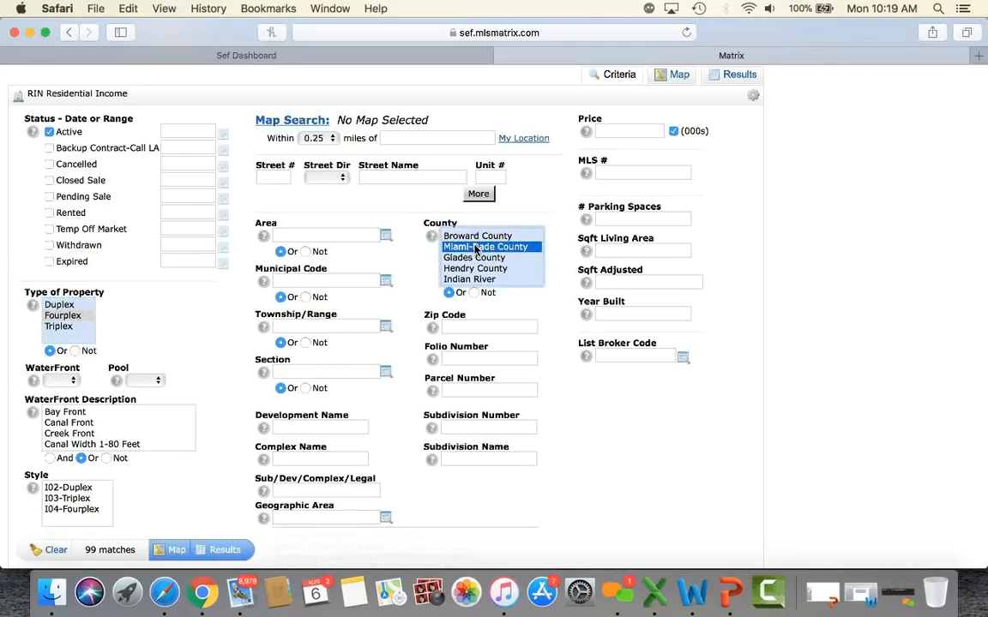
Step: Set the zip code to 33135 and show the 7 matching listings
left_click(474, 328)
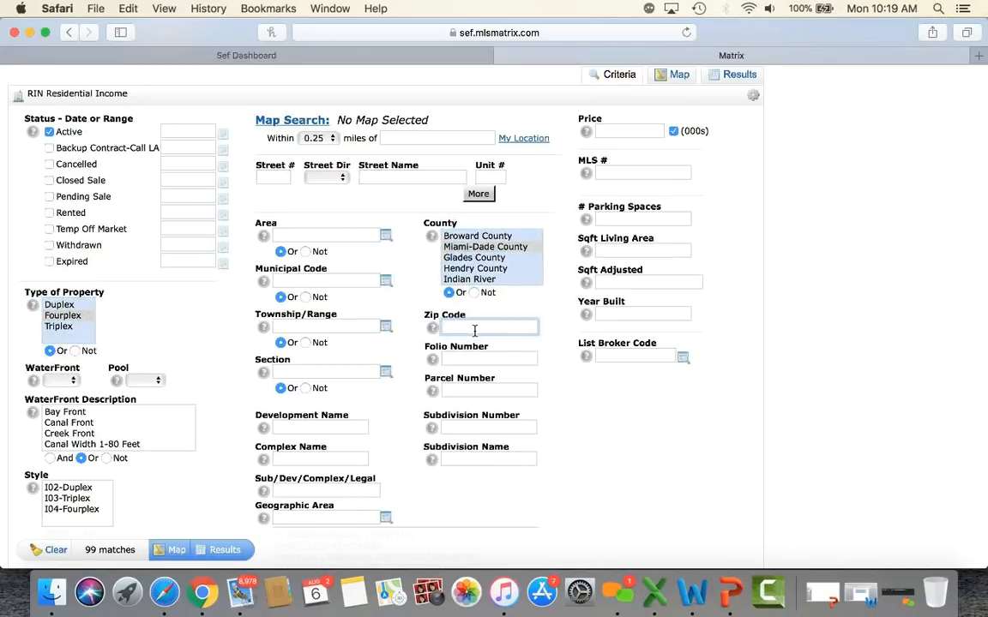
type("33145")
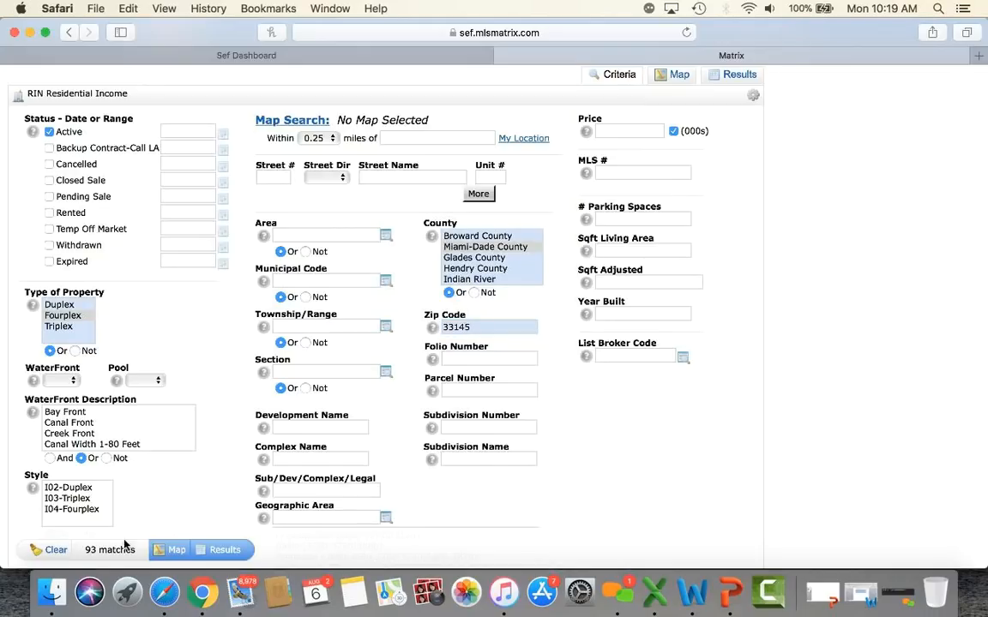
left_click(486, 332)
double_click(486, 332)
type("33")
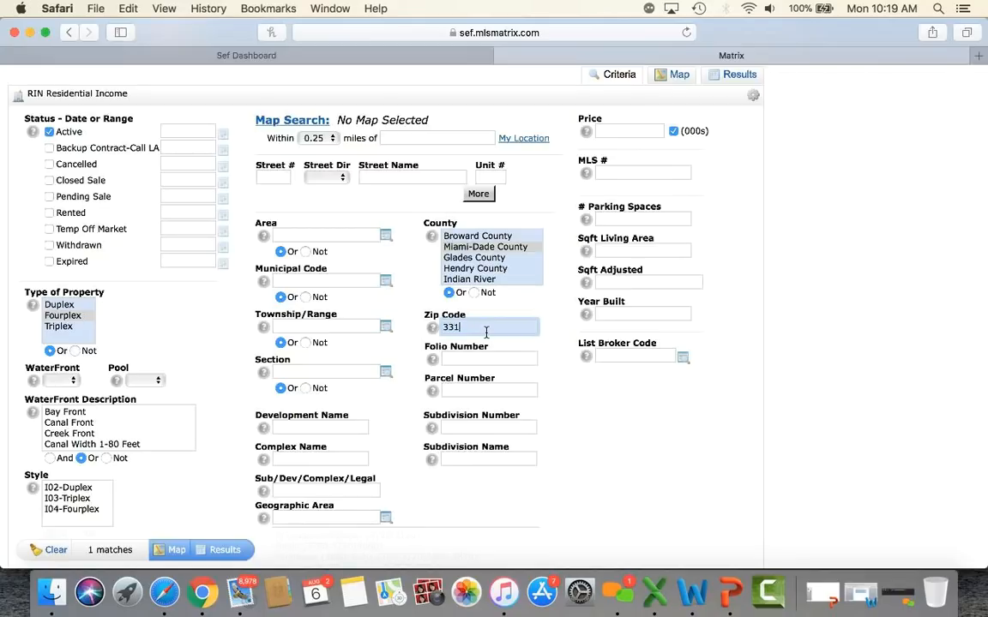
left_click(578, 436)
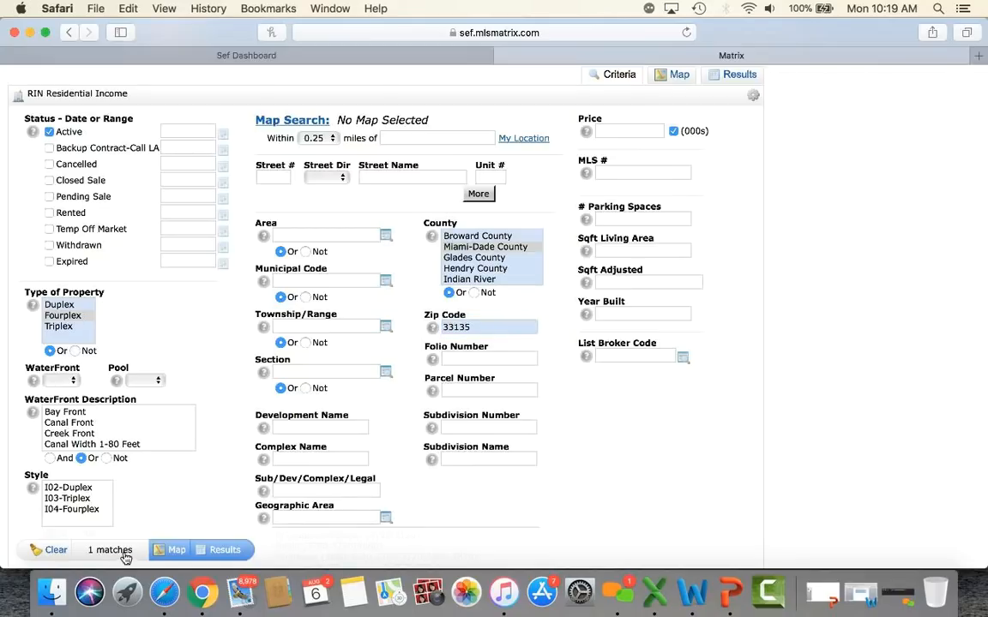
left_click(227, 551)
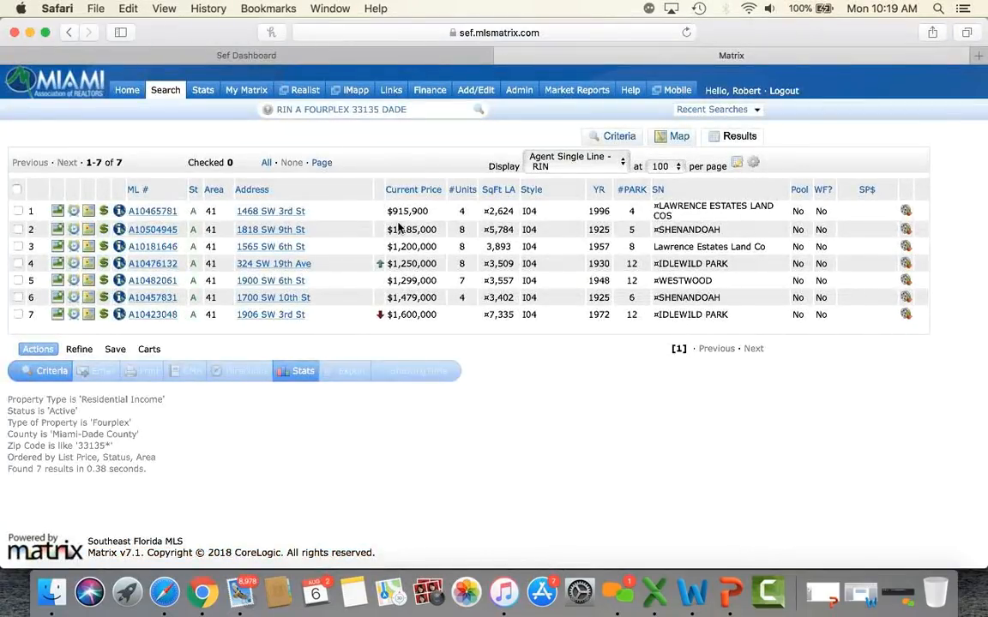
scroll(398, 226, "down", 2)
scroll(258, 228, "up", 2)
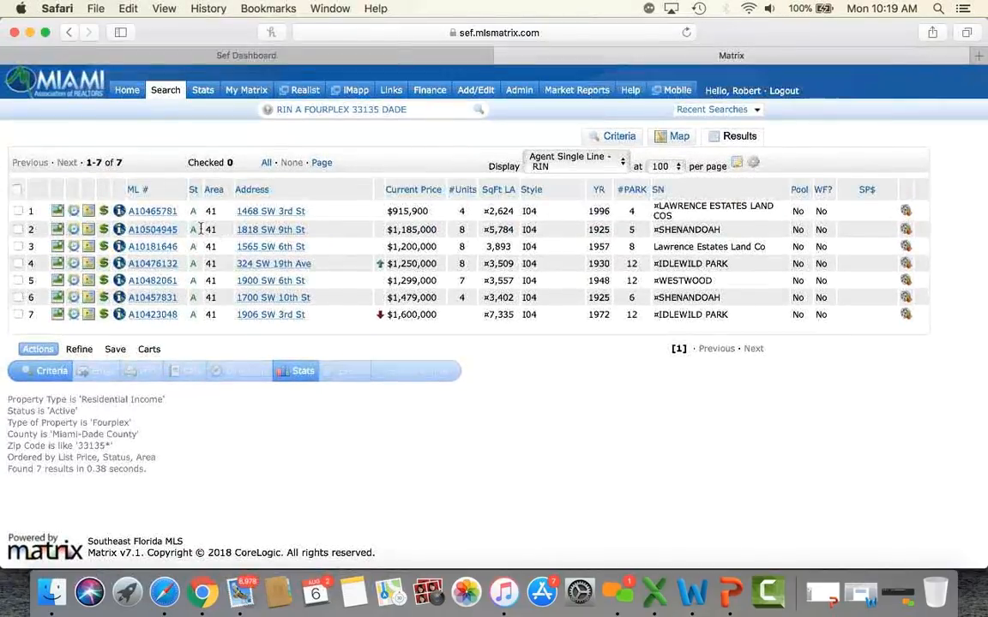
left_click(156, 230)
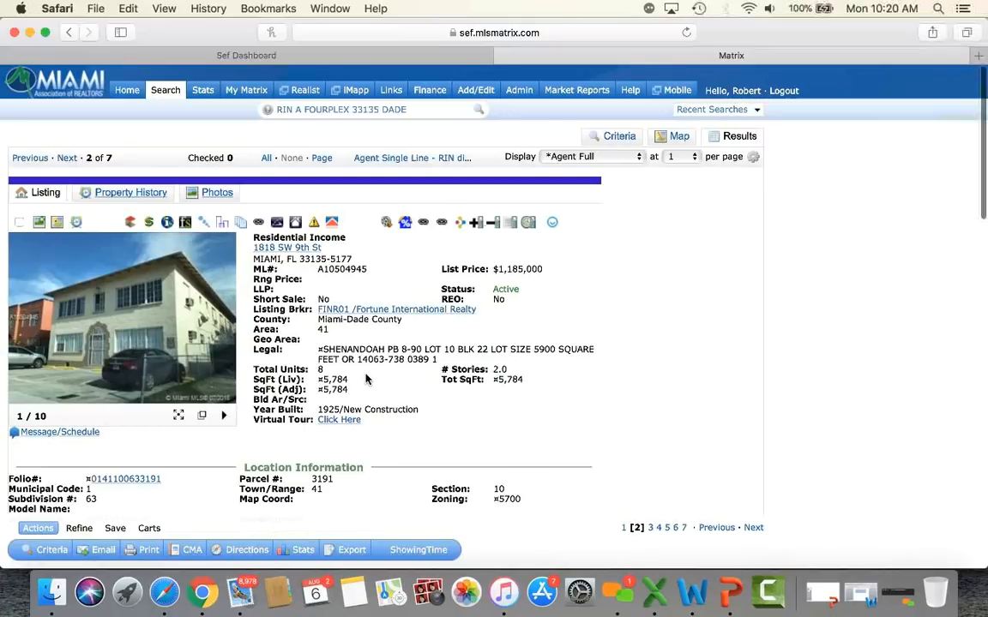
scroll(366, 379, "down", 10)
scroll(365, 379, "down", 4)
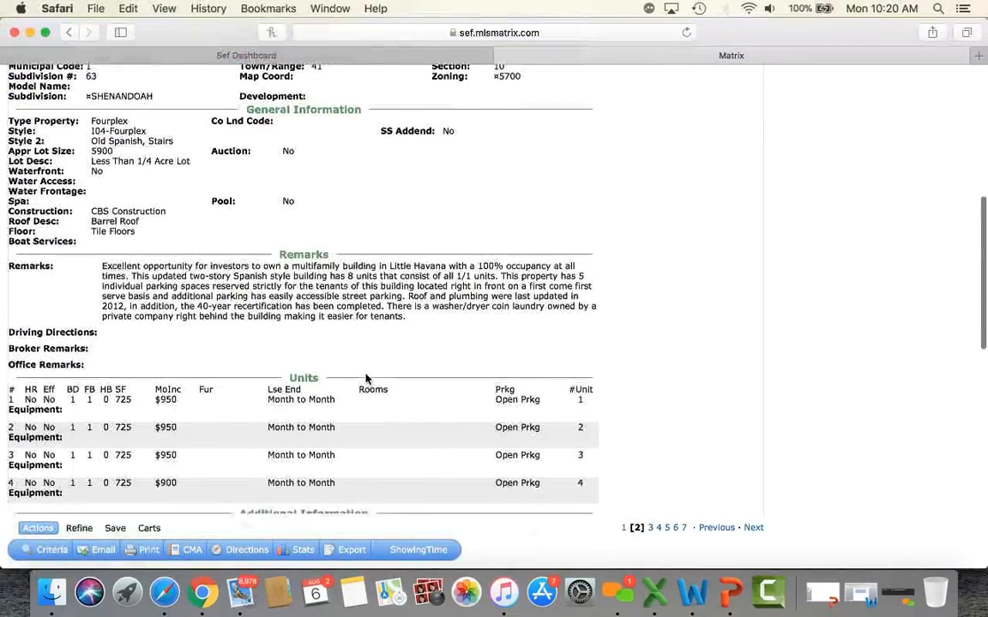
scroll(365, 379, "down", 2)
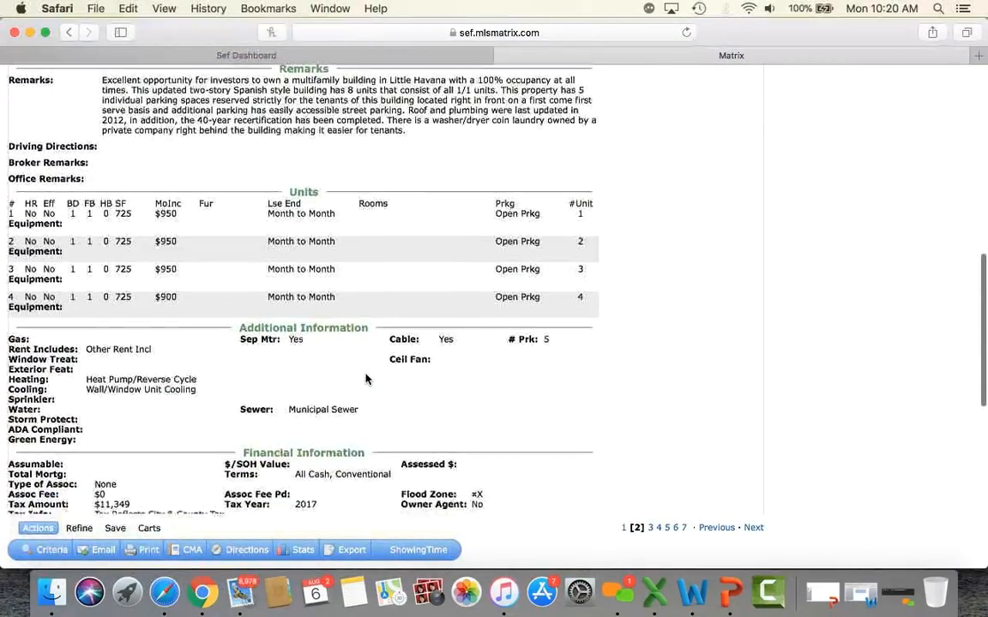
scroll(365, 379, "up", 1)
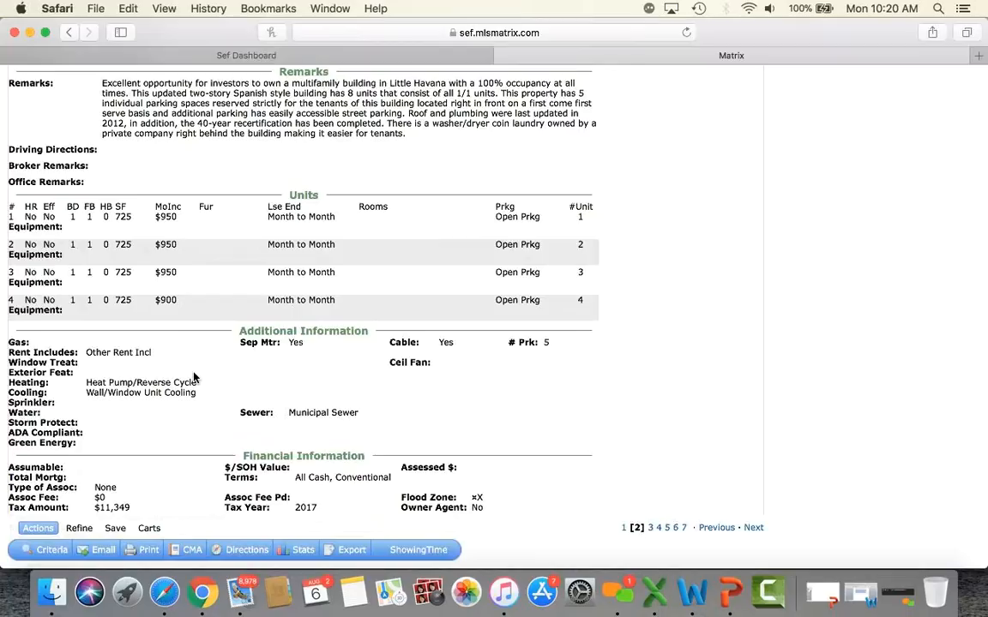
scroll(194, 377, "down", 5)
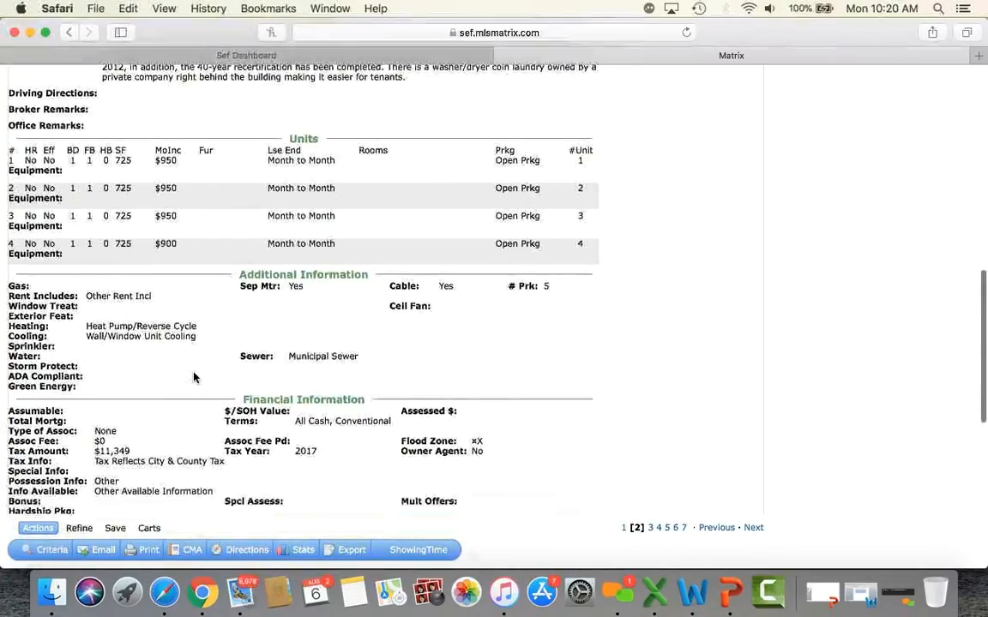
scroll(193, 373, "down", 7)
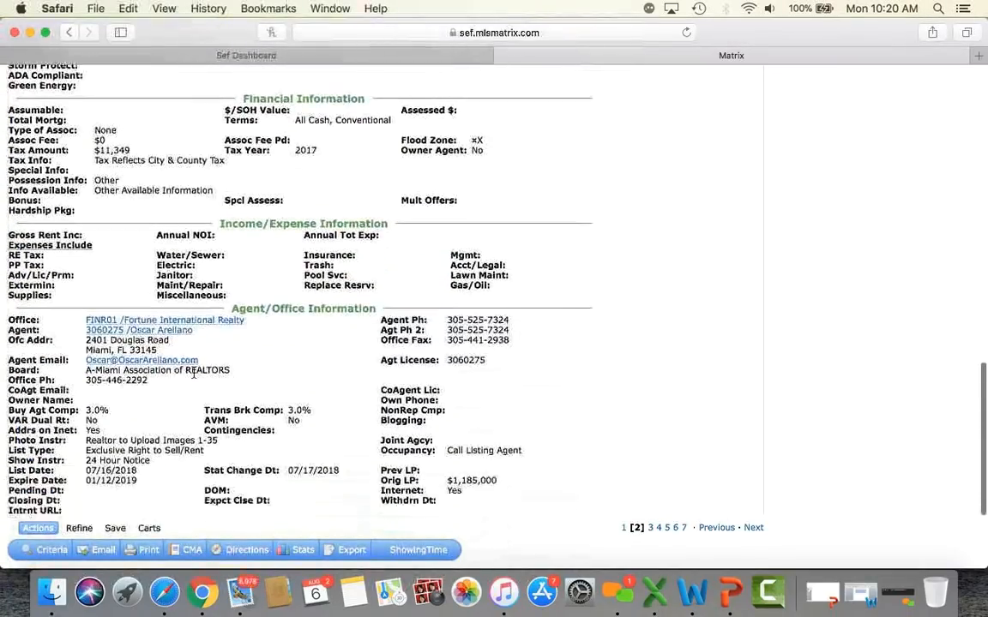
scroll(194, 378, "up", 20)
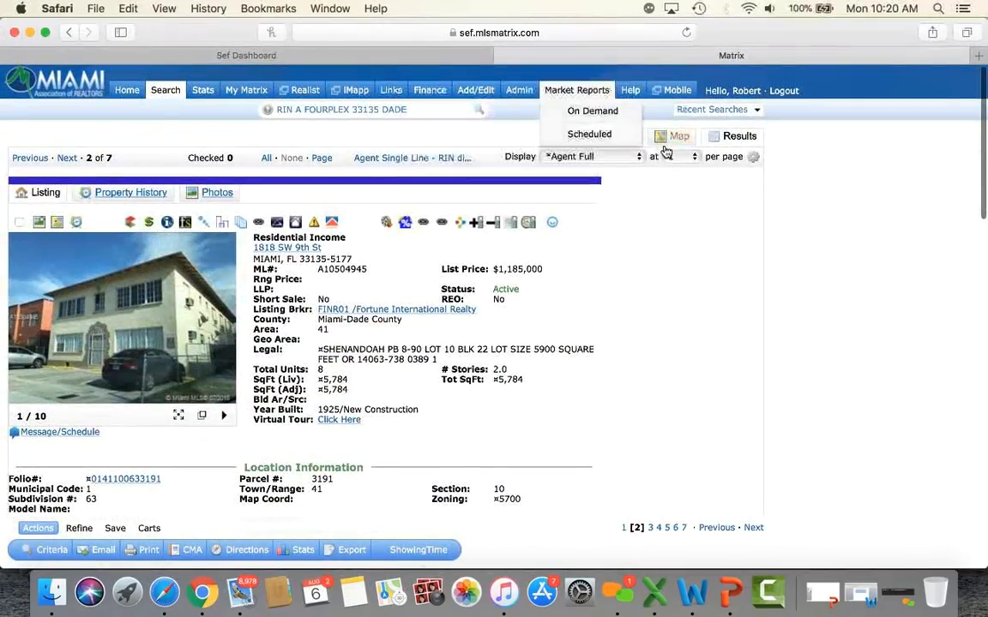
Step: Return to Criteria and begin a blank RLD Res Land/Boats/Docks search with 4197 active matches
mouse_move(165, 91)
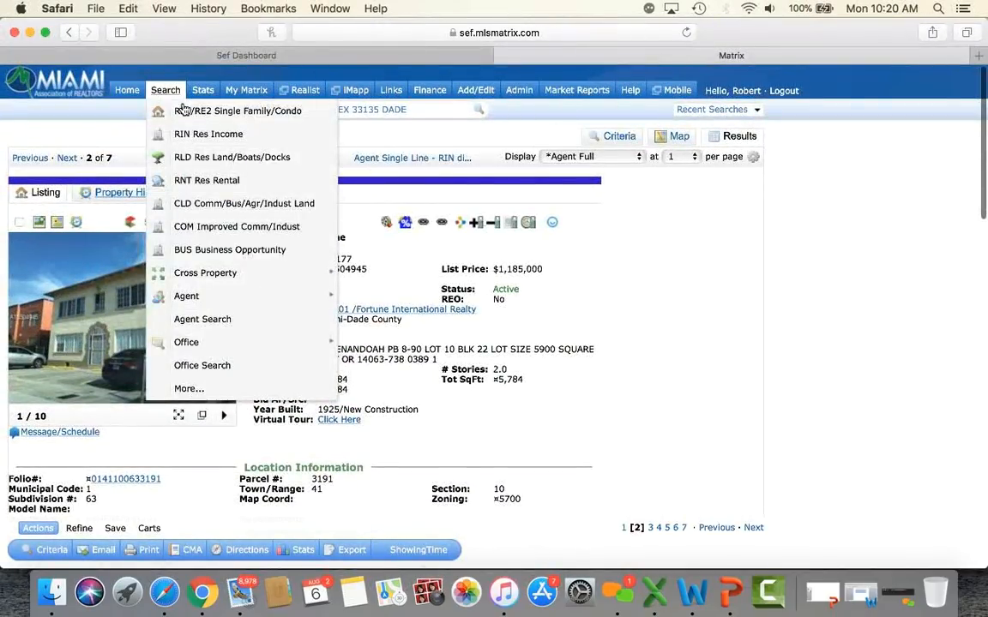
left_click(615, 137)
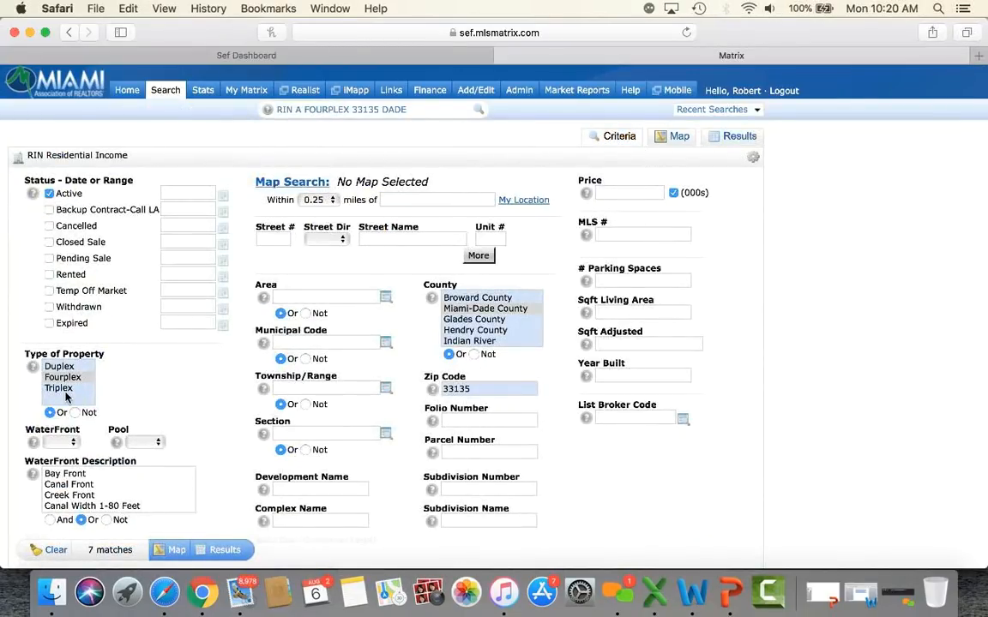
mouse_move(165, 90)
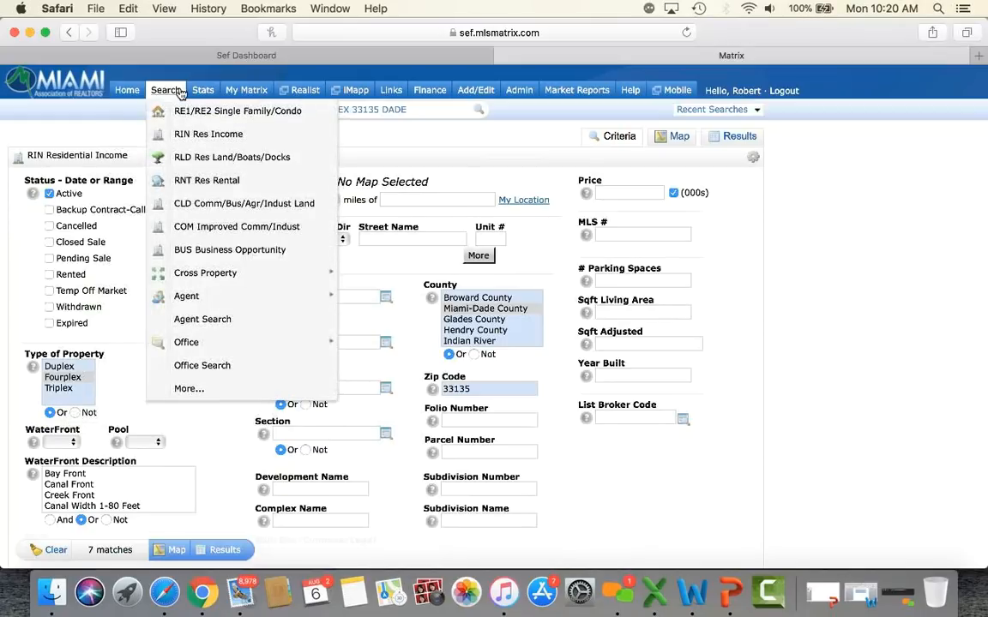
left_click(204, 157)
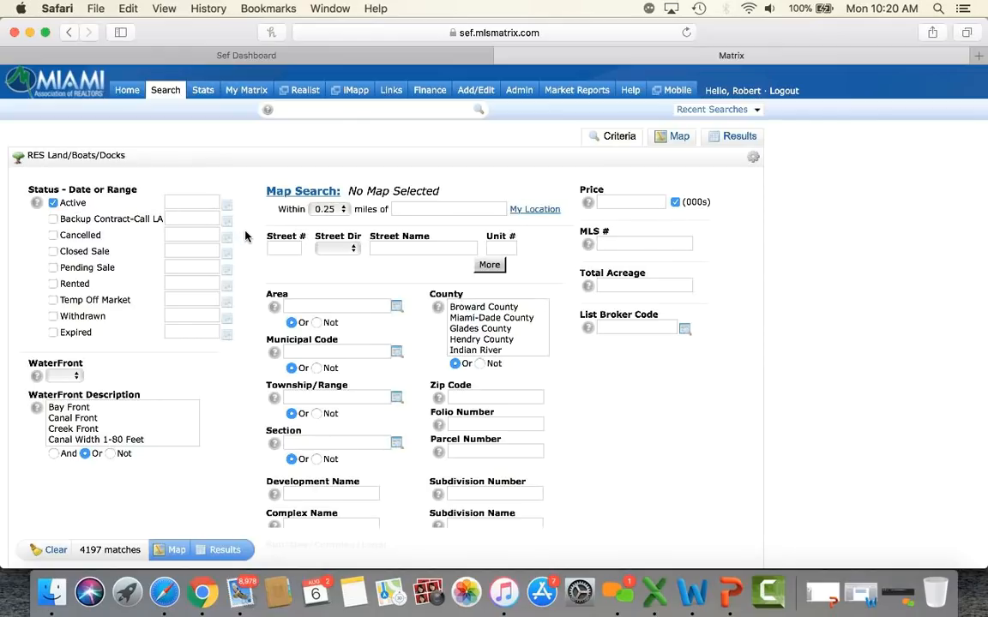
scroll(246, 237, "down", 3)
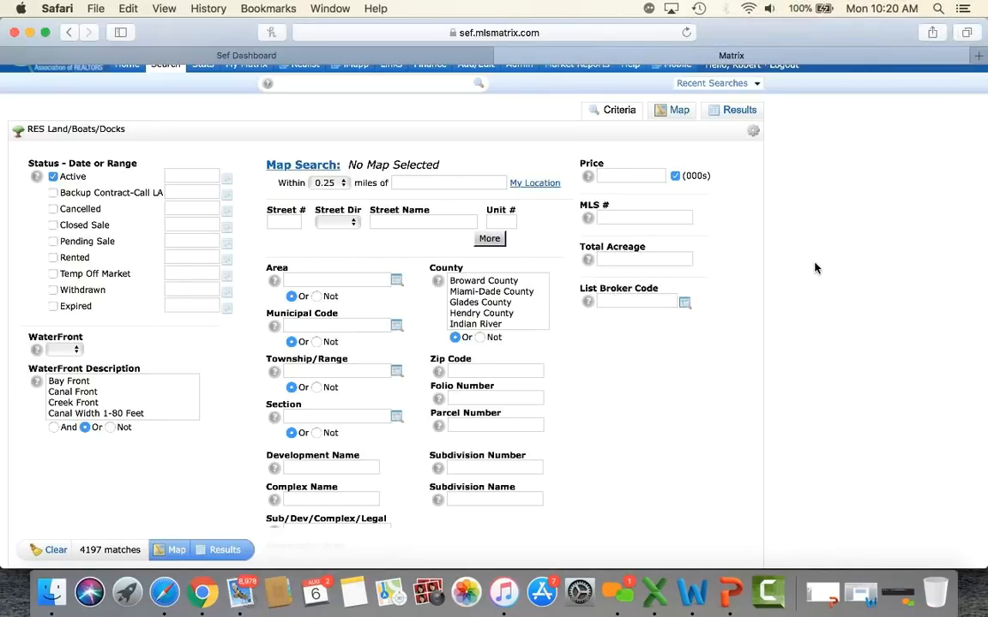
Step: Require 40000+ Property SqFt in Miami-Dade County and list the 147 land results
scroll(815, 268, "down", 1)
scroll(814, 269, "down", 6)
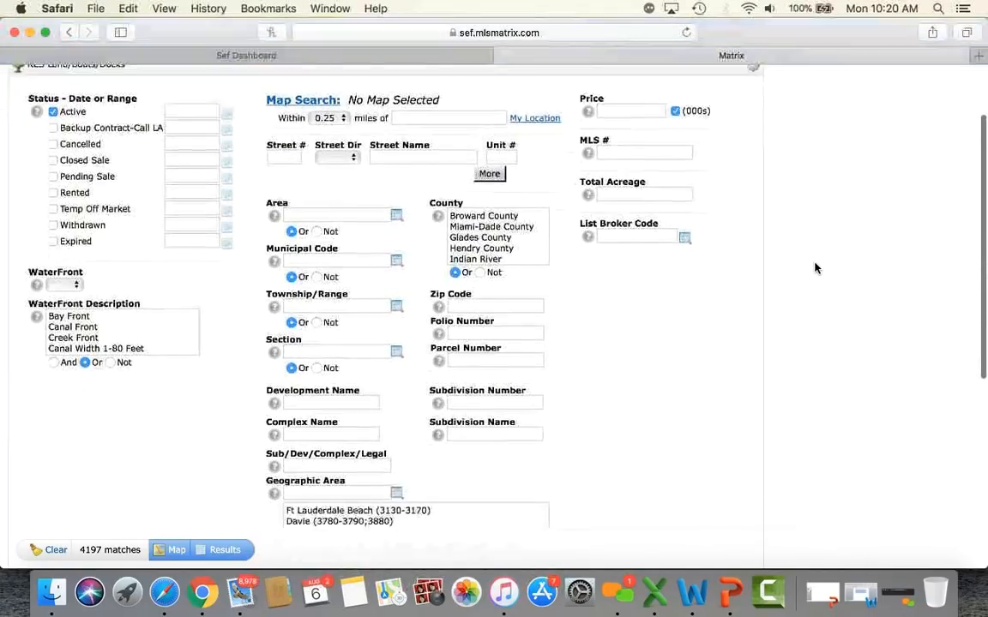
scroll(814, 268, "down", 4)
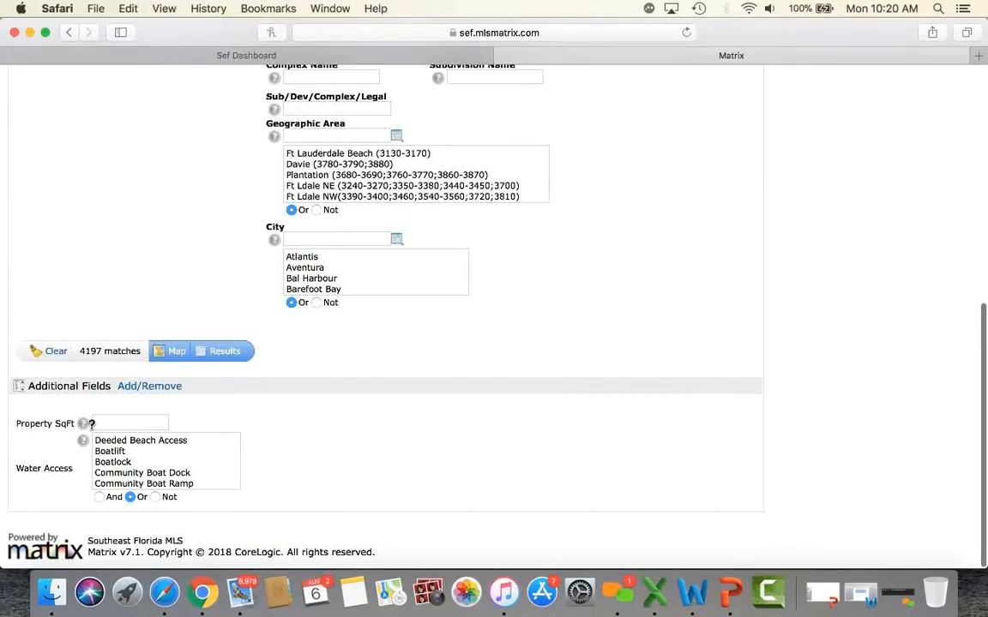
left_click(111, 424)
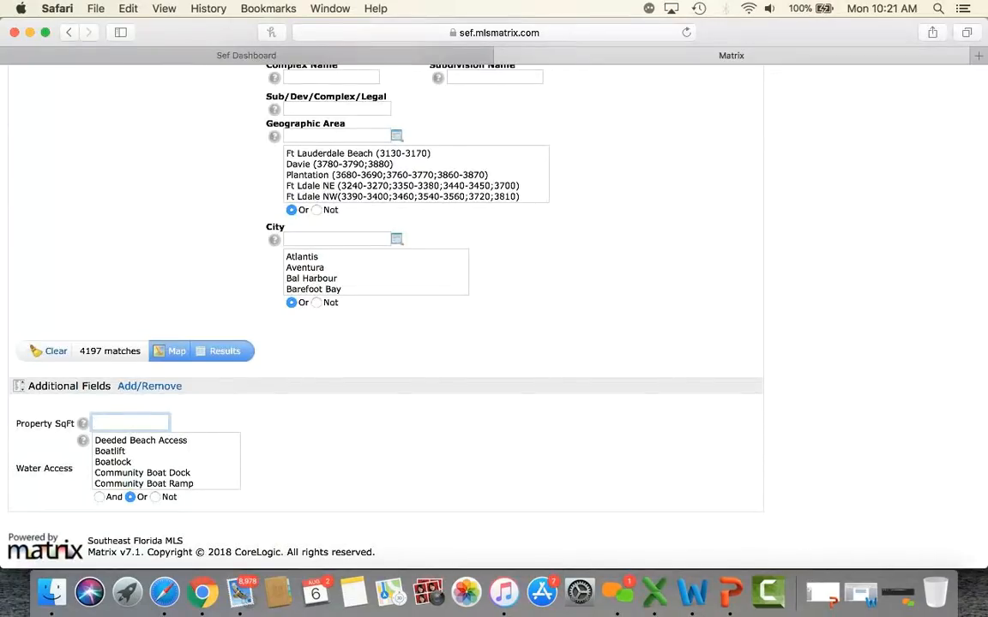
type("40000+")
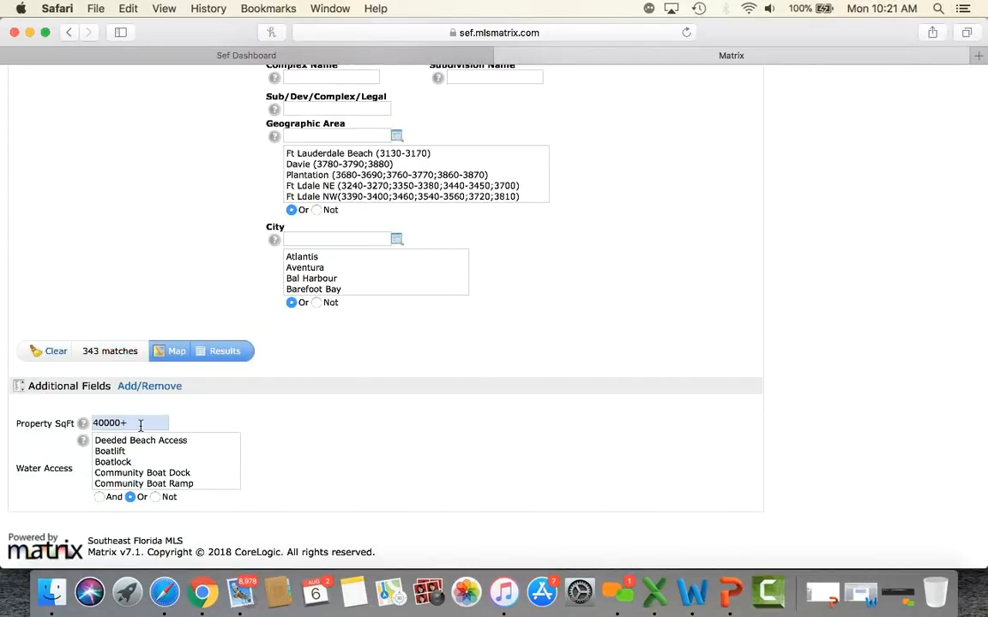
scroll(402, 468, "up", 10)
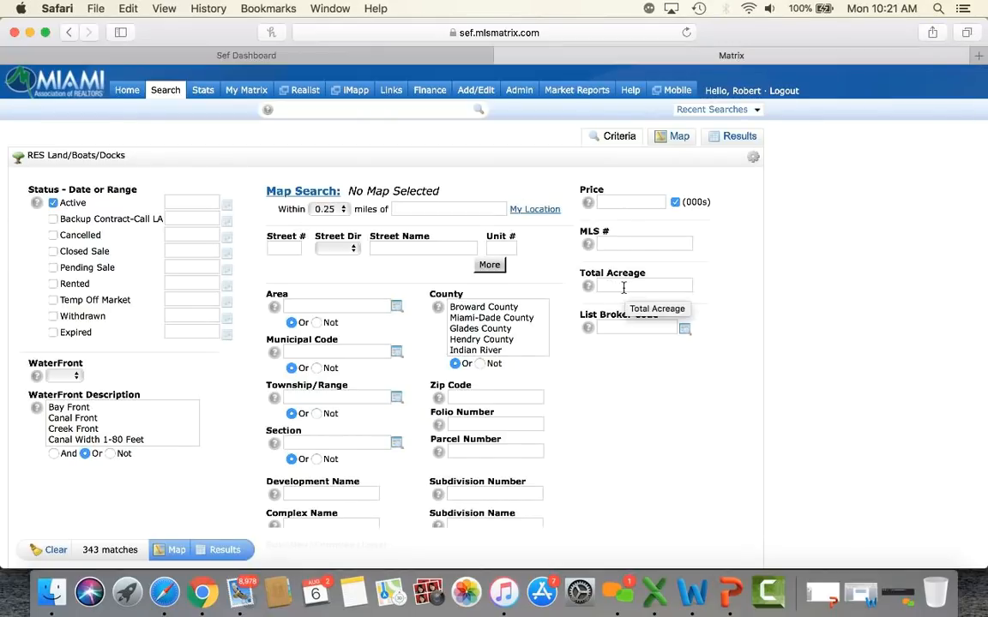
scroll(761, 296, "down", 10)
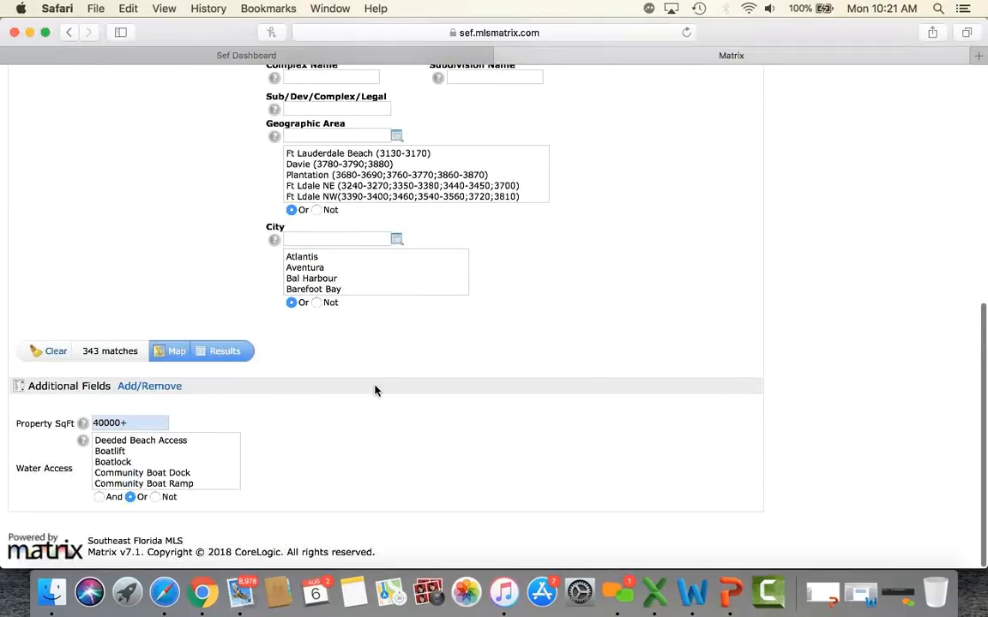
scroll(374, 391, "up", 10)
left_click(489, 318)
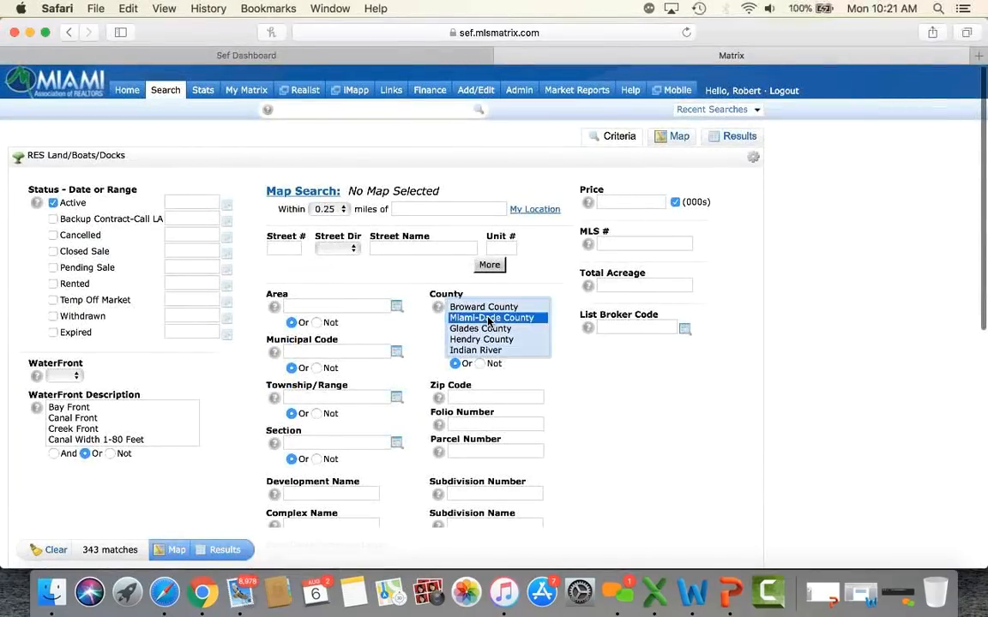
scroll(632, 450, "down", 5)
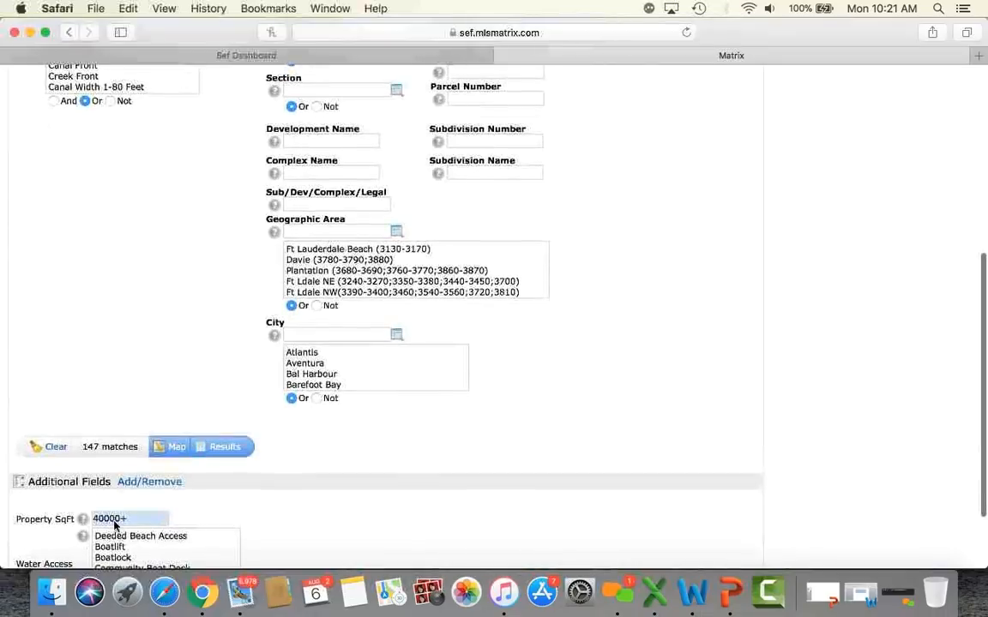
left_click(226, 452)
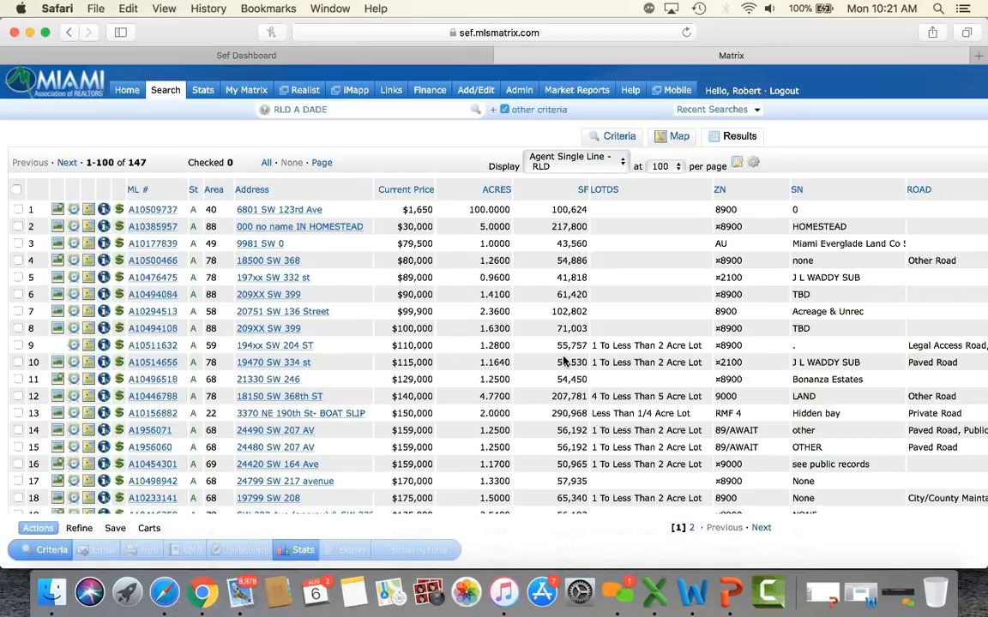
scroll(564, 319, "down", 3)
scroll(564, 361, "down", 3)
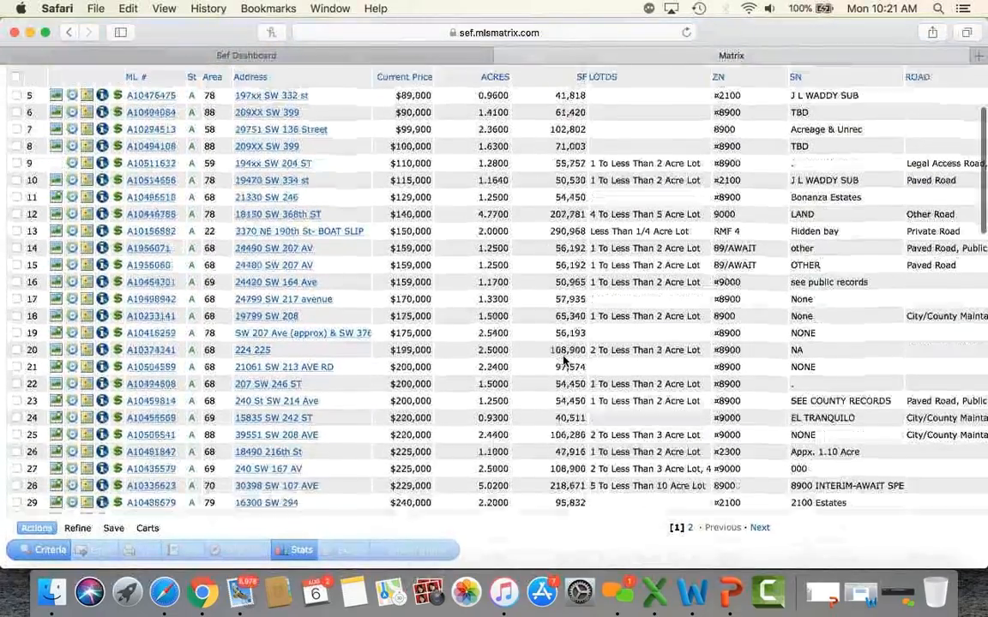
scroll(565, 360, "up", 5)
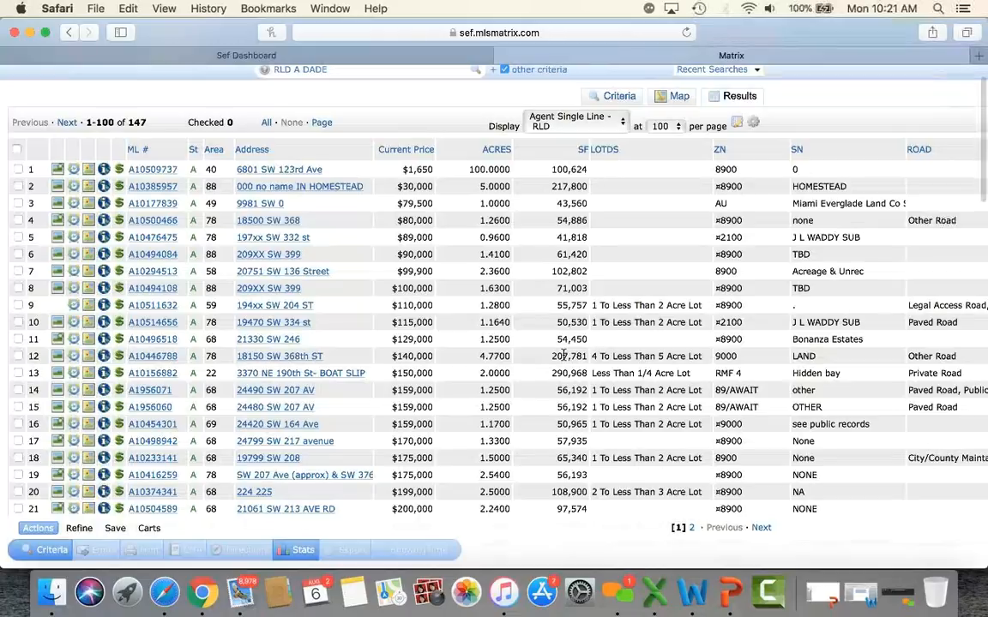
scroll(563, 356, "up", 1)
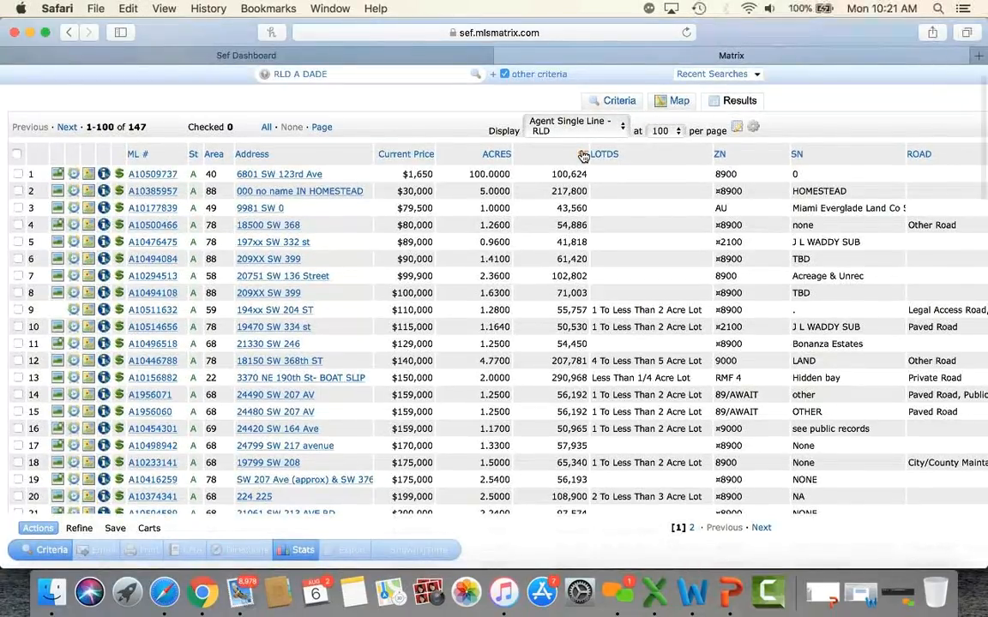
scroll(582, 155, "up", 3)
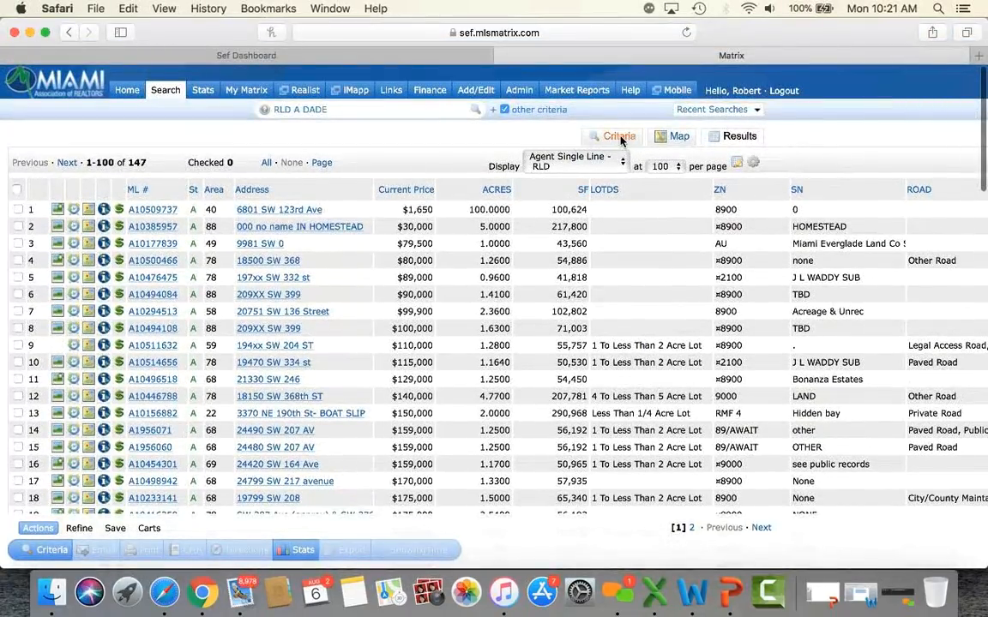
Step: Clear the Property SqFt limit and require 1+ Total Acreage, yielding 211 land listings
left_click(619, 137)
scroll(232, 423, "down", 5)
scroll(232, 423, "down", 8)
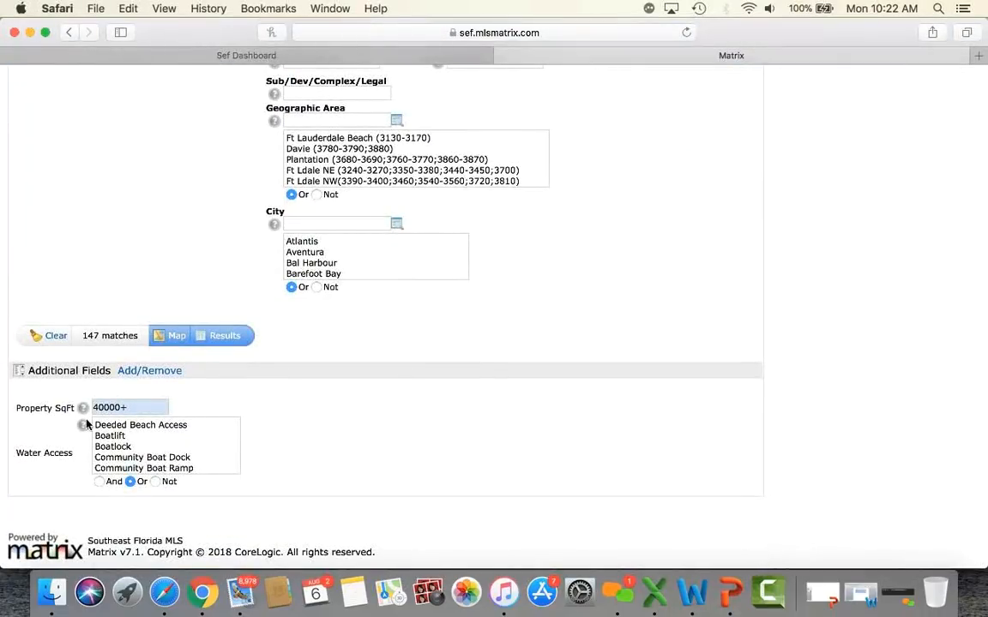
double_click(133, 407)
key("BackSpace")
scroll(450, 458, "up", 10)
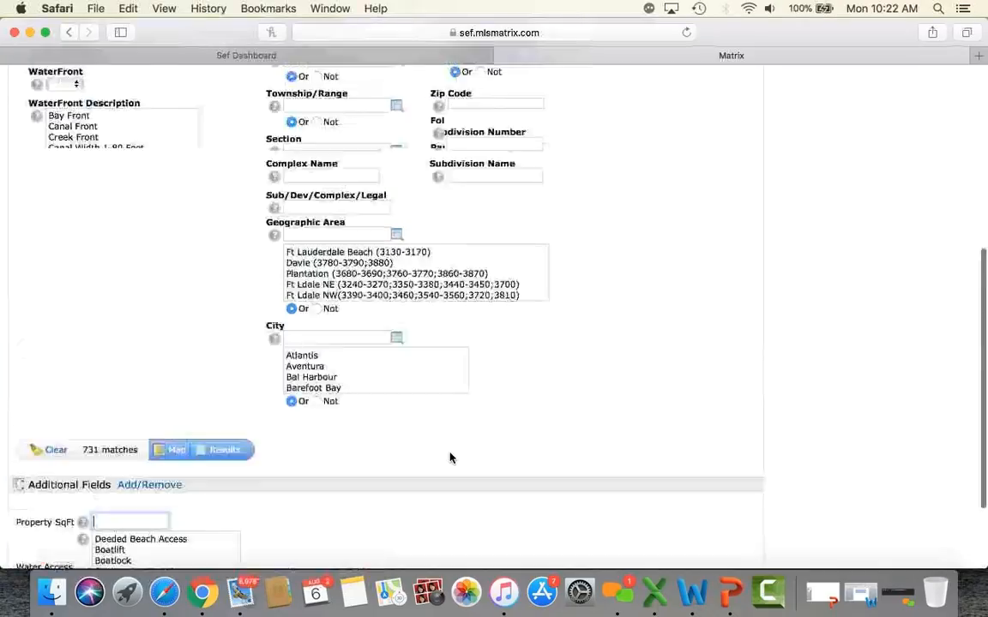
left_click(615, 227)
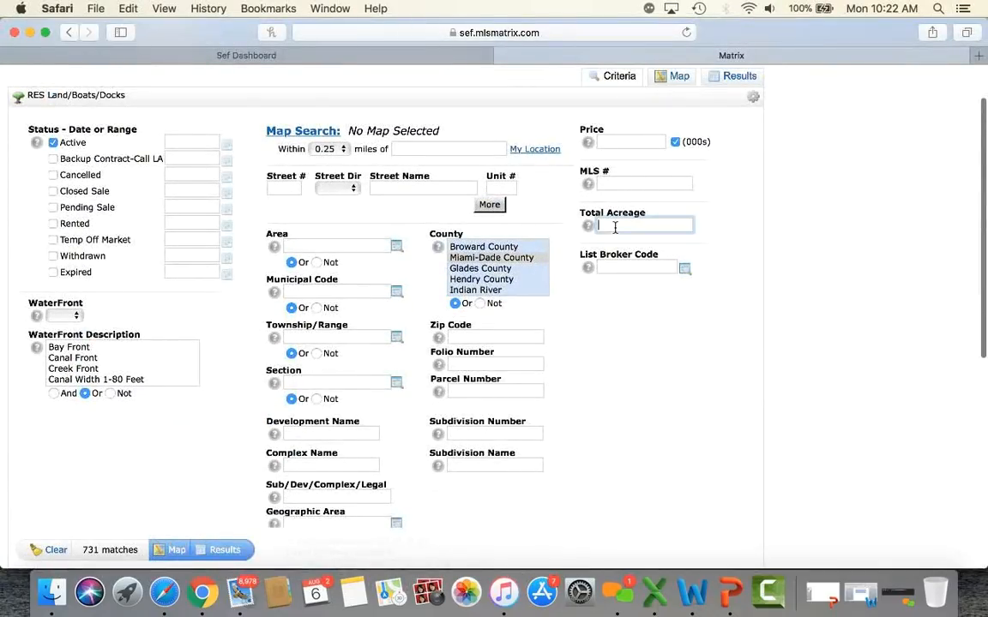
type("1+")
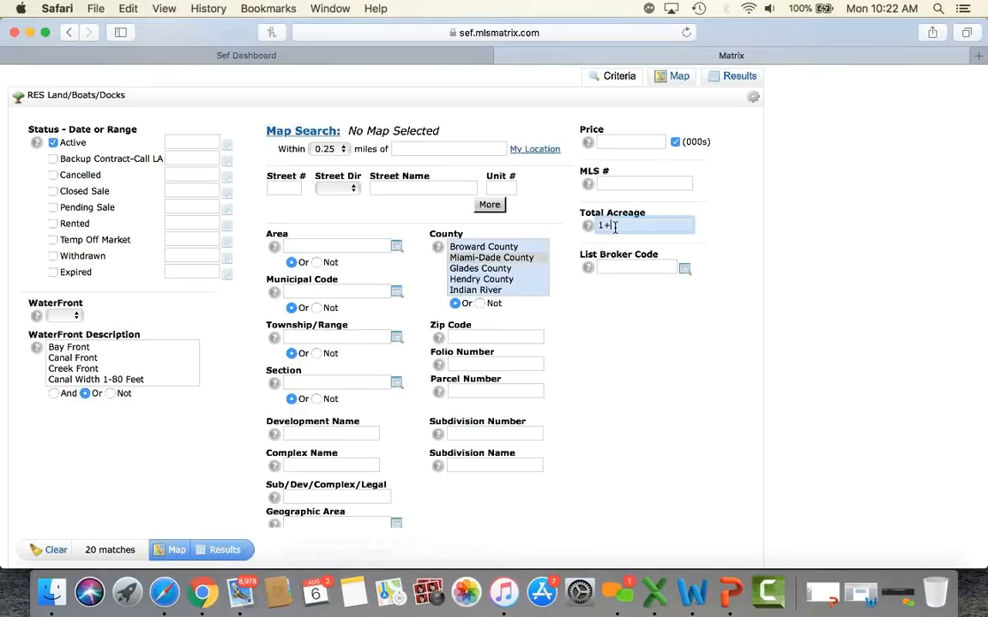
left_click(661, 398)
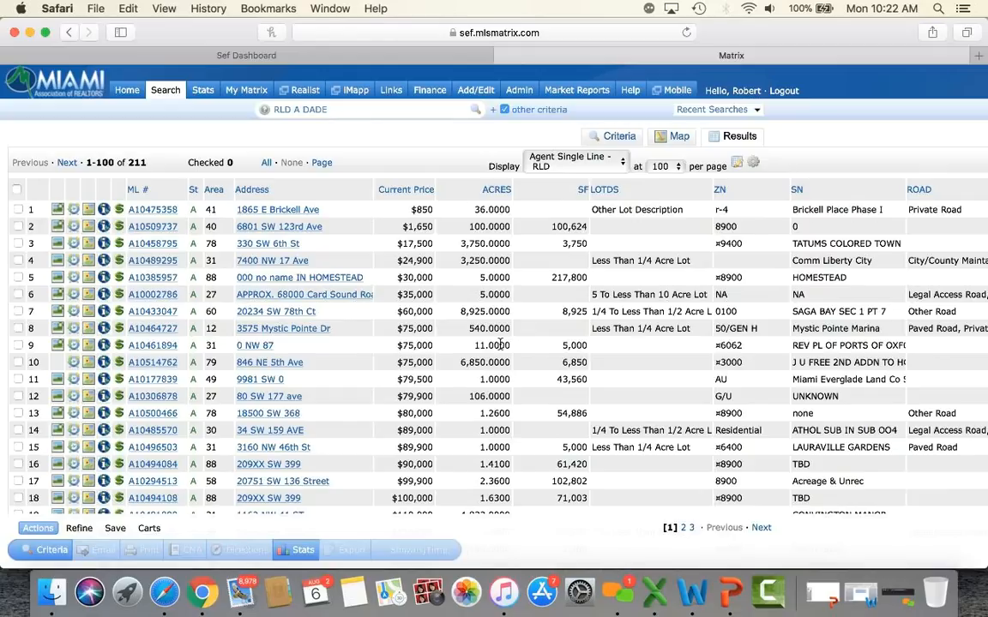
Step: Start a new RNT Res Rental search with Single as the property type
left_click(168, 98)
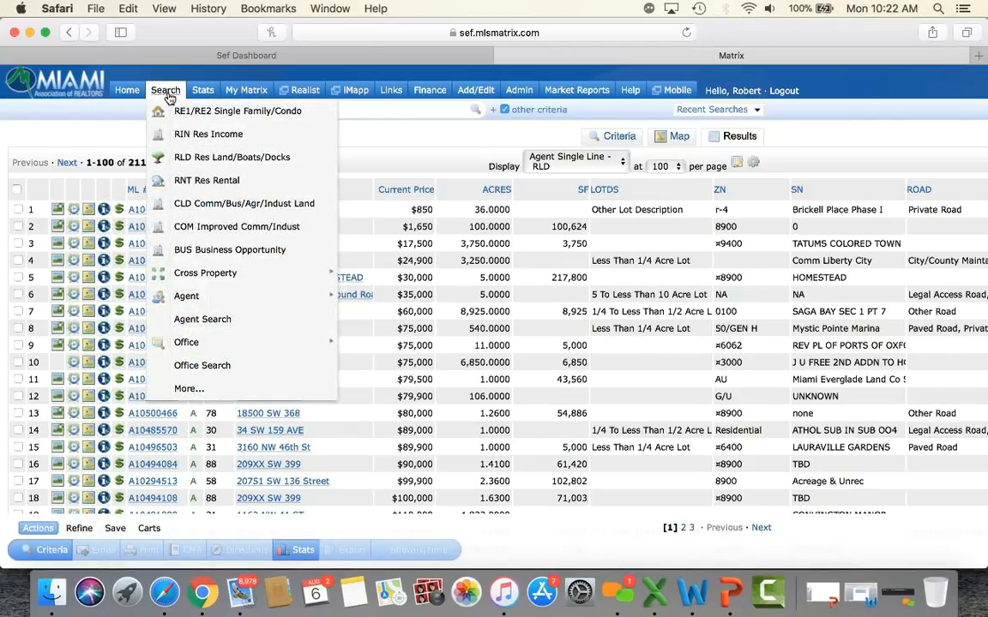
left_click(208, 182)
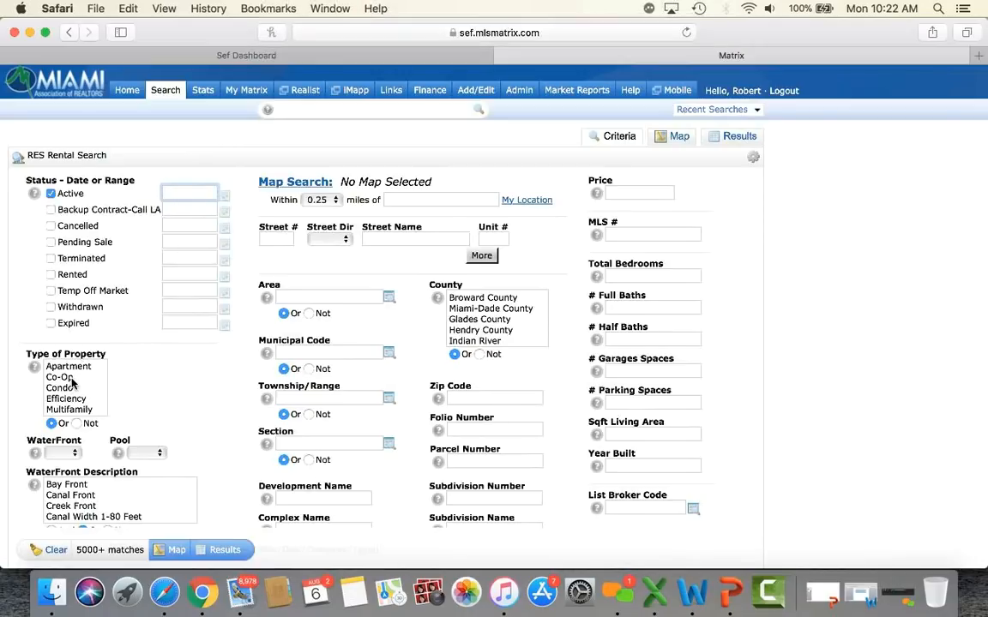
scroll(71, 403, "down", 2)
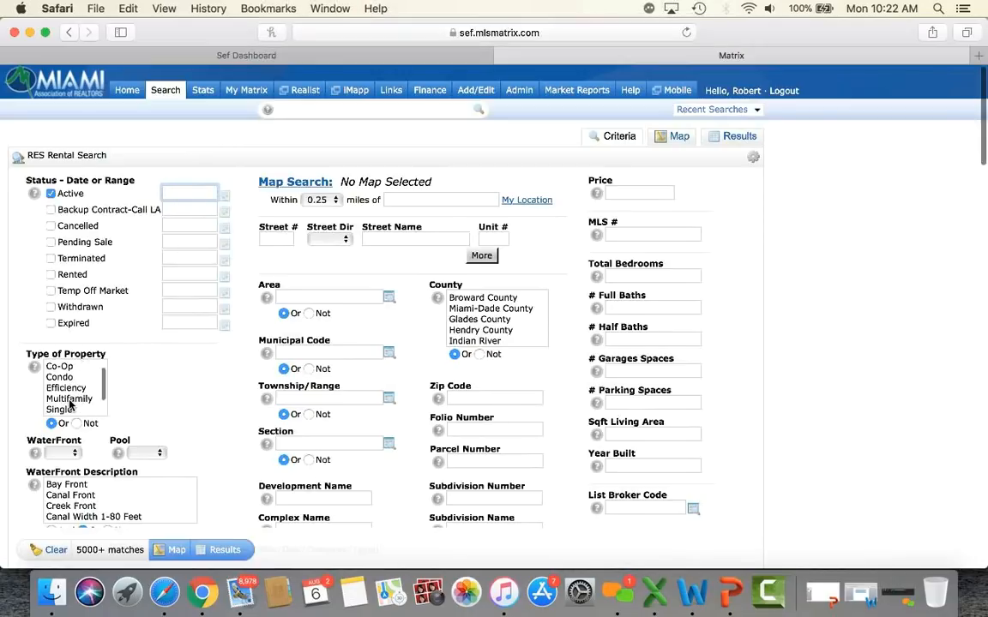
scroll(71, 405, "down", 1)
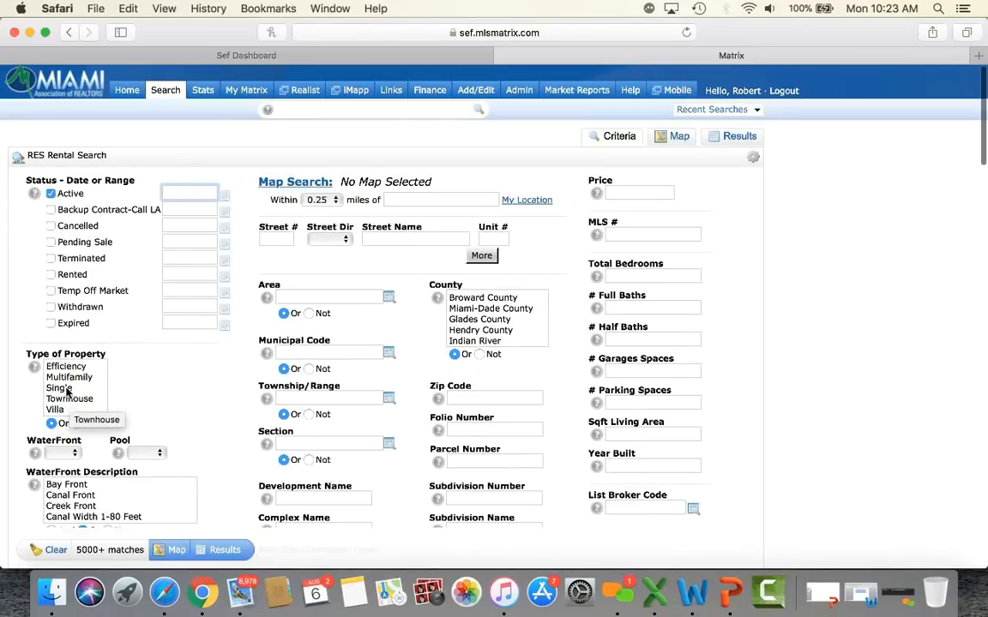
left_click(60, 388)
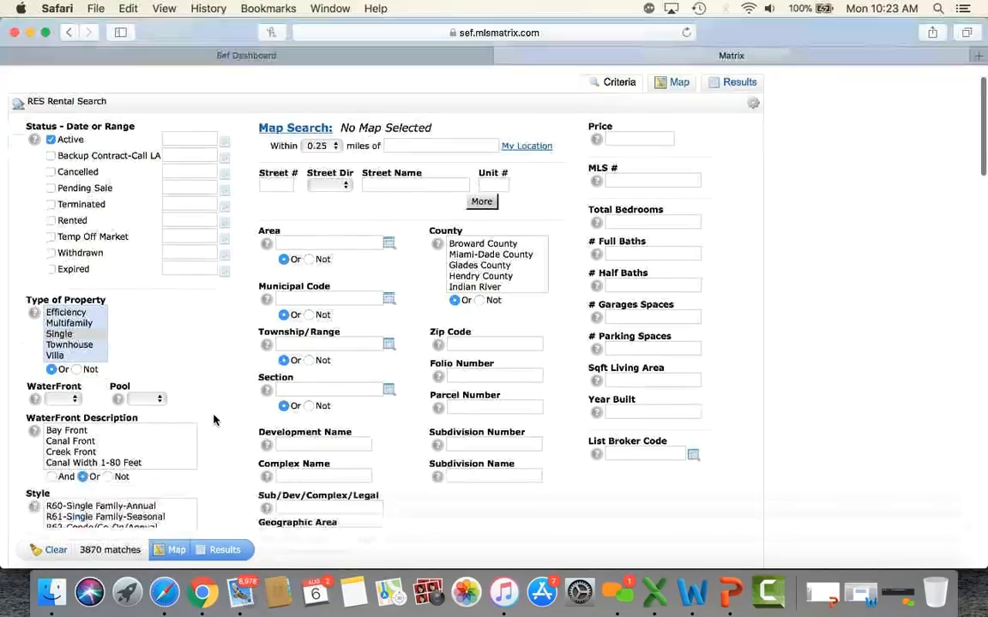
Step: Enter Hialeah as the city and 2000 as the rental price
scroll(213, 420, "down", 5)
left_click(301, 414)
type("hiae")
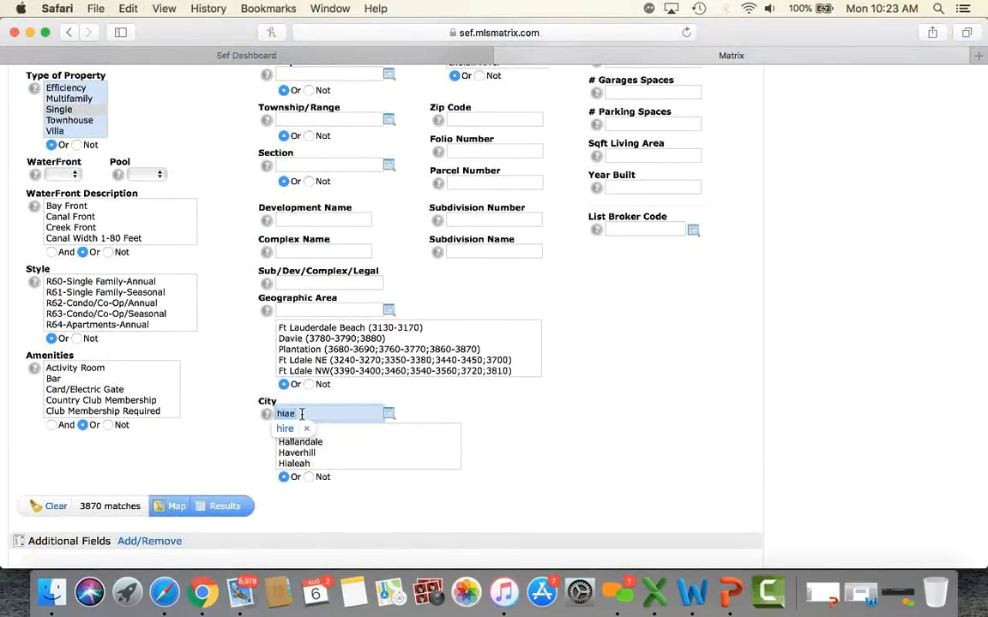
key("BackSpace")
type("leah")
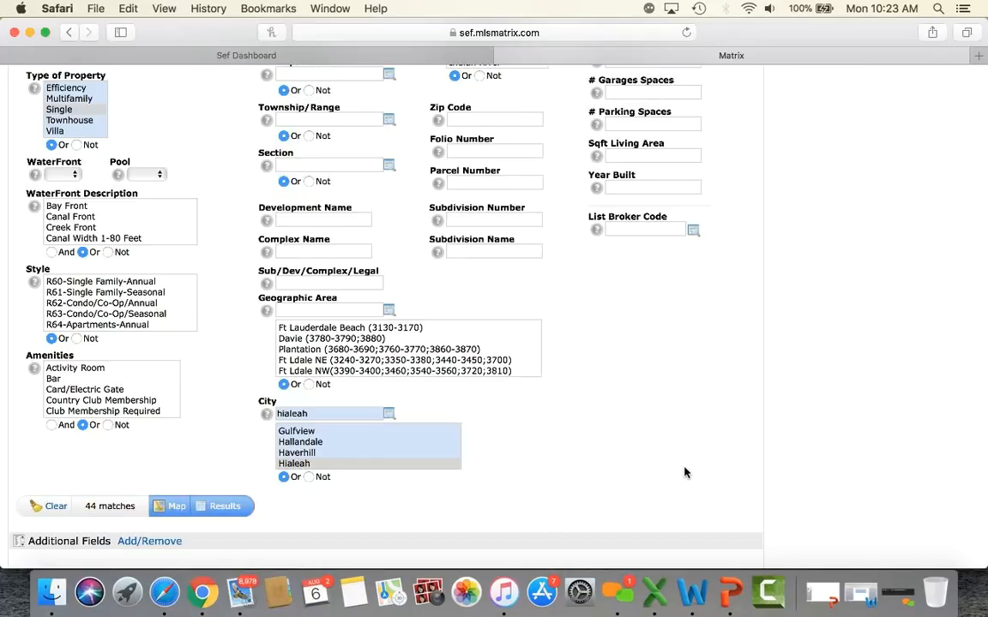
scroll(684, 471, "up", 5)
left_click(649, 190)
type("2000-")
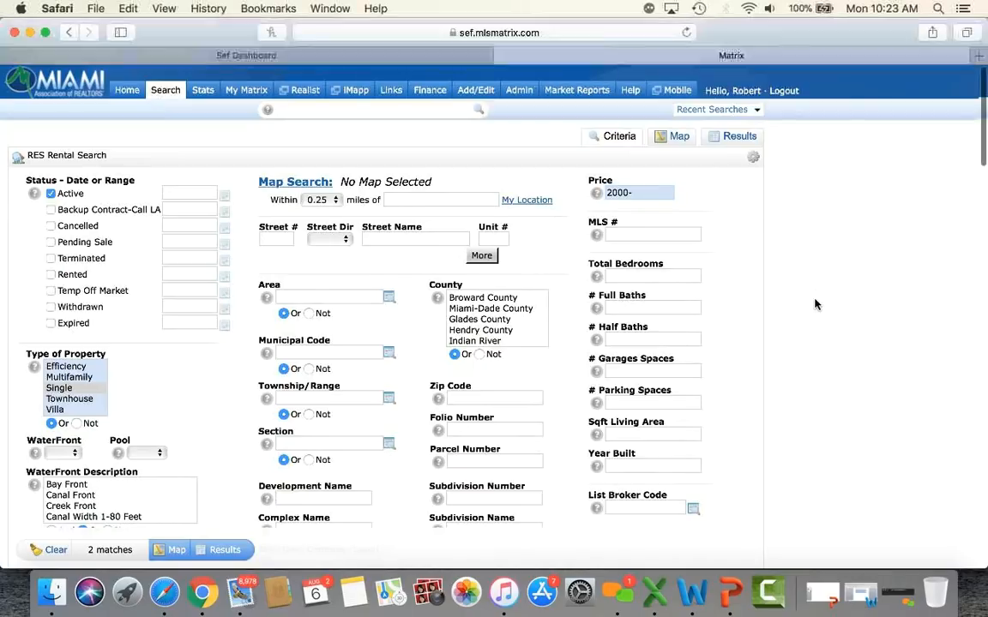
Step: Switch the rental property type to Condo and the city to Doral
scroll(816, 304, "down", 3)
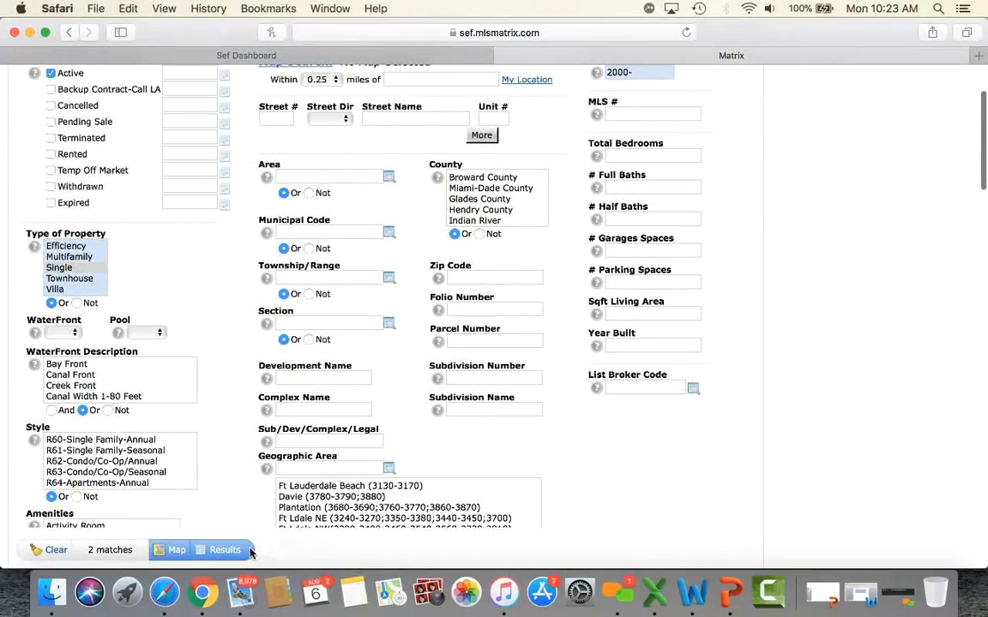
scroll(730, 476, "down", 5)
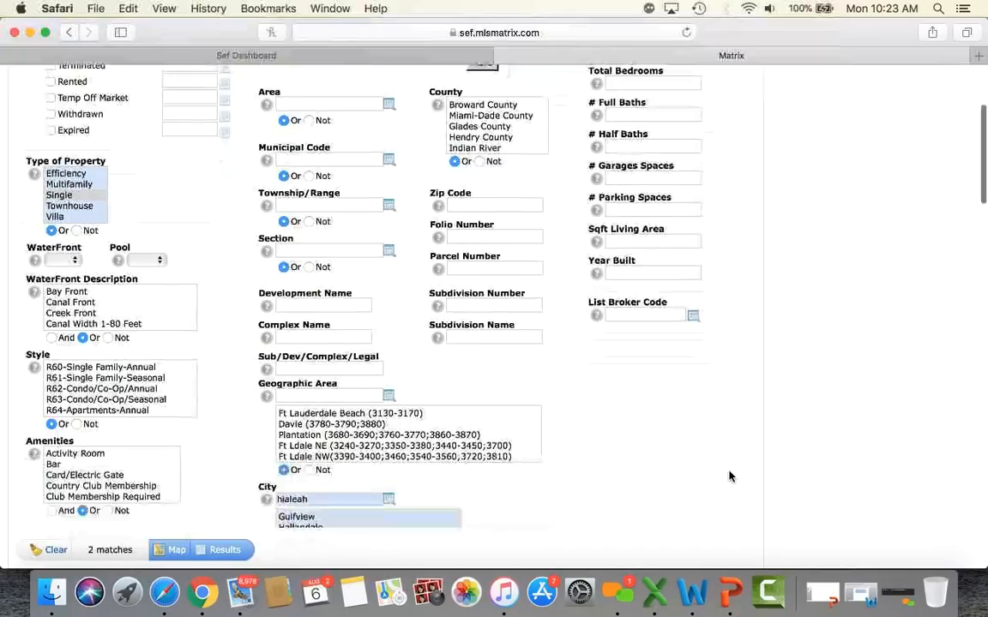
scroll(730, 477, "up", 8)
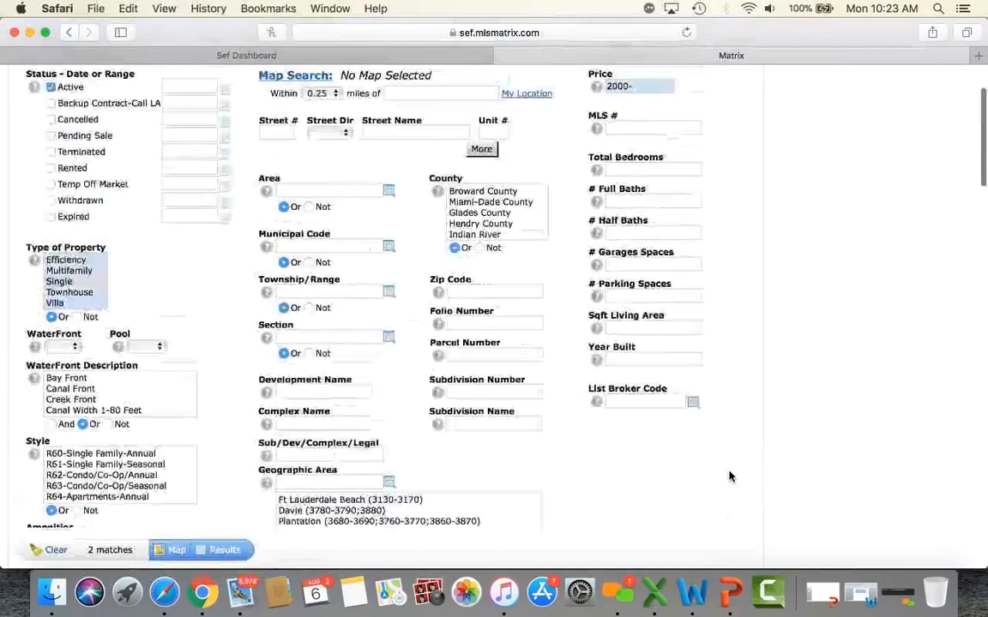
scroll(730, 476, "down", 4)
scroll(730, 477, "up", 4)
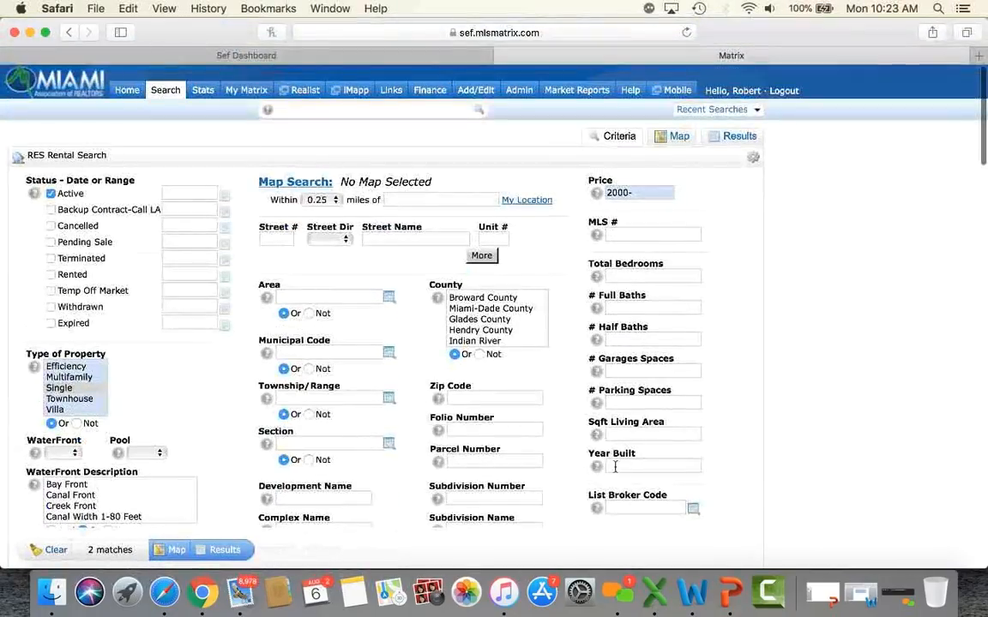
scroll(74, 393, "up", 2)
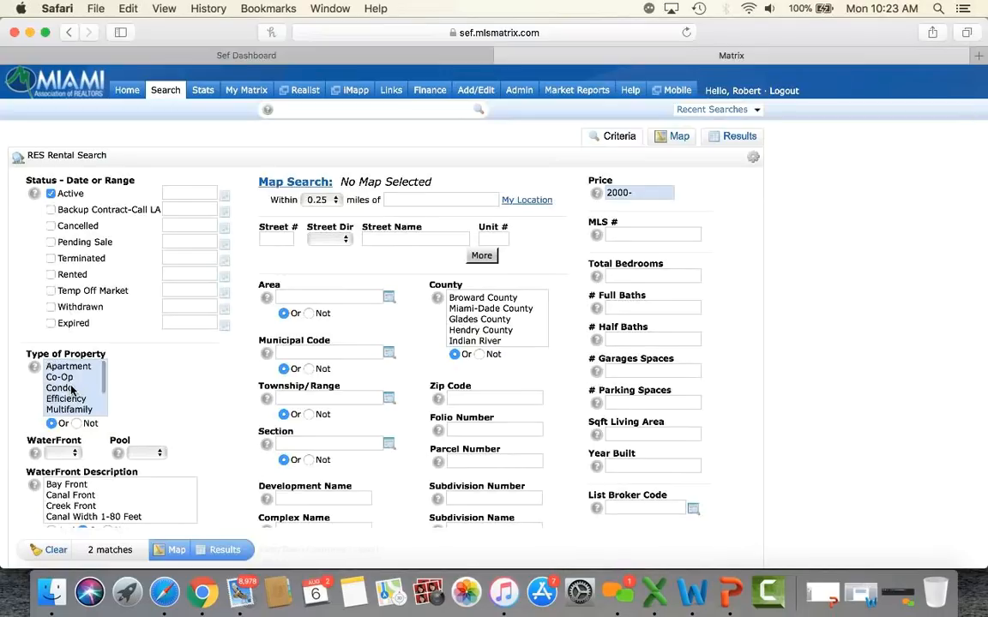
left_click(72, 388)
left_click(637, 205)
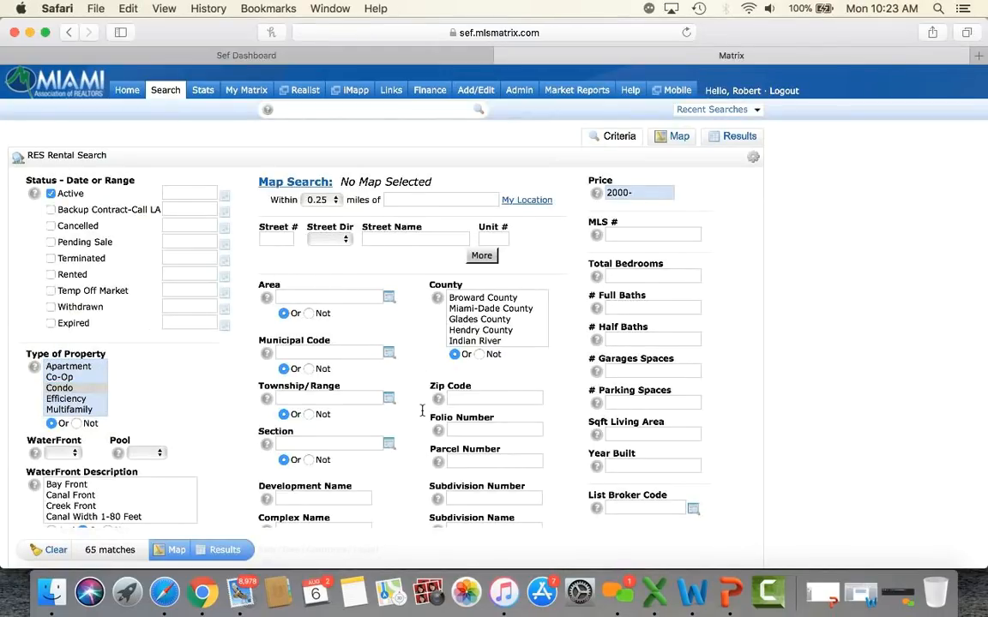
scroll(422, 411, "down", 10)
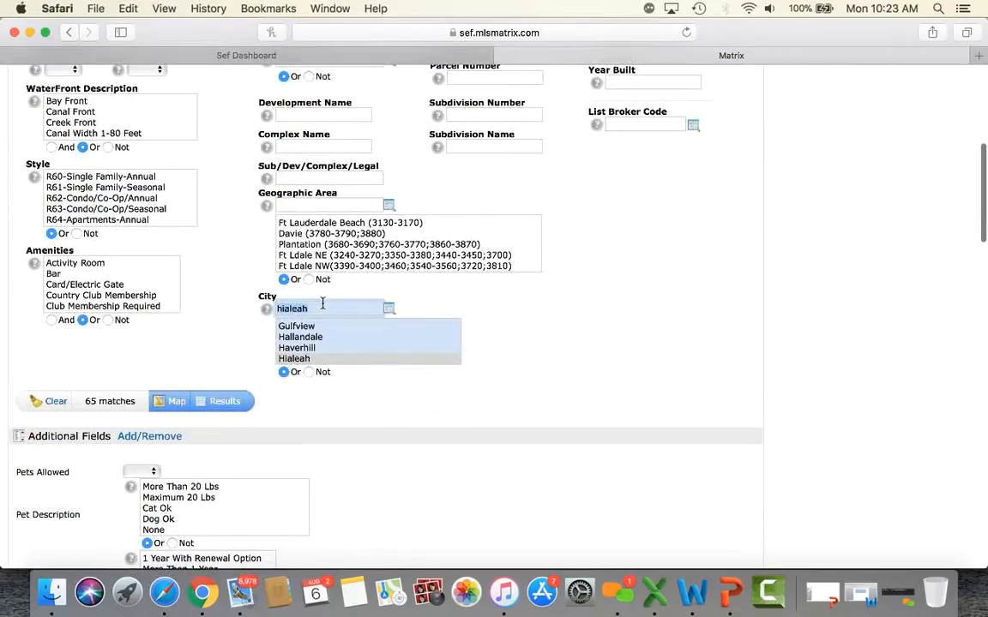
type("doral")
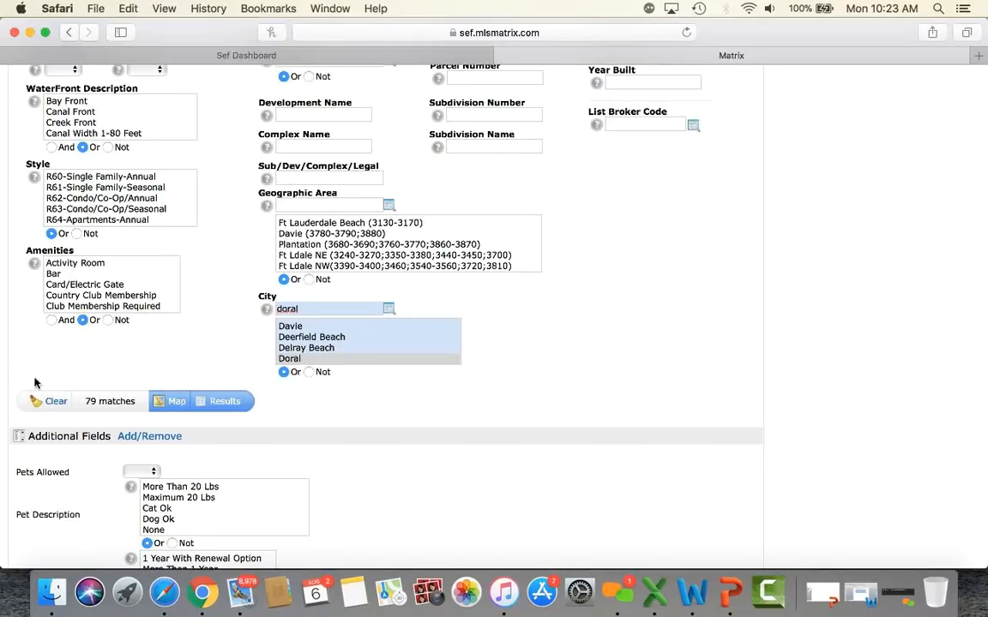
Step: Require Pets Allowed Yes, leave Furnished unselected, and view the 14 matches
scroll(108, 410, "down", 5)
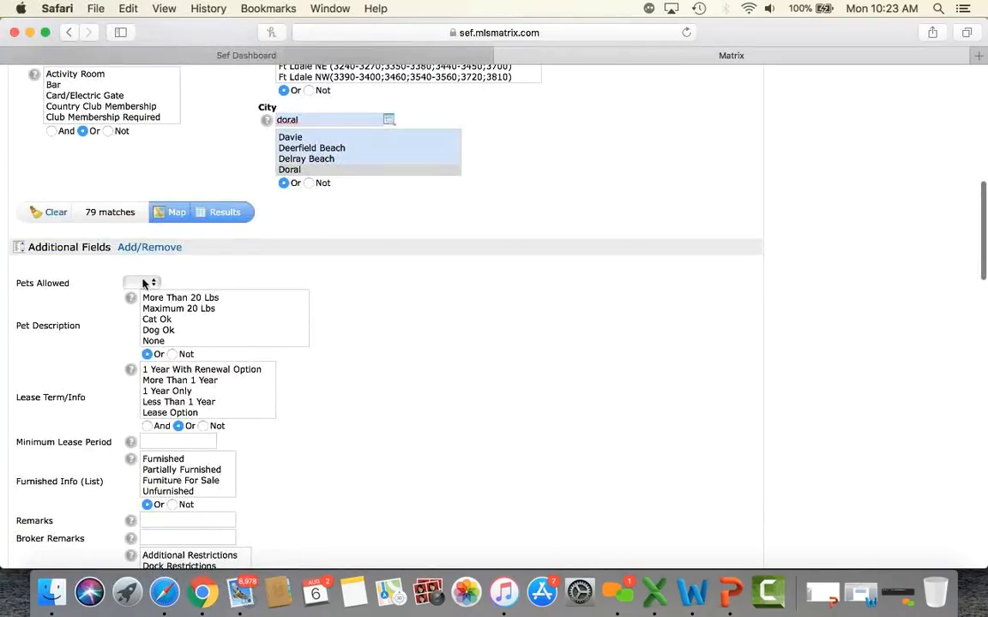
left_click(140, 283)
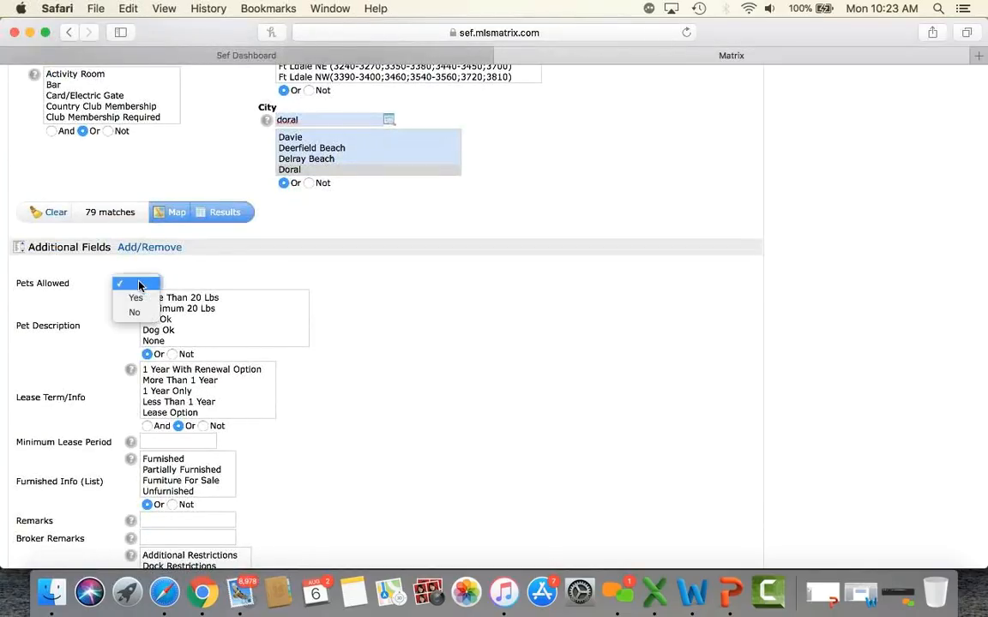
left_click(134, 297)
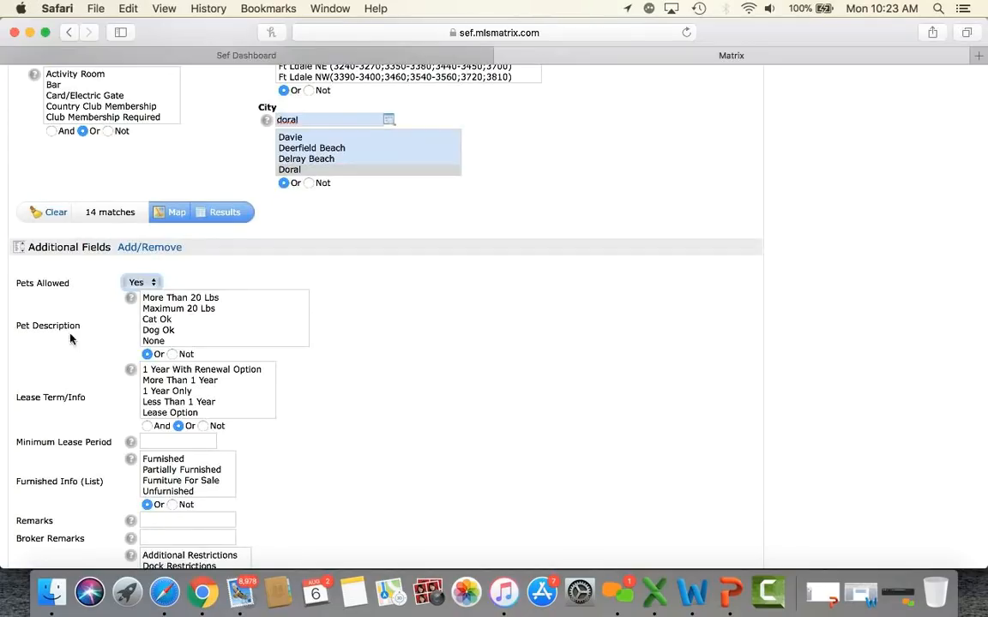
scroll(67, 360, "down", 5)
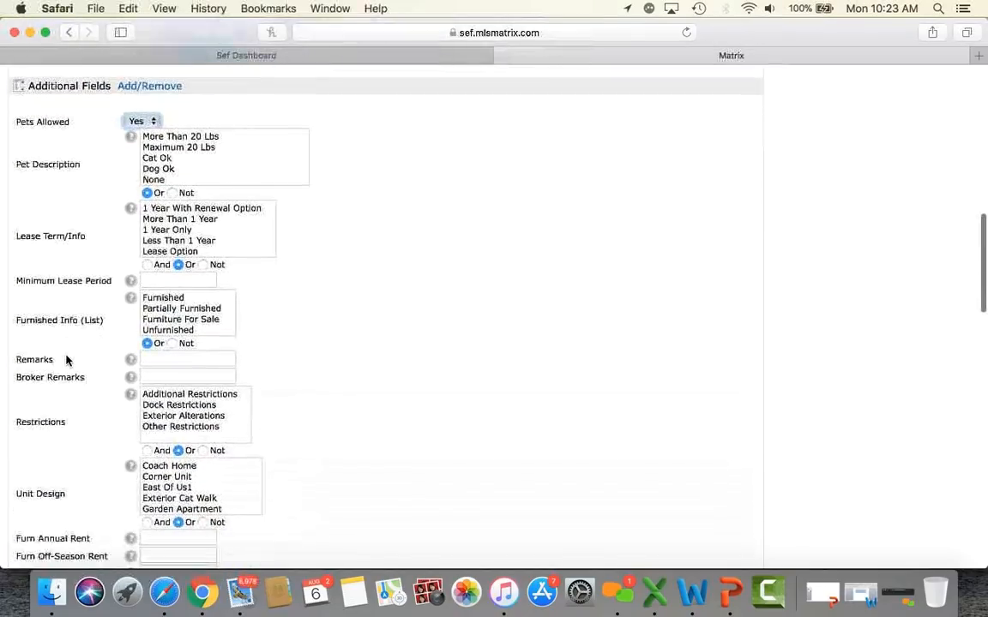
left_click(162, 273)
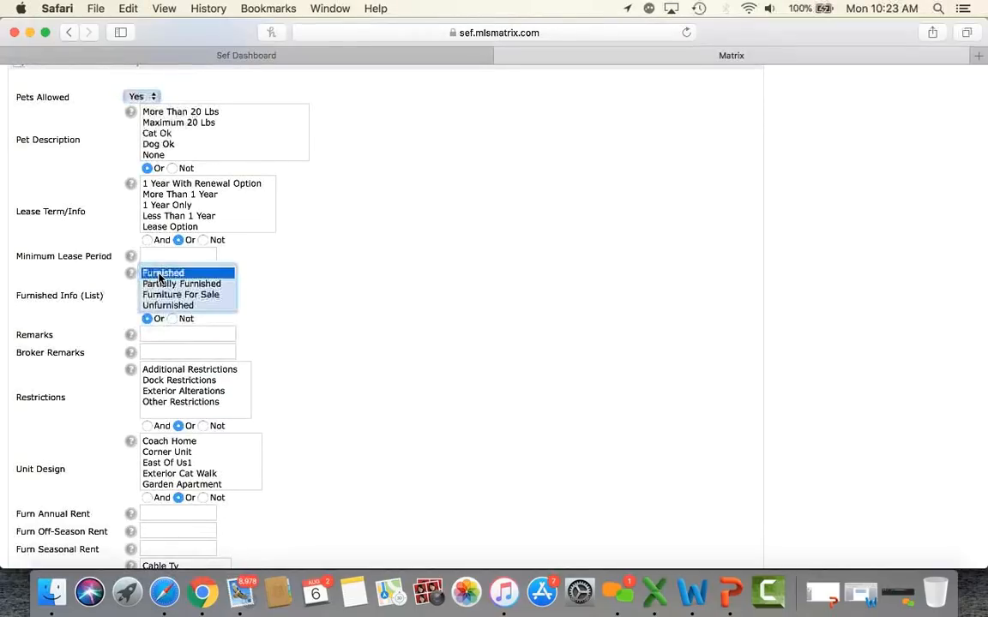
scroll(85, 326, "up", 6)
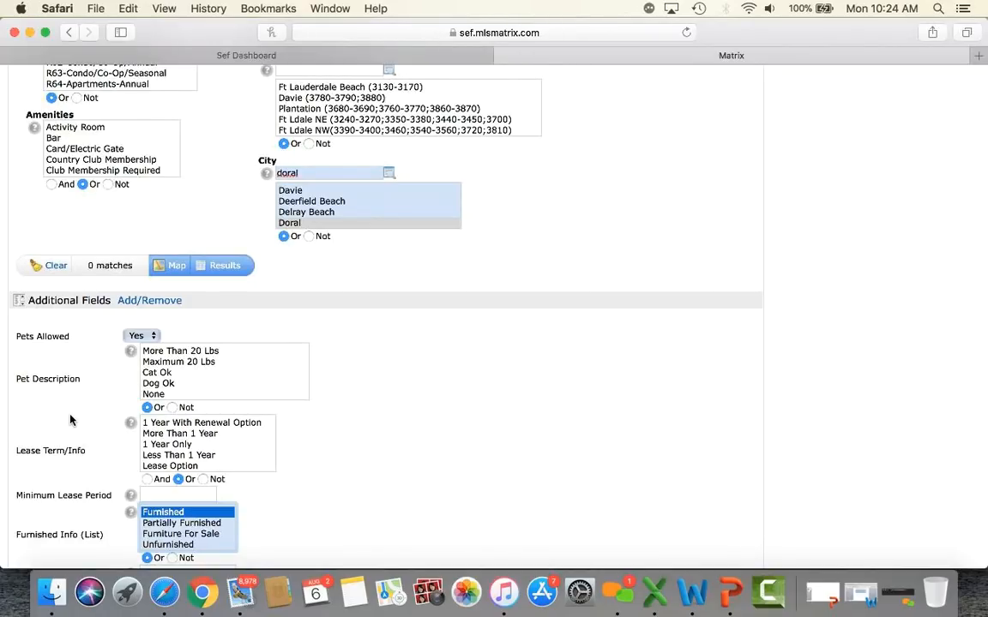
scroll(70, 420, "down", 3)
left_click(157, 400)
left_click(224, 151)
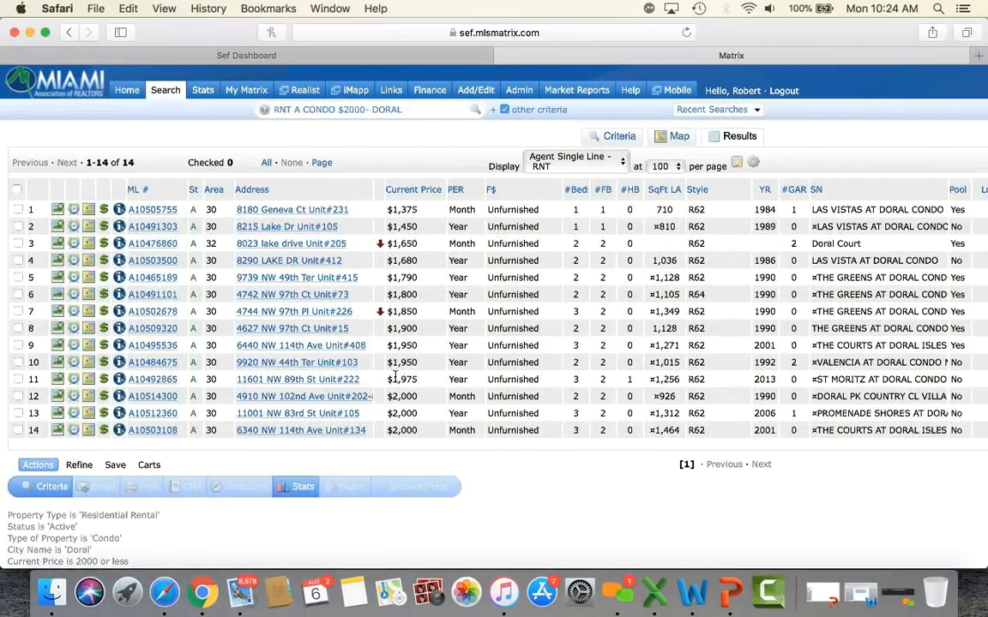
Step: Return to the top of the 14 Doral condo rentals and show the Search type list
scroll(395, 375, "down", 2)
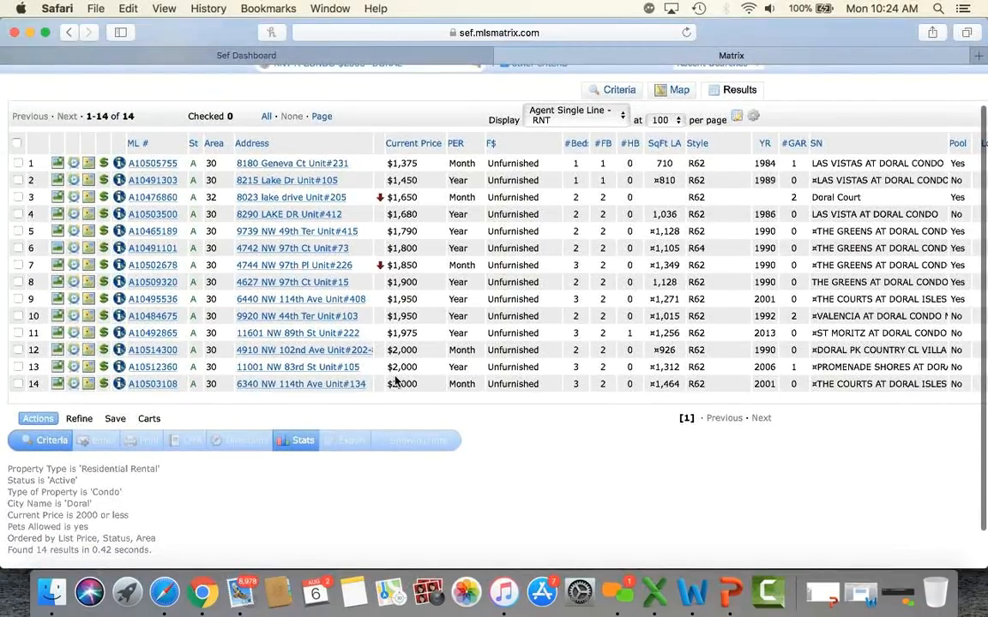
scroll(394, 382, "up", 2)
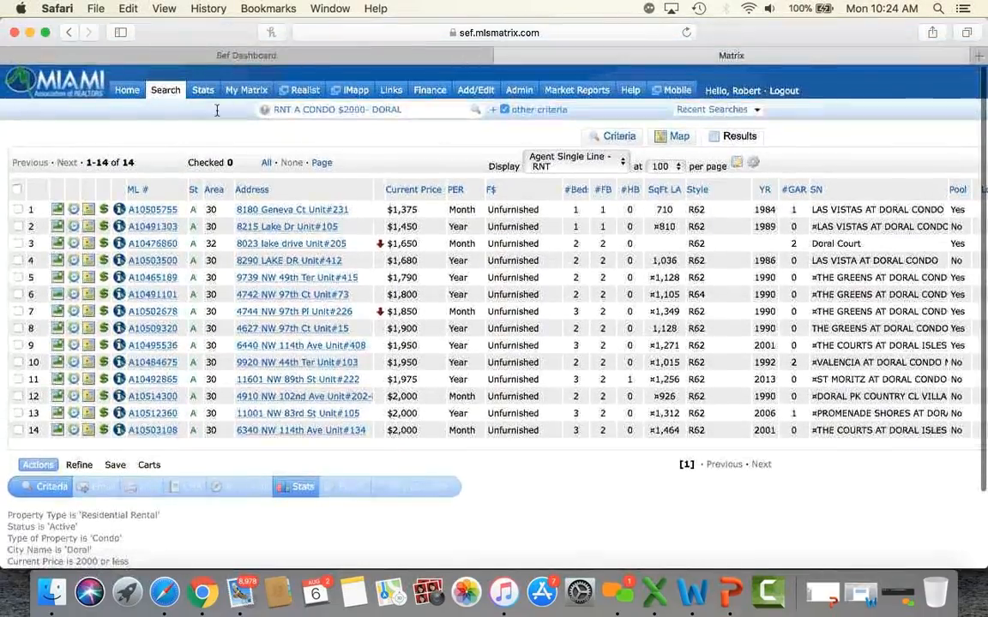
mouse_move(167, 99)
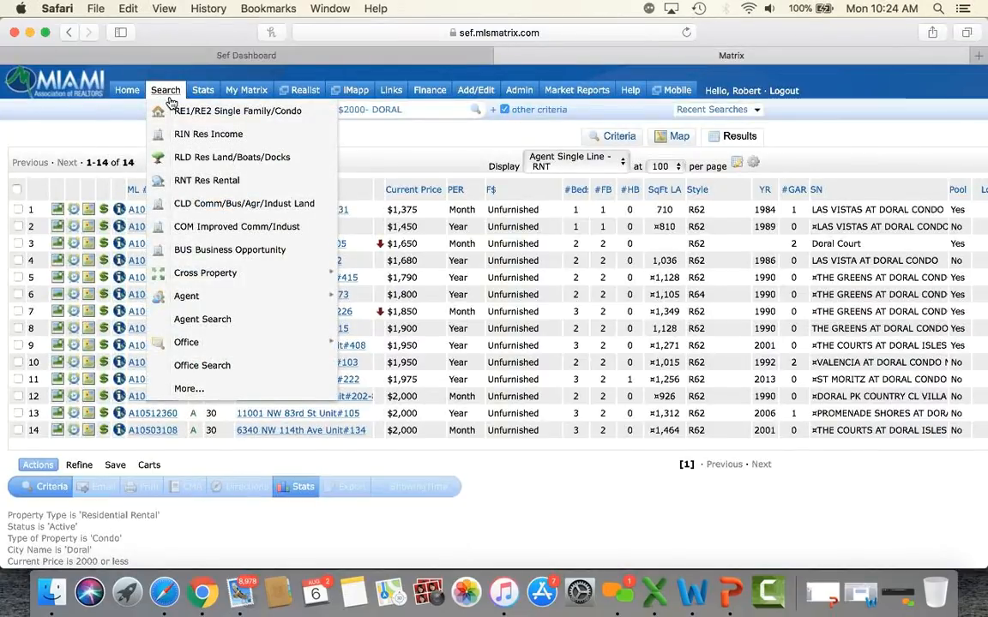
Step: Open the CLD Comm/Bus/Agr/Indust Land search (2066 matches) and inspect its Lot Sq Footage field
left_click(257, 206)
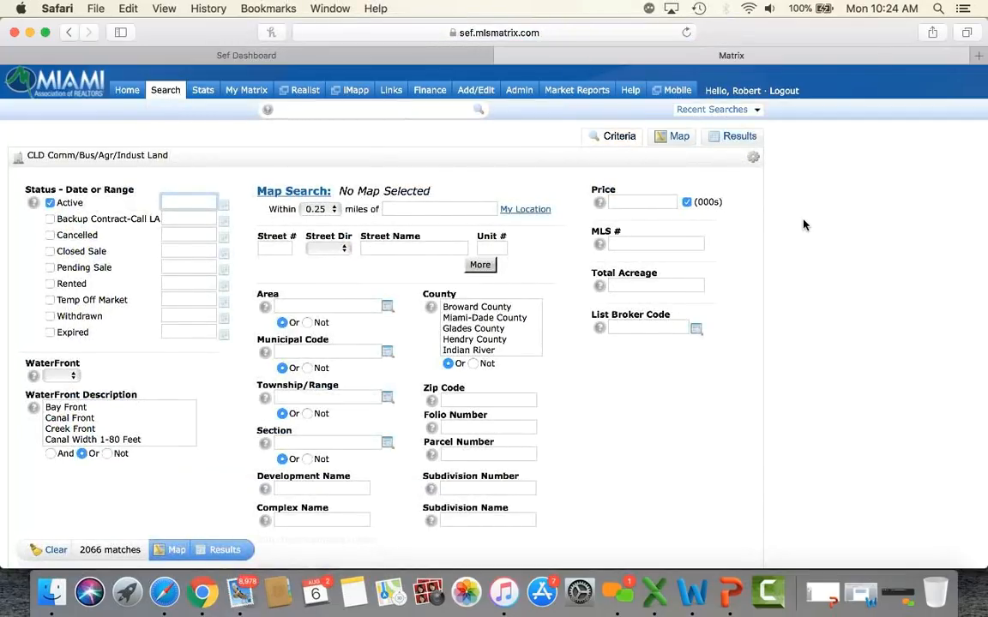
scroll(804, 225, "down", 3)
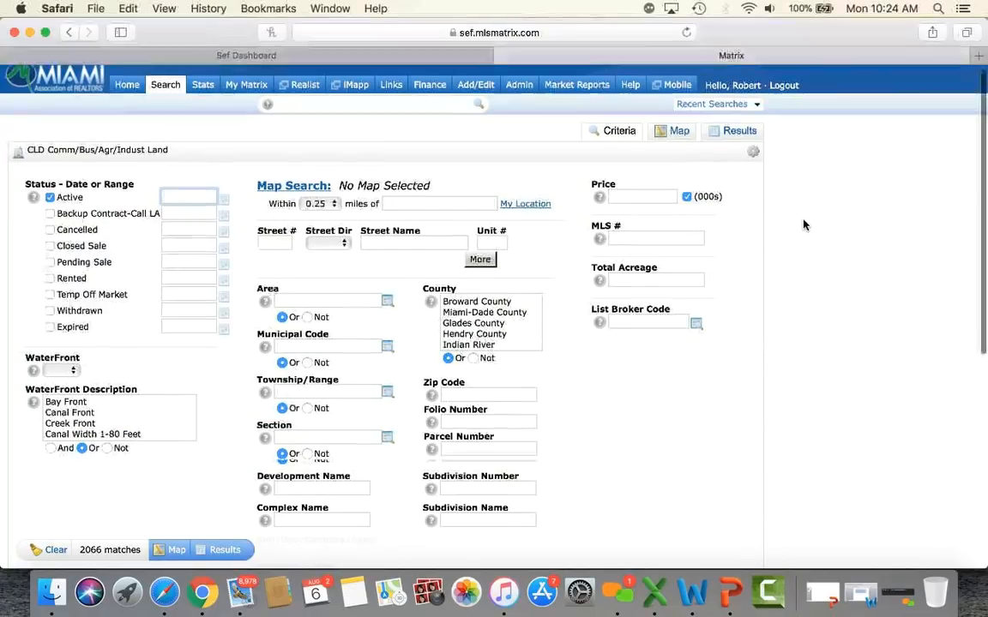
scroll(803, 225, "down", 2)
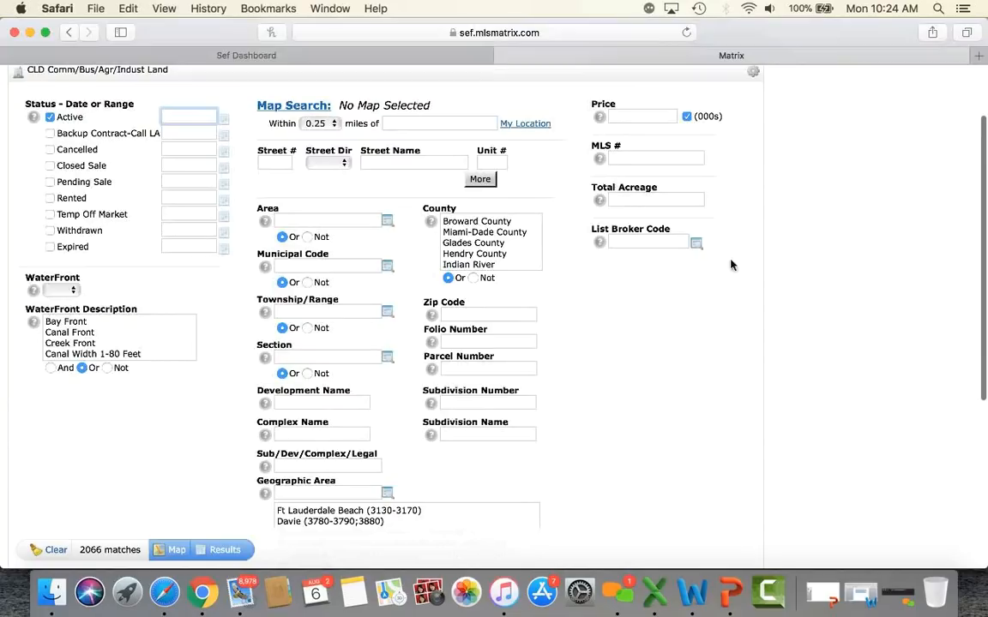
scroll(741, 280, "down", 5)
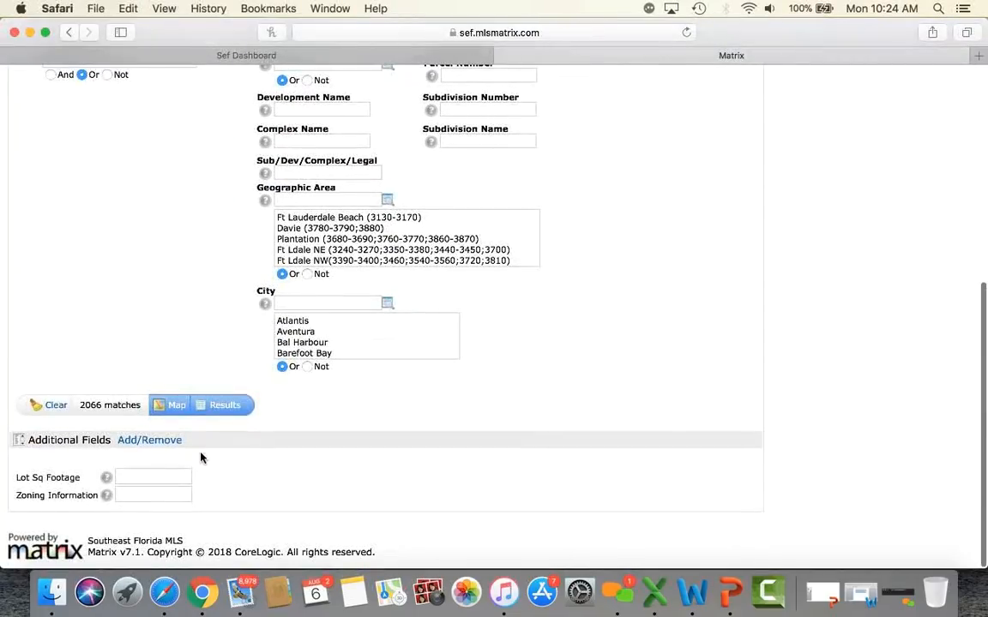
left_click(137, 479)
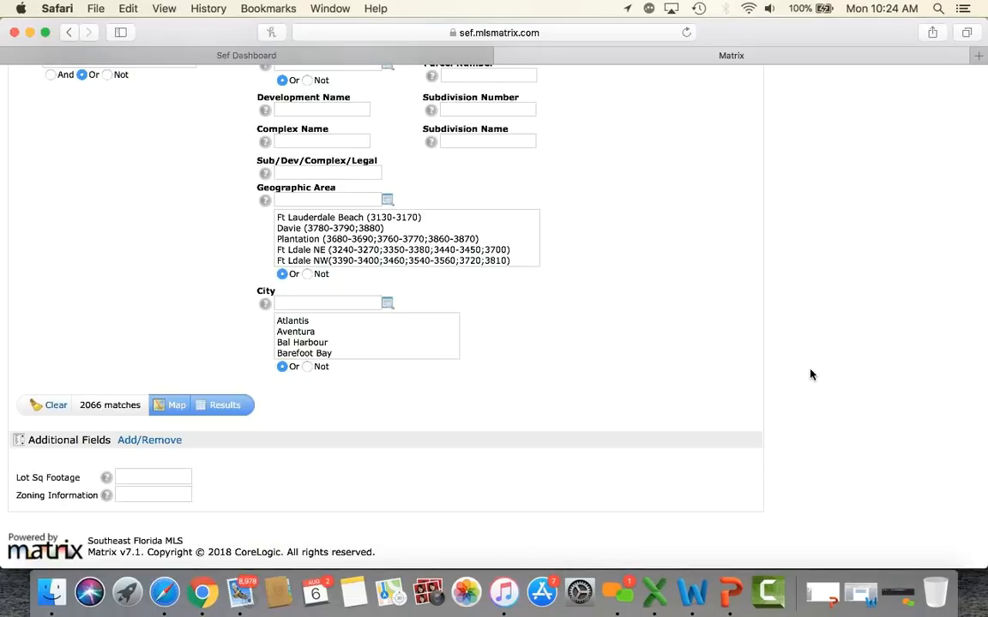
scroll(811, 375, "up", 10)
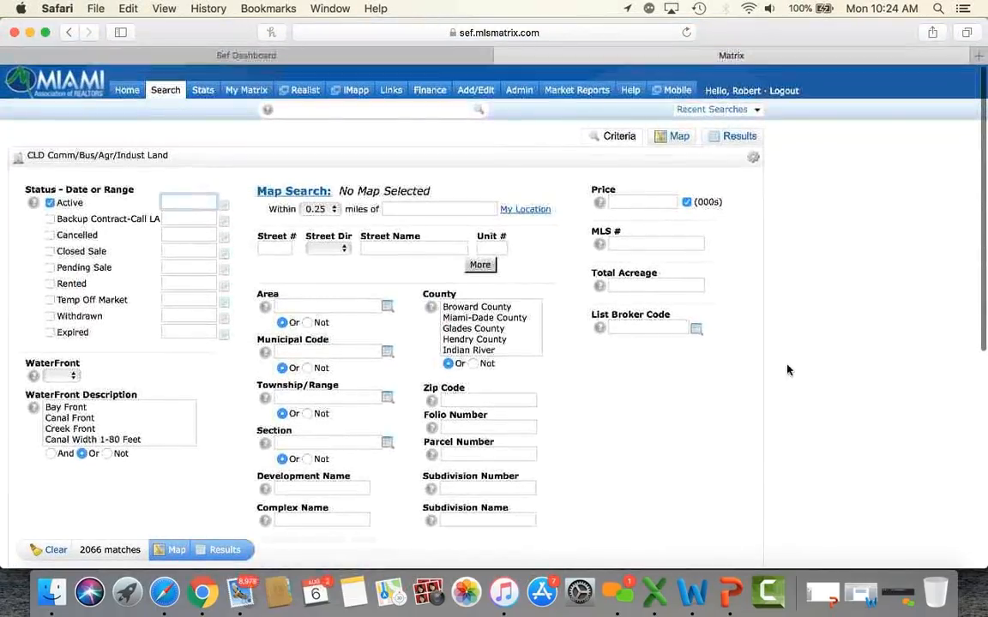
mouse_move(171, 98)
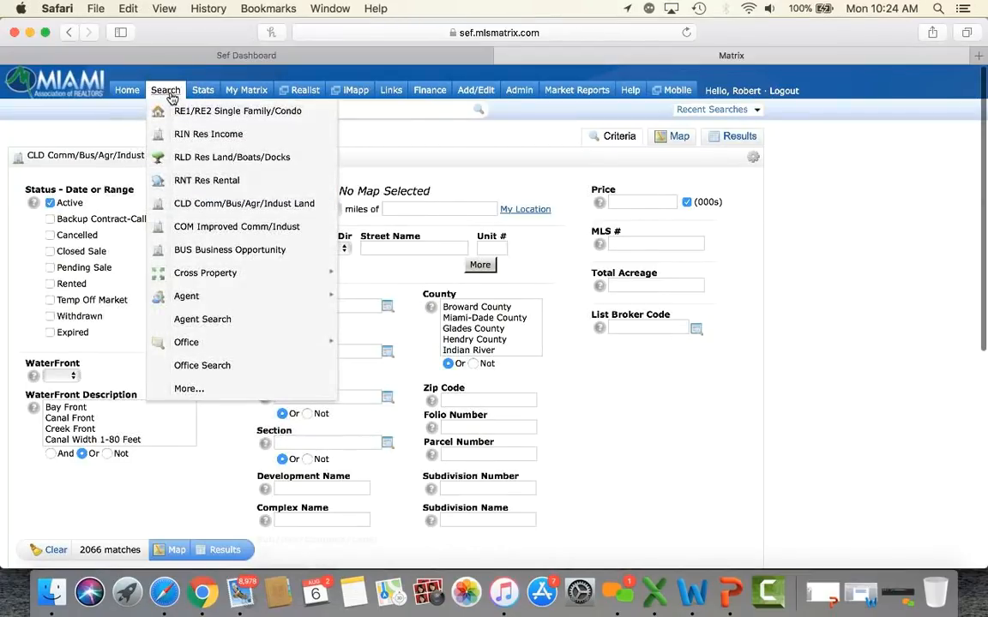
Step: Open the COM Improved Comm/Indust search and set Transaction Type to Lease
left_click(216, 228)
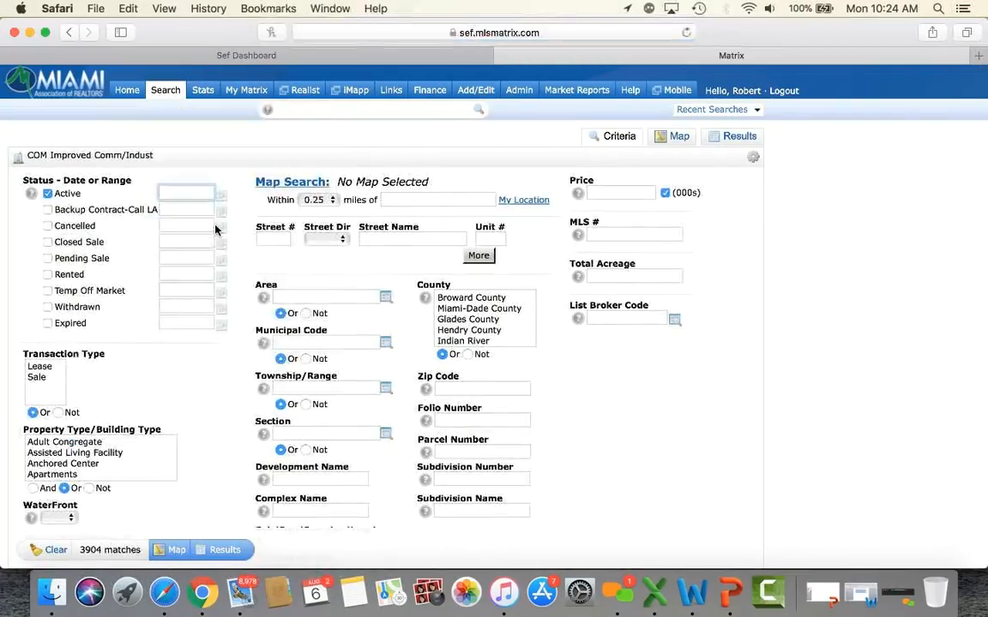
scroll(177, 379, "down", 3)
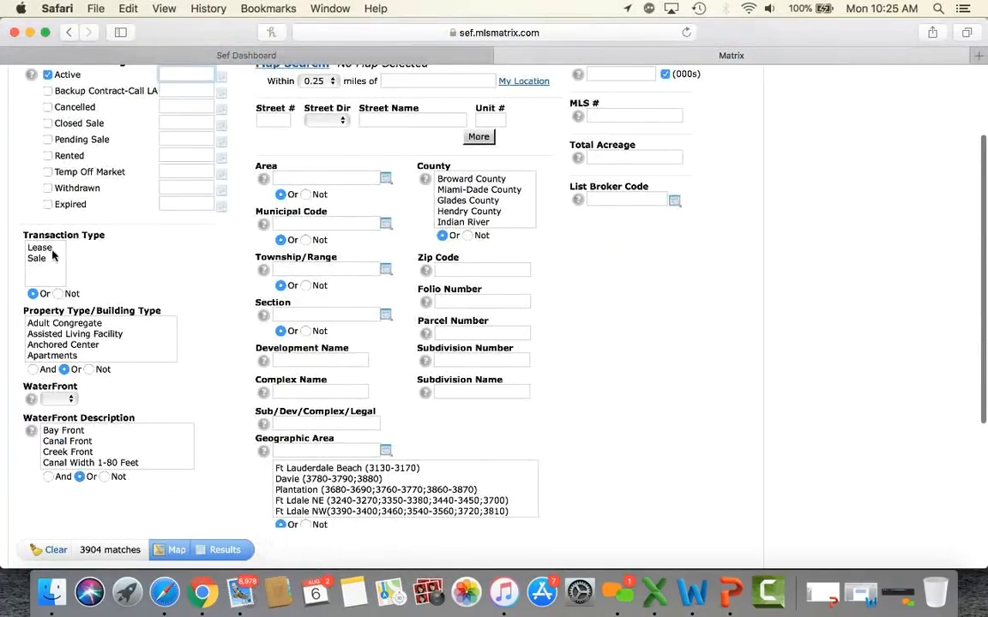
left_click(39, 249)
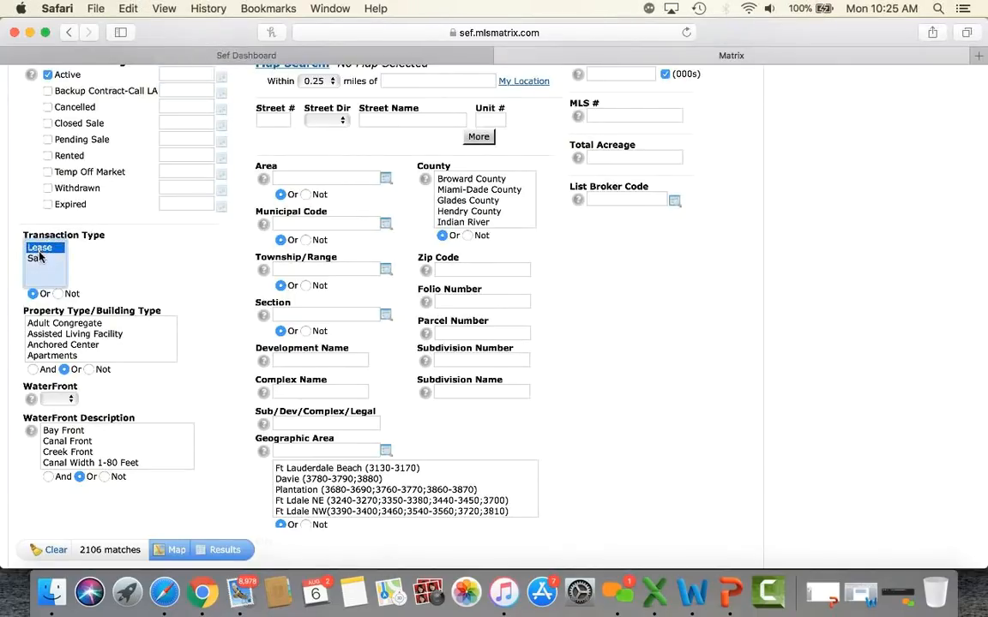
left_click(38, 259)
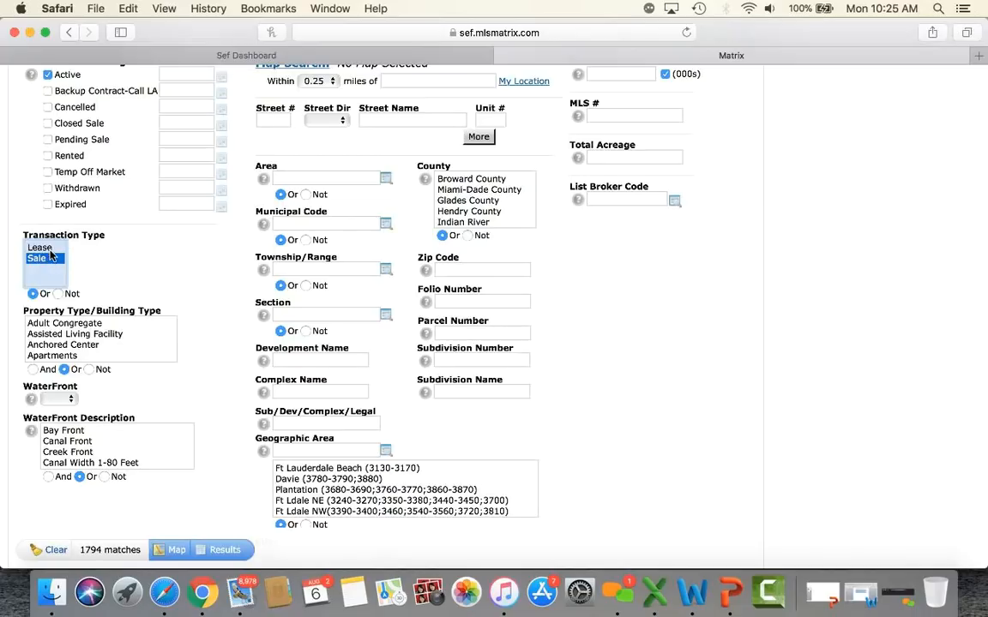
left_click(39, 248)
Step: Select Warehouse Space, Store/Warehouse and Office/Warehouse Combination property types, reaching 252 matches
scroll(239, 284, "down", 3)
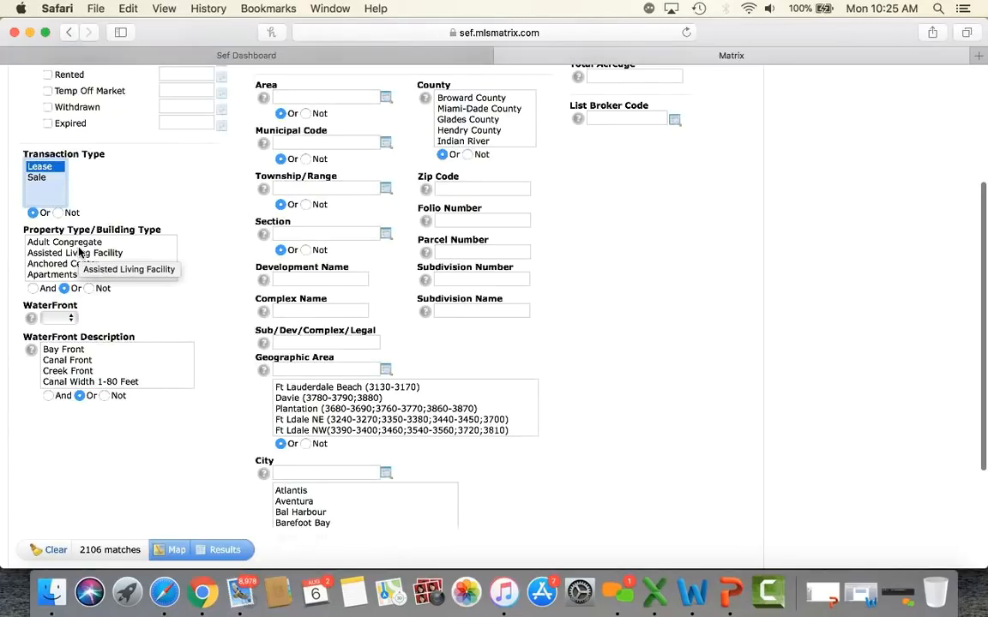
scroll(79, 251, "down", 10)
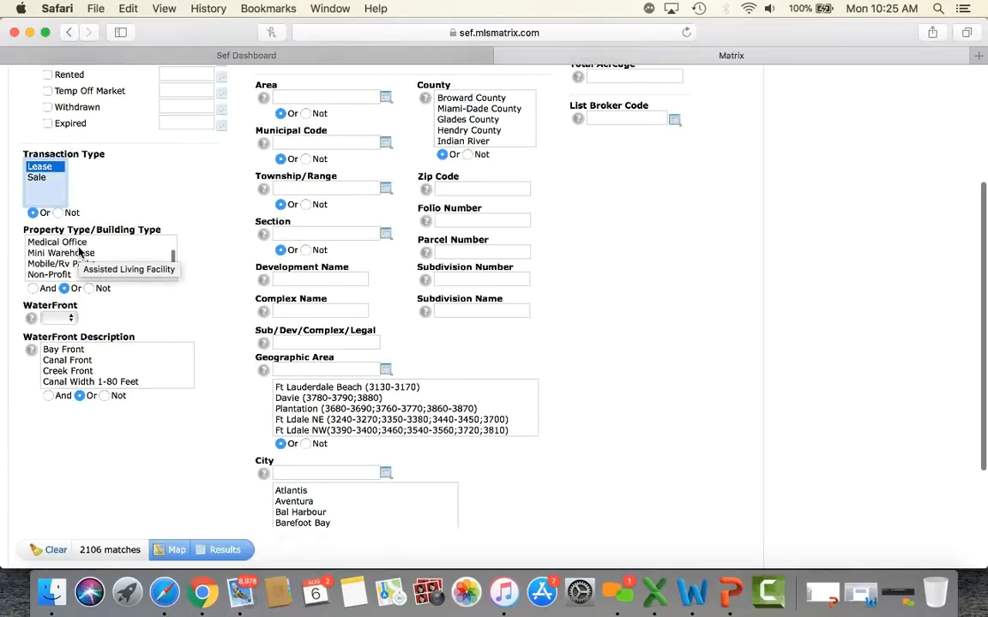
scroll(79, 251, "down", 8)
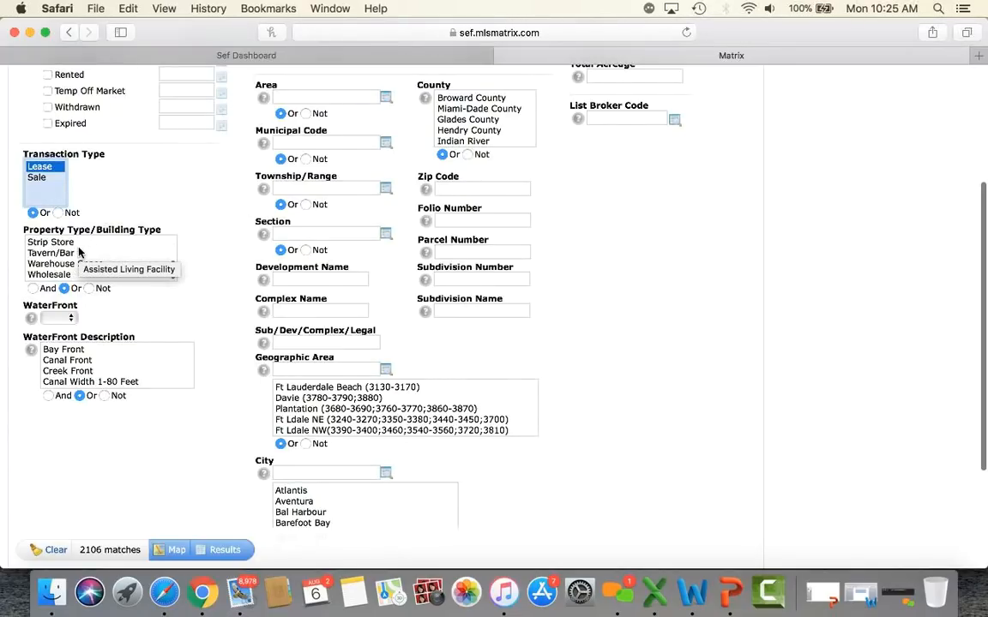
left_click(60, 266)
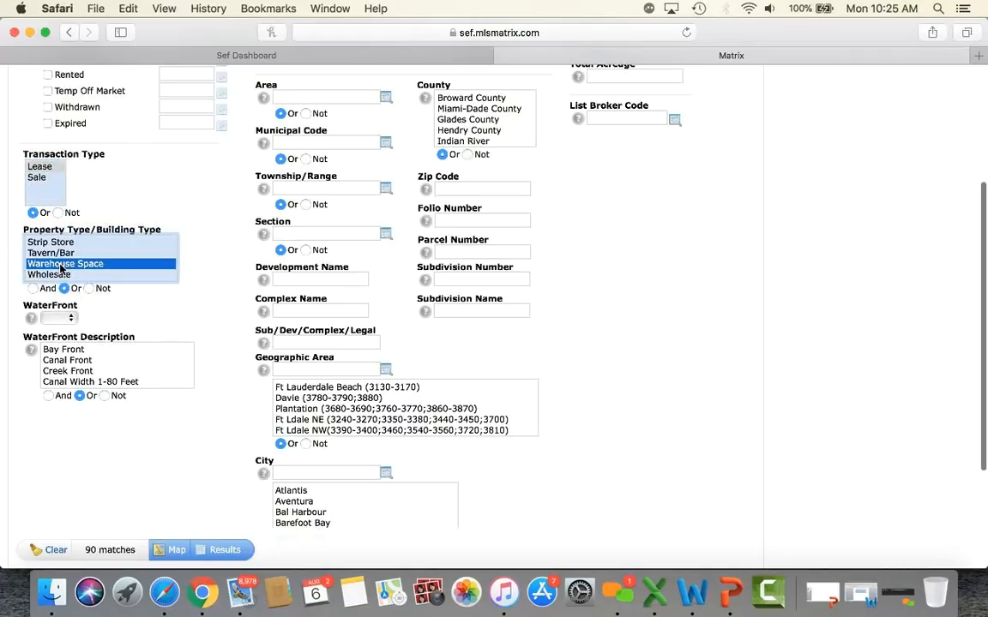
scroll(60, 268, "up", 2)
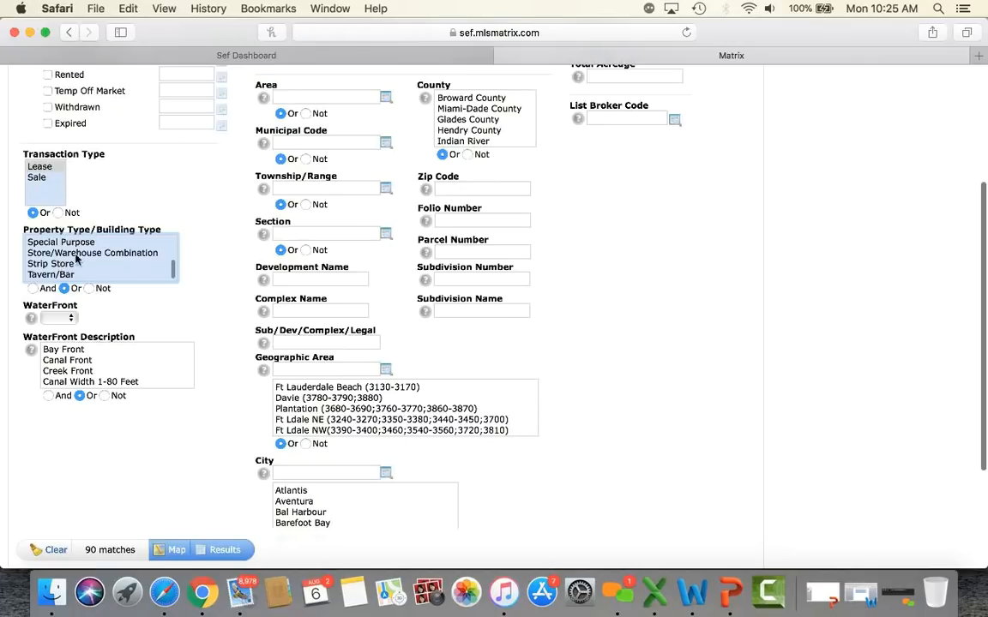
left_click(87, 253)
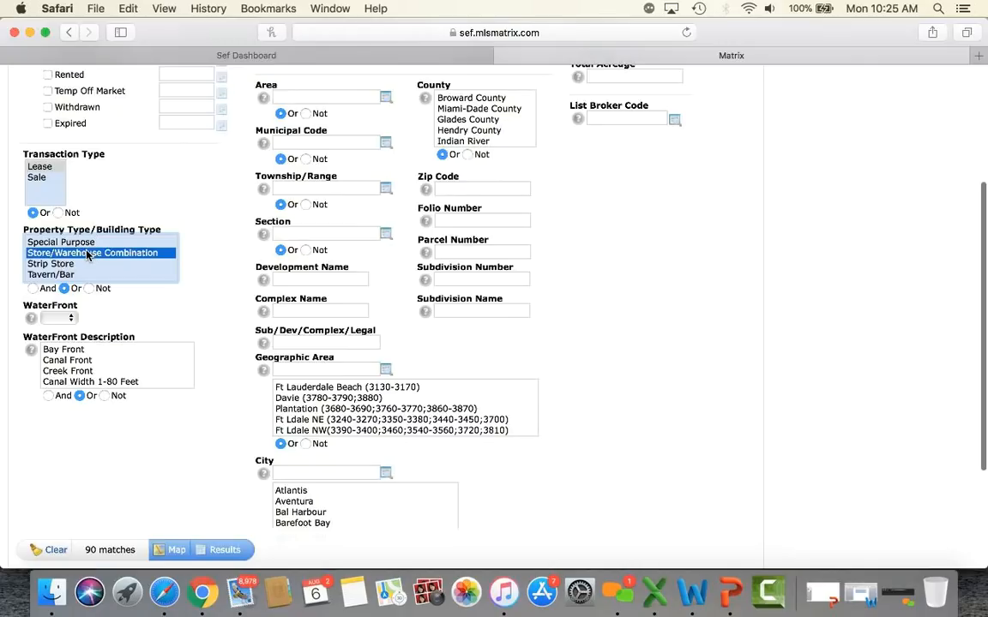
scroll(86, 255, "up", 7)
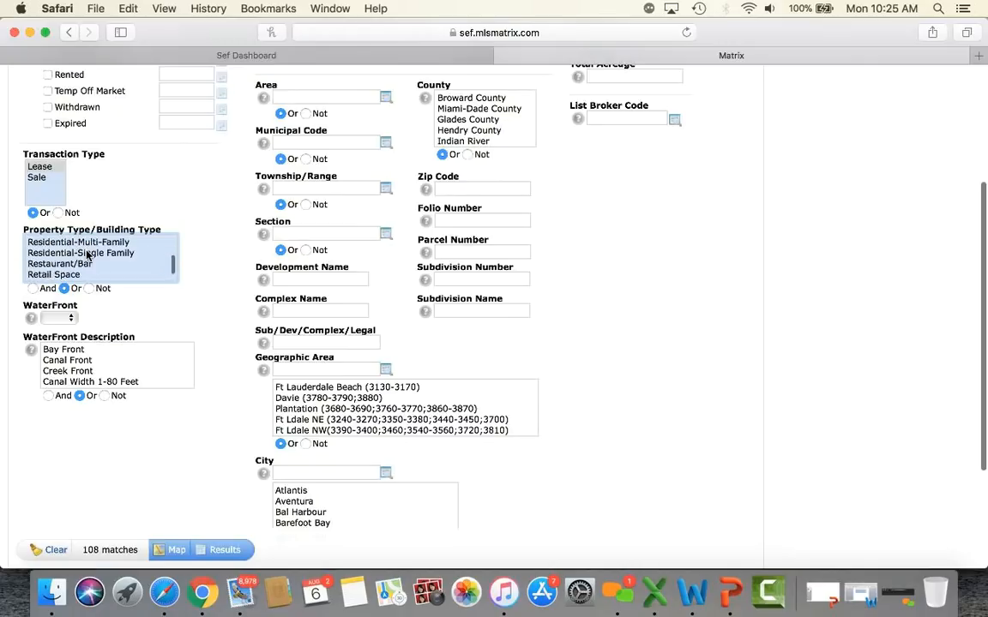
scroll(87, 255, "up", 5)
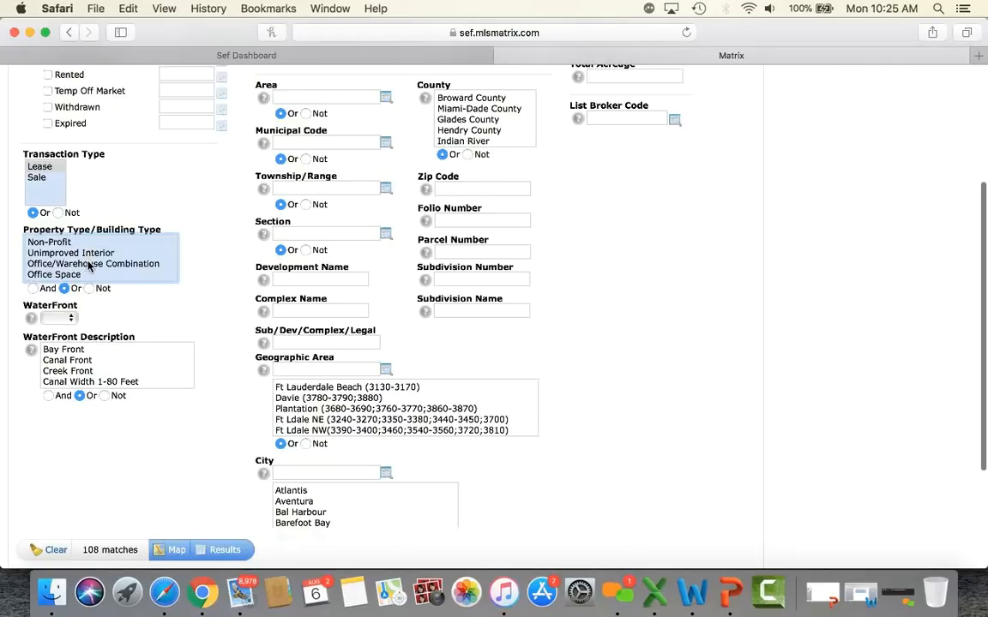
left_click(89, 264)
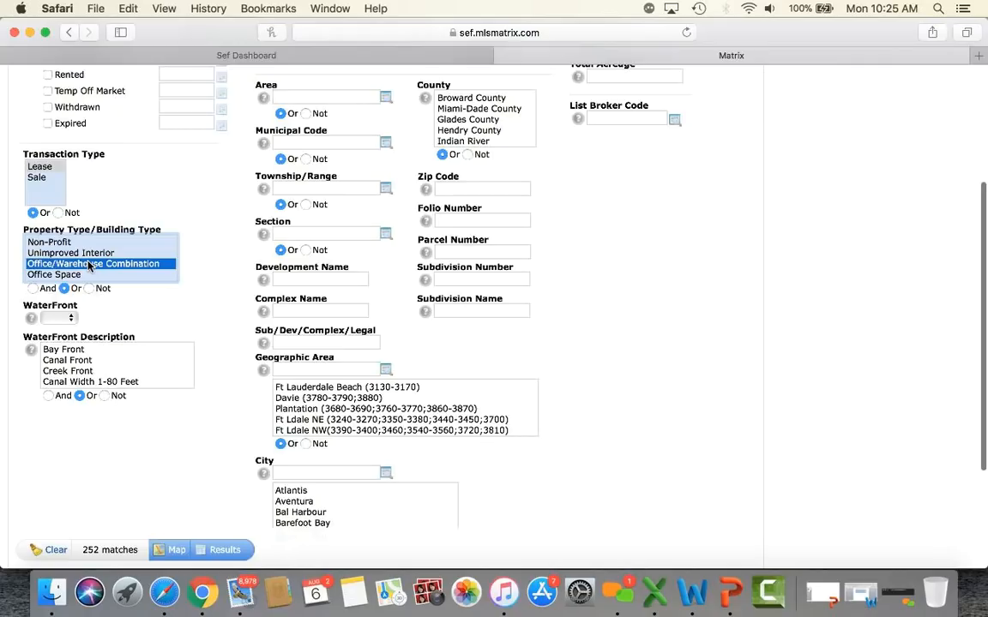
scroll(88, 266, "up", 6)
scroll(89, 266, "up", 3)
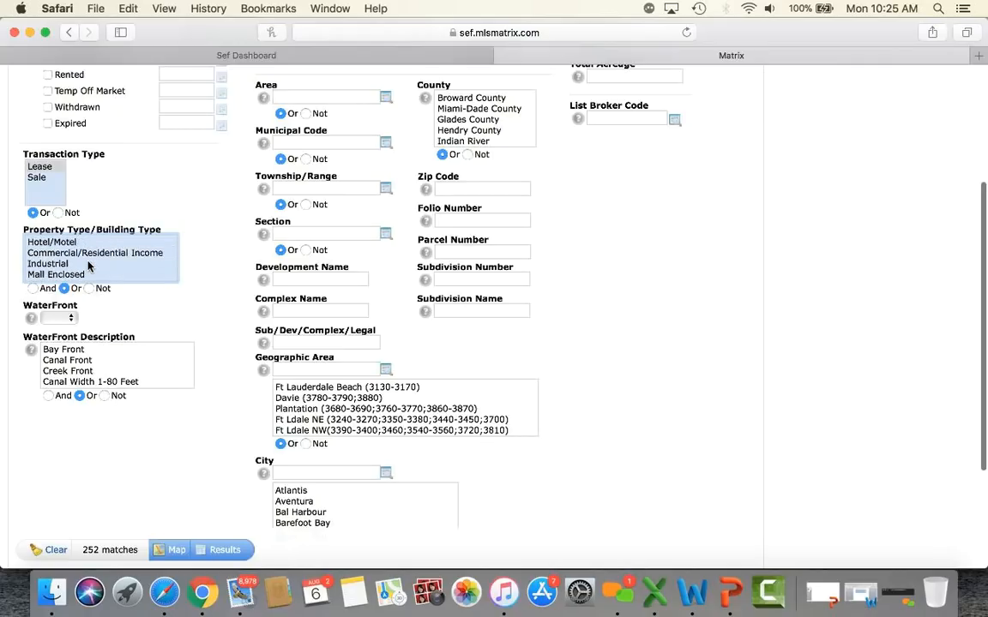
scroll(88, 266, "up", 3)
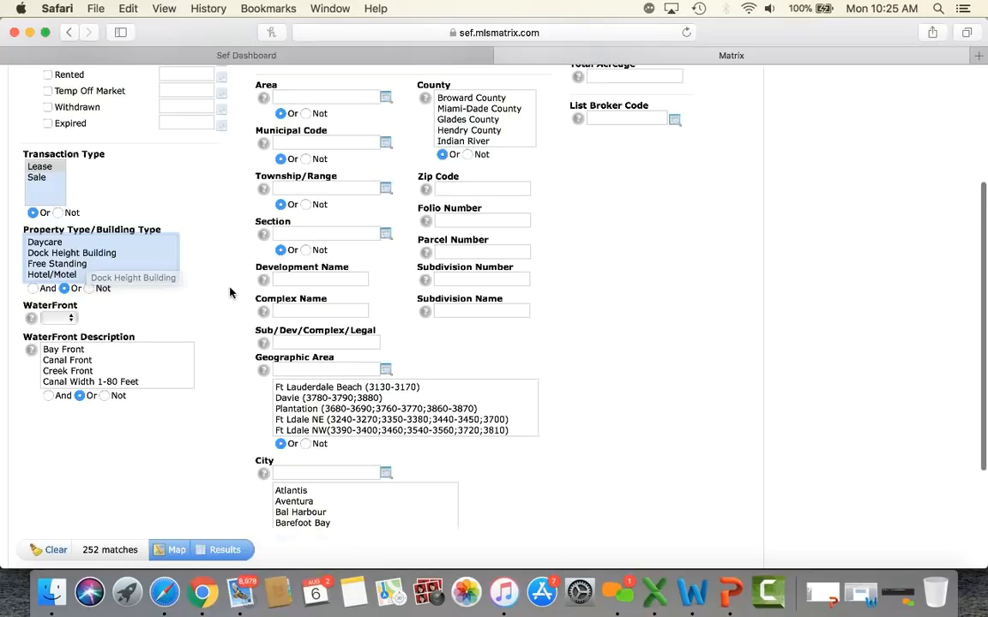
scroll(229, 292, "down", 5)
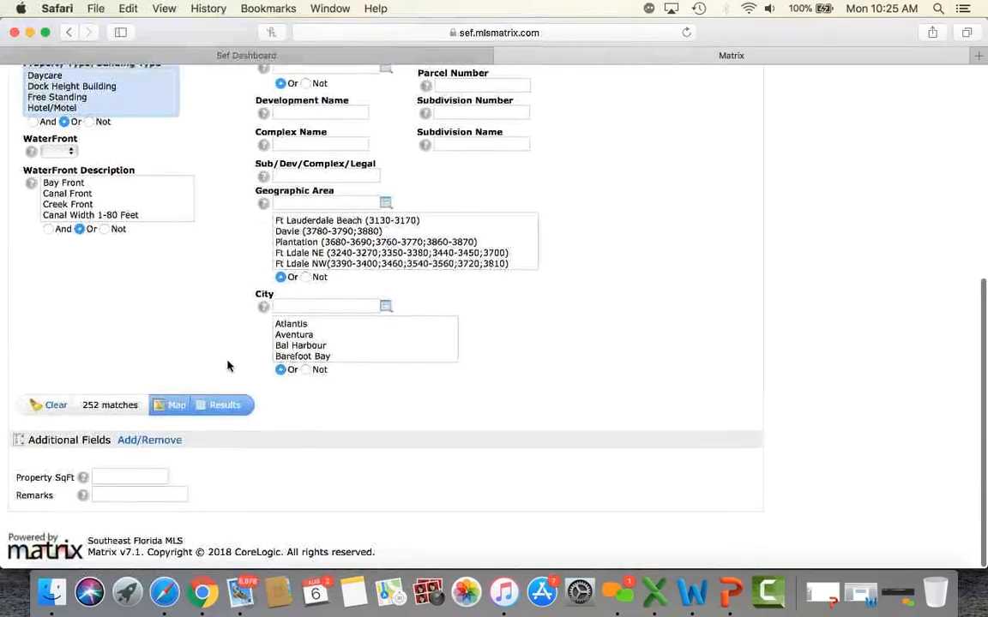
left_click(225, 404)
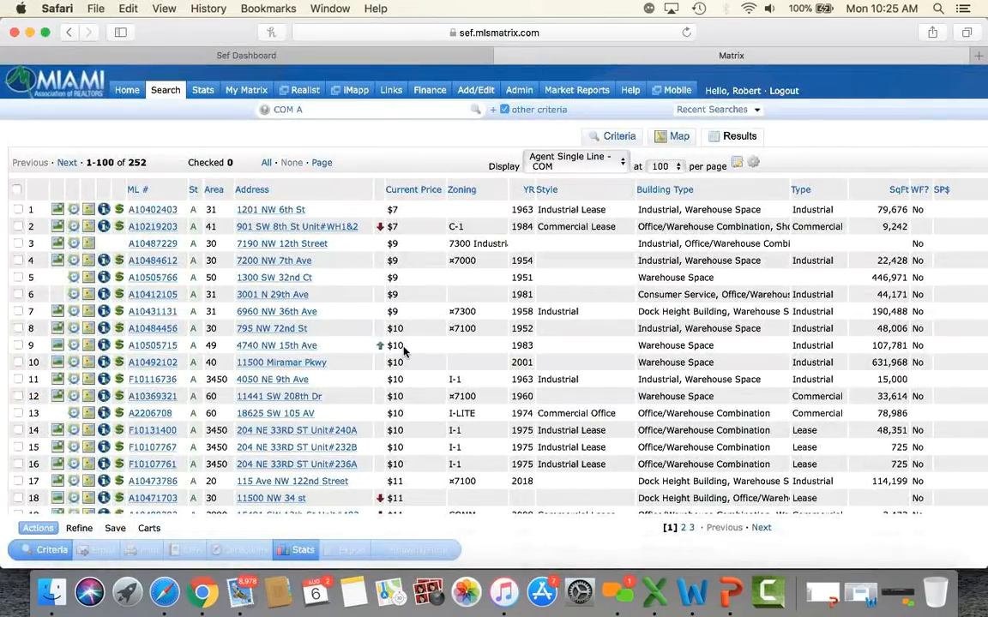
scroll(398, 347, "down", 4)
scroll(403, 352, "down", 10)
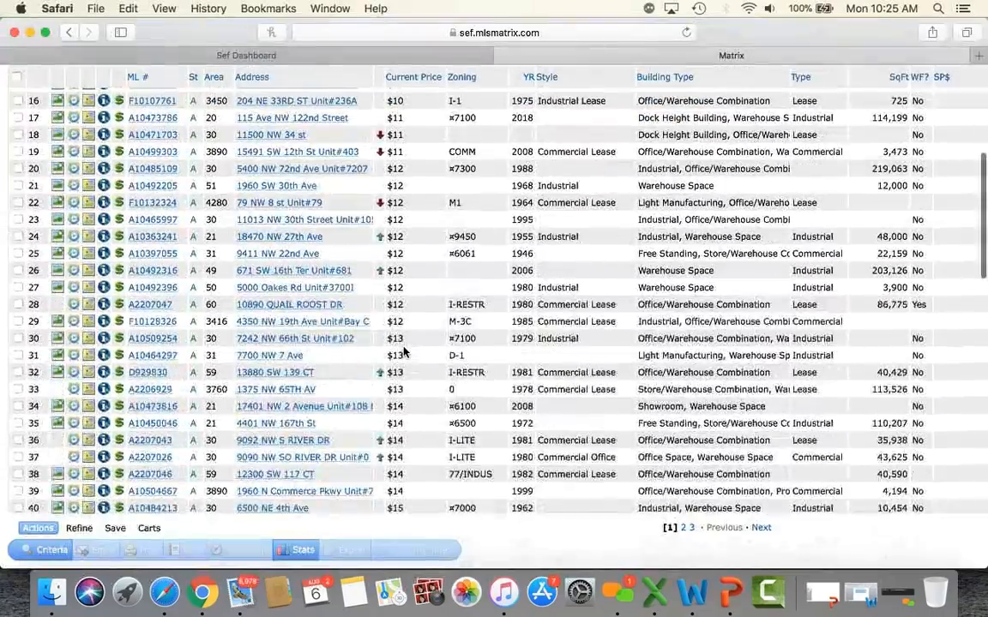
scroll(403, 351, "up", 12)
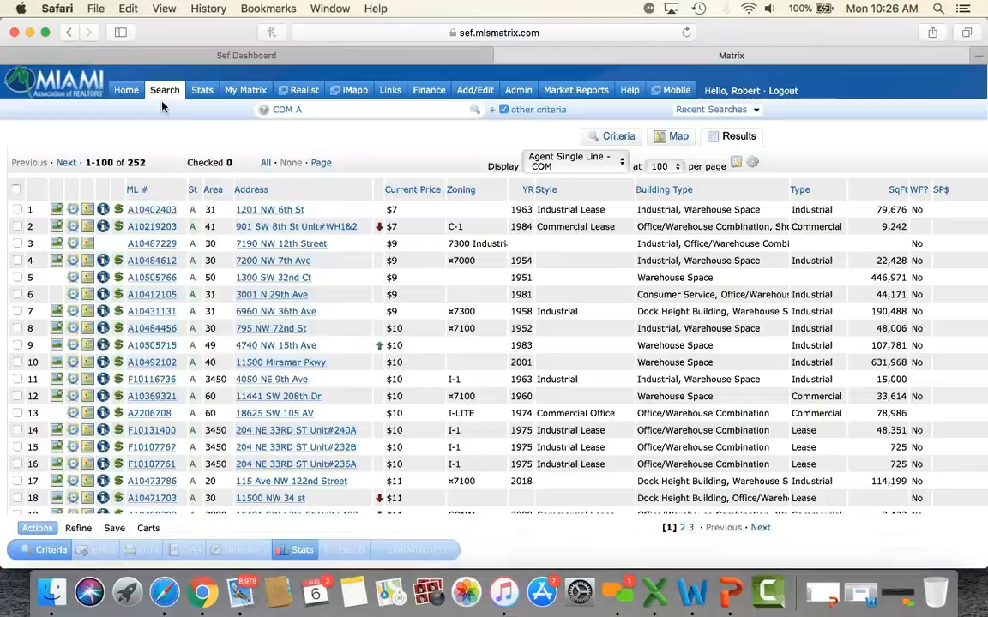
mouse_move(165, 91)
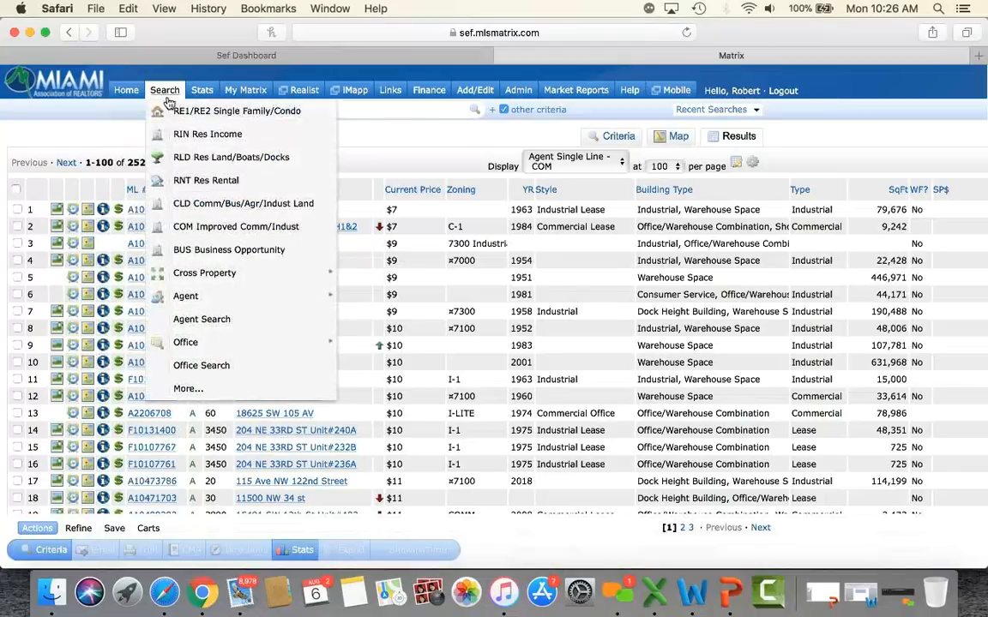
Step: Search business opportunities with Type of Business *liquor* and list the 17 results
left_click(207, 252)
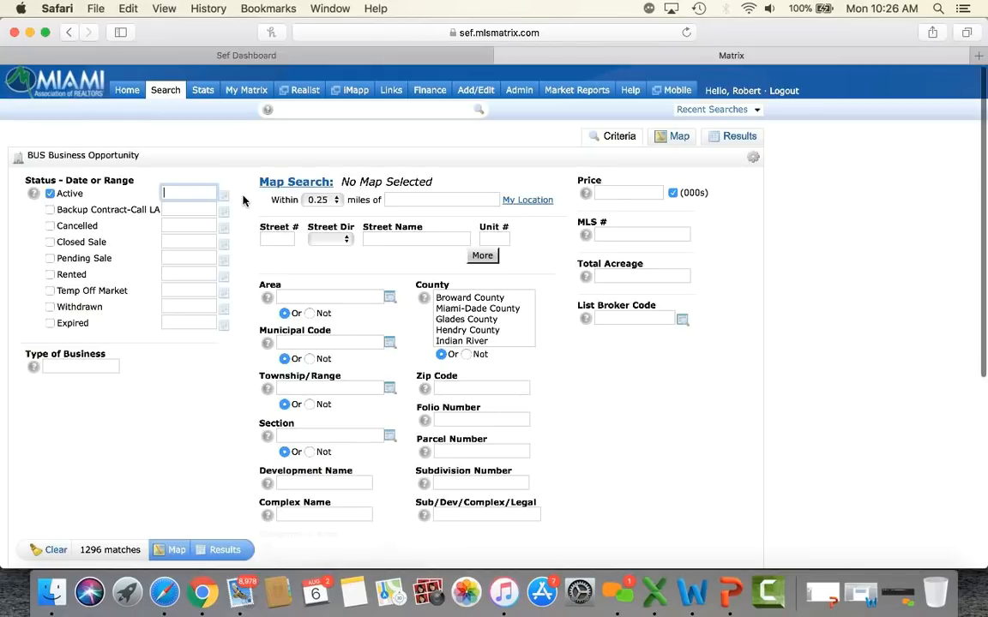
scroll(242, 200, "down", 3)
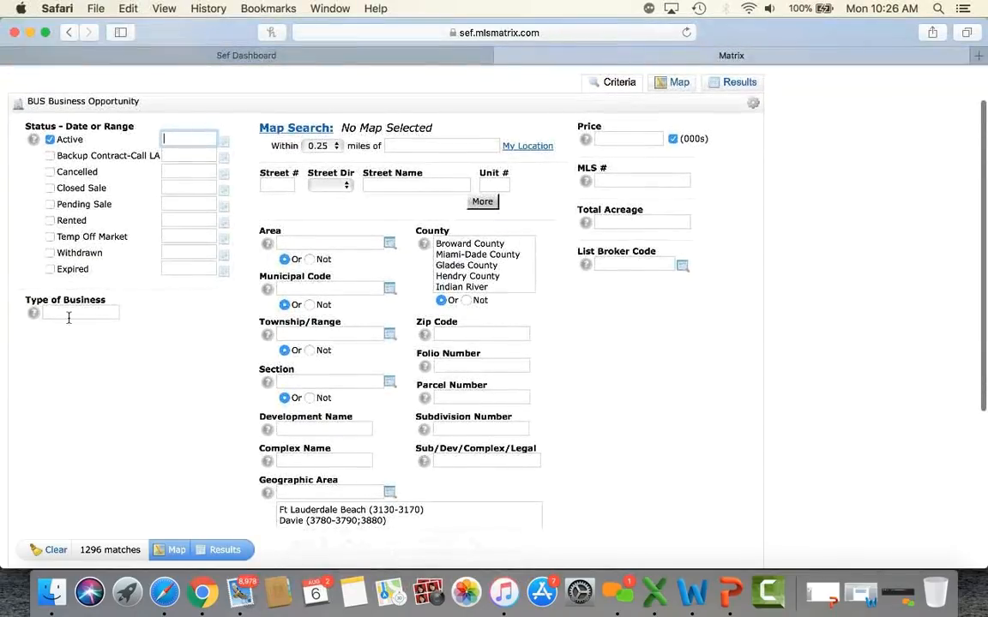
left_click(78, 316)
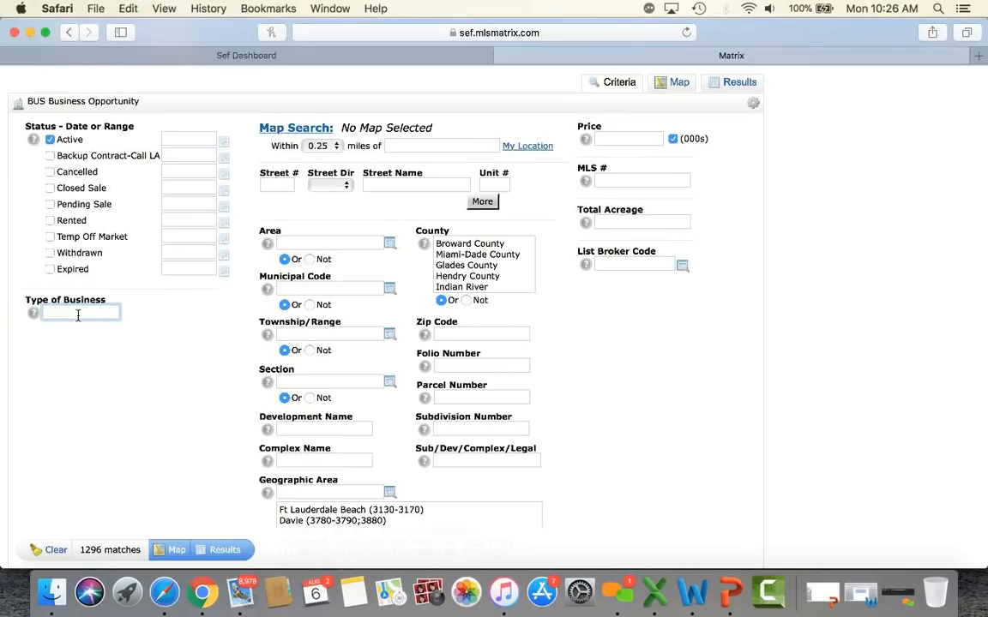
type("liquor")
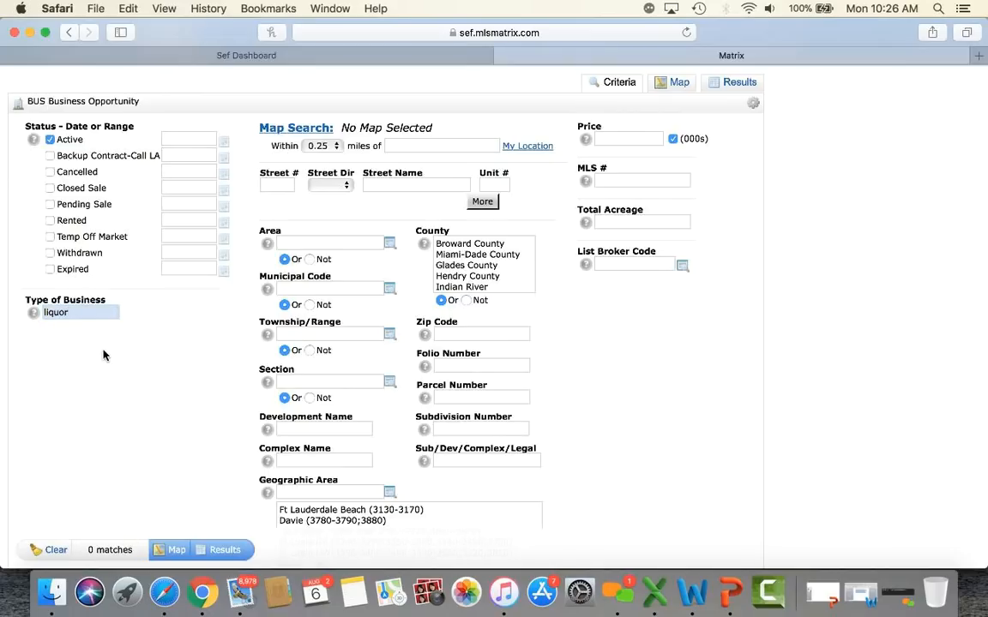
left_click(82, 309)
type("*")
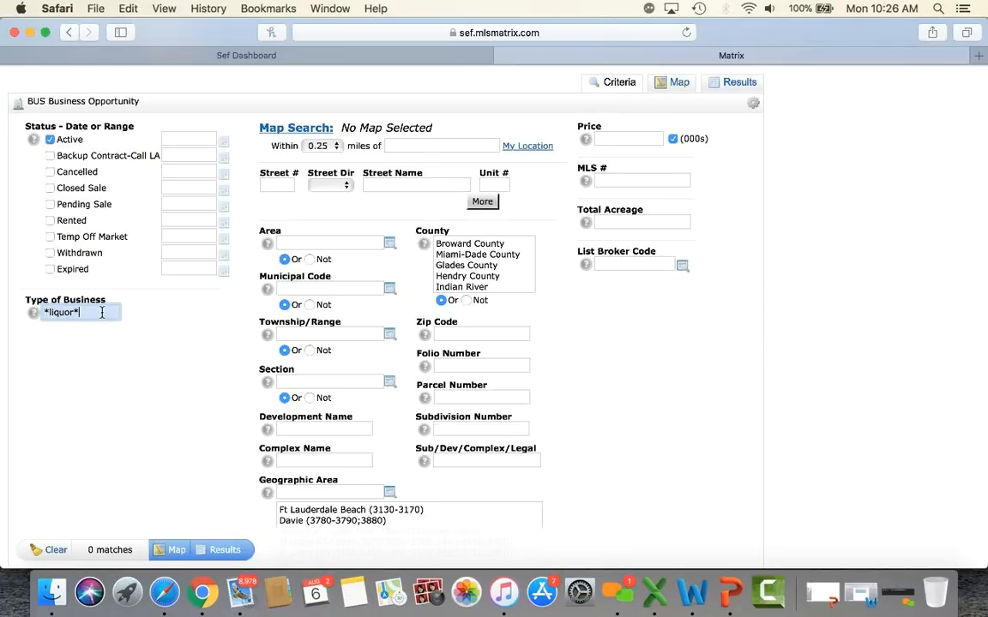
left_click(152, 458)
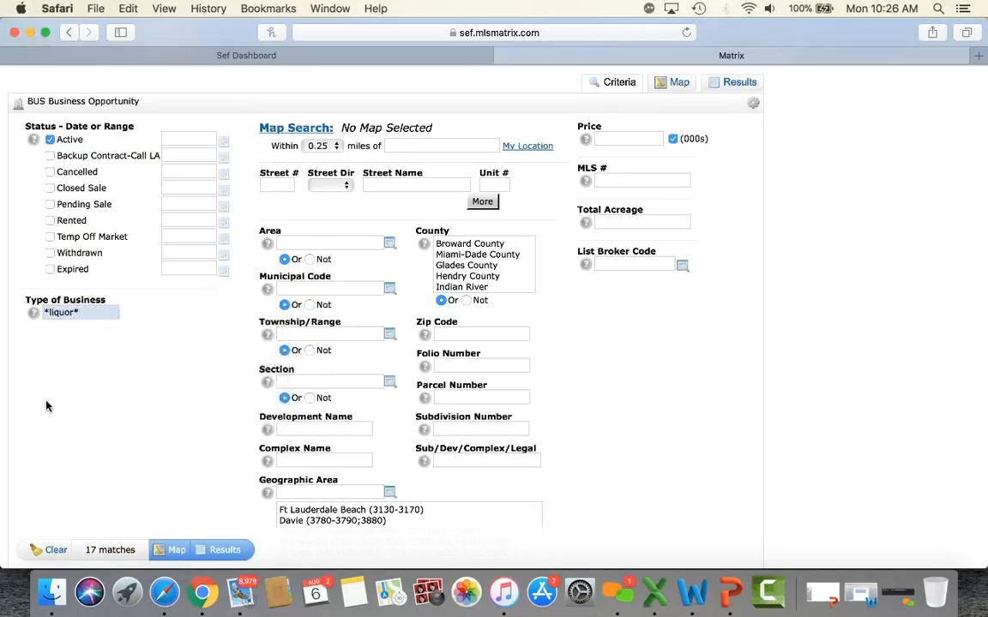
scroll(46, 406, "down", 1)
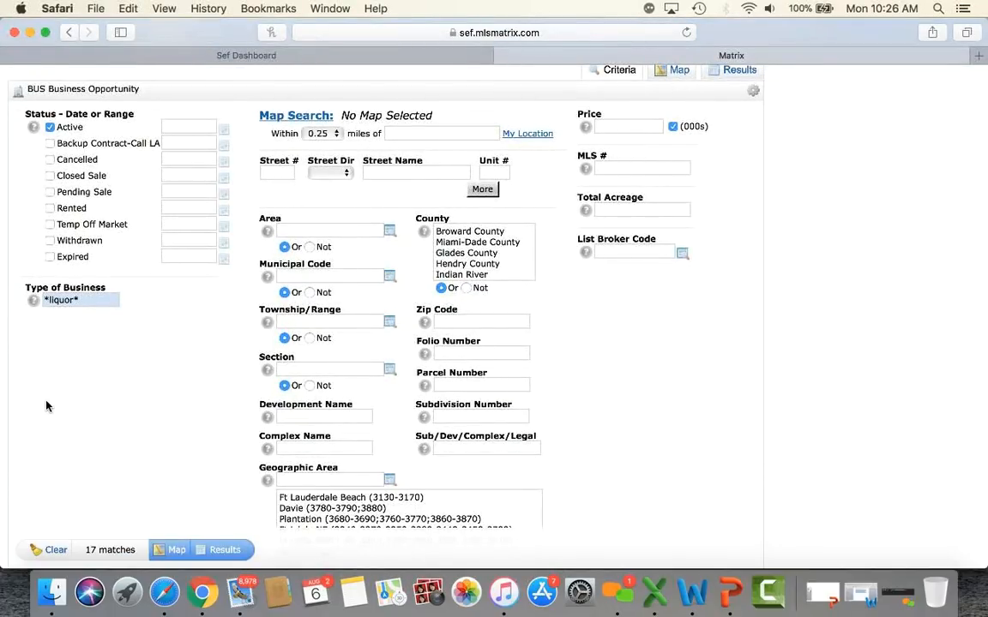
left_click(218, 553)
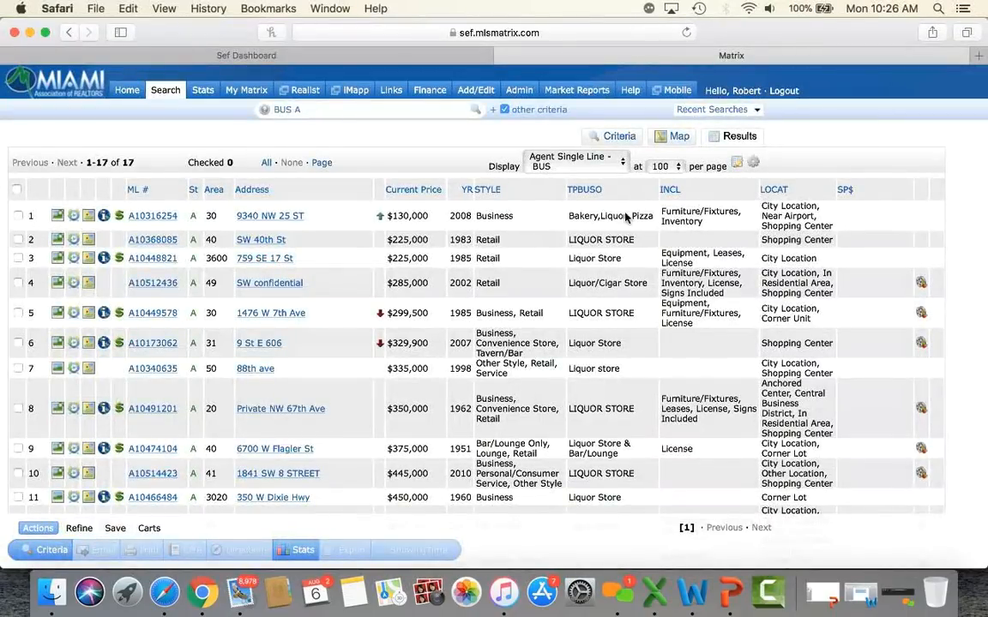
scroll(628, 340, "down", 2)
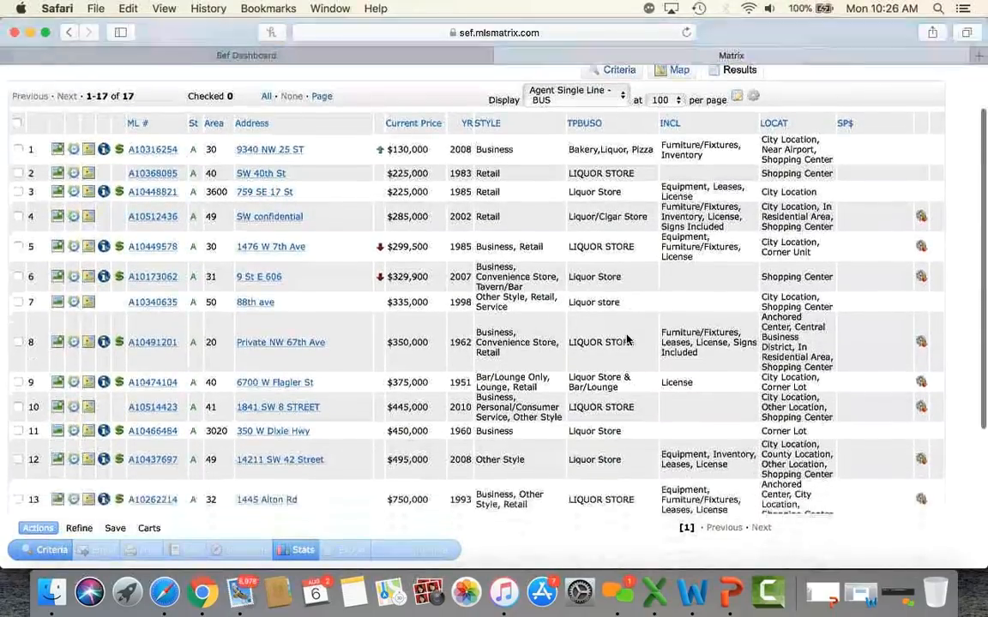
scroll(628, 340, "down", 5)
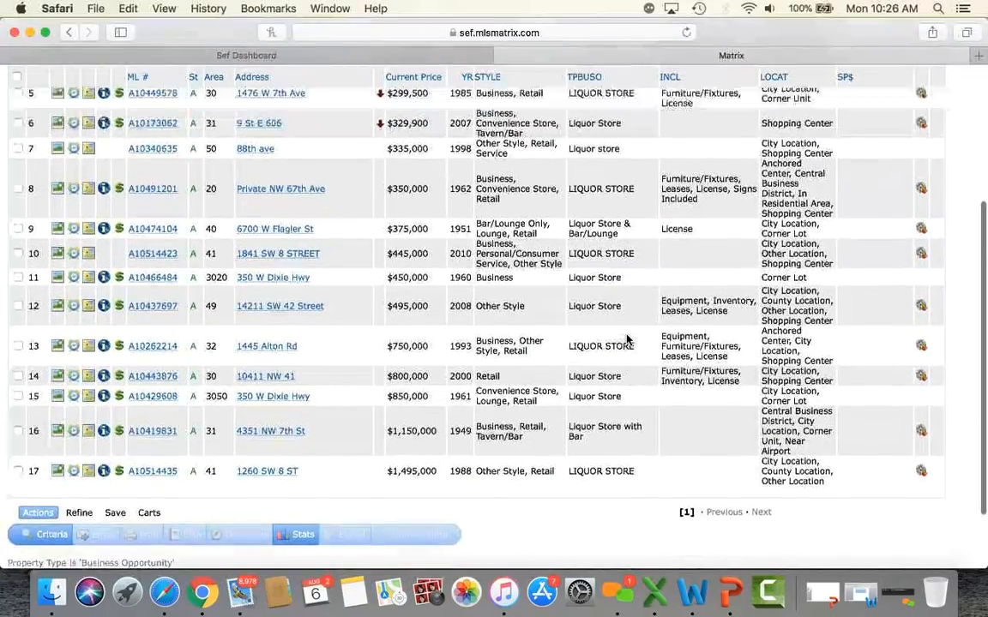
scroll(627, 340, "up", 4)
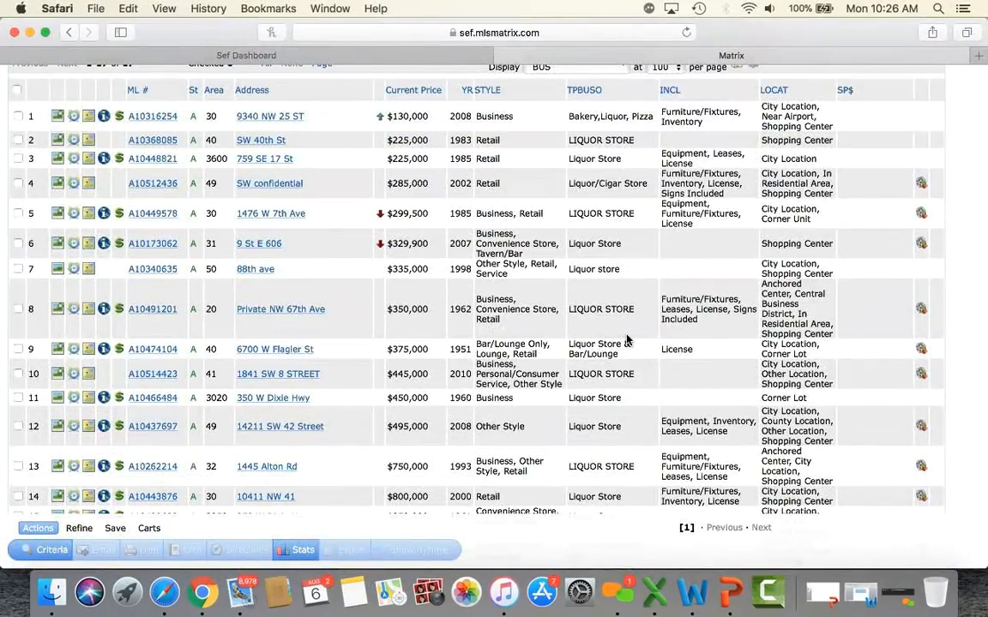
scroll(627, 340, "up", 3)
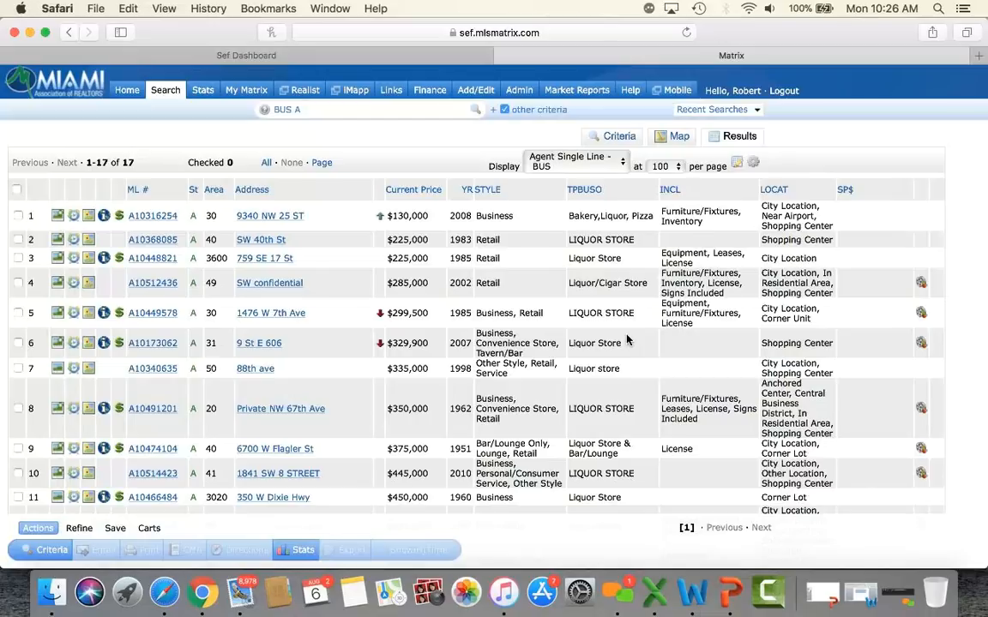
scroll(627, 341, "down", 5)
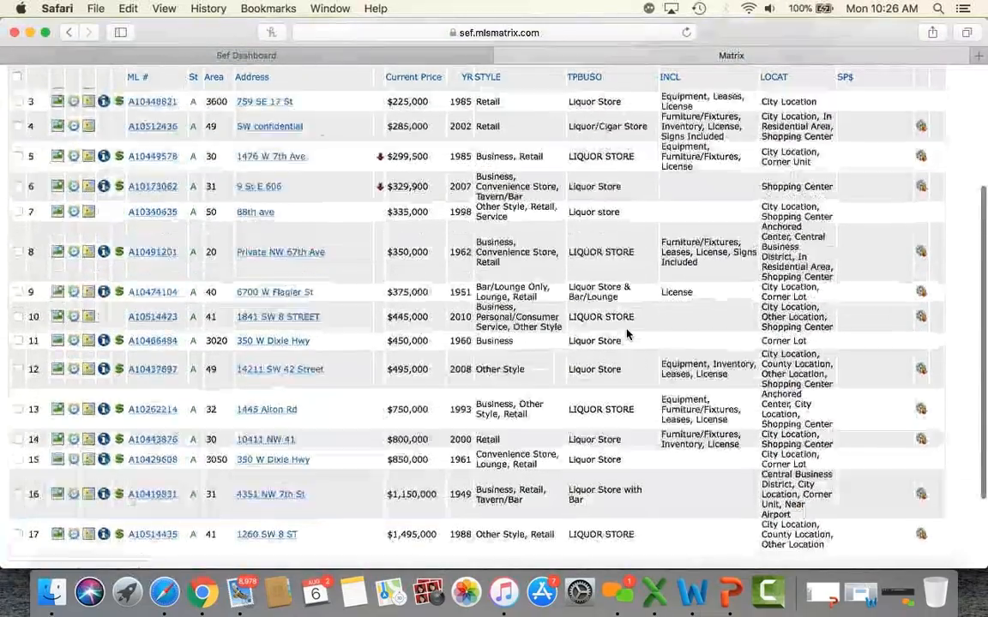
scroll(627, 335, "up", 5)
mouse_move(592, 93)
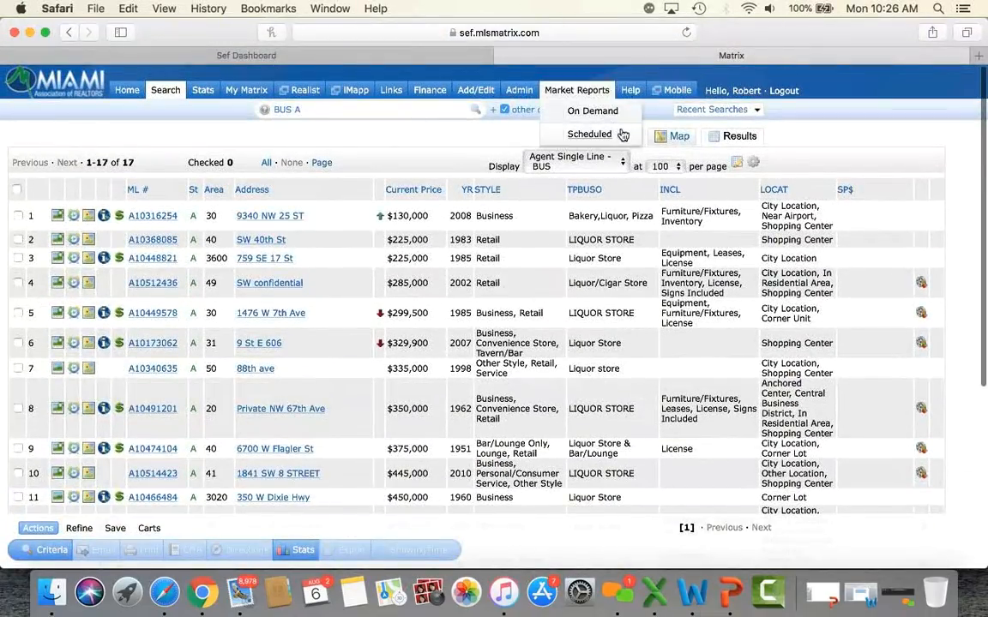
left_click(618, 138)
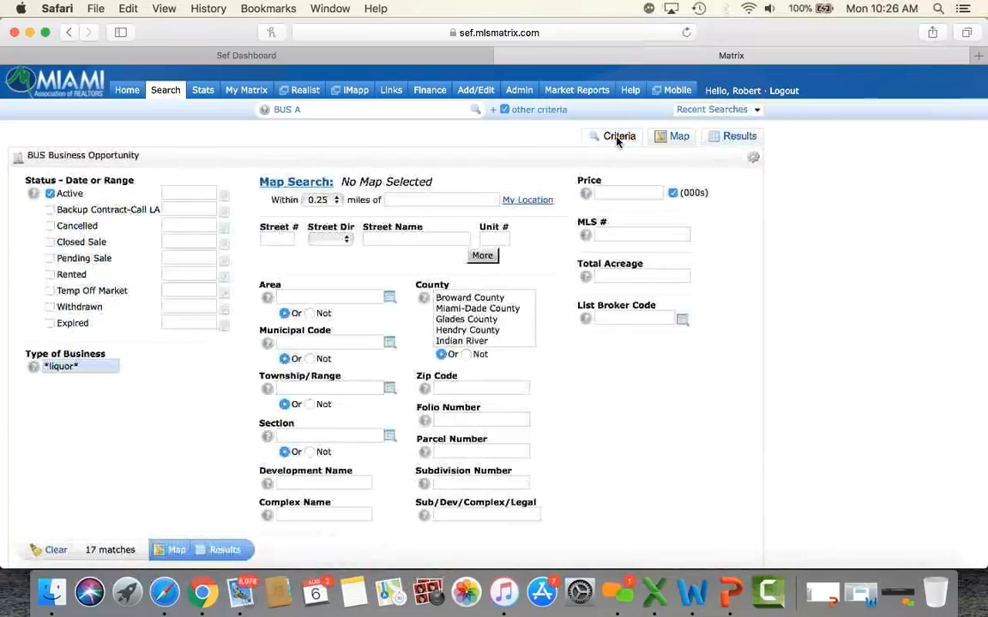
scroll(195, 438, "down", 2)
scroll(195, 438, "down", 1)
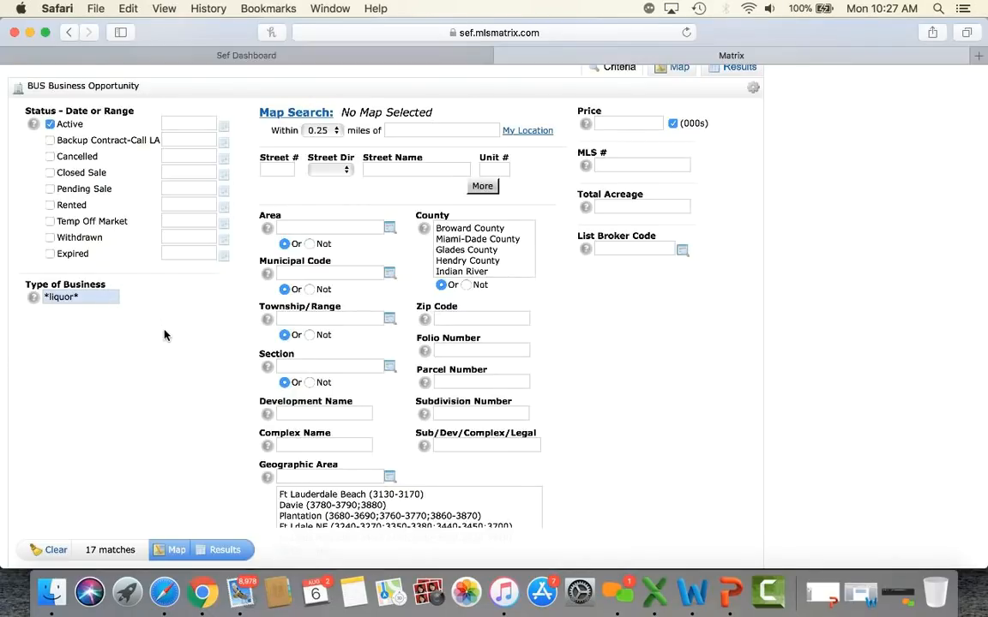
scroll(165, 335, "up", 3)
mouse_move(164, 92)
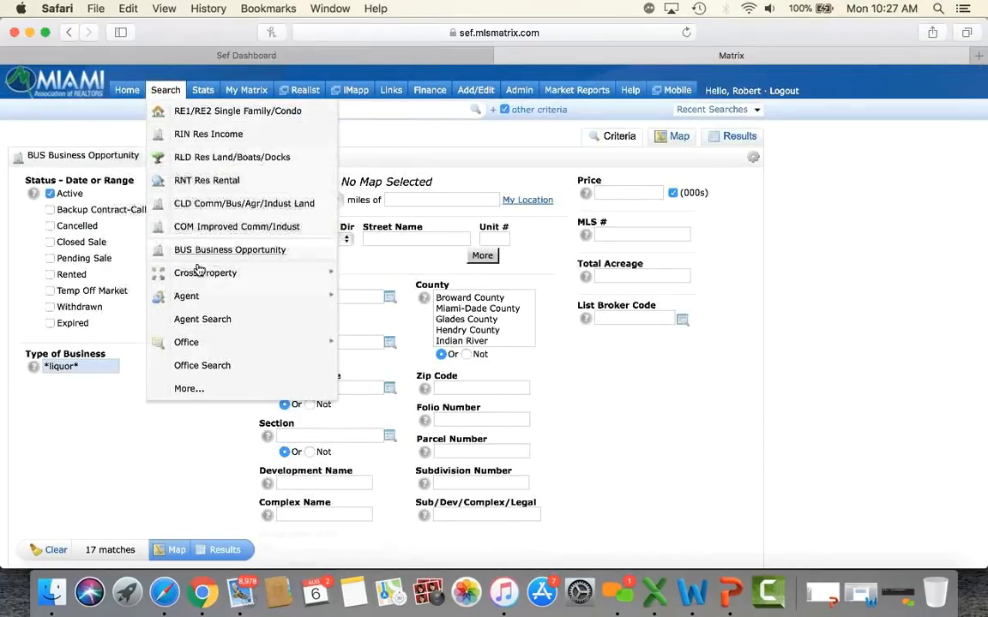
Step: Choose Single Family and Residential Income in a Cross Property Quick search, then return Home
mouse_move(214, 275)
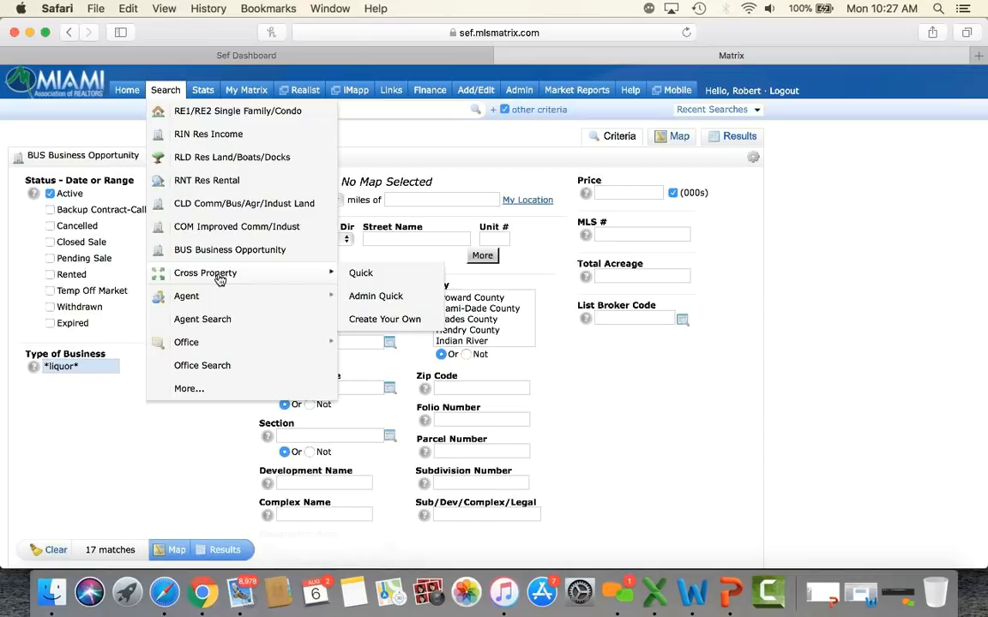
left_click(361, 275)
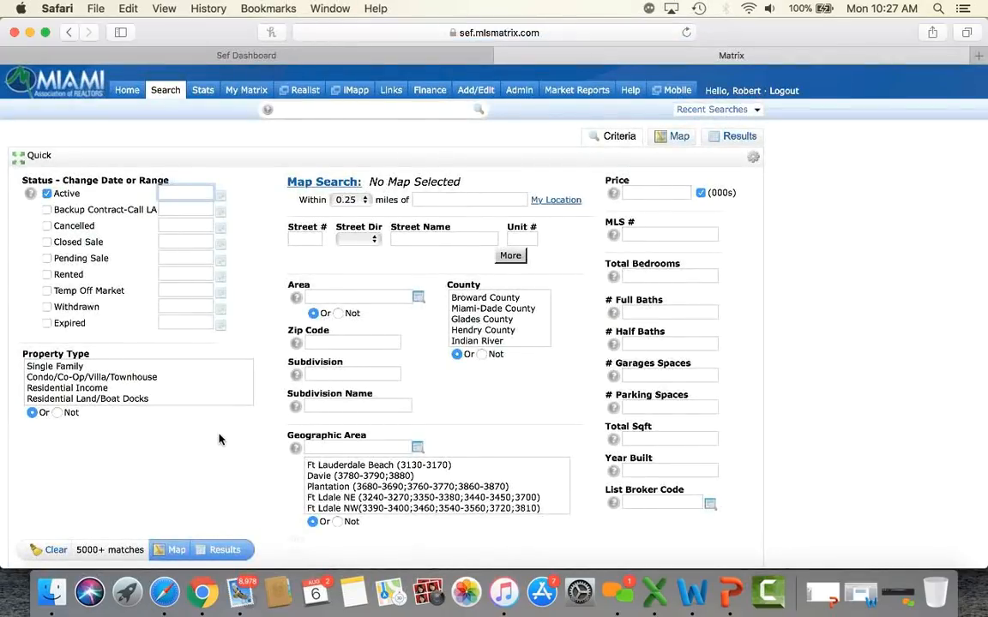
left_click(55, 369)
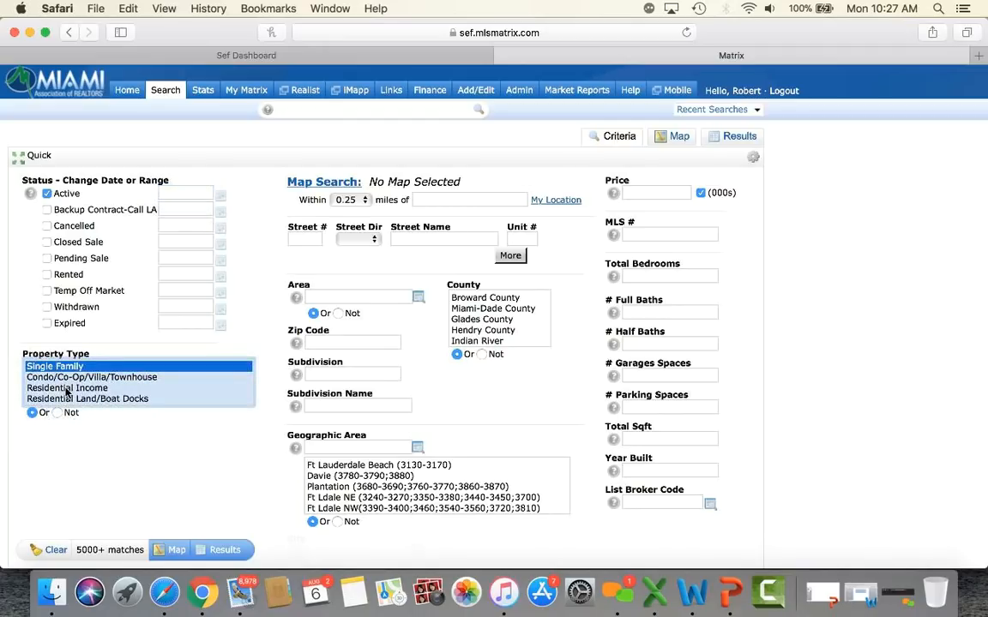
left_click(67, 390, "super")
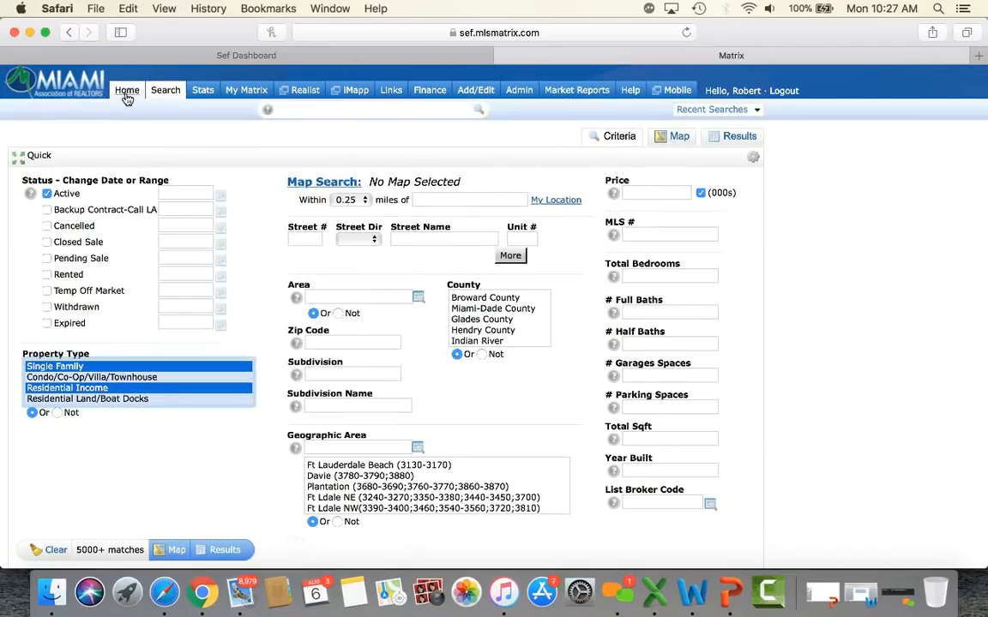
left_click(126, 91)
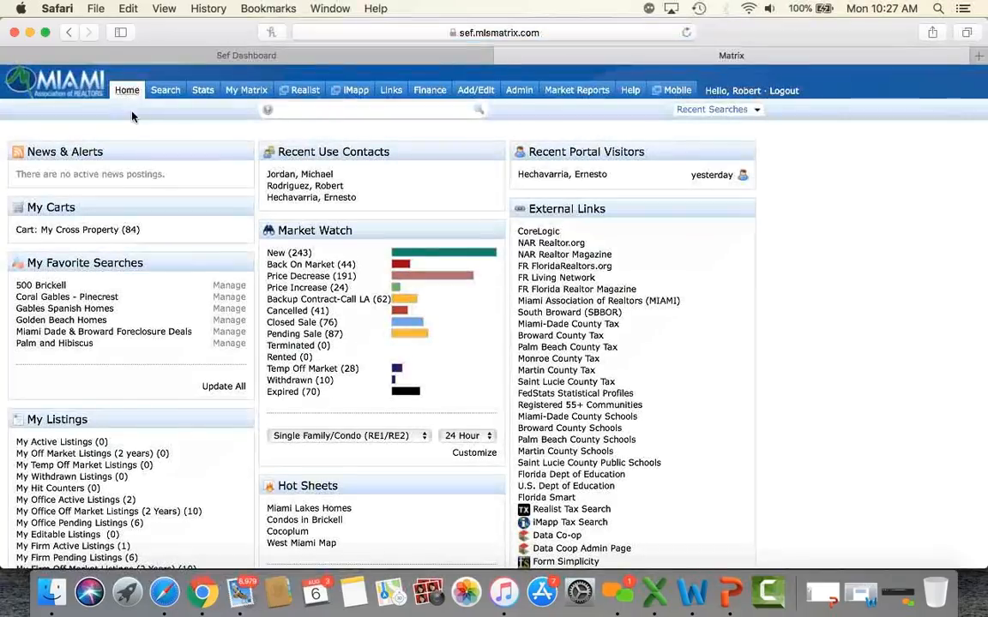